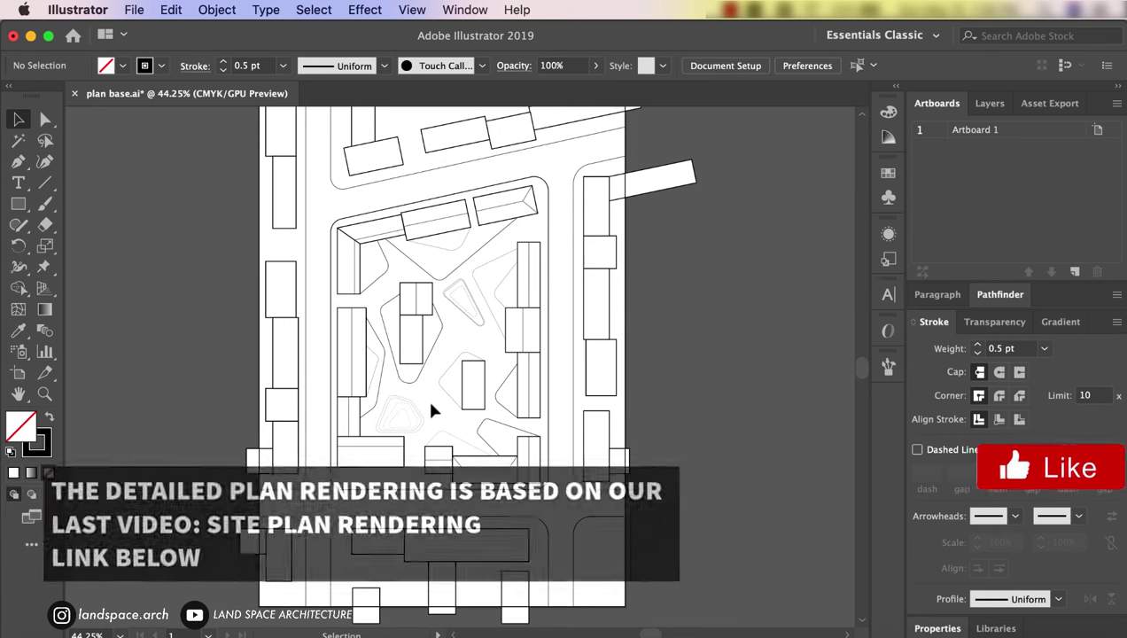
# Step: Zoom in and copy the planter's nested outlines from the Illustrator plan, then bring up Photoshop
pyautogui.scroll(3, 432, 411)
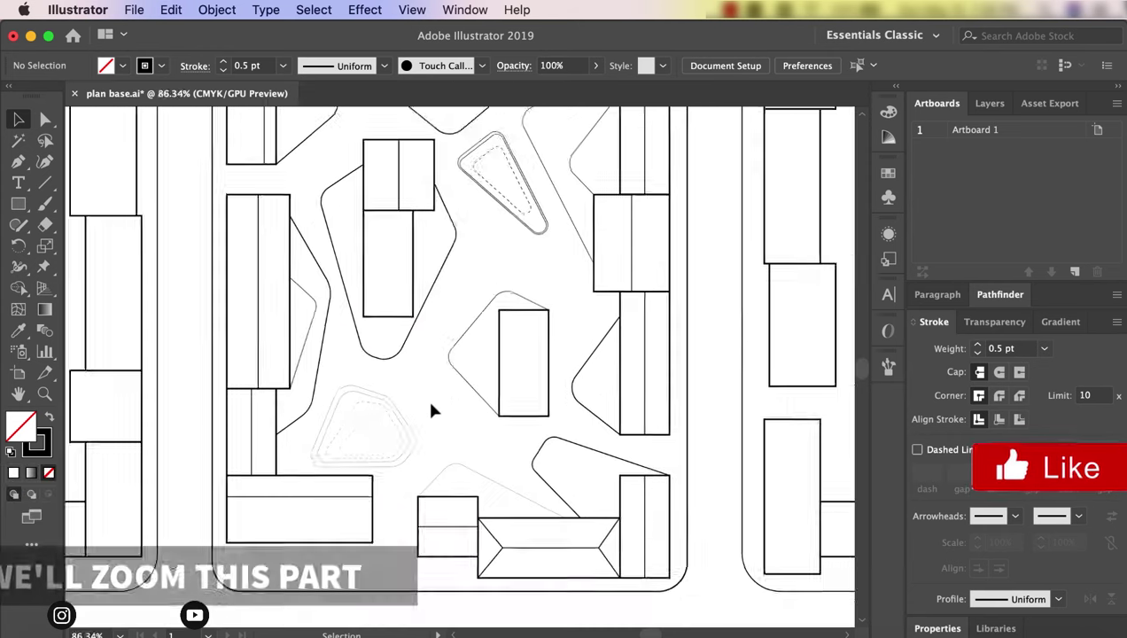
pyautogui.scroll(3, 431, 410)
pyautogui.scroll(2, 431, 411)
pyautogui.scroll(1, 432, 410)
pyautogui.scroll(-2, 431, 410)
pyautogui.hscroll(-3, 432, 410)
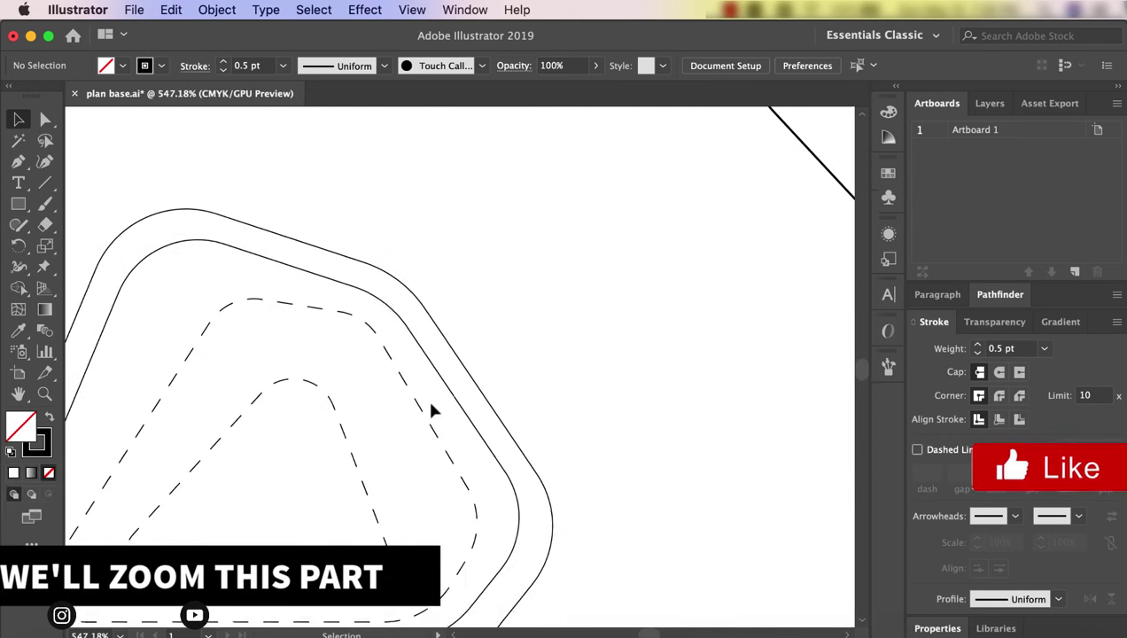
pyautogui.hscroll(-2, 432, 408)
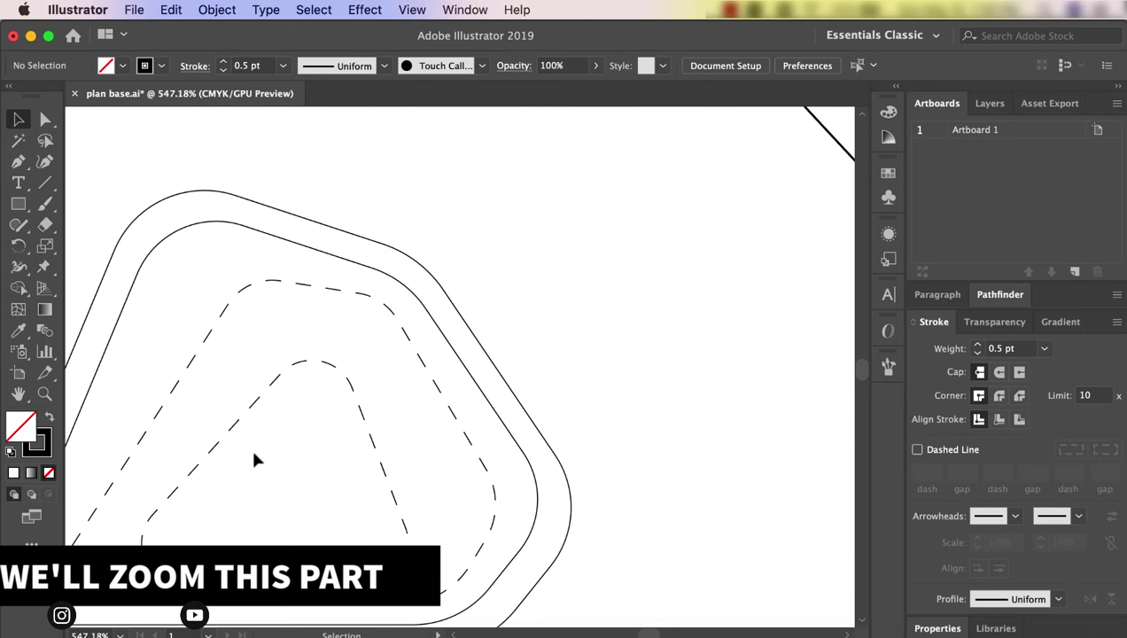
pyautogui.scroll(-1, 278, 440)
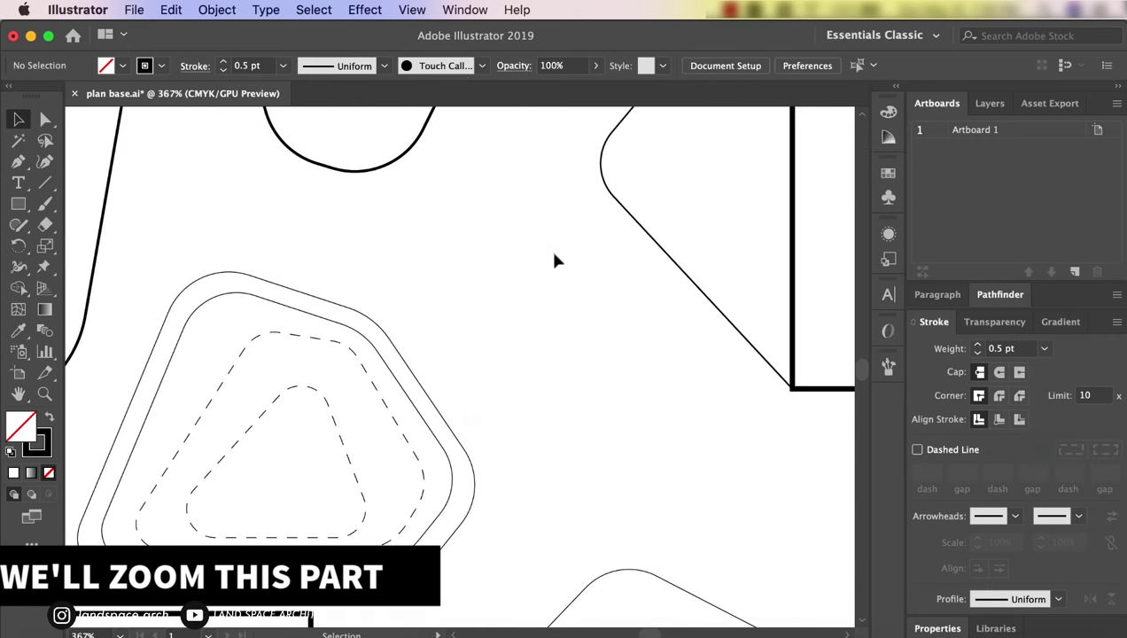
pyautogui.moveTo(254, 505); pyautogui.dragTo(157, 574)
pyautogui.press('super+c')
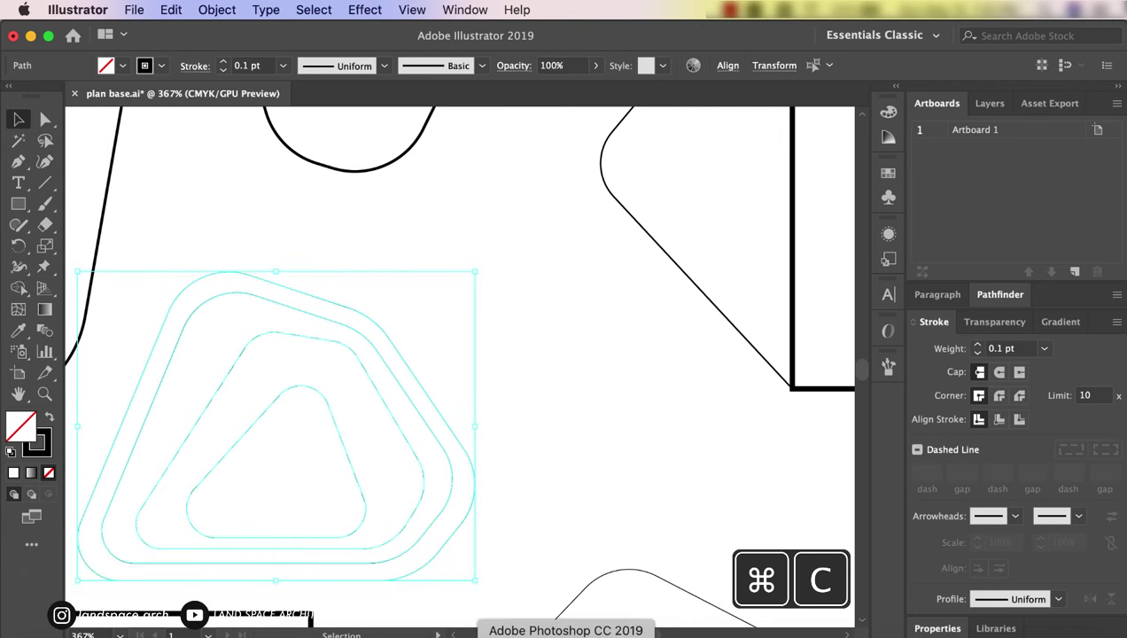
pyautogui.click(564, 631)
# Step: Paste the planter outlines as pixels, rotated about 180° and scaled up across the upper canvas
pyautogui.press('super+v')
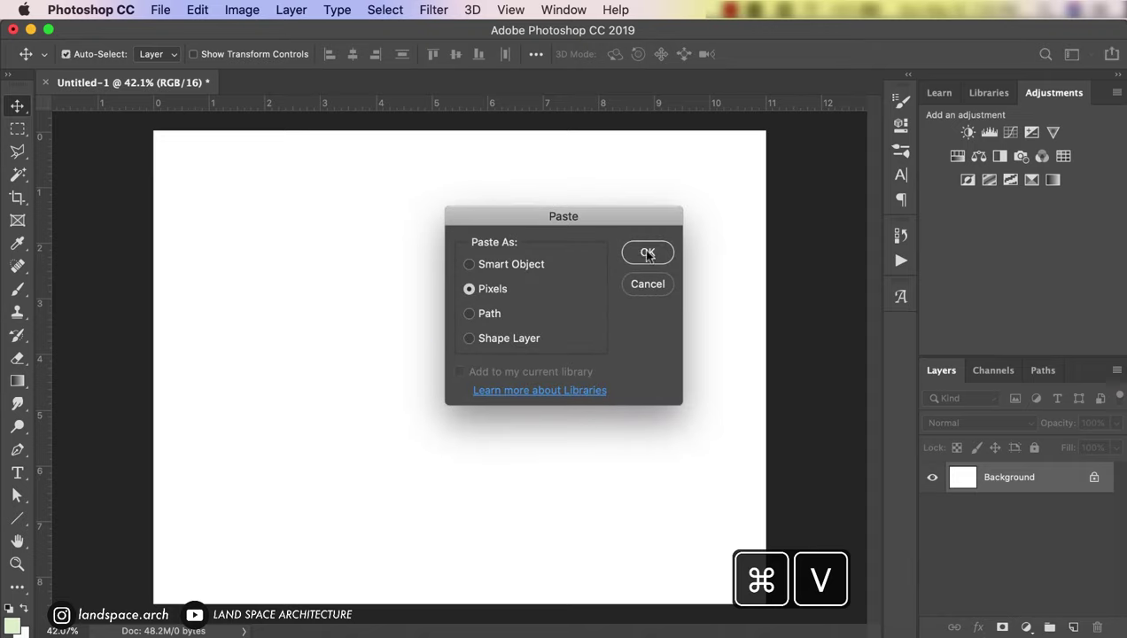
pyautogui.click(644, 249)
pyautogui.moveTo(518, 320); pyautogui.dragTo(408, 426)
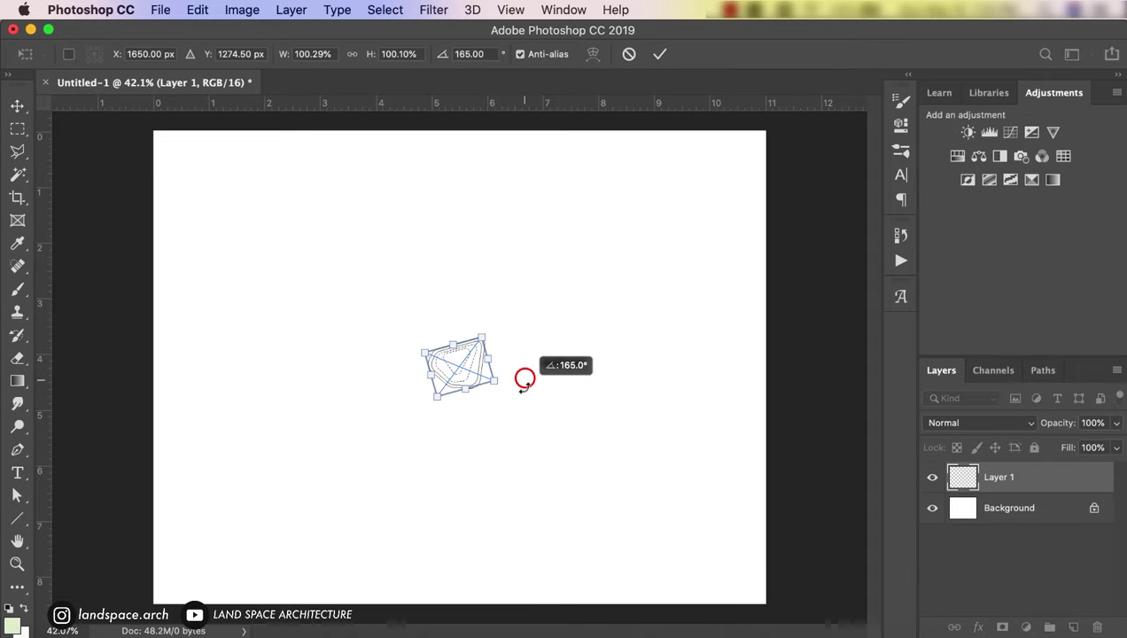
pyautogui.moveTo(524, 379)
pyautogui.mouseDown()
pyautogui.moveTo(494, 357)
pyautogui.moveTo(389, 417)
pyautogui.mouseUp()
pyautogui.moveTo(630, 302); pyautogui.dragTo(623, 309)
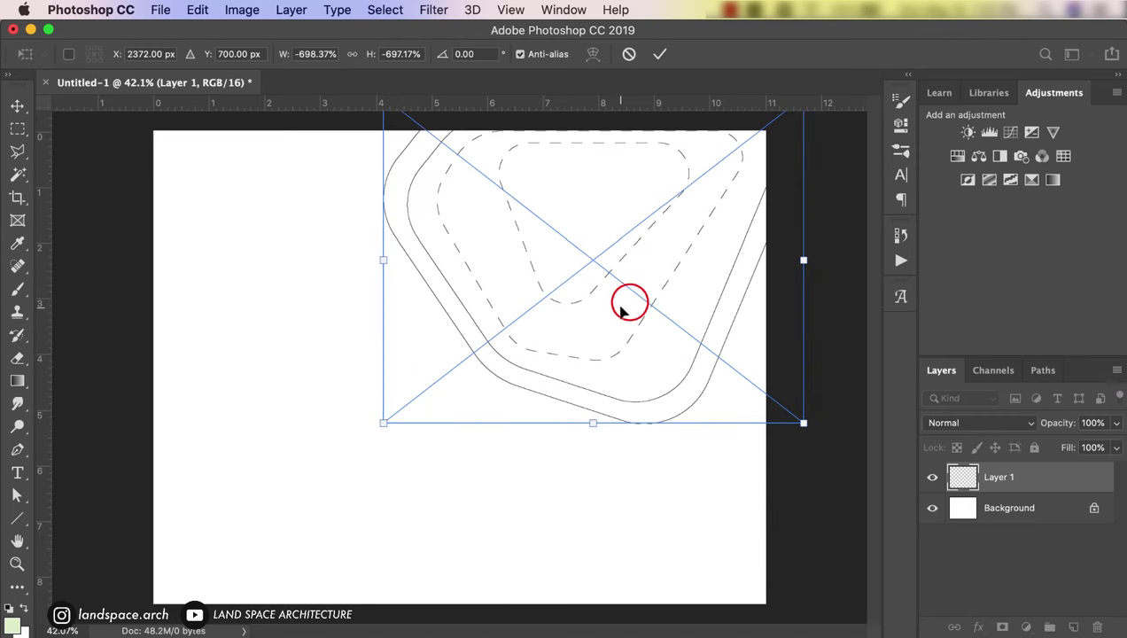
pyautogui.moveTo(383, 260); pyautogui.dragTo(367, 258)
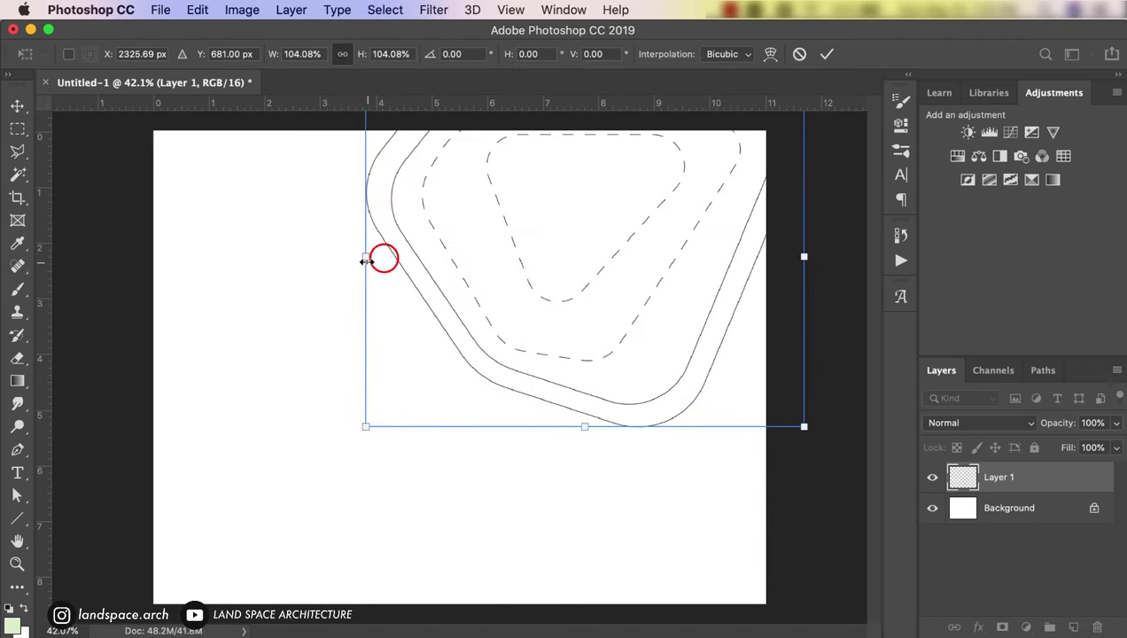
pyautogui.doubleClick(466, 248)
# Step: Magic Wand-select the band between the two outer outlines, sampling all layers
pyautogui.press('w')
pyautogui.click(570, 55)
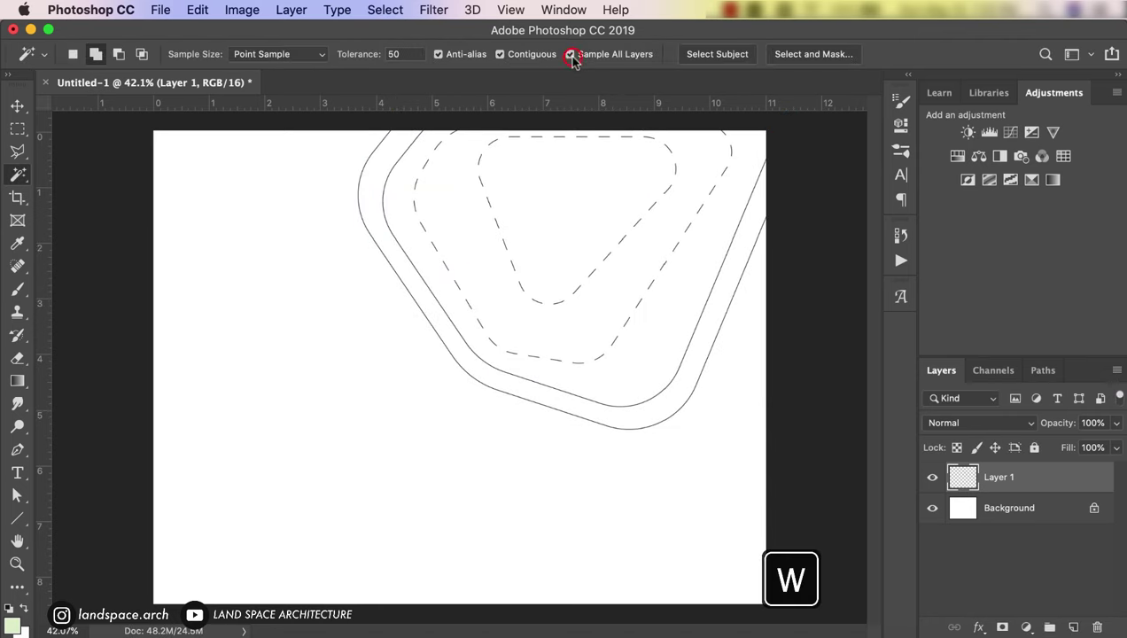
pyautogui.click(361, 191)
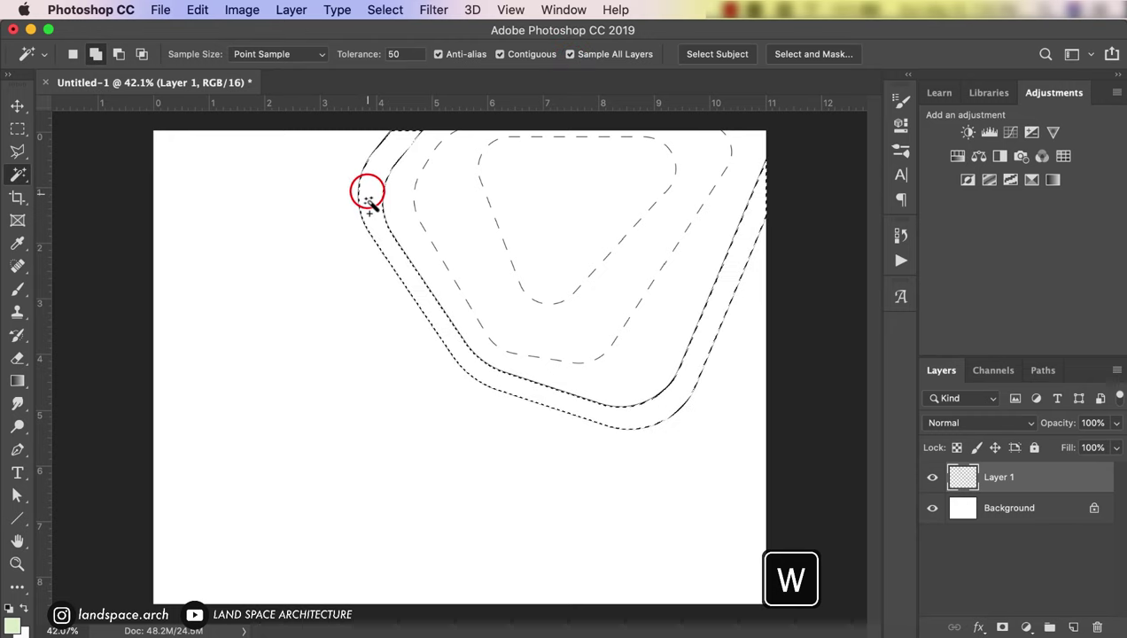
# Step: Fill the band on a new layer named bench, then duplicate that layer
pyautogui.click(1073, 627)
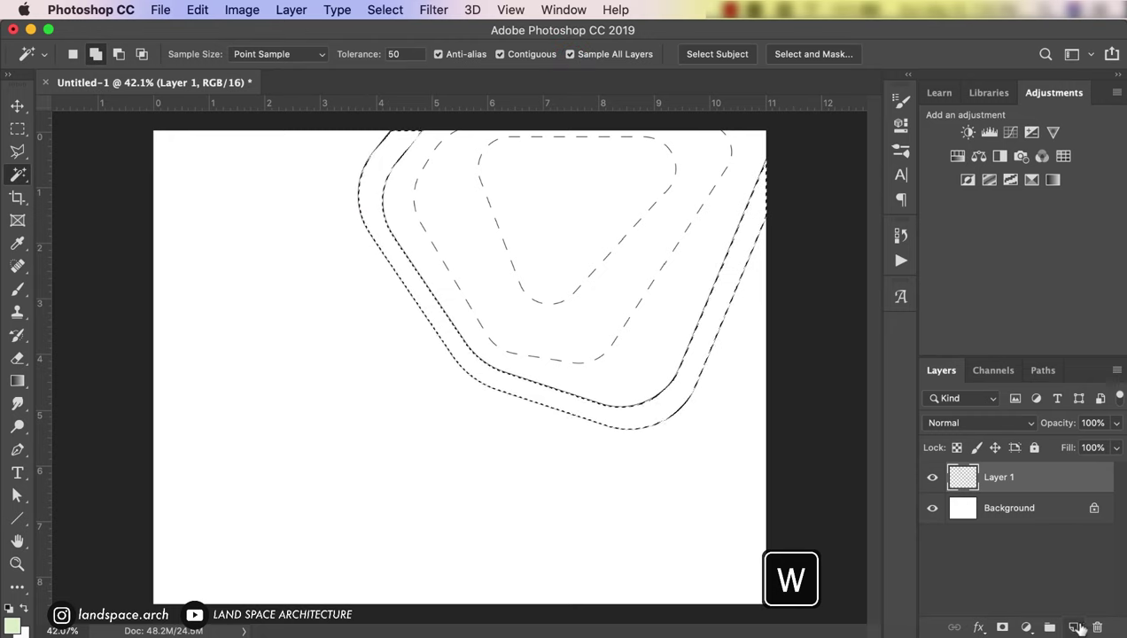
pyautogui.doubleClick(1010, 477)
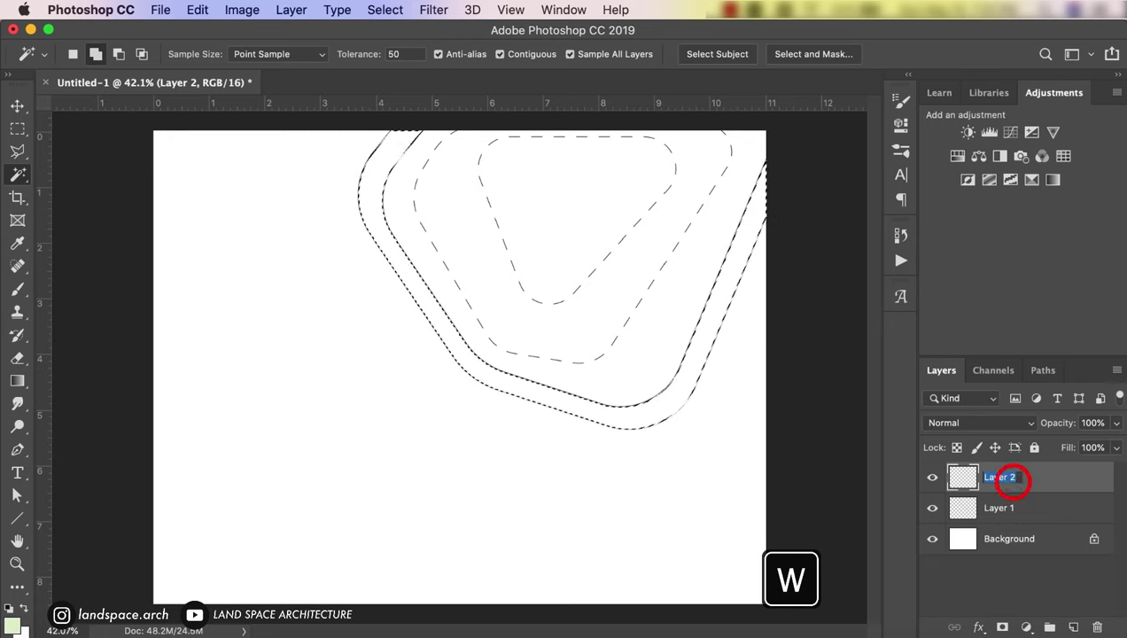
pyautogui.write('bench')
pyautogui.press('Return')
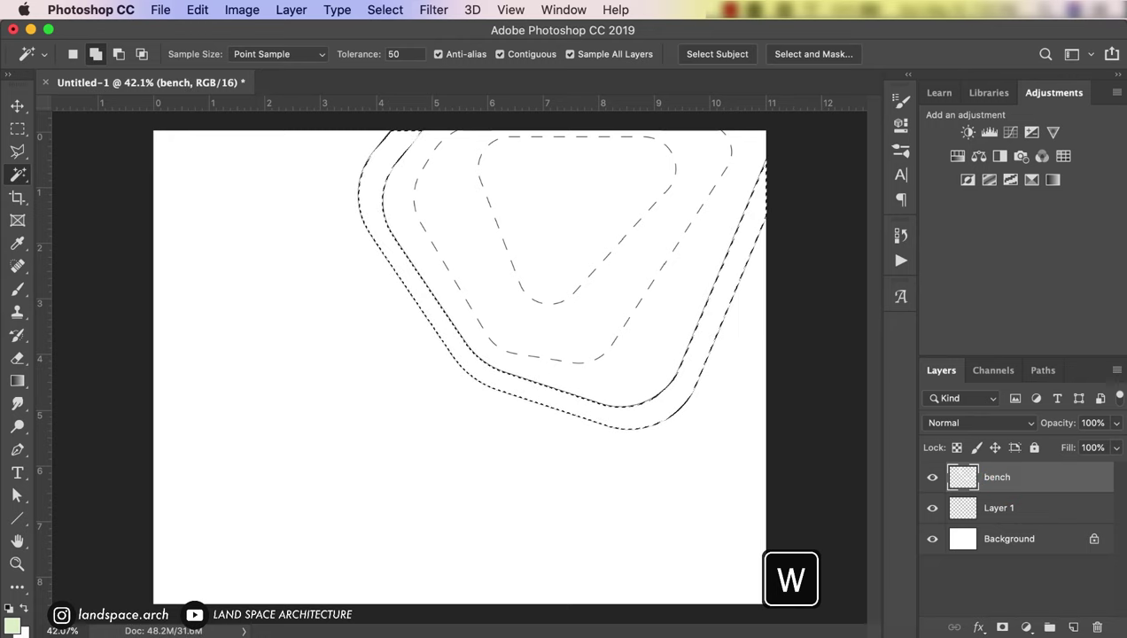
pyautogui.hotkey('ctrl', 'BackSpace')
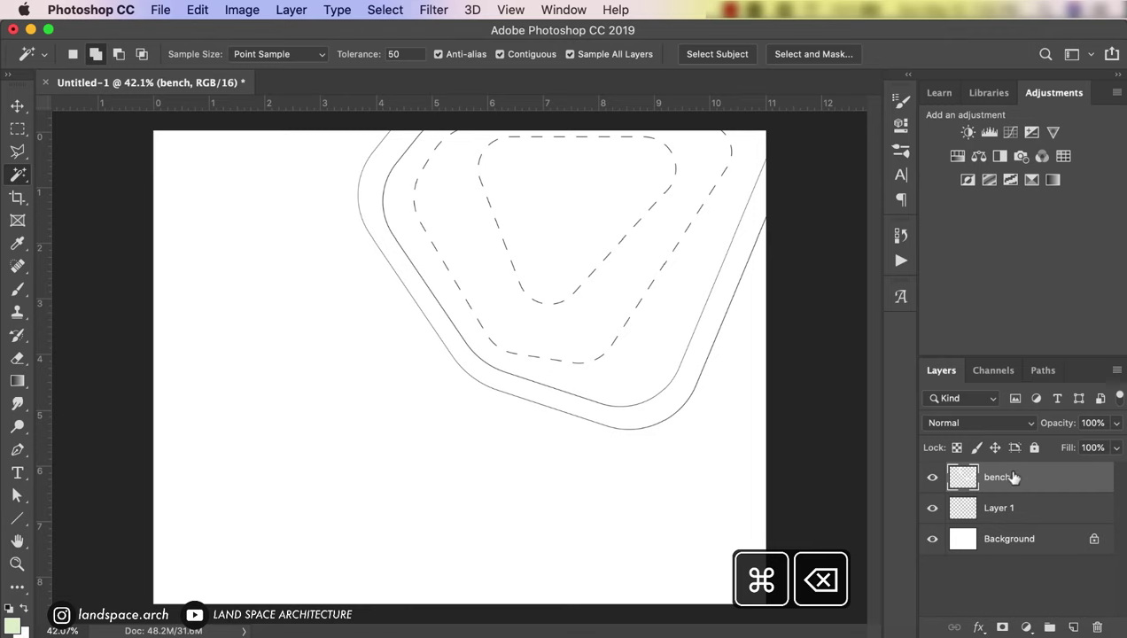
pyautogui.moveTo(1014, 470); pyautogui.dragTo(1013, 469)
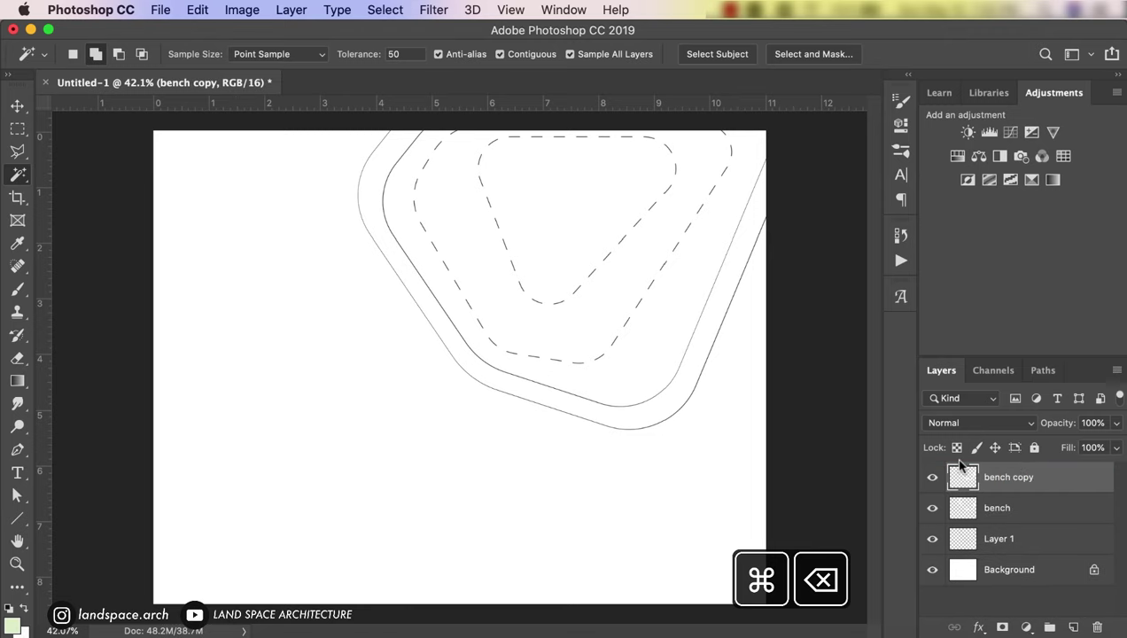
# Step: Make the inverted bench copy a shadow below bench, nudged down-right at 53% opacity
pyautogui.hotkey('ctrl', 'i')
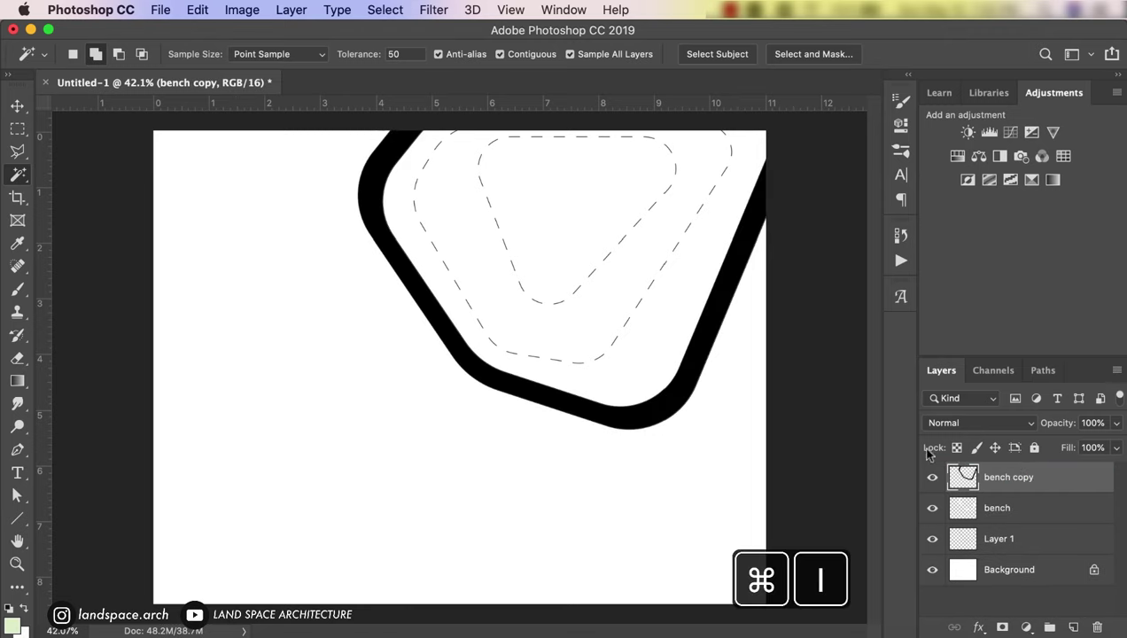
pyautogui.press('v')
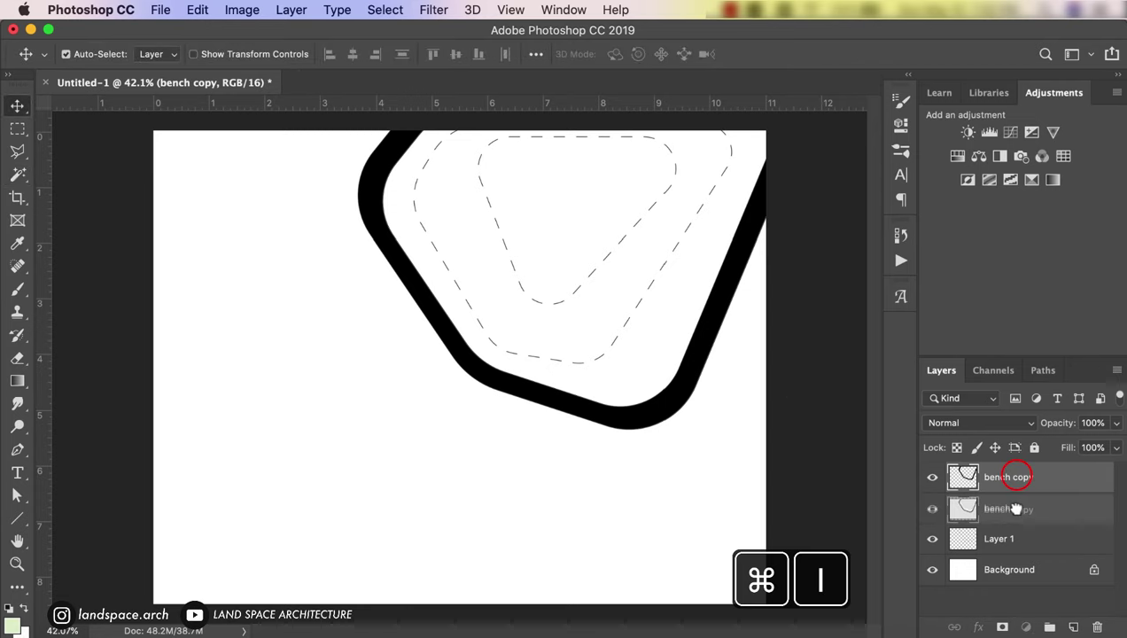
pyautogui.moveTo(1016, 477); pyautogui.dragTo(1023, 512)
pyautogui.write('shadow')
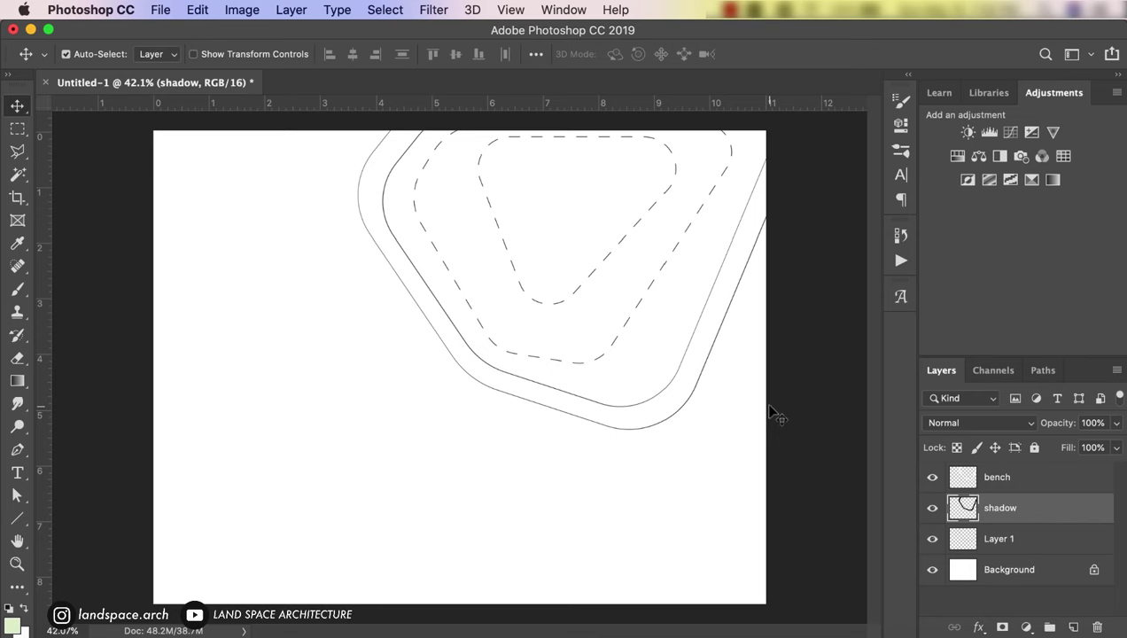
pyautogui.hotkey('ctrl', 't')
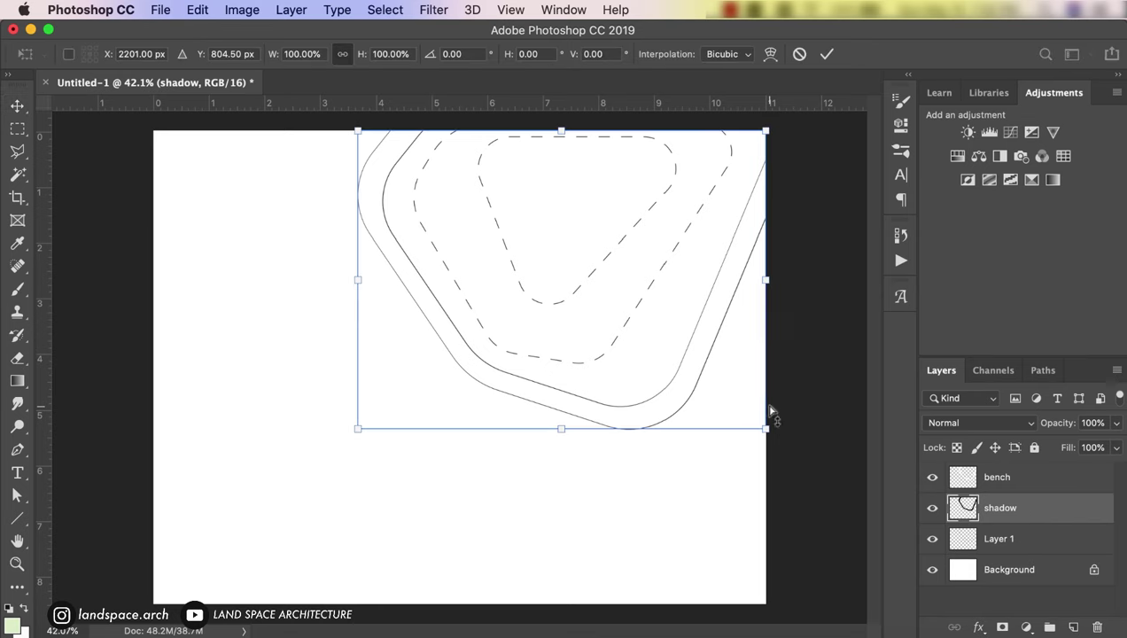
pyautogui.moveTo(592, 322); pyautogui.dragTo(598, 333)
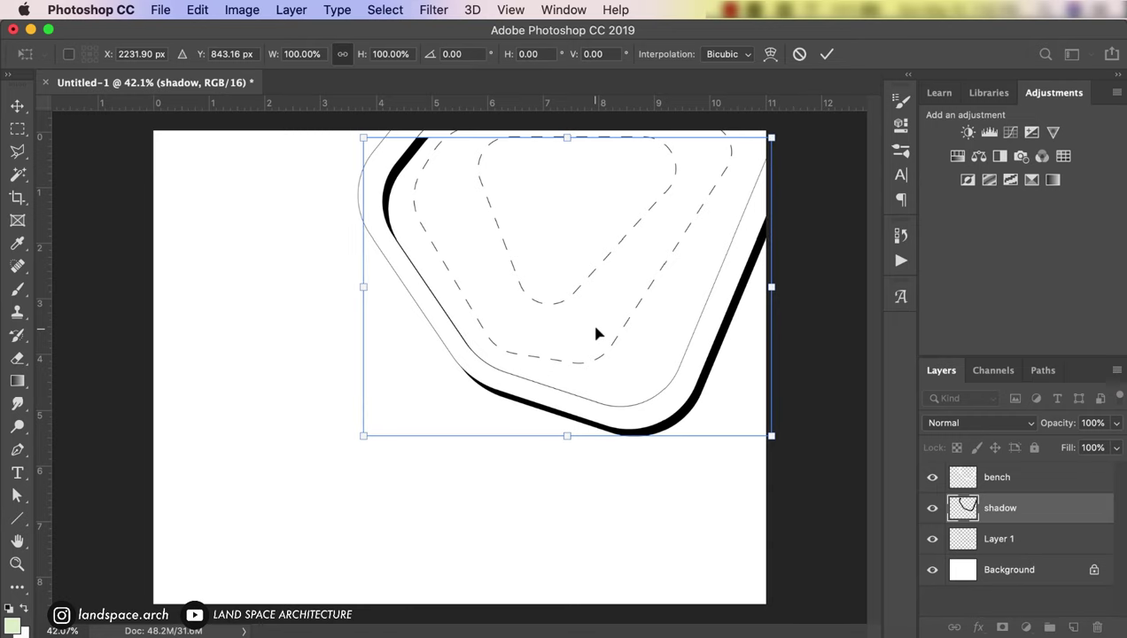
pyautogui.press('Return')
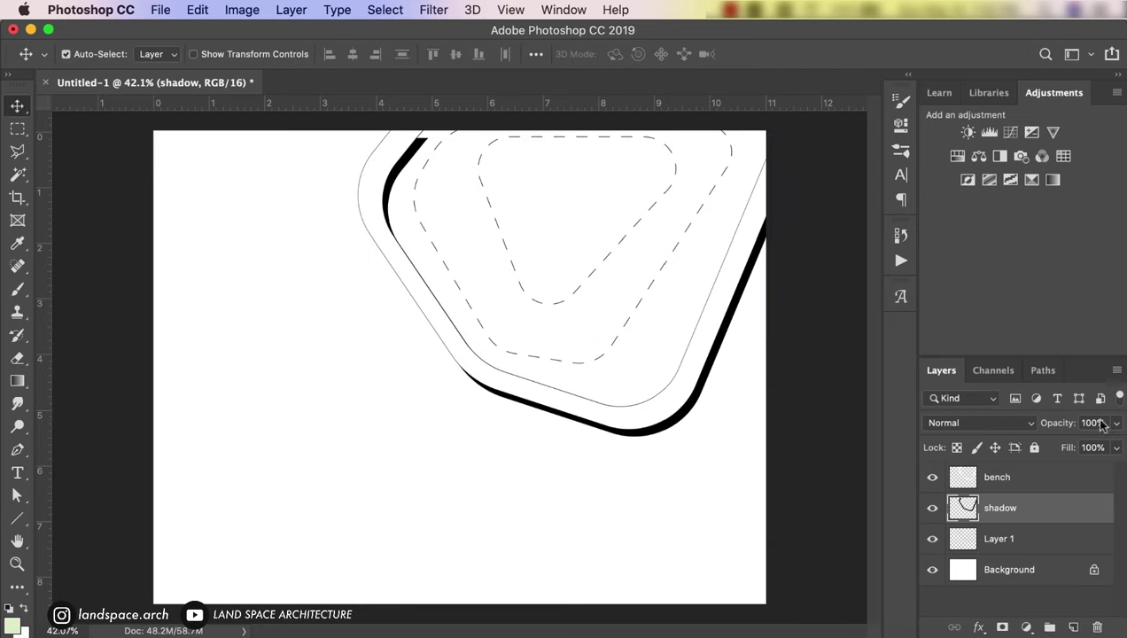
pyautogui.click(1115, 423)
pyautogui.moveTo(1107, 443); pyautogui.dragTo(1078, 447)
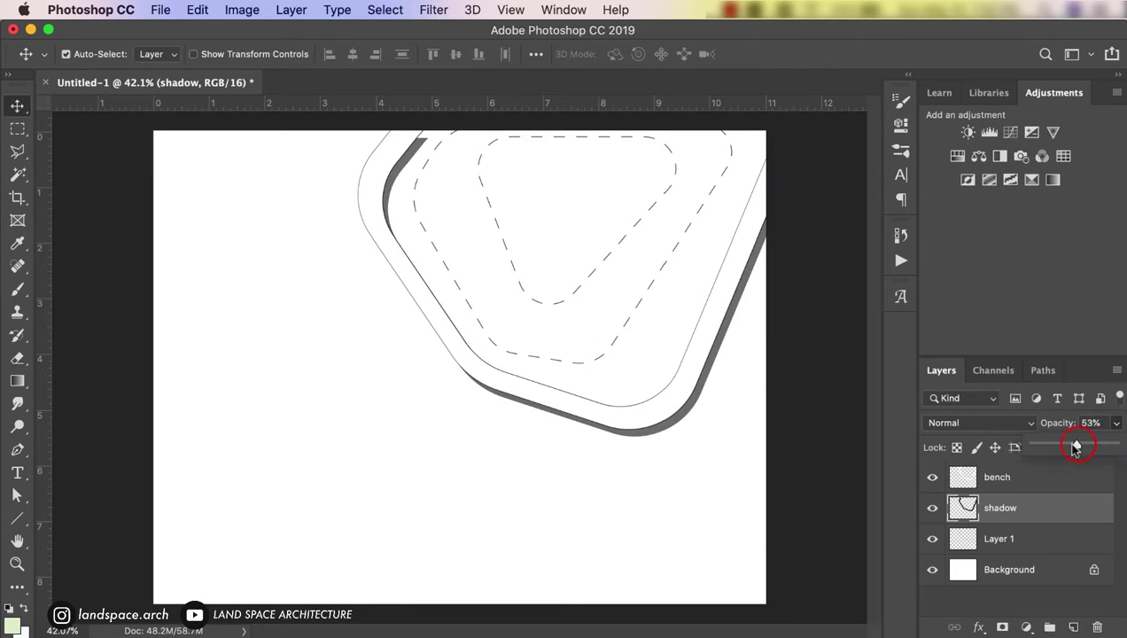
# Step: Fill the planter interior light green on a new layer named grass
pyautogui.click(1035, 538)
pyautogui.press('w')
pyautogui.click(560, 238)
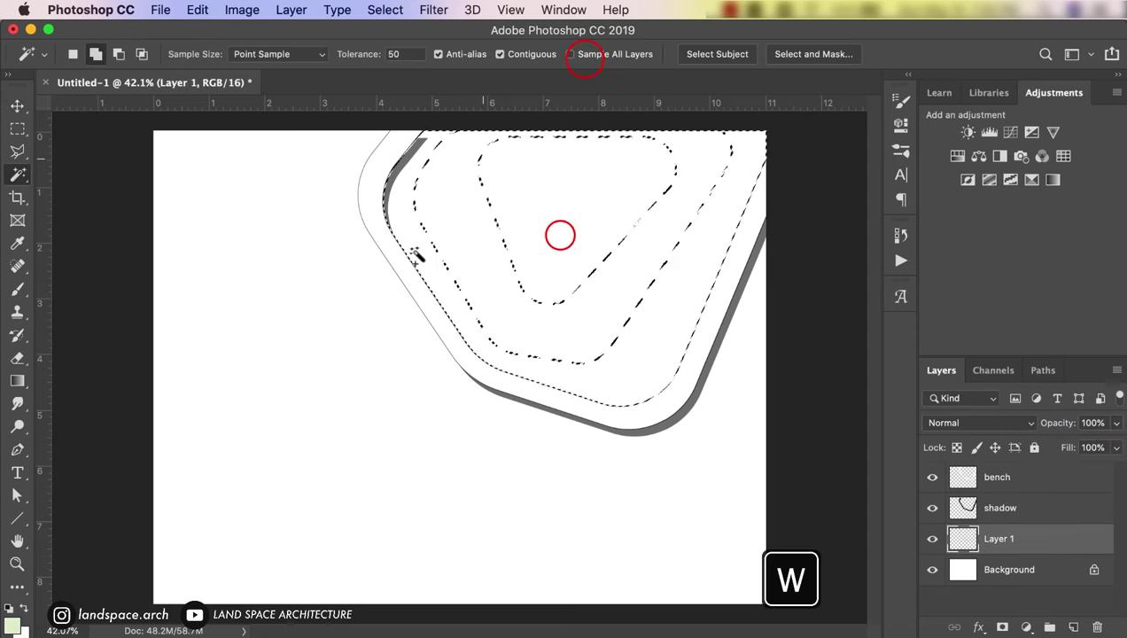
pyautogui.click(1047, 476)
pyautogui.click(1073, 627)
pyautogui.doubleClick(999, 476)
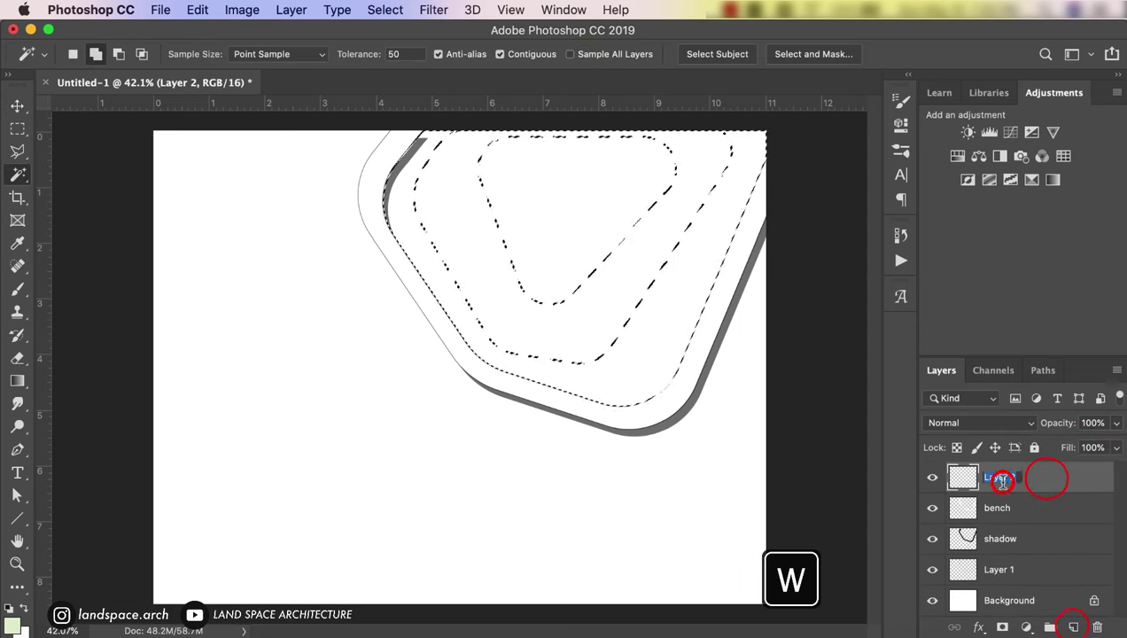
pyautogui.write('grass')
pyautogui.press('Return')
pyautogui.press('super+BackSpace')
pyautogui.press('super+d')
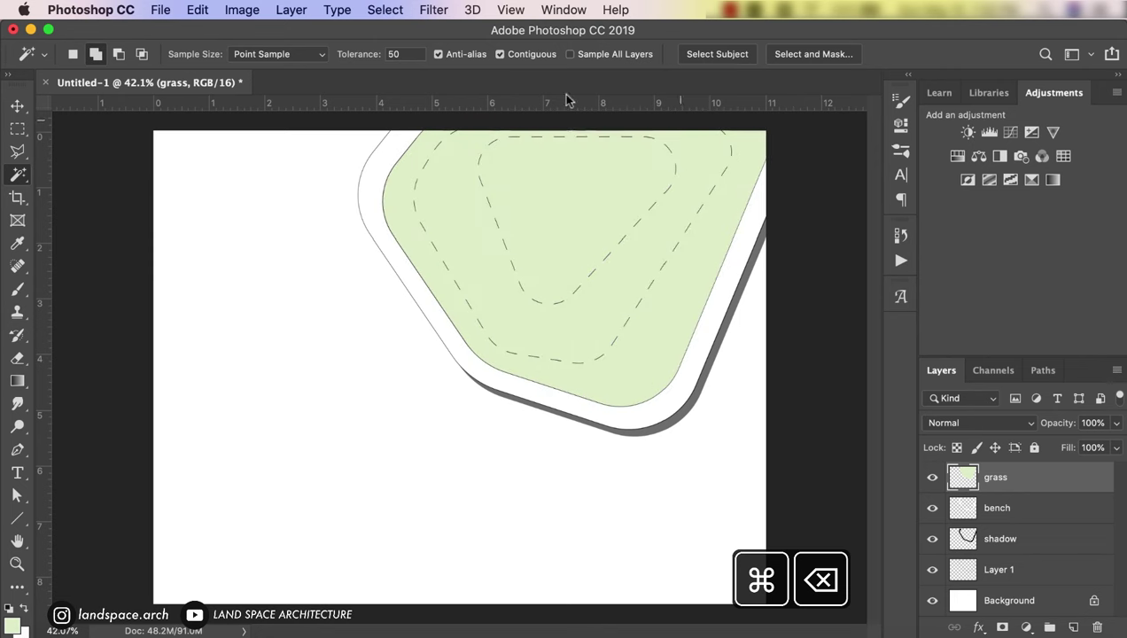
# Step: Place the green grass background photo from the plant images folder into the document
pyautogui.press('v')
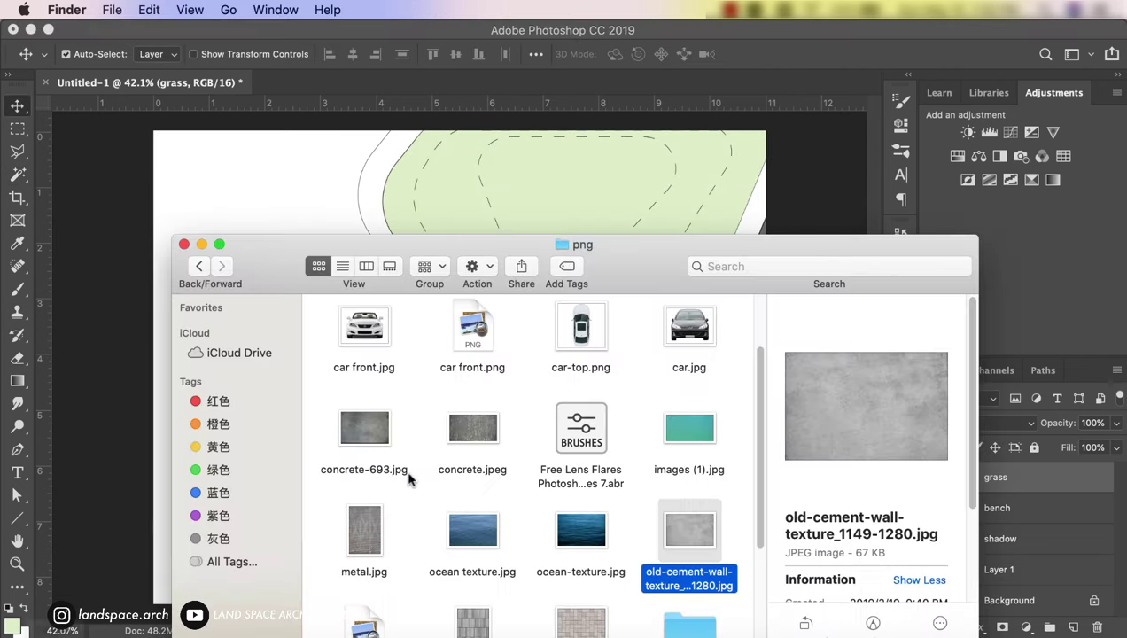
pyautogui.scroll(-3, 410, 477)
pyautogui.doubleClick(472, 546)
pyautogui.click(626, 324)
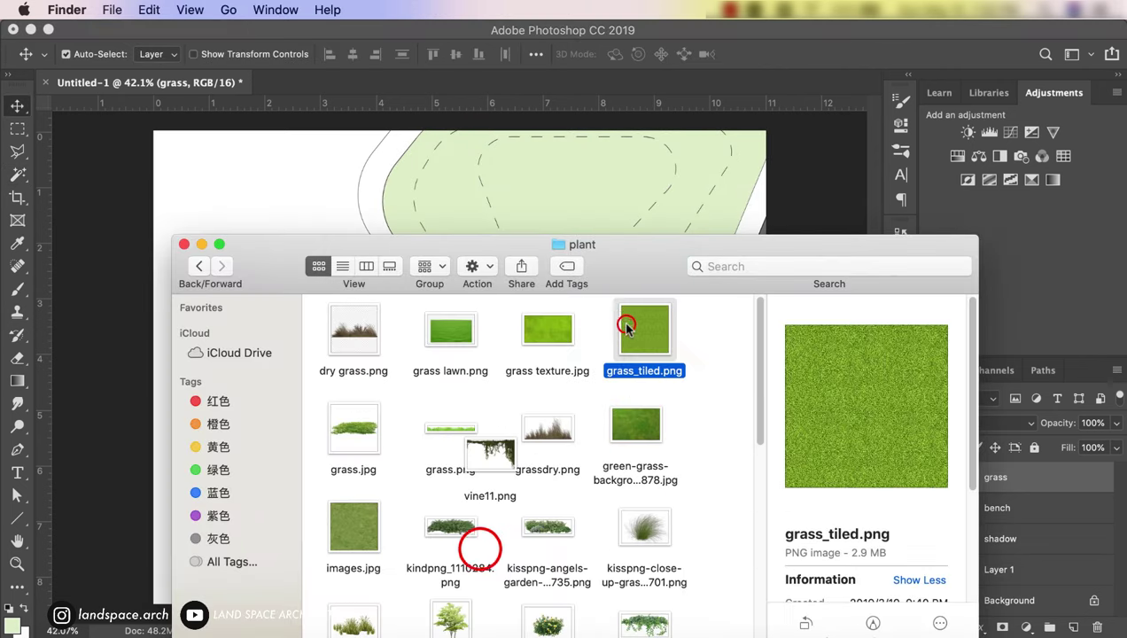
pyautogui.click(637, 425)
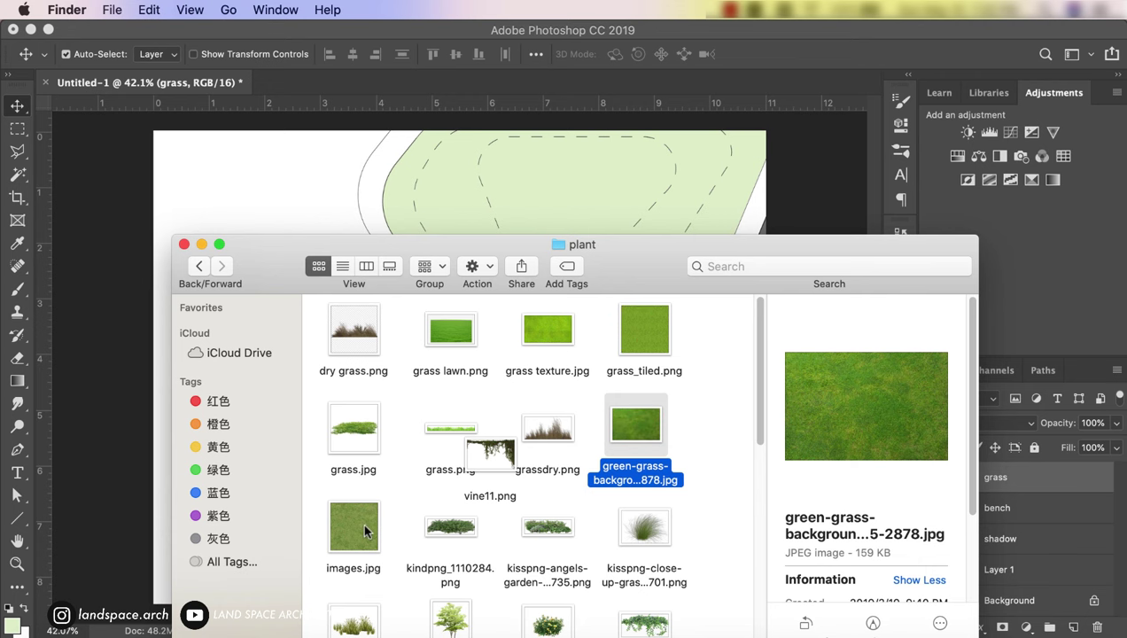
pyautogui.moveTo(361, 521); pyautogui.dragTo(523, 167)
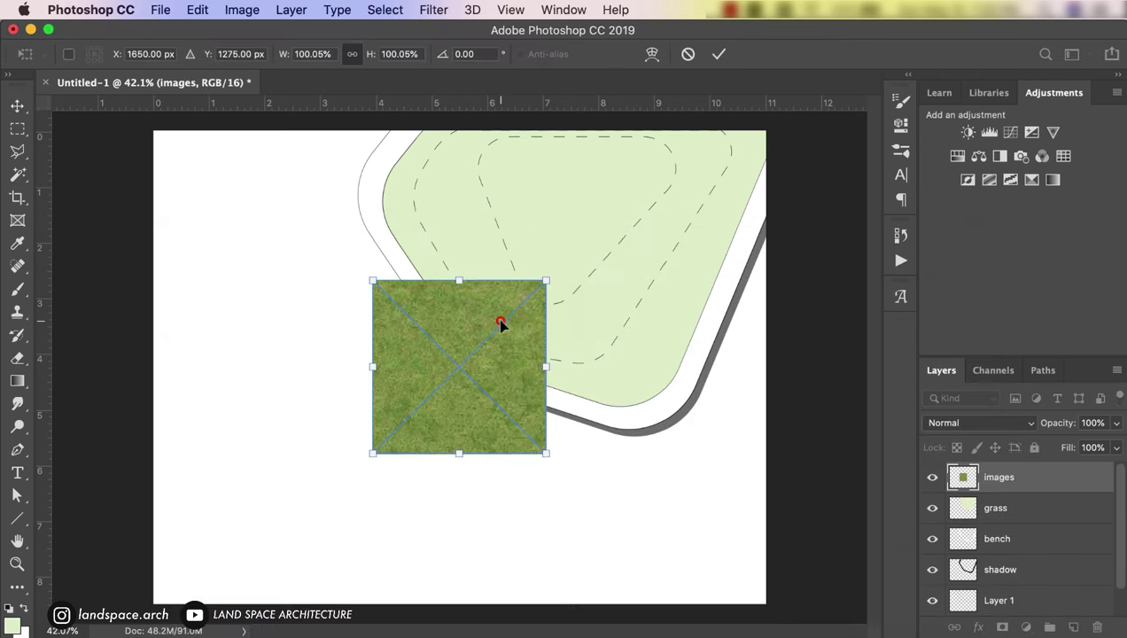
# Step: Position the grass photo at the canvas top and rasterize both grass image layers
pyautogui.moveTo(501, 324)
pyautogui.mouseDown()
pyautogui.moveTo(503, 173)
pyautogui.moveTo(662, 209)
pyautogui.mouseUp()
pyautogui.press('Return')
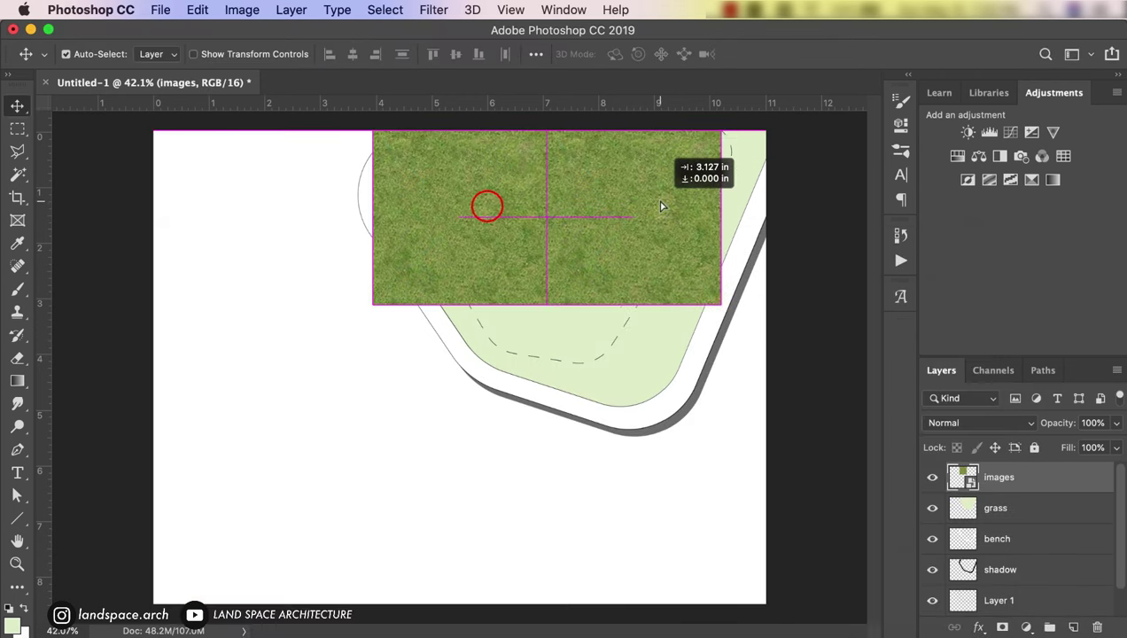
pyautogui.keyDown('shift'); pyautogui.click(1026, 502); pyautogui.keyUp('shift')
pyautogui.rightClick(1026, 502)
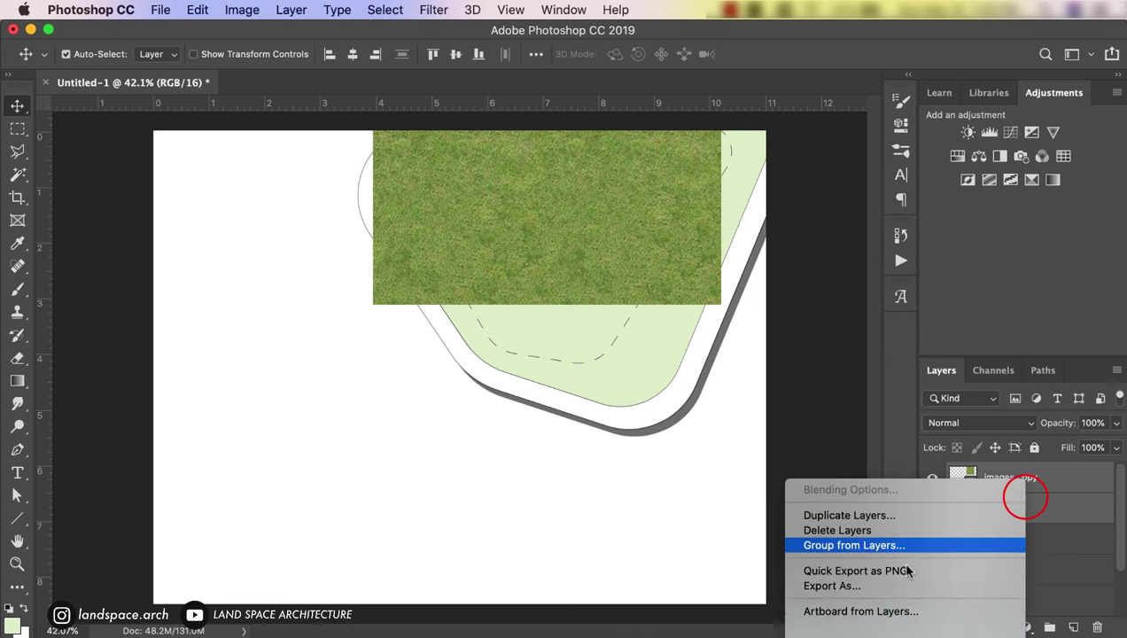
pyautogui.scroll(-5, 894, 540)
pyautogui.scroll(-5, 900, 545)
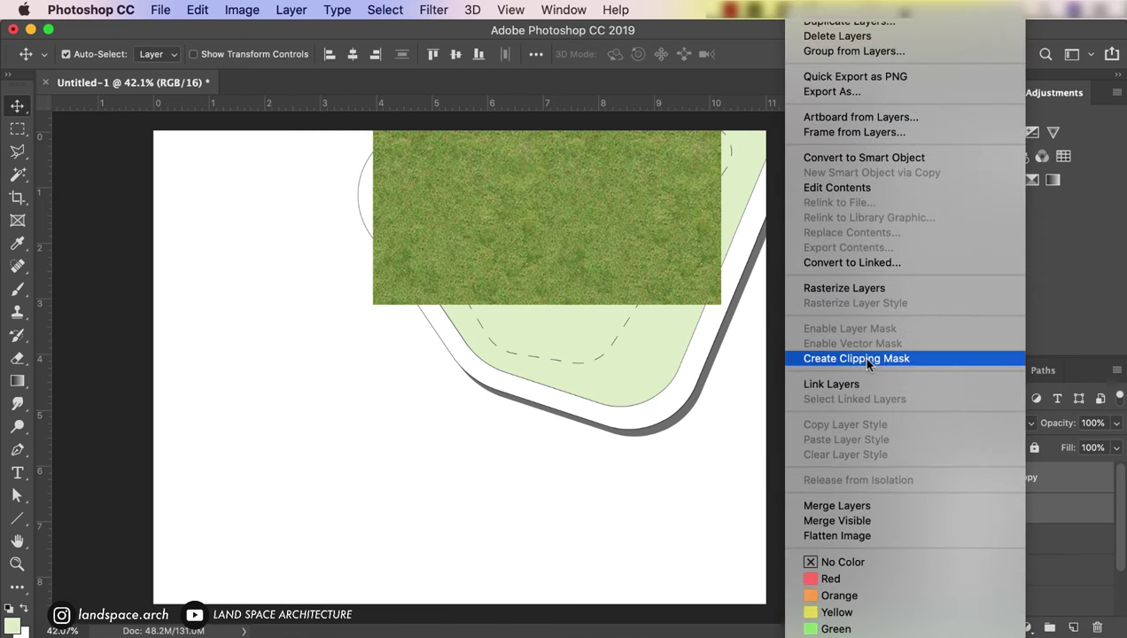
pyautogui.click(864, 288)
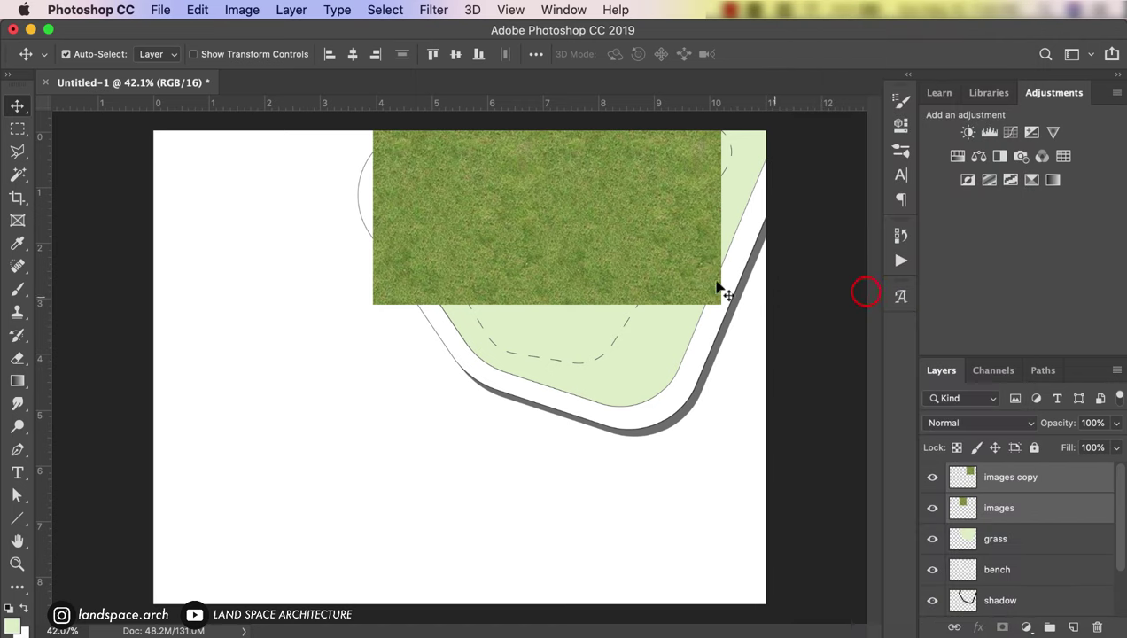
# Step: Enlarge the grass texture to about 128% and stretch it over the planter to the canvas top
pyautogui.hotkey('ctrl', 't')
pyautogui.moveTo(719, 299); pyautogui.dragTo(797, 399)
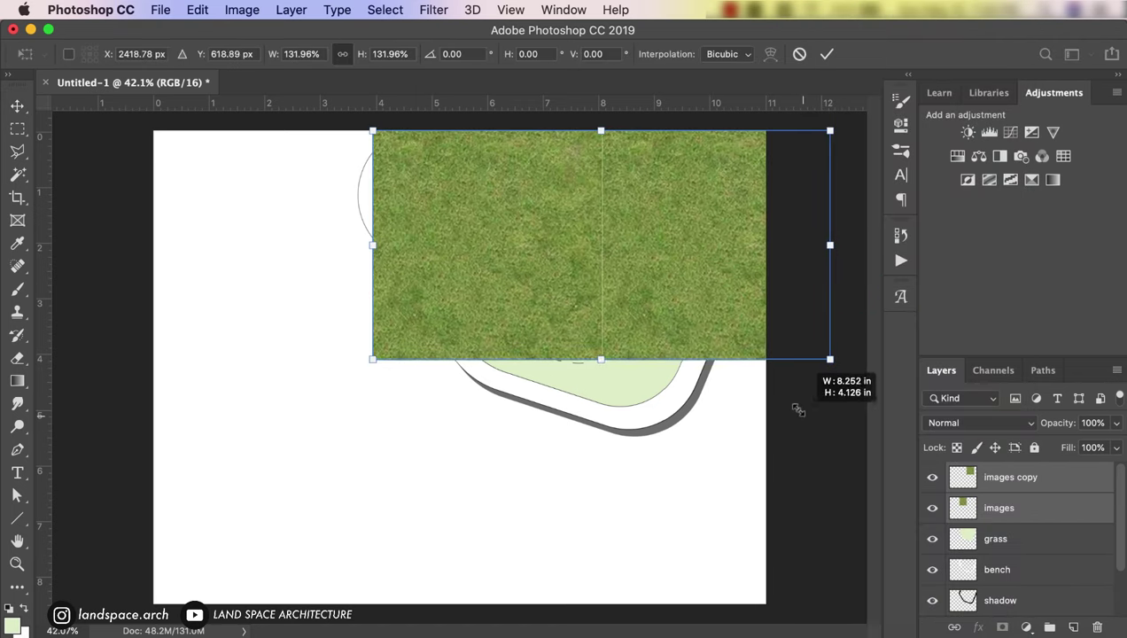
pyautogui.moveTo(593, 348); pyautogui.dragTo(588, 338)
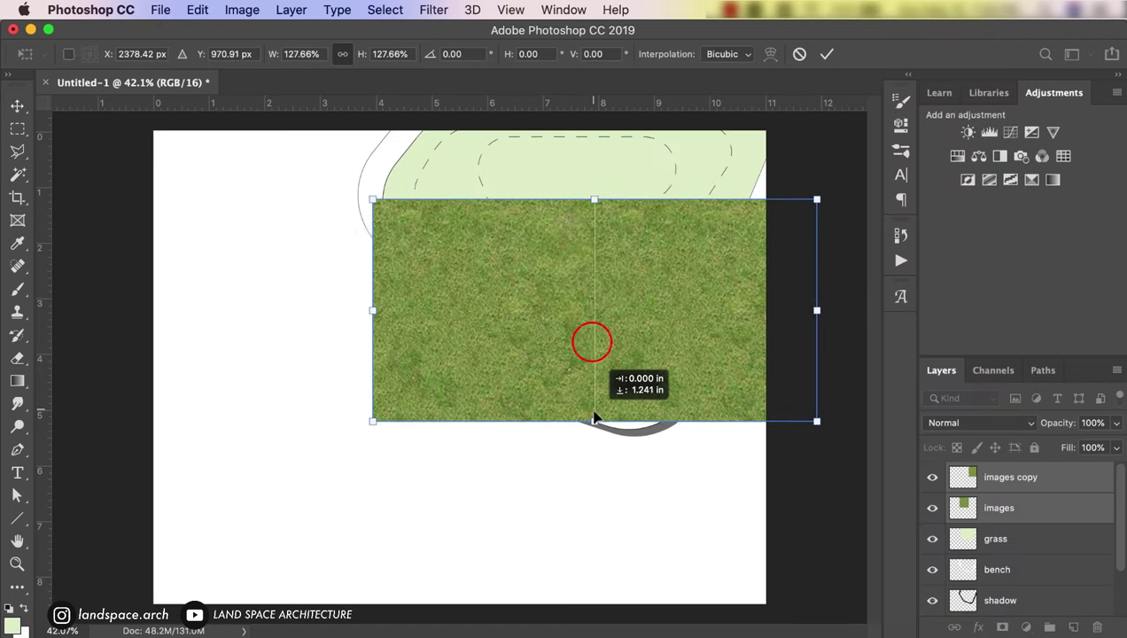
pyautogui.moveTo(598, 203); pyautogui.dragTo(599, 130)
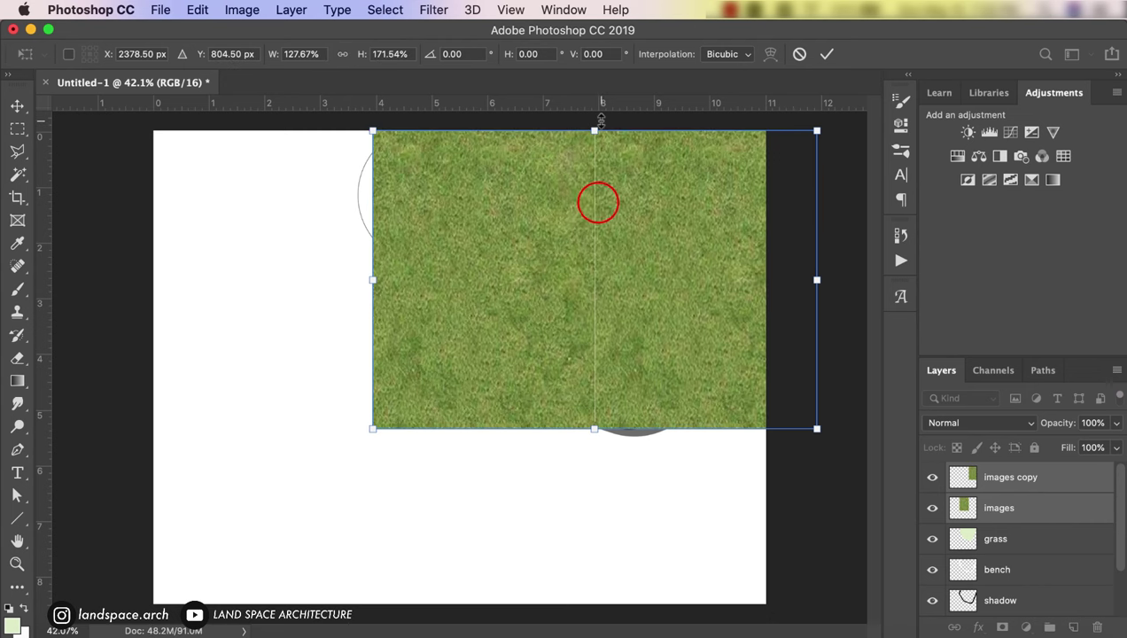
pyautogui.press('Return')
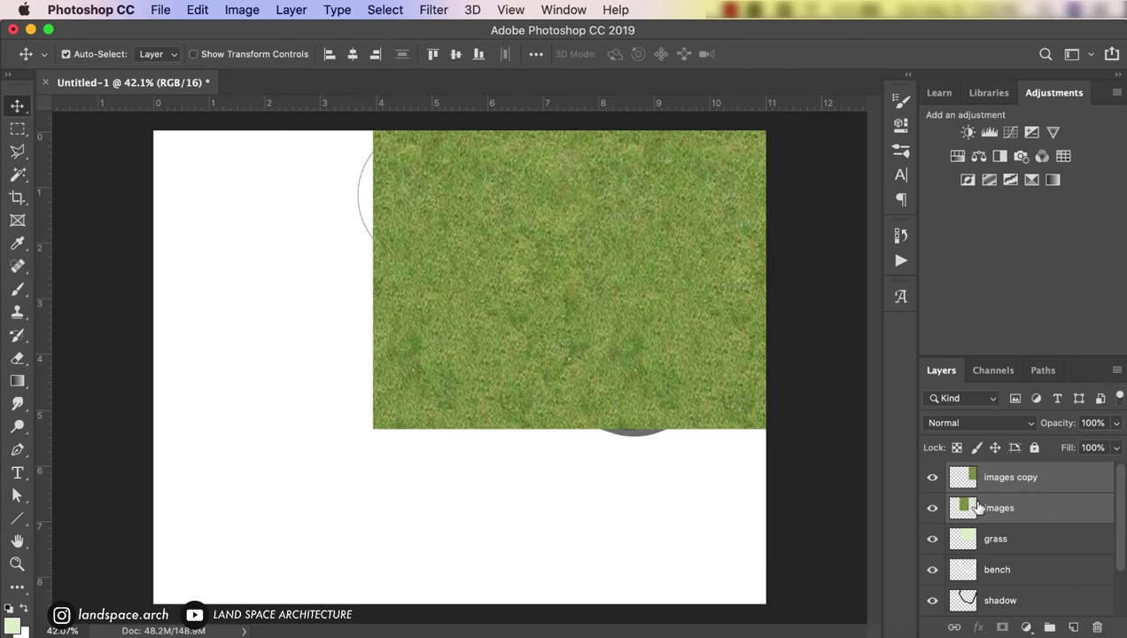
# Step: Merge the two grass images into one layer and clip it to the grass layer
pyautogui.rightClick(995, 511)
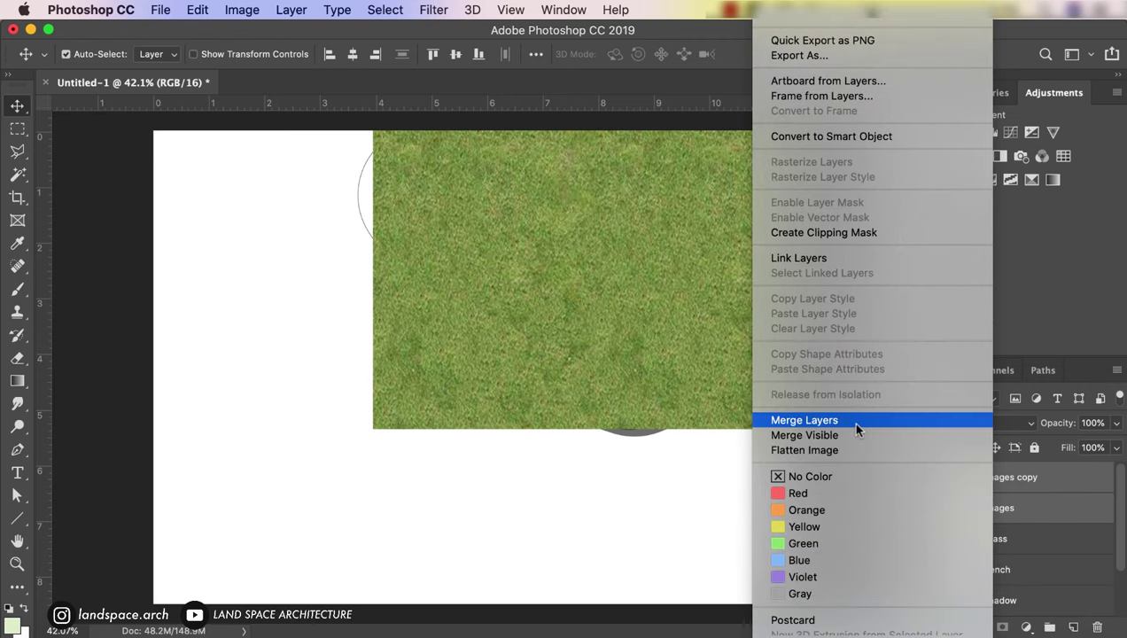
pyautogui.click(856, 425)
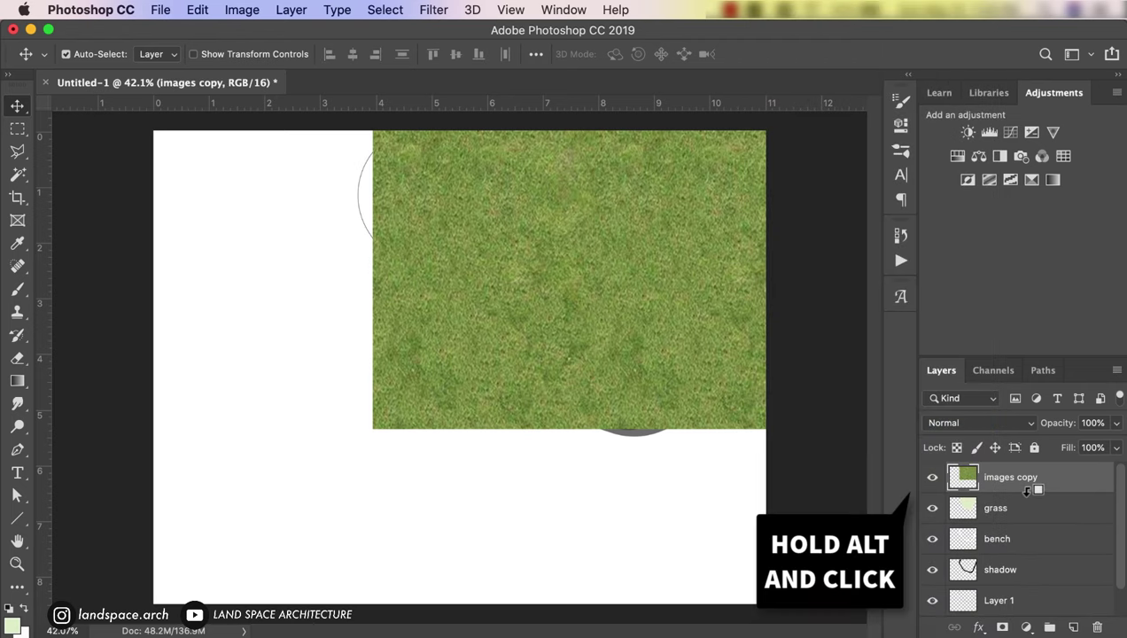
pyautogui.keyDown('alt'); pyautogui.click(1026, 493); pyautogui.keyUp('alt')
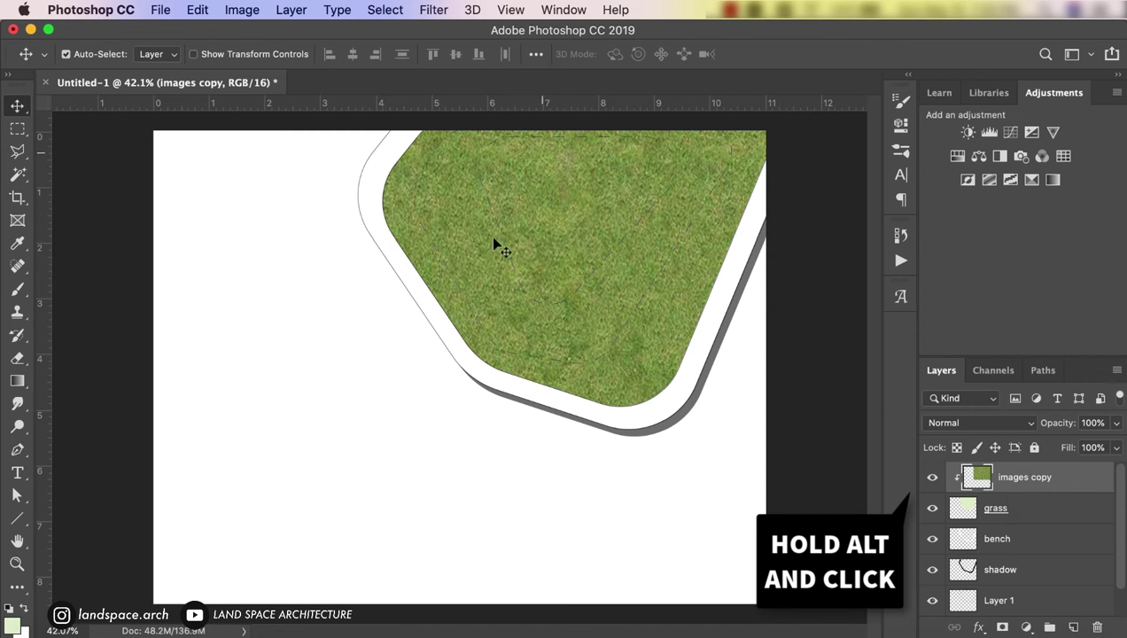
pyautogui.click(1031, 542)
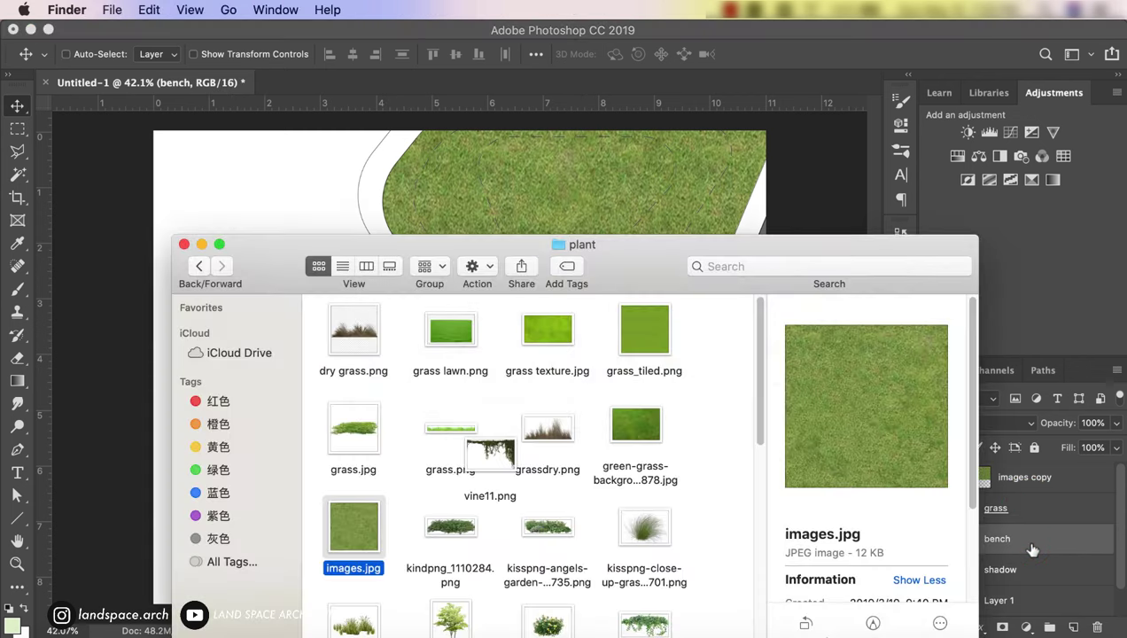
# Step: Place old-cement-wall-texture_1149-1280.jpg from the png folder over the planter area
pyautogui.click(198, 268)
pyautogui.scroll(3, 399, 363)
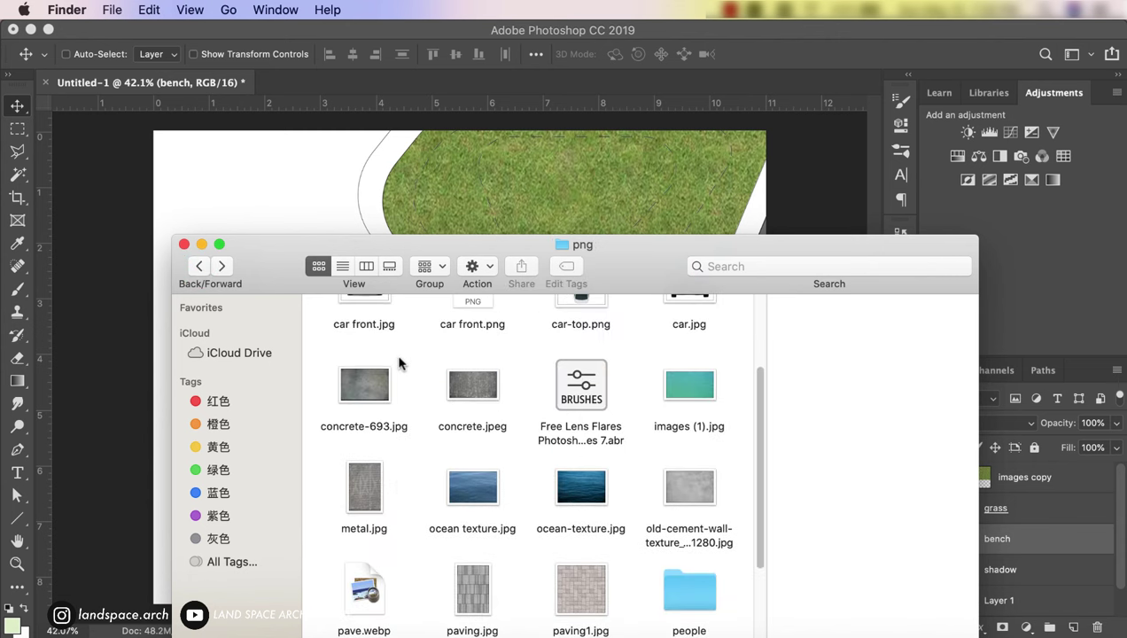
pyautogui.click(691, 481)
pyautogui.moveTo(691, 481); pyautogui.dragTo(516, 183)
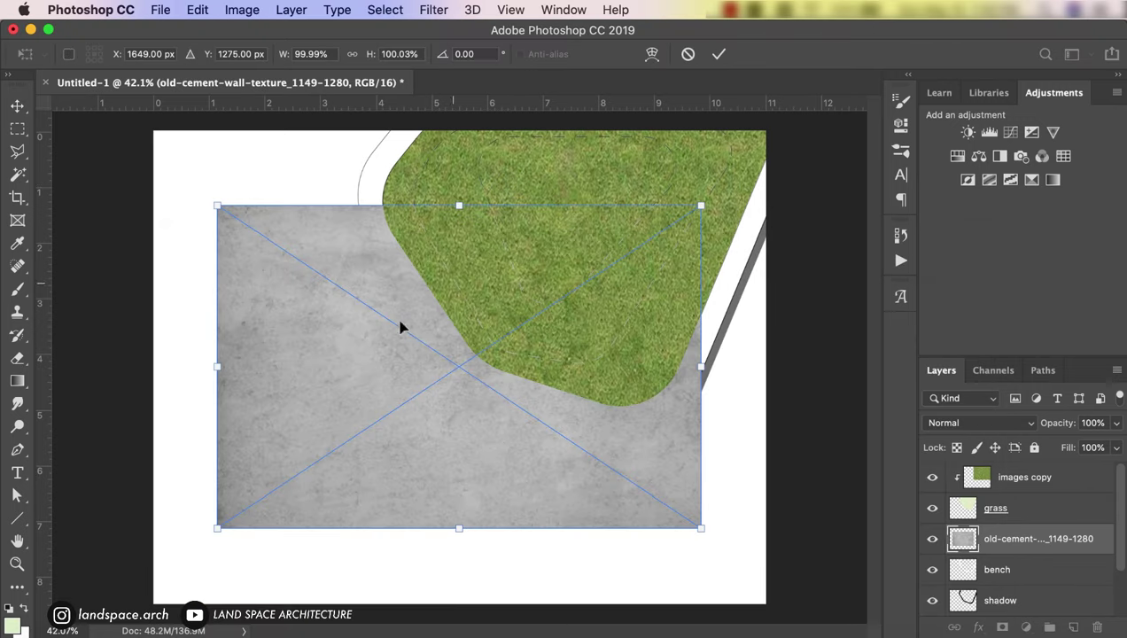
pyautogui.moveTo(401, 328); pyautogui.dragTo(478, 238)
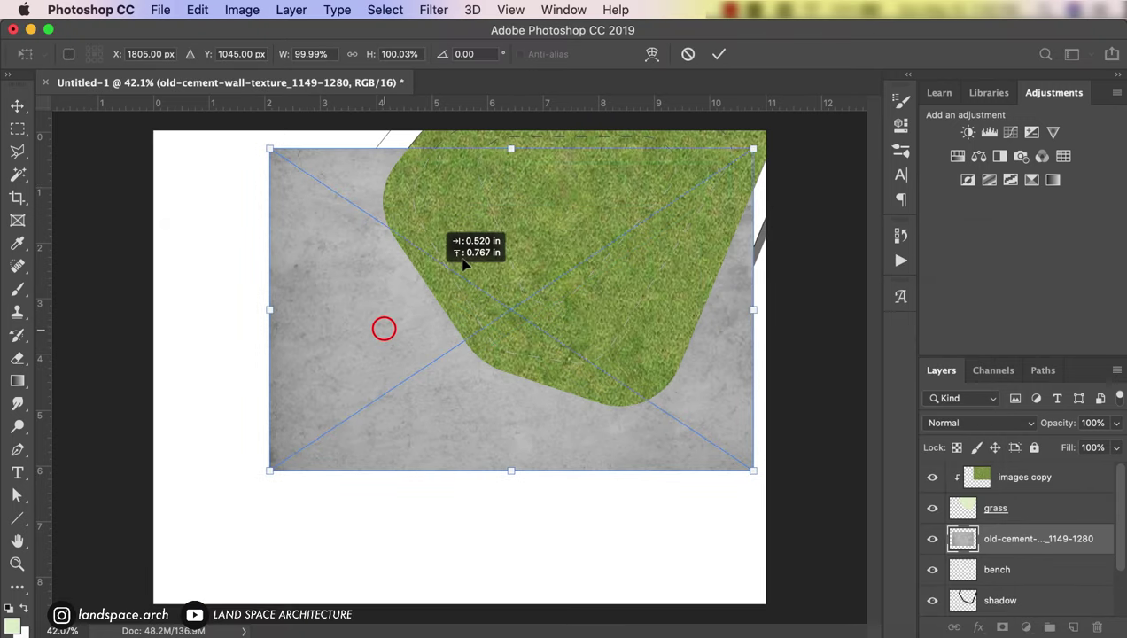
pyautogui.press('Return')
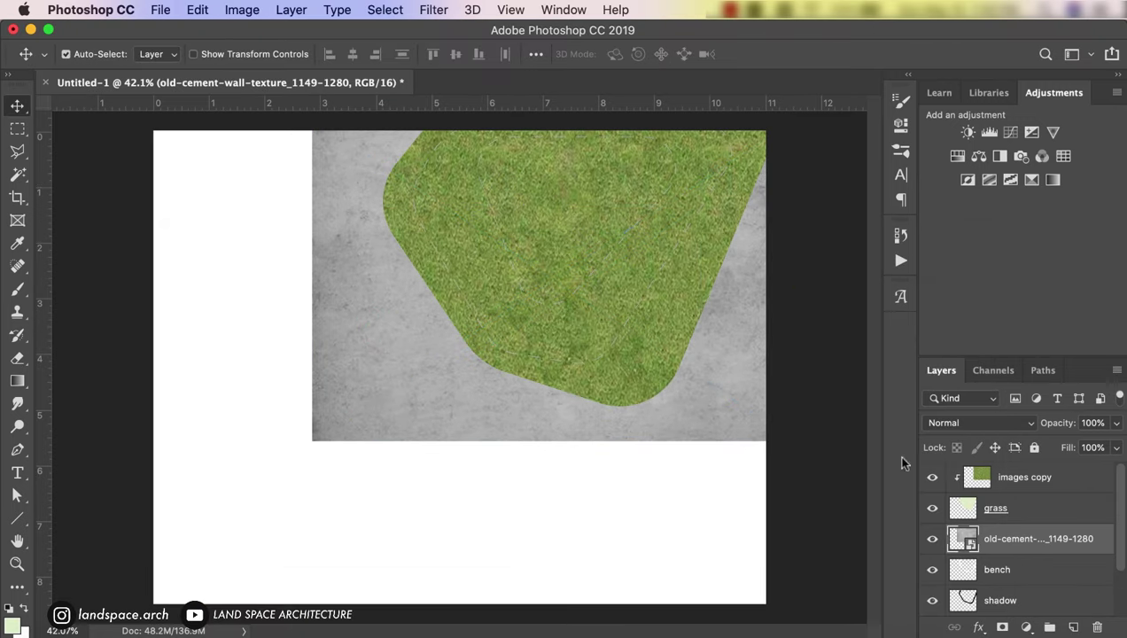
pyautogui.rightClick(992, 547)
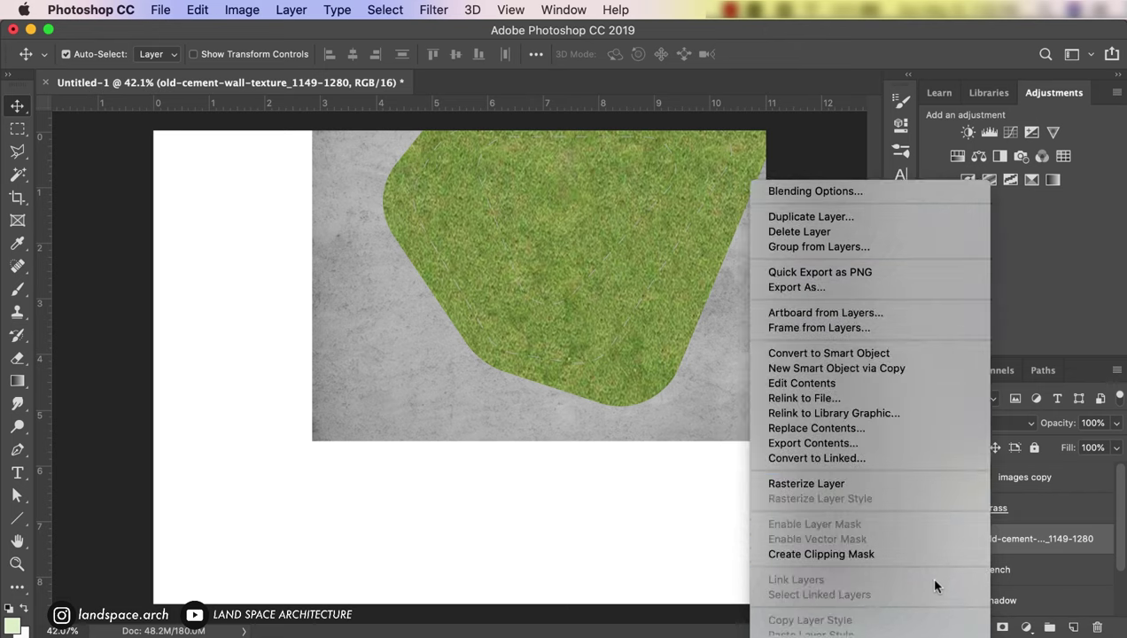
# Step: Rasterize the cement texture, brighten it with Curves, and clip it to the bench layer
pyautogui.click(894, 484)
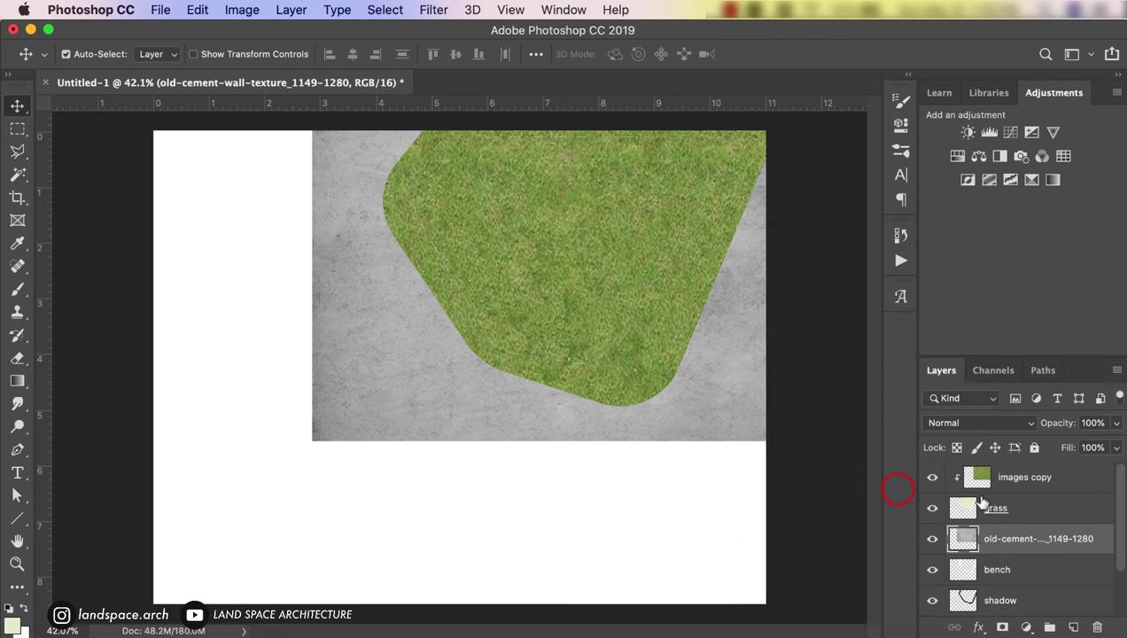
pyautogui.press('super+m')
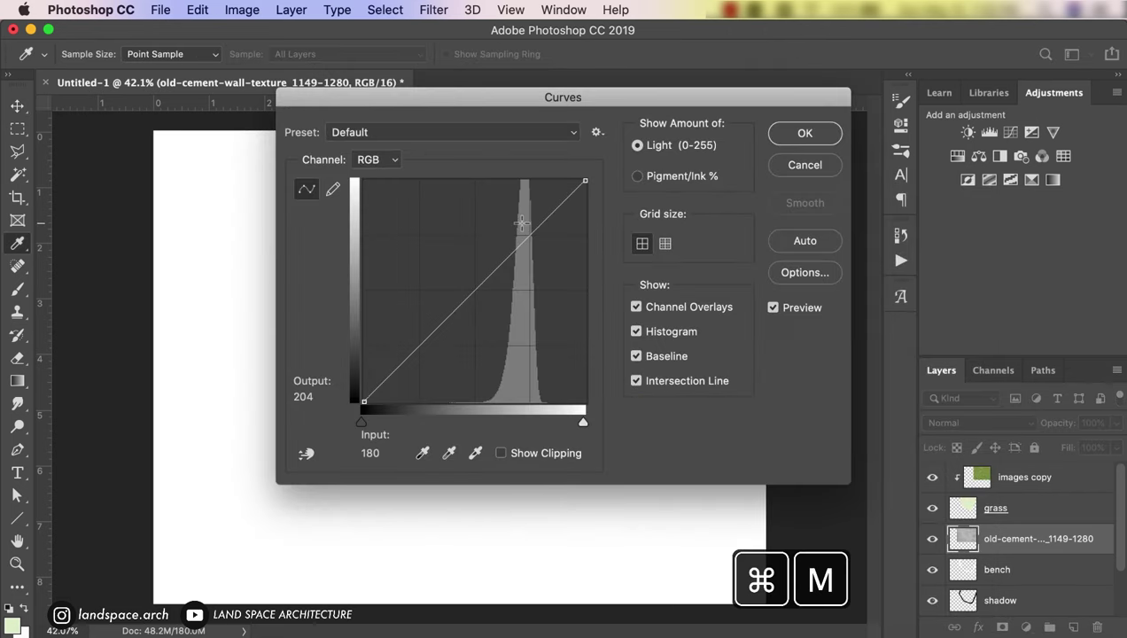
pyautogui.moveTo(556, 97); pyautogui.dragTo(500, 326)
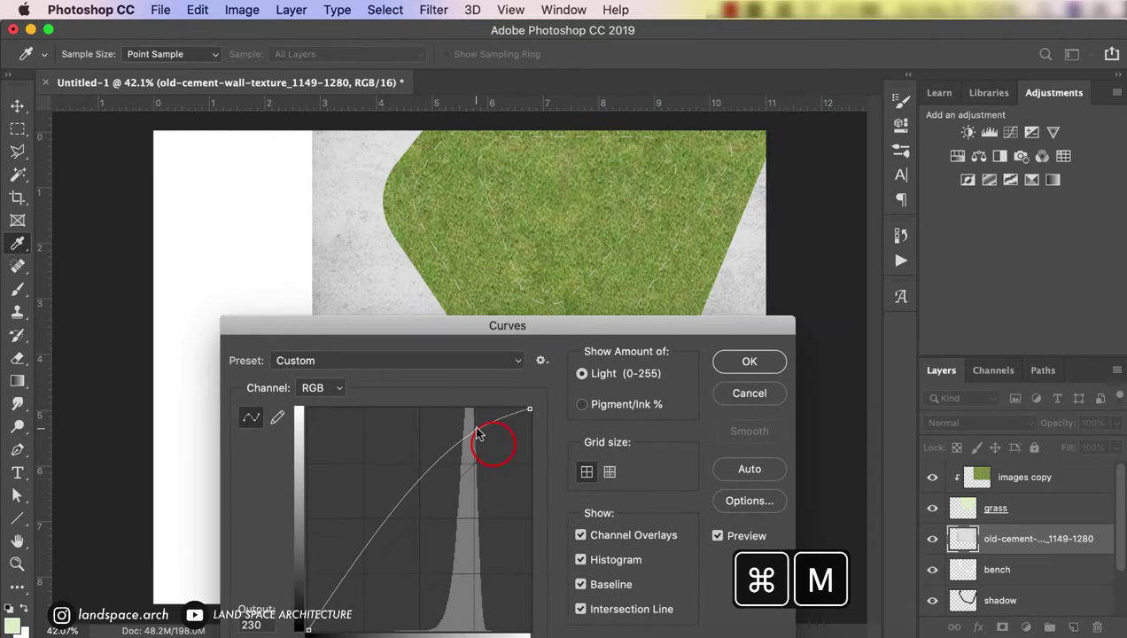
pyautogui.moveTo(473, 429); pyautogui.dragTo(467, 425)
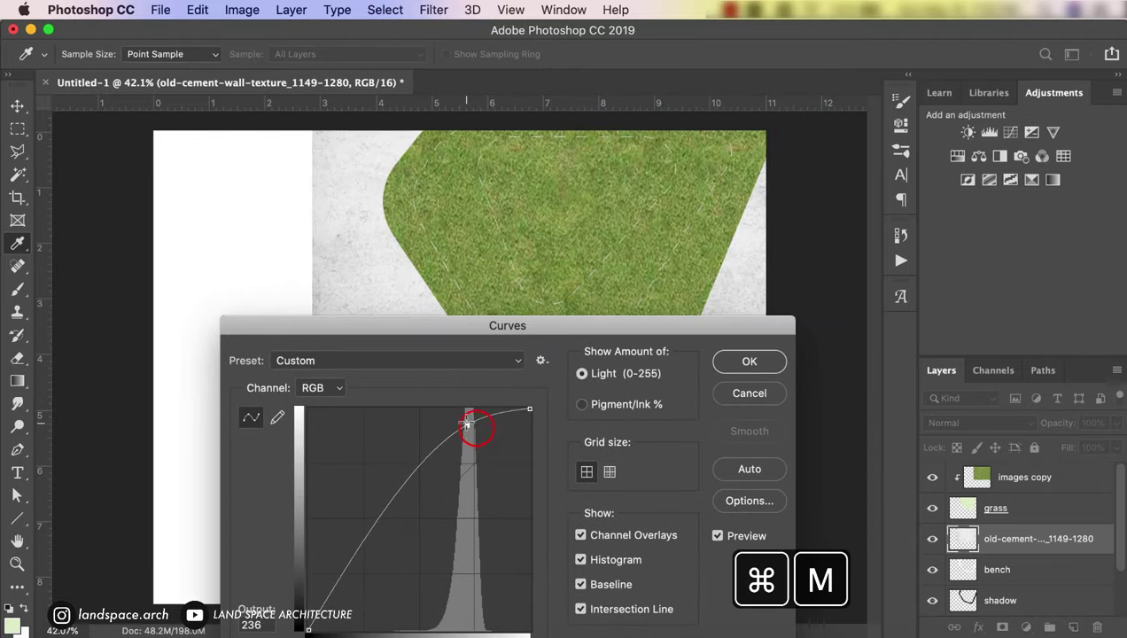
pyautogui.click(749, 360)
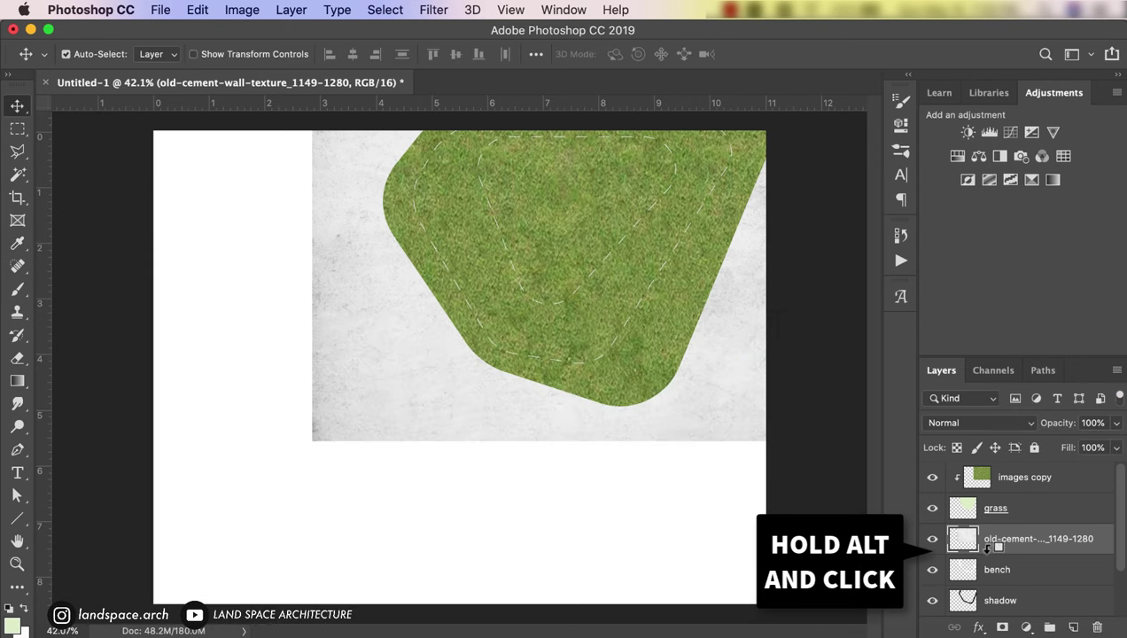
pyautogui.keyDown('alt'); pyautogui.click(1007, 553); pyautogui.keyUp('alt')
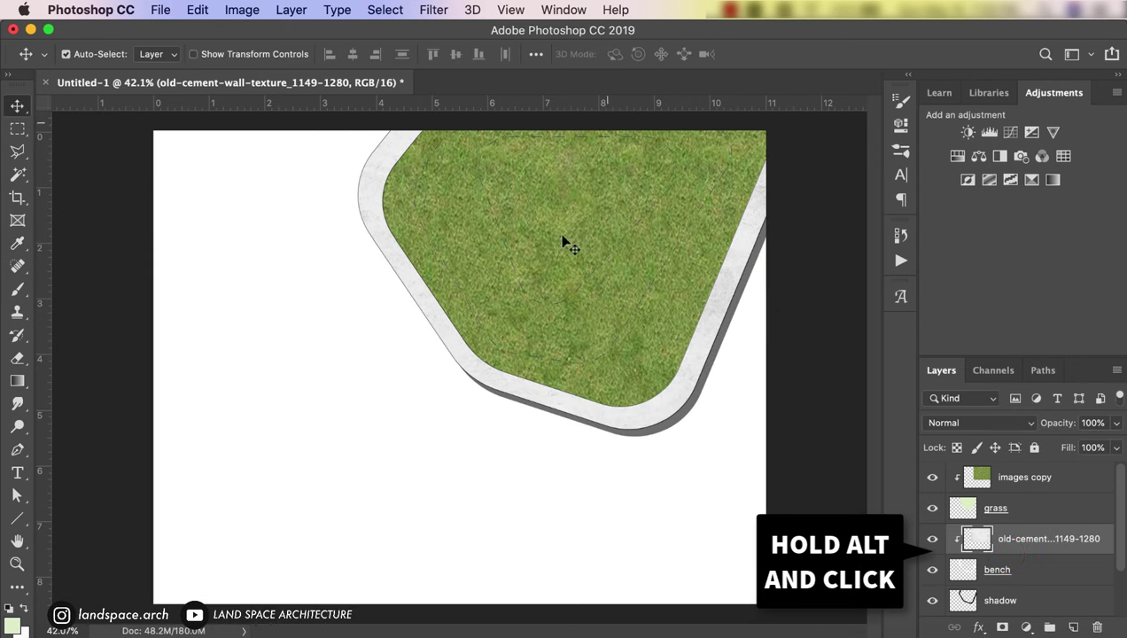
# Step: Copy the wood deck tiles image from the browser
pyautogui.click(971, 337)
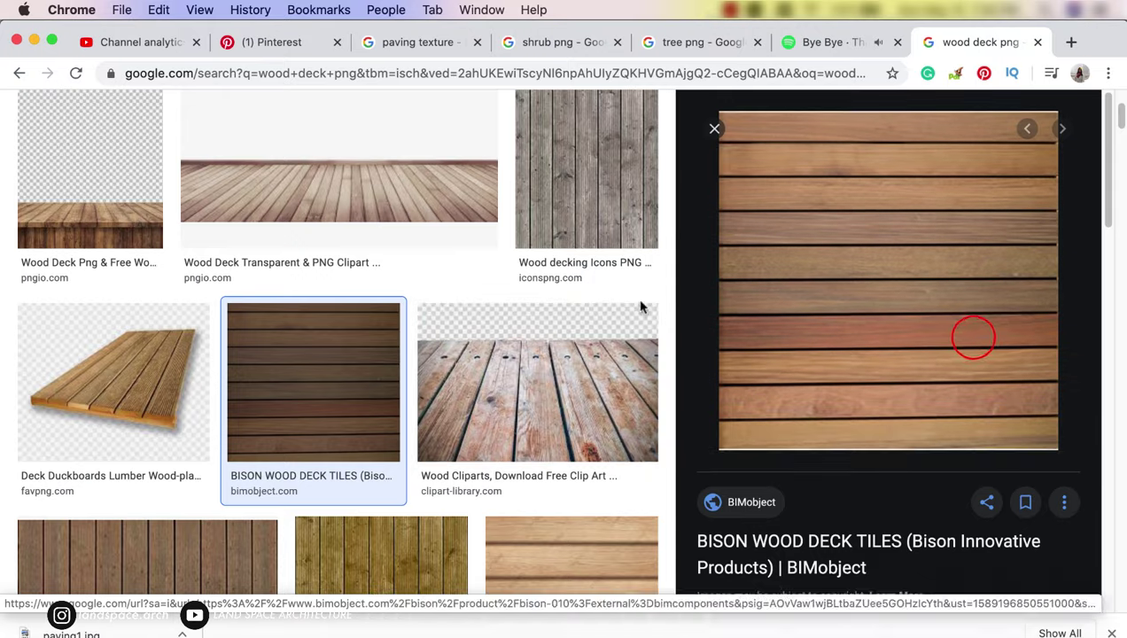
pyautogui.scroll(2, 641, 306)
pyautogui.rightClick(856, 301)
pyautogui.click(921, 481)
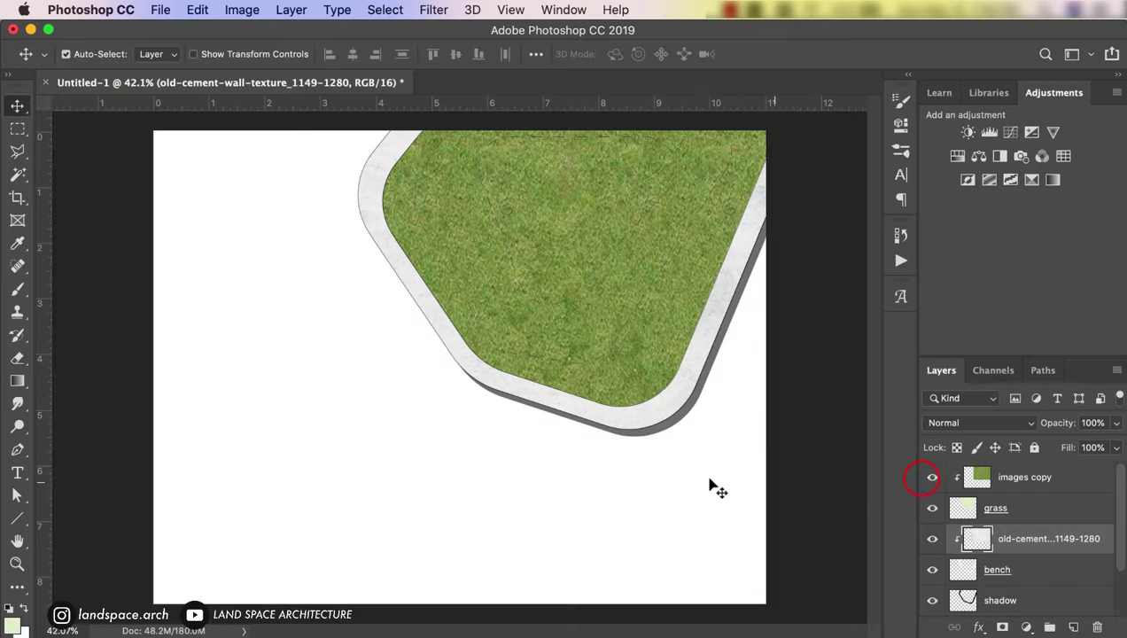
# Step: Paste the wood deck, rotated and shortened to follow the planter's bottom edge
pyautogui.hotkey('ctrl', 'v')
pyautogui.hotkey('ctrl', 't')
pyautogui.moveTo(527, 344)
pyautogui.mouseDown()
pyautogui.moveTo(497, 379)
pyautogui.moveTo(580, 389)
pyautogui.moveTo(526, 405)
pyautogui.moveTo(582, 418)
pyautogui.mouseUp()
pyautogui.moveTo(645, 388)
pyautogui.mouseDown()
pyautogui.moveTo(607, 418)
pyautogui.moveTo(761, 253)
pyautogui.moveTo(795, 243)
pyautogui.mouseUp()
pyautogui.press('Return')
# Step: Duplicate the deck onto the right edge and clip the lower deck to the cement rim
pyautogui.hotkey('ctrl', 't')
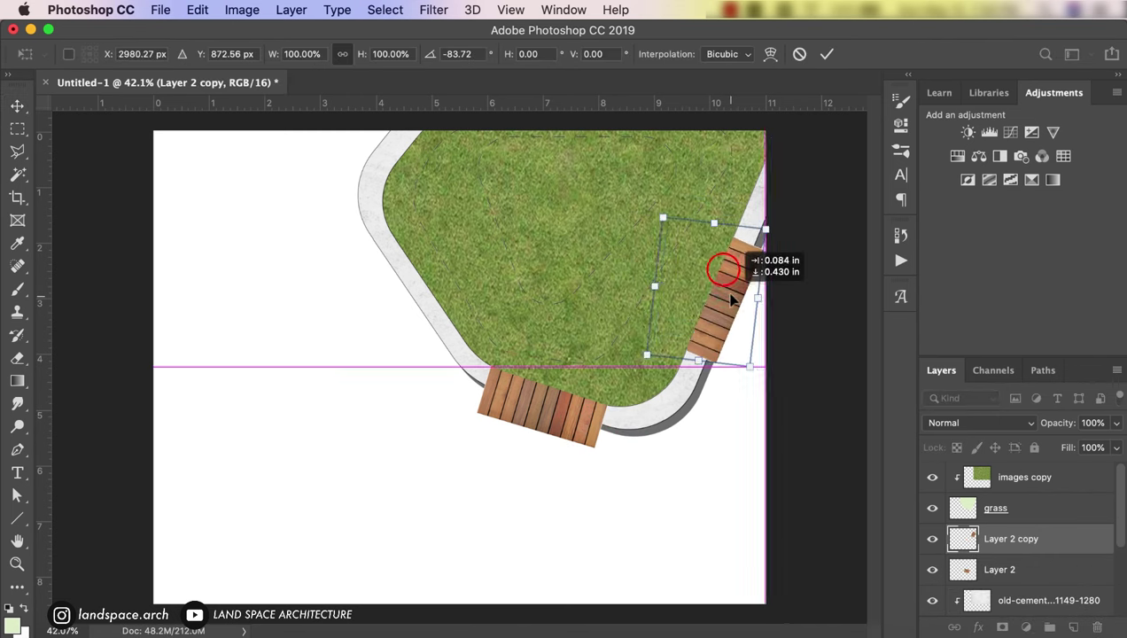
pyautogui.moveTo(720, 248); pyautogui.dragTo(725, 259)
pyautogui.press('Return')
pyautogui.click(1042, 581)
pyautogui.click(1031, 596)
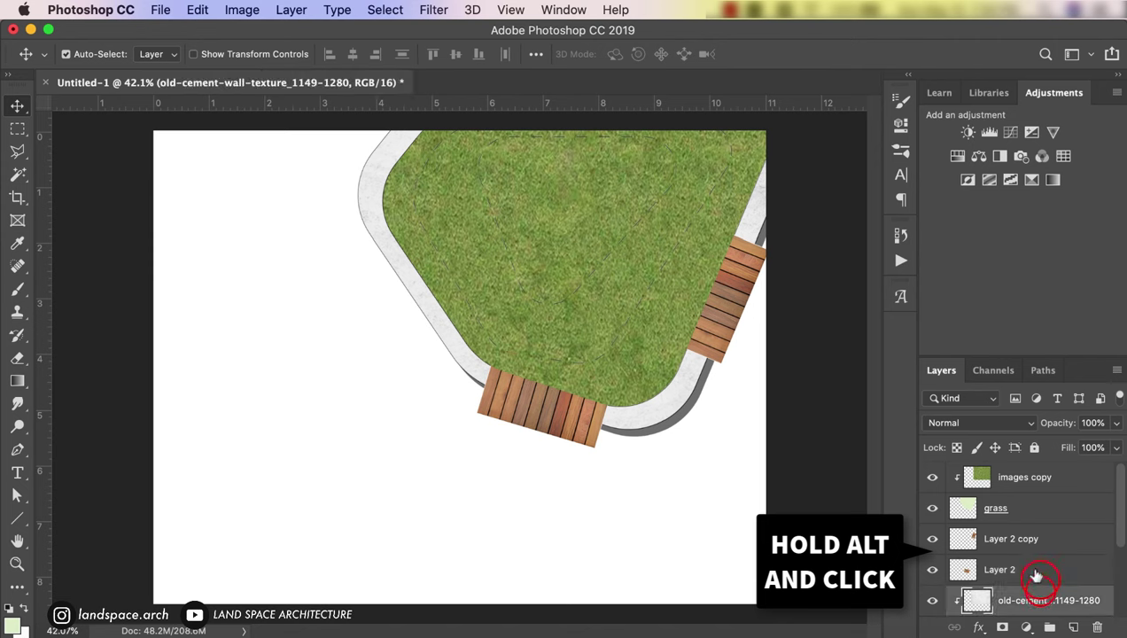
pyautogui.click(1031, 571)
pyautogui.keyDown('alt'); pyautogui.click(1033, 585); pyautogui.keyUp('alt')
# Step: Rotate and nudge the lower deck onto the rim, settling its angle at -1.8°
pyautogui.hotkey('ctrl', 't')
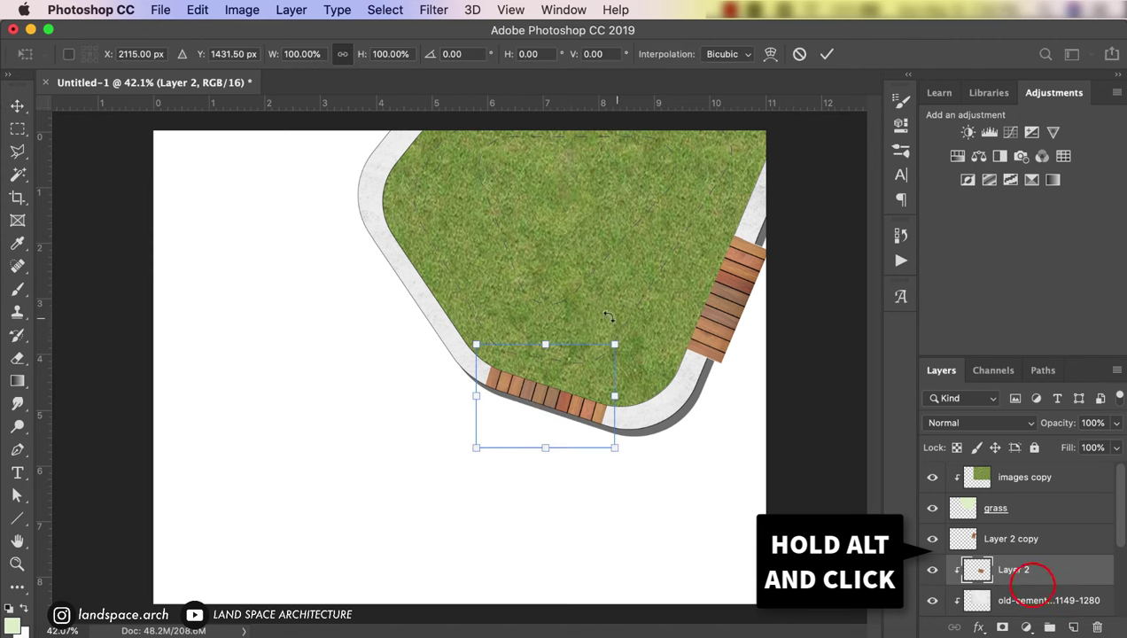
pyautogui.moveTo(617, 323); pyautogui.dragTo(620, 328)
pyautogui.moveTo(541, 396); pyautogui.dragTo(551, 399)
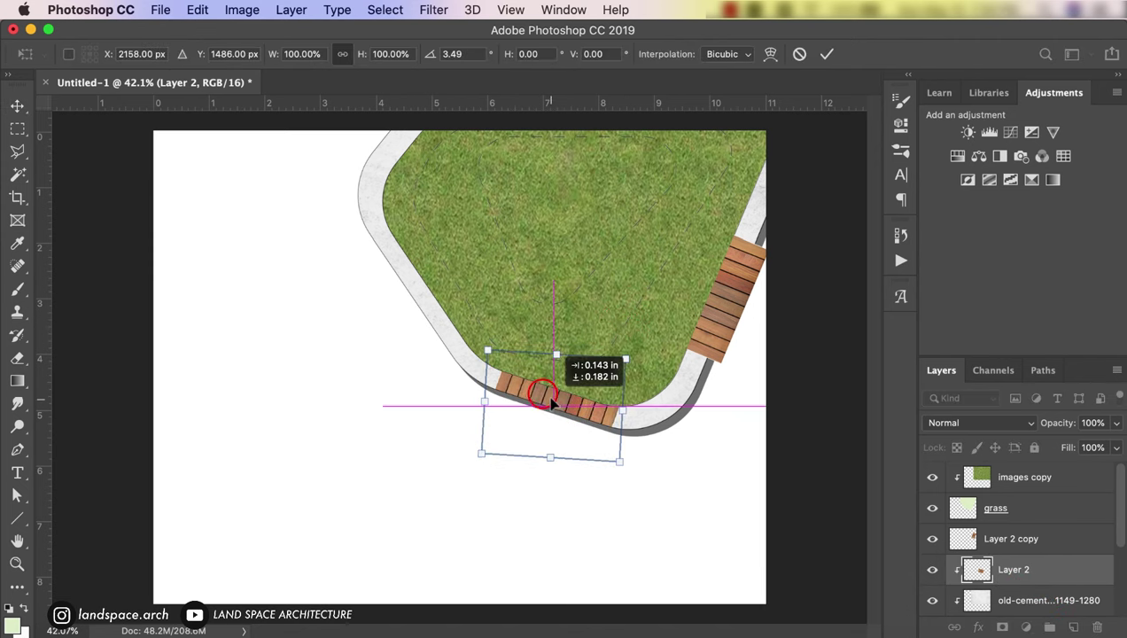
pyautogui.press('Return')
pyautogui.scroll(5, 632, 409)
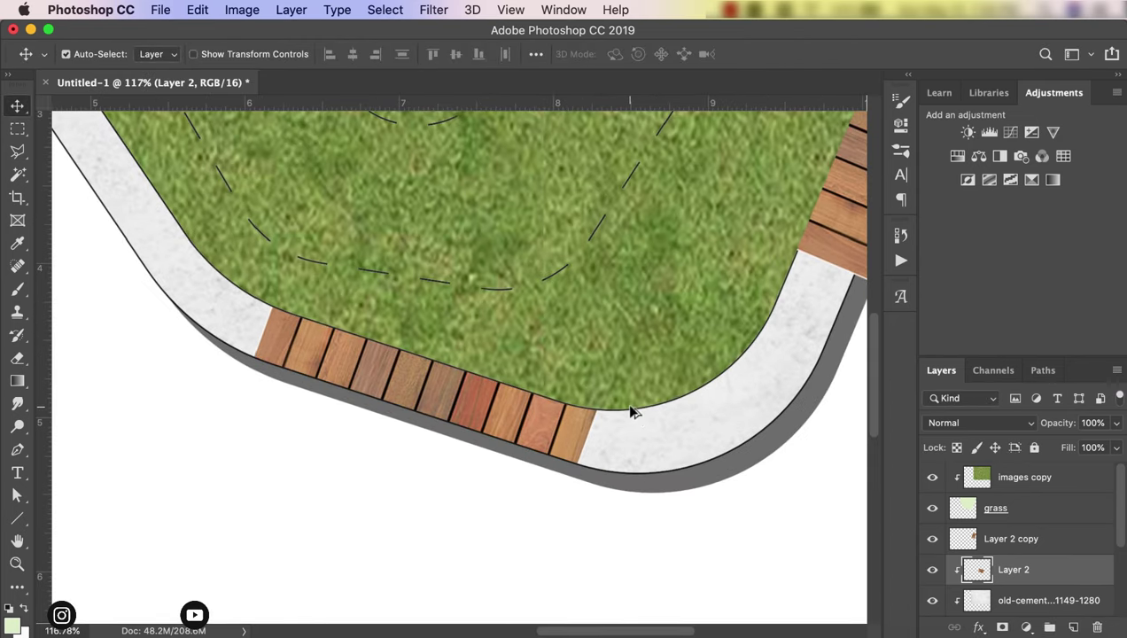
pyautogui.hotkey('ctrl', 't')
pyautogui.moveTo(646, 342); pyautogui.dragTo(657, 326)
pyautogui.press('Return')
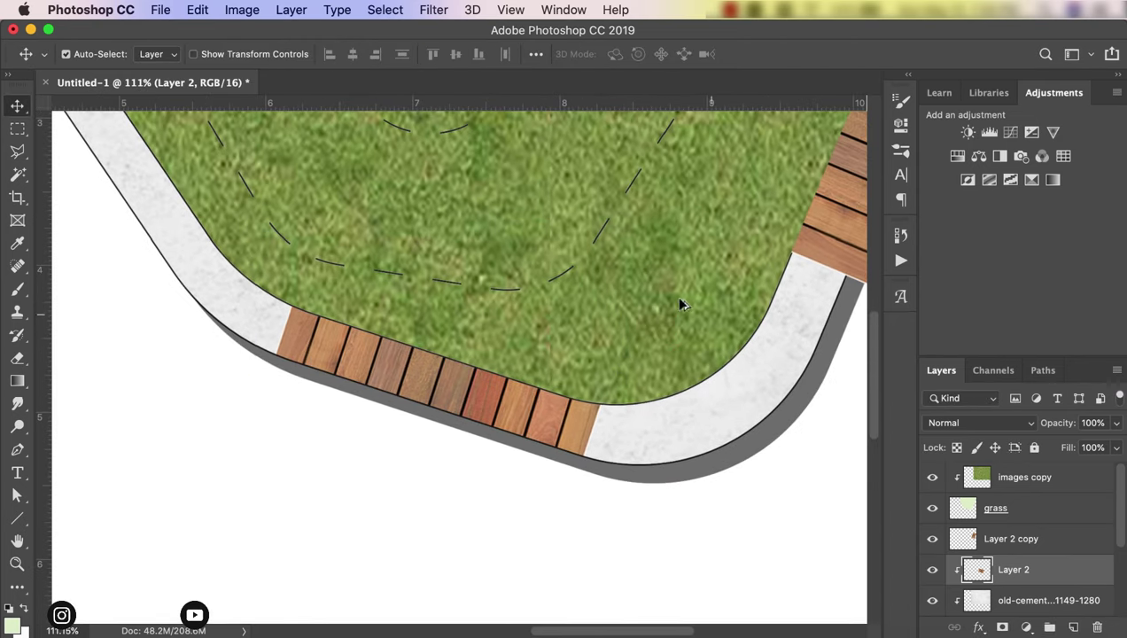
pyautogui.scroll(2, 676, 304)
pyautogui.press('l')
pyautogui.press('l')
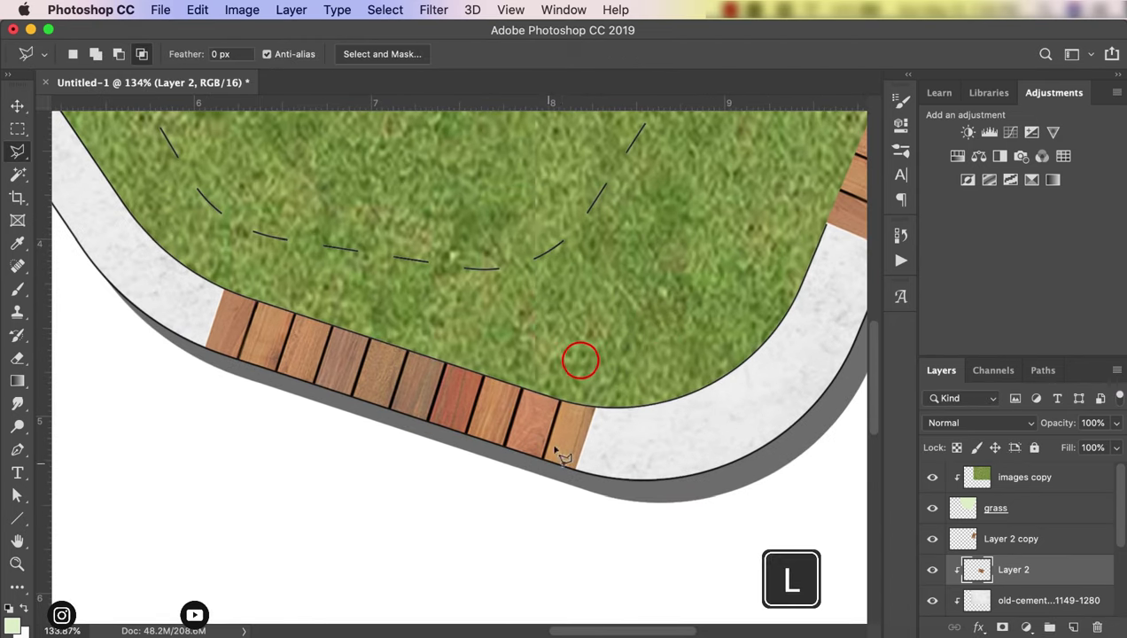
# Step: Delete the excess deck outside the rim and clip the deck copy to the layer beneath
pyautogui.doubleClick(656, 334)
pyautogui.press('BackSpace')
pyautogui.press('v')
pyautogui.scroll(-2, 658, 340)
pyautogui.scroll(-1, 658, 340)
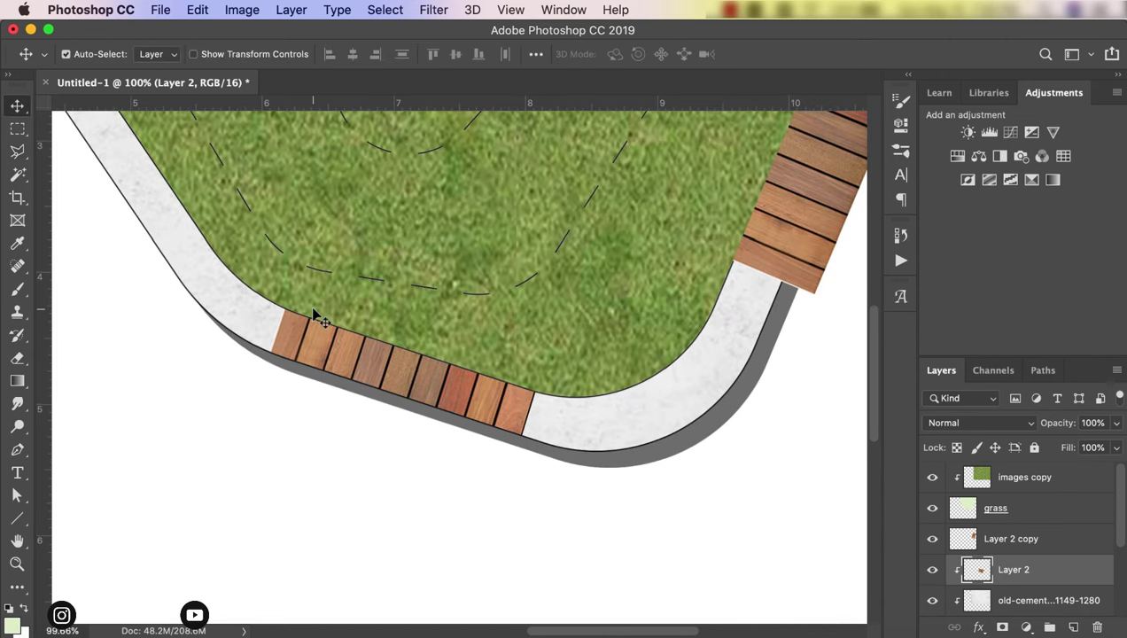
pyautogui.scroll(-1, 379, 312)
pyautogui.click(677, 297)
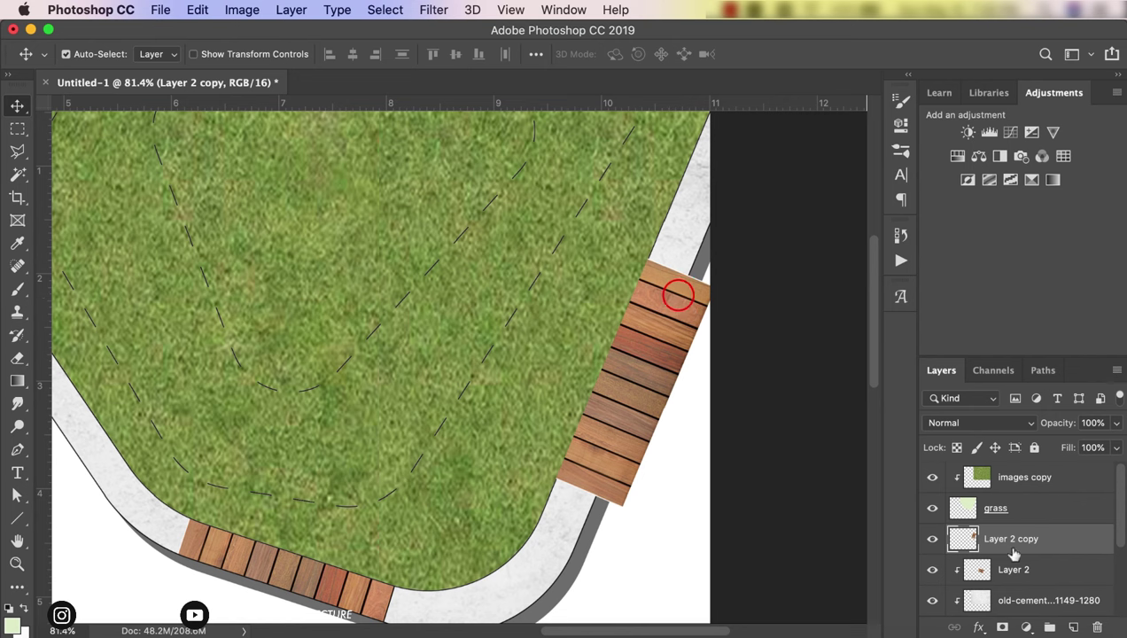
pyautogui.keyDown('alt'); pyautogui.click(1012, 551); pyautogui.keyUp('alt')
# Step: Trim the lower deck's end tiles with a Polygonal Lasso selection
pyautogui.scroll(-2, 667, 387)
pyautogui.scroll(-2, 667, 387)
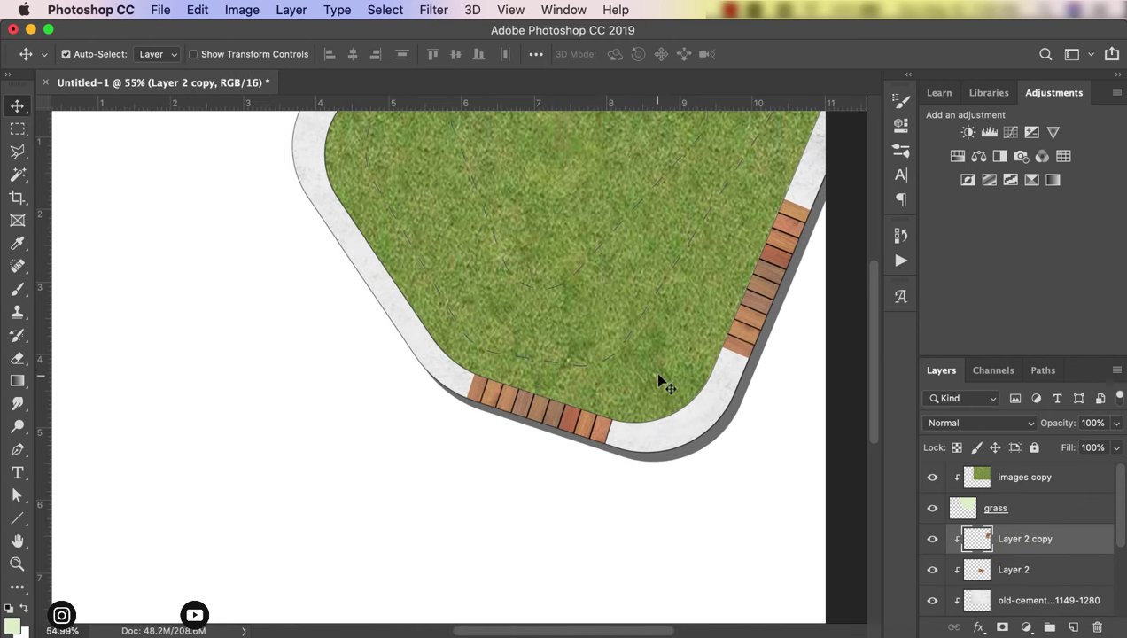
pyautogui.click(461, 413)
pyautogui.scroll(3, 462, 413)
pyautogui.press('l')
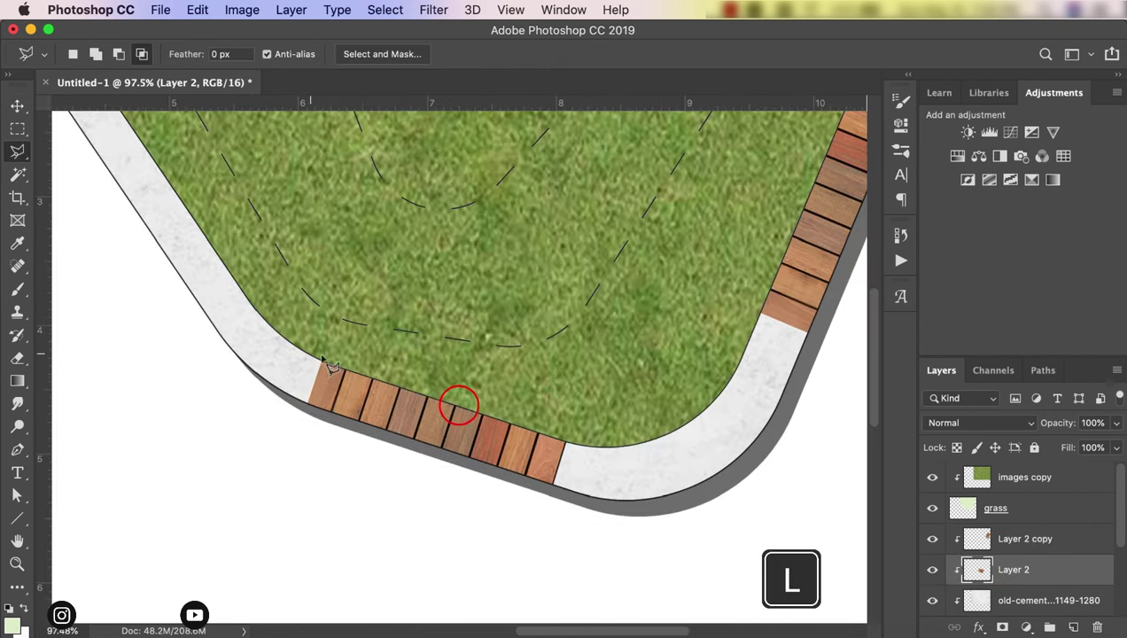
pyautogui.click(323, 300)
pyautogui.press('BackSpace')
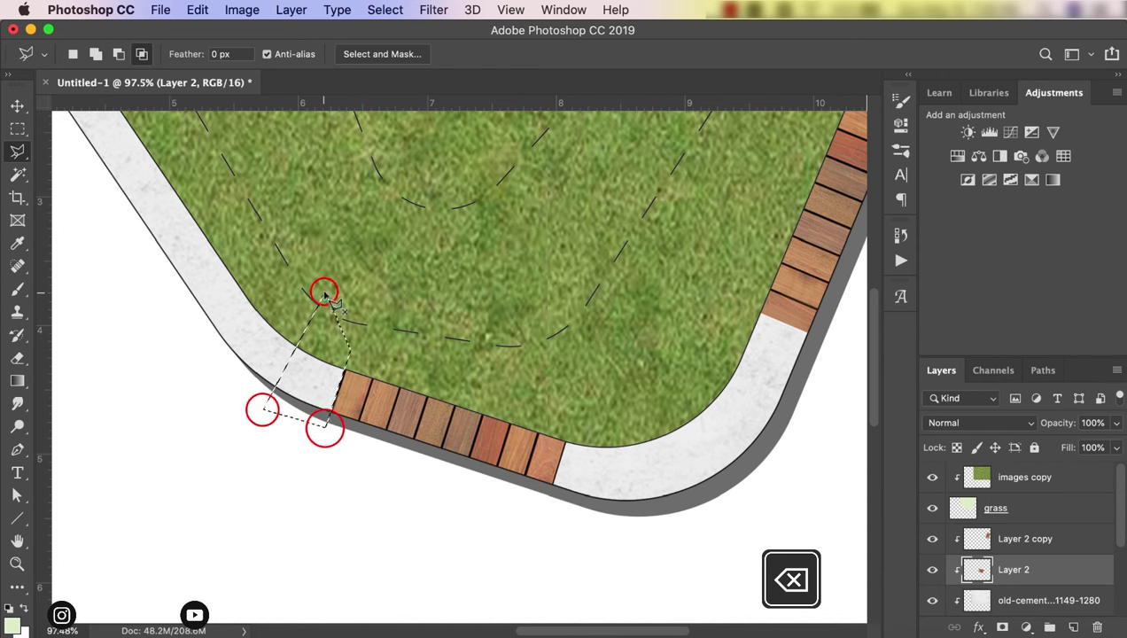
pyautogui.press('v')
# Step: Lower the grass overlay opacity to 51% to reveal the dashed outlines
pyautogui.scroll(-3, 322, 297)
pyautogui.scroll(-2, 354, 319)
pyautogui.click(1024, 477)
pyautogui.click(1115, 422)
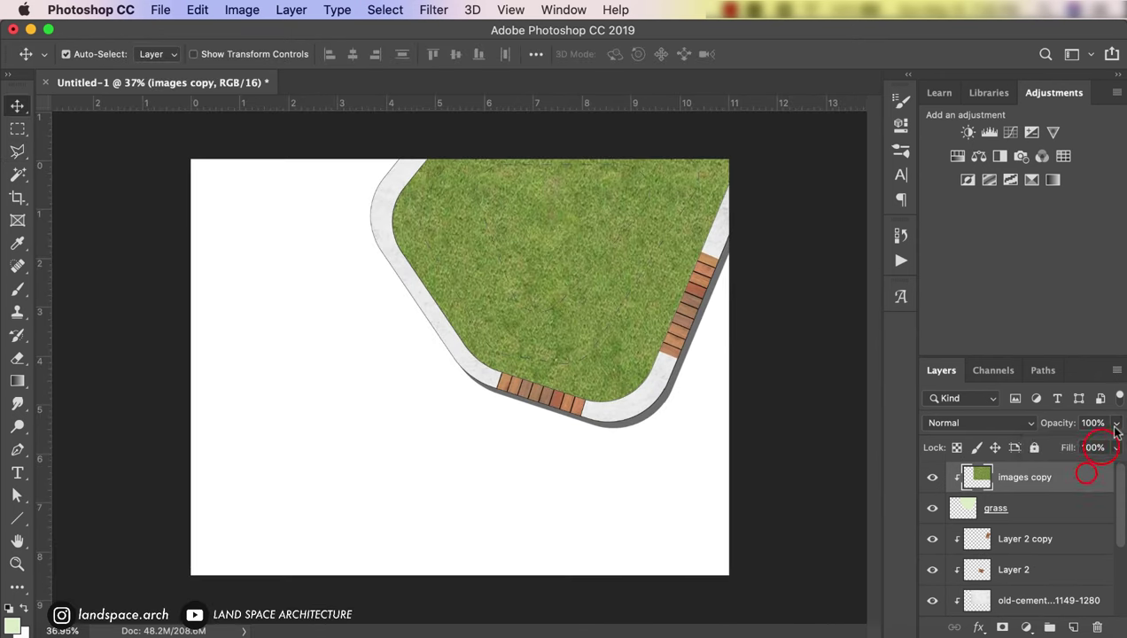
pyautogui.moveTo(1097, 444)
pyautogui.mouseDown()
pyautogui.moveTo(1074, 448)
pyautogui.moveTo(1108, 447)
pyautogui.mouseUp()
pyautogui.scroll(-3, 1019, 550)
pyautogui.click(1010, 569)
# Step: Place paving.jpg on the canvas, scaled down and positioned at the top-left
pyautogui.press('super+Tab')
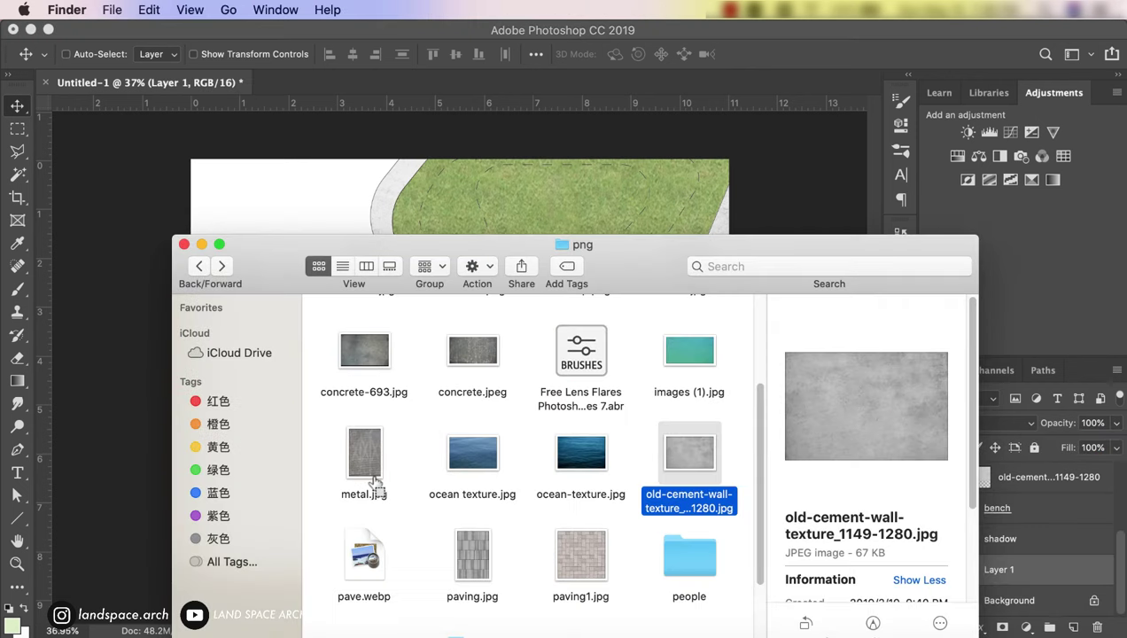
pyautogui.click(463, 551)
pyautogui.moveTo(463, 551); pyautogui.dragTo(337, 206)
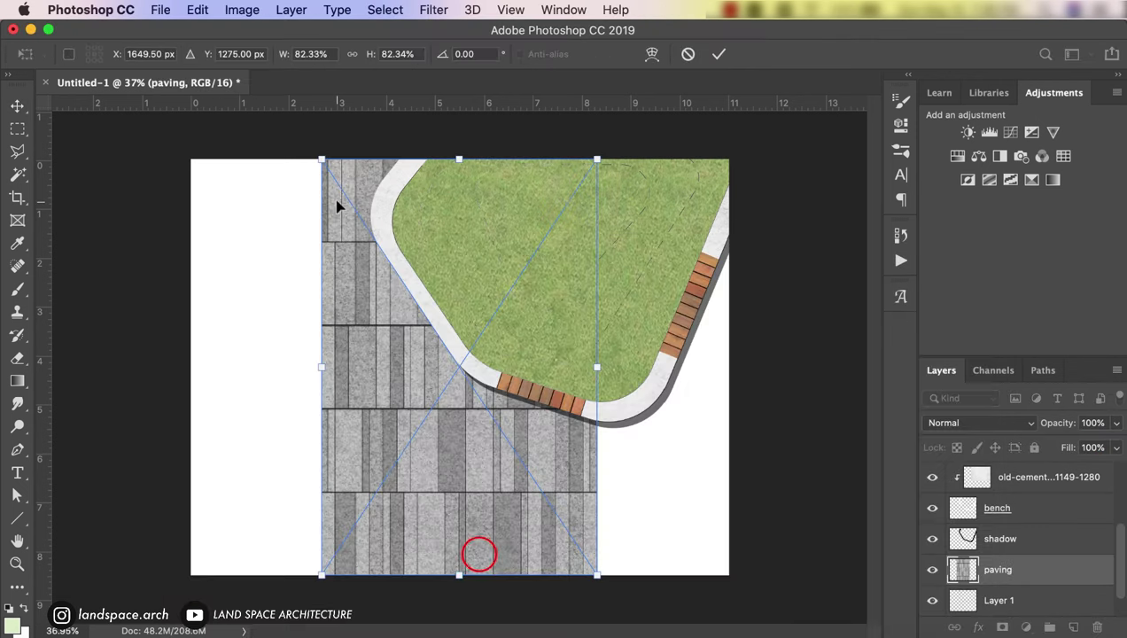
pyautogui.moveTo(596, 159)
pyautogui.mouseDown()
pyautogui.moveTo(486, 320)
pyautogui.moveTo(252, 390)
pyautogui.mouseUp()
pyautogui.moveTo(390, 420)
pyautogui.mouseDown()
pyautogui.moveTo(302, 214)
pyautogui.moveTo(275, 408)
pyautogui.moveTo(271, 372)
pyautogui.mouseUp()
pyautogui.press('Return')
# Step: Duplicate the paving into the lower-right gap, merge the copies, and move the result right
pyautogui.keyDown('alt'); pyautogui.moveTo(266, 276); pyautogui.dragTo(496, 294); pyautogui.keyUp('alt')
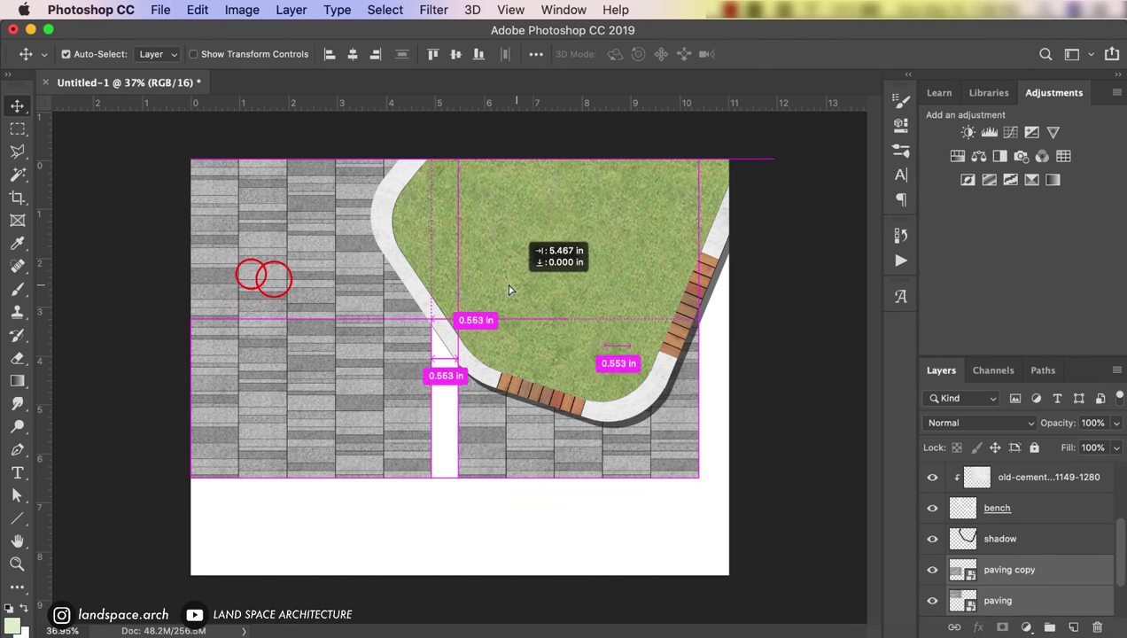
pyautogui.click(469, 417)
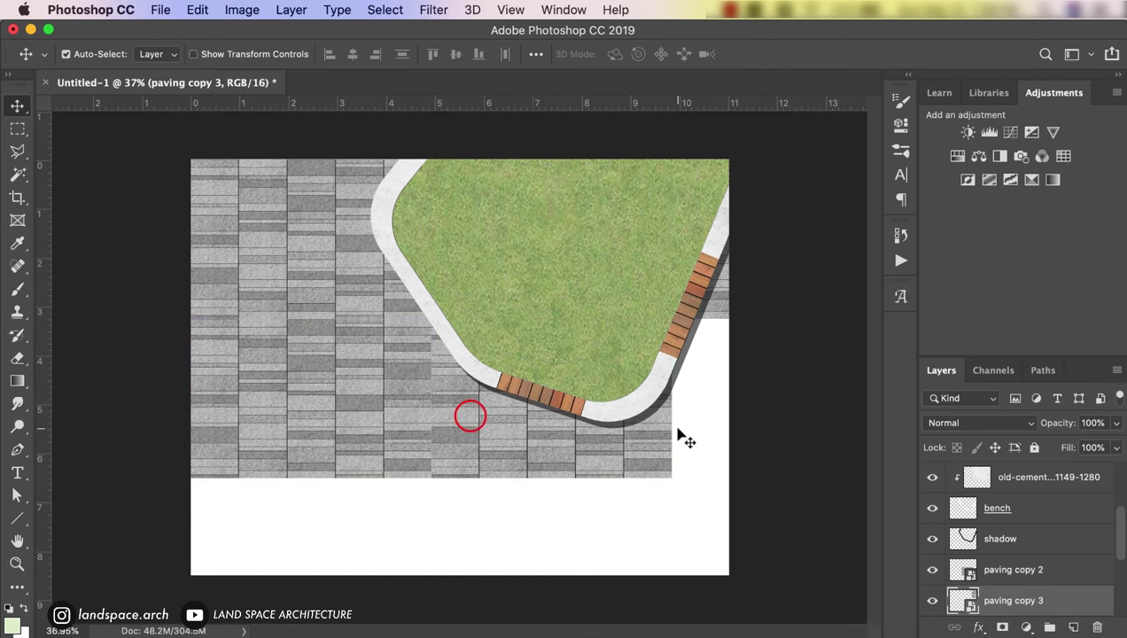
pyautogui.scroll(-3, 1087, 581)
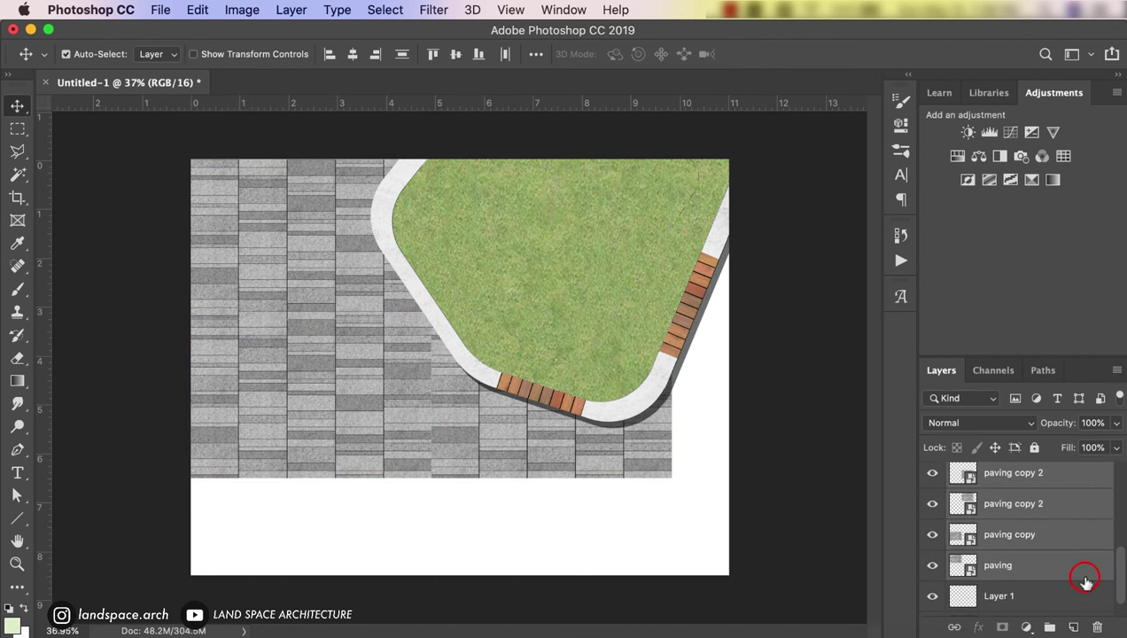
pyautogui.rightClick(1084, 577)
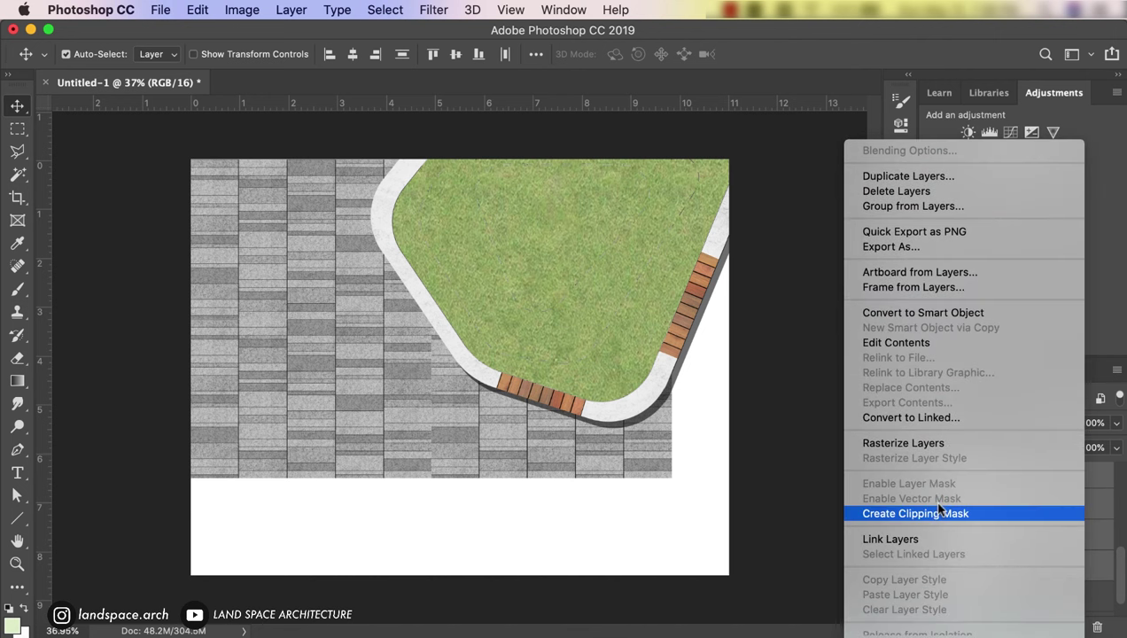
pyautogui.scroll(-3, 929, 479)
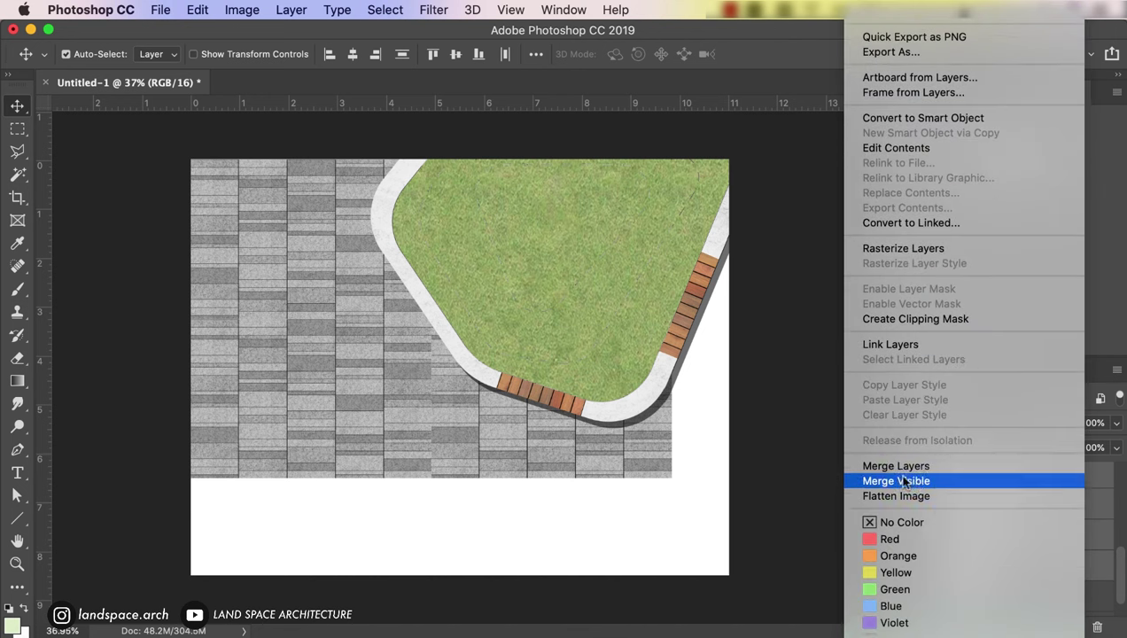
pyautogui.click(907, 467)
pyautogui.moveTo(319, 396)
pyautogui.mouseDown()
pyautogui.moveTo(807, 437)
pyautogui.moveTo(759, 444)
pyautogui.mouseUp()
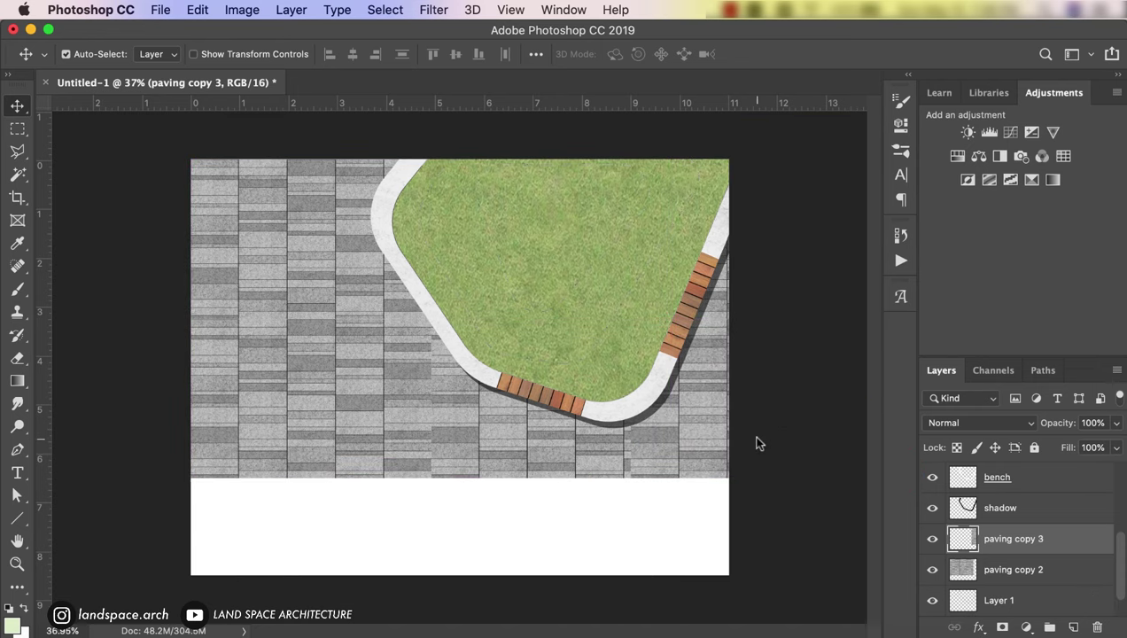
# Step: Merge the two paving layers into one and make a hidden backup copy
pyautogui.scroll(-1, 962, 541)
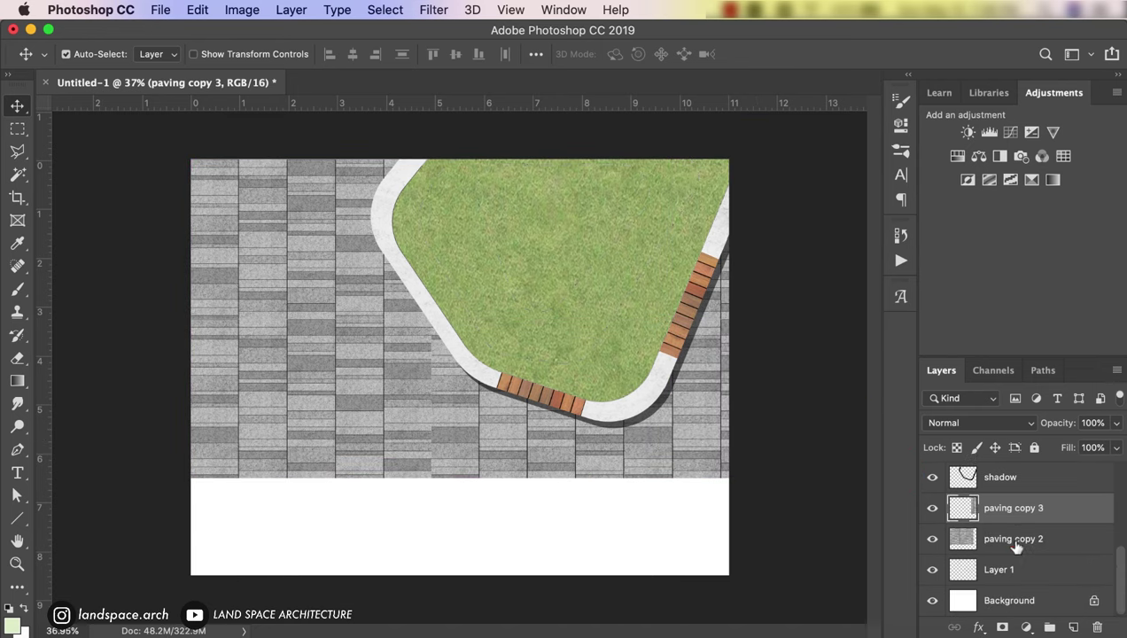
pyautogui.keyDown('shift'); pyautogui.click(1007, 541); pyautogui.keyUp('shift')
pyautogui.rightClick(1011, 536)
pyautogui.click(1016, 536)
pyautogui.rightClick(1041, 552)
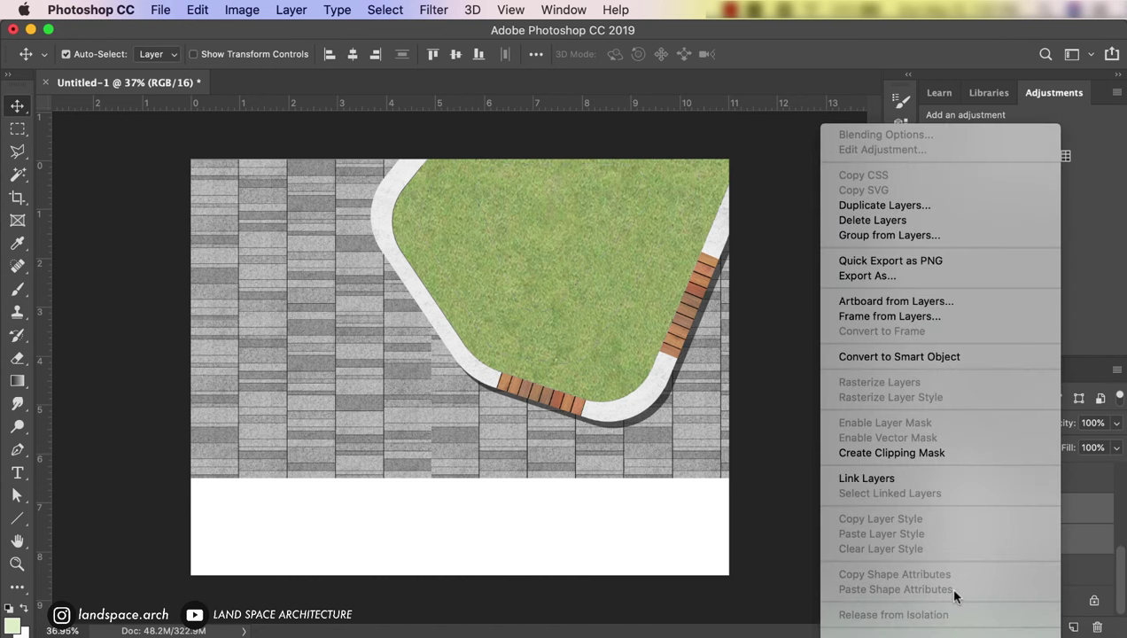
pyautogui.click(897, 432)
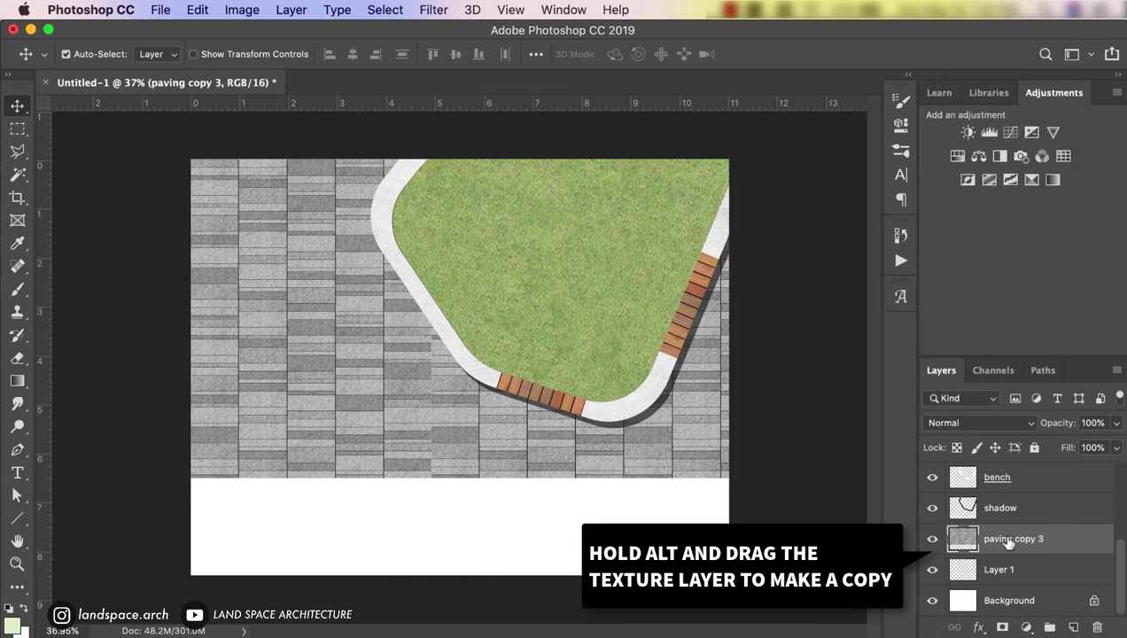
pyautogui.moveTo(1007, 543); pyautogui.dragTo(1007, 528)
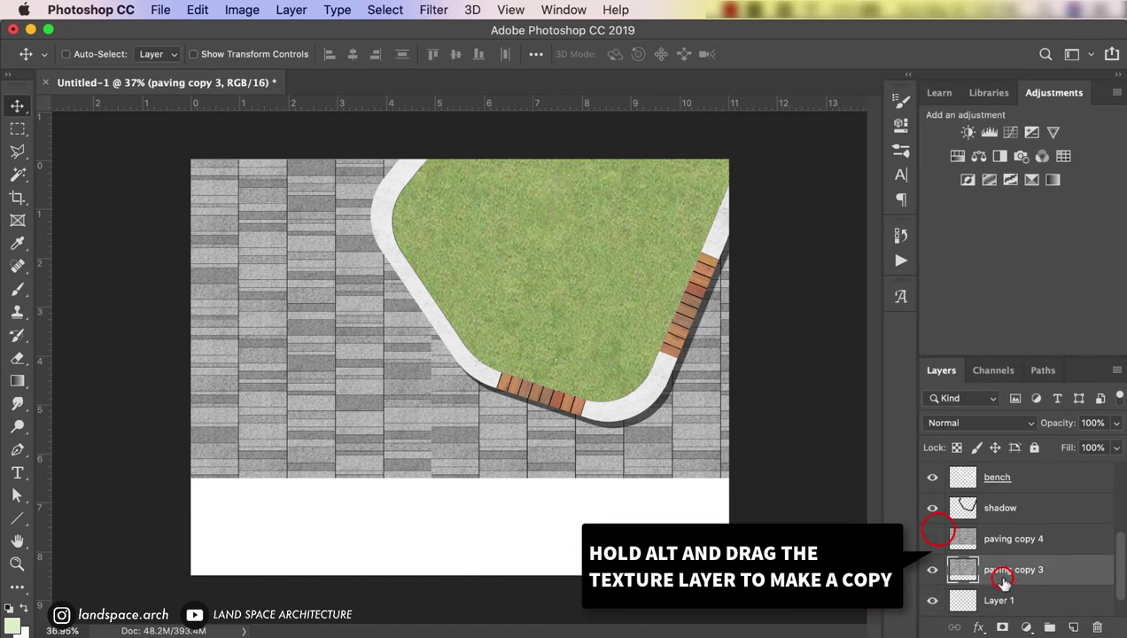
# Step: Rotate the merged paving about 18° to follow the planter edge
pyautogui.press('super+t')
pyautogui.moveTo(657, 142); pyautogui.dragTo(657, 138)
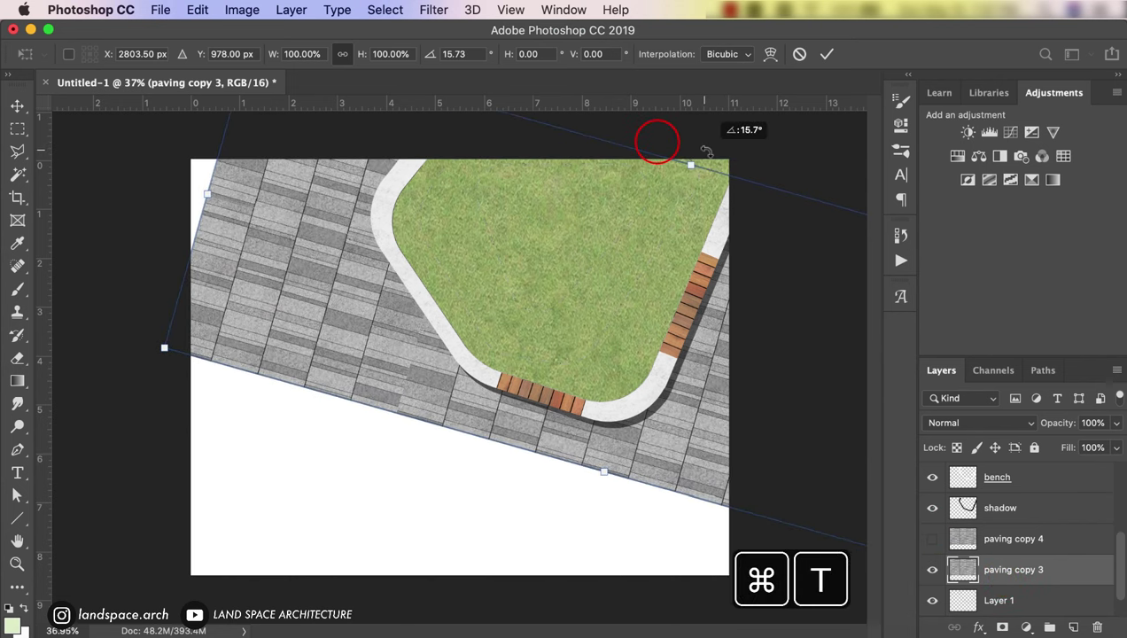
pyautogui.moveTo(697, 278)
pyautogui.mouseDown()
pyautogui.moveTo(653, 261)
pyautogui.moveTo(696, 277)
pyautogui.mouseUp()
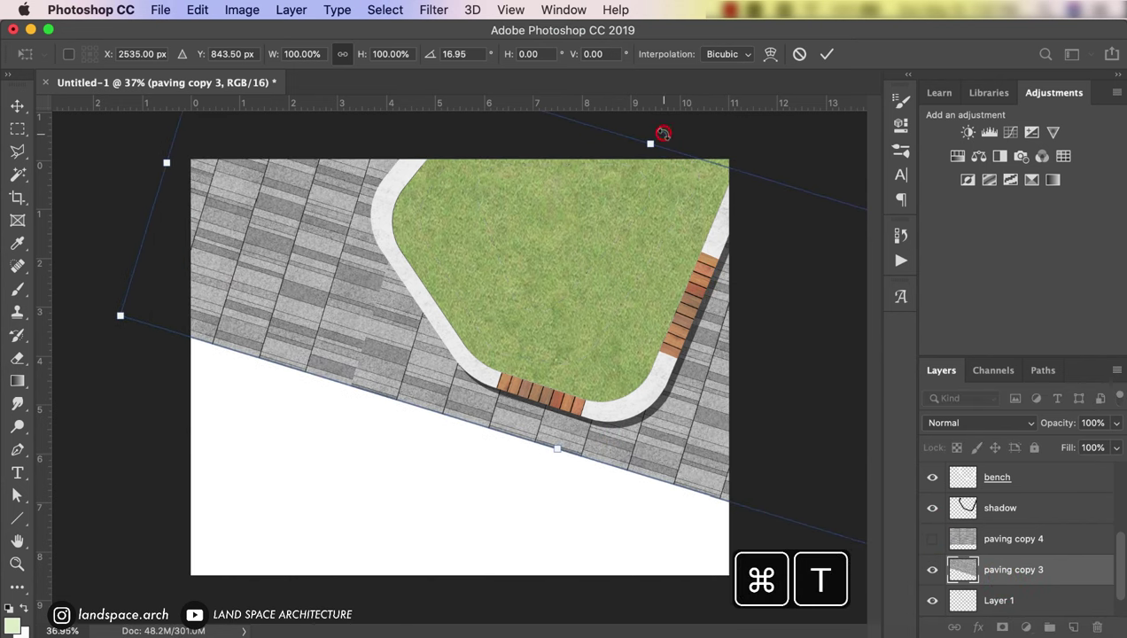
pyautogui.moveTo(663, 133); pyautogui.dragTo(667, 132)
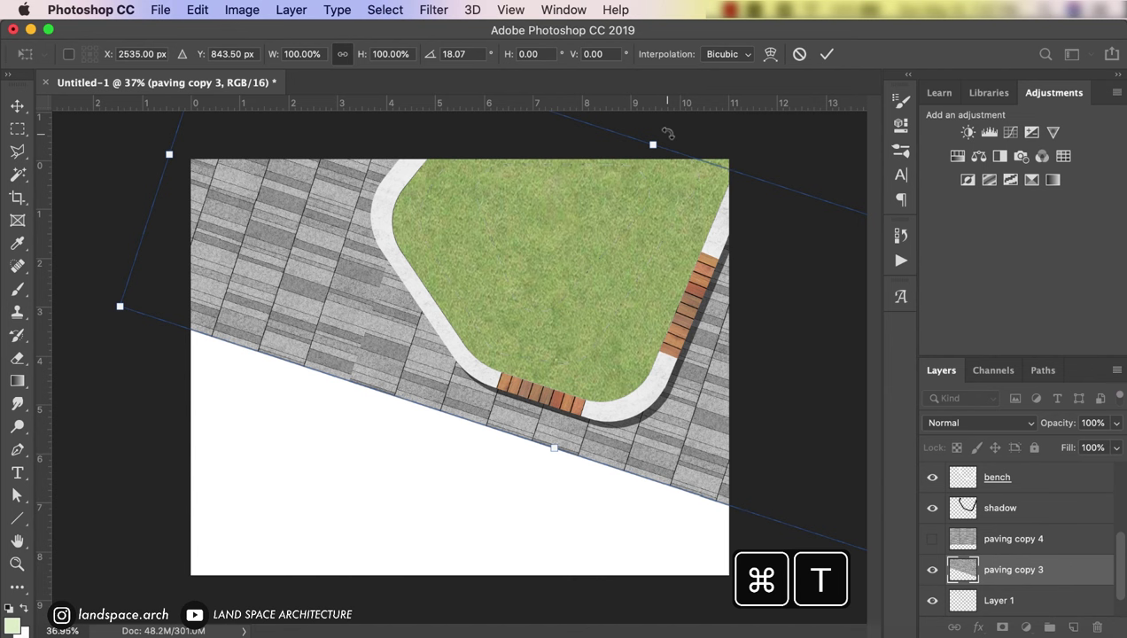
pyautogui.press('Return')
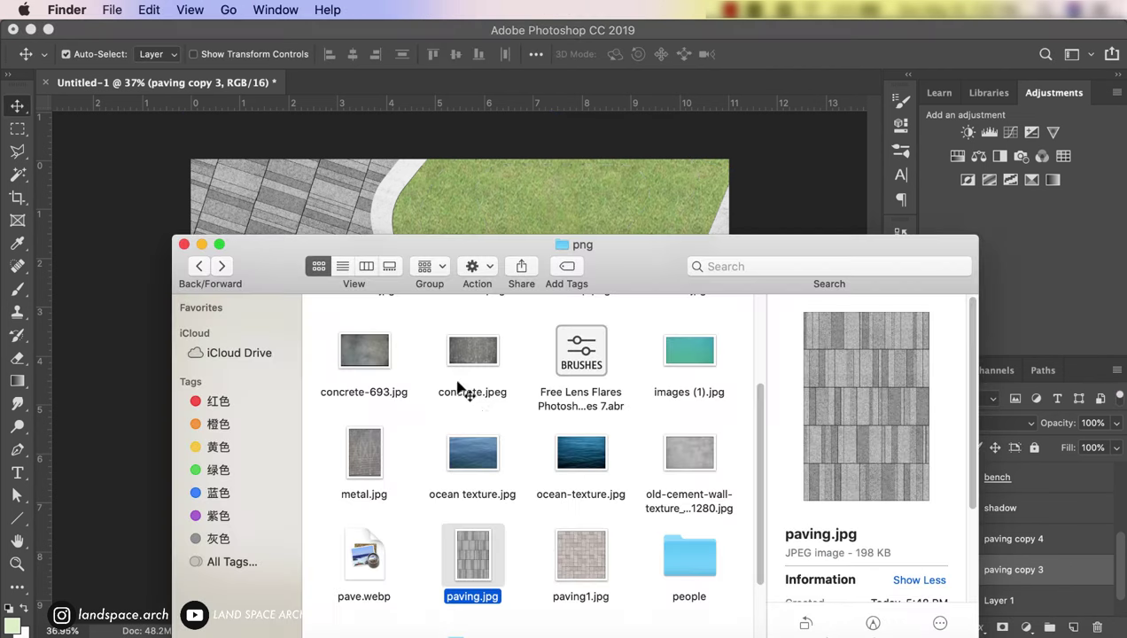
# Step: Place the second paving texture on the canvas, shrunk to a small square
pyautogui.click(595, 595)
pyautogui.moveTo(596, 596); pyautogui.dragTo(493, 231)
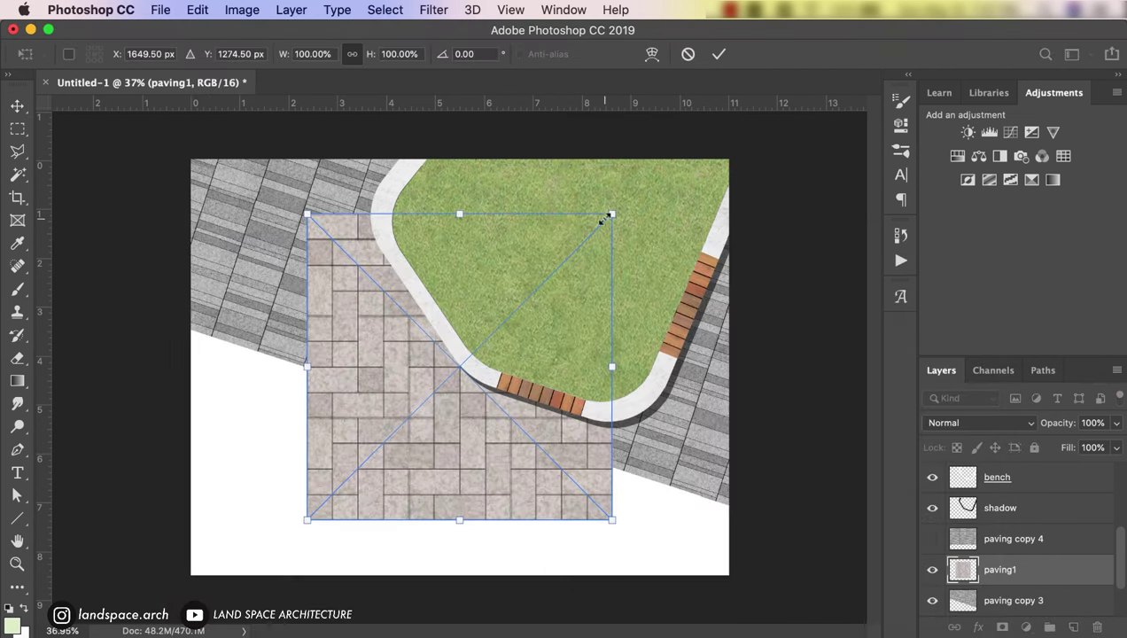
pyautogui.moveTo(610, 216)
pyautogui.mouseDown()
pyautogui.moveTo(365, 455)
pyautogui.moveTo(293, 468)
pyautogui.moveTo(291, 479)
pyautogui.moveTo(301, 465)
pyautogui.moveTo(341, 487)
pyautogui.moveTo(327, 487)
pyautogui.moveTo(387, 486)
pyautogui.moveTo(366, 424)
pyautogui.mouseUp()
pyautogui.press('Return')
pyautogui.hotkey('ctrl', 't')
pyautogui.press('Return')
pyautogui.hotkey('ctrl', 't')
pyautogui.press('Return')
# Step: Merge the selected beige paving copy layers into one block
pyautogui.scroll(-2, 992, 549)
pyautogui.keyDown('shift'); pyautogui.click(999, 554); pyautogui.keyUp('shift')
pyautogui.click(1011, 499)
pyautogui.scroll(-2, 1011, 499)
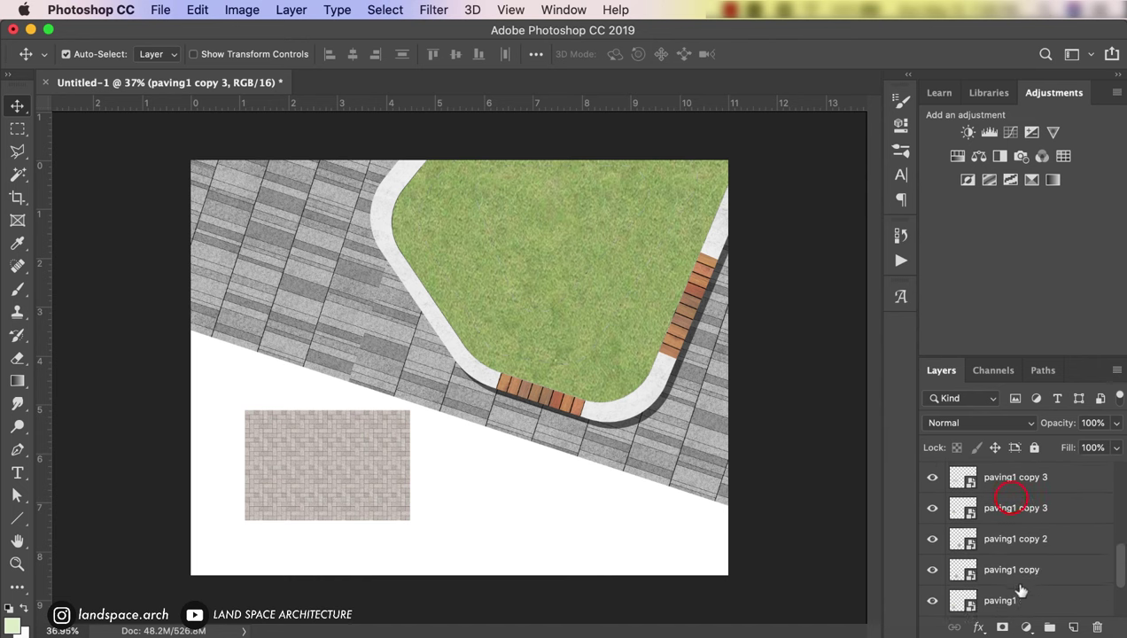
pyautogui.keyDown('shift'); pyautogui.click(1017, 574); pyautogui.keyUp('shift')
pyautogui.rightClick(1016, 573)
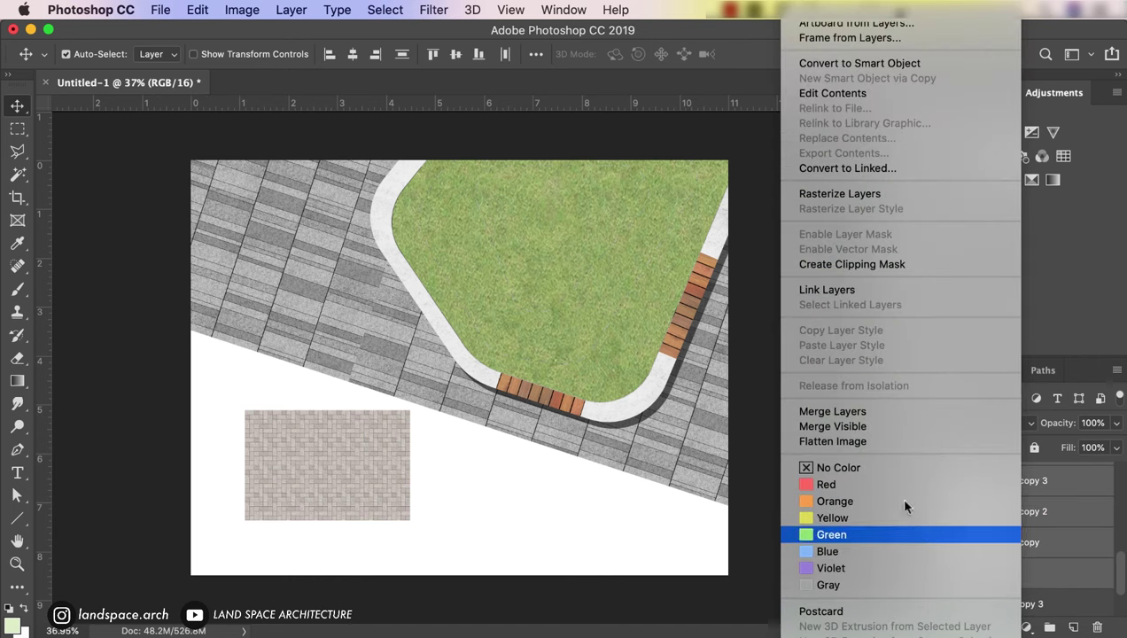
pyautogui.click(852, 413)
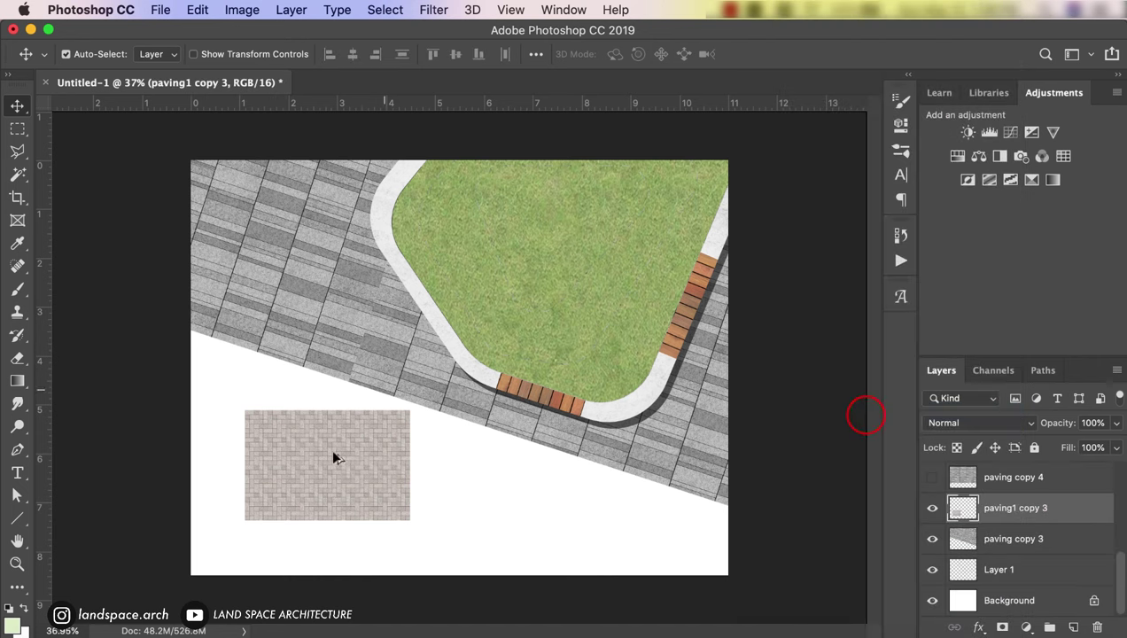
# Step: Duplicate the beige paving block to the right, merge the two, and move it into place
pyautogui.moveTo(323, 455); pyautogui.dragTo(488, 456)
pyautogui.keyDown('shift'); pyautogui.click(1019, 539); pyautogui.keyUp('shift')
pyautogui.rightClick(1019, 531)
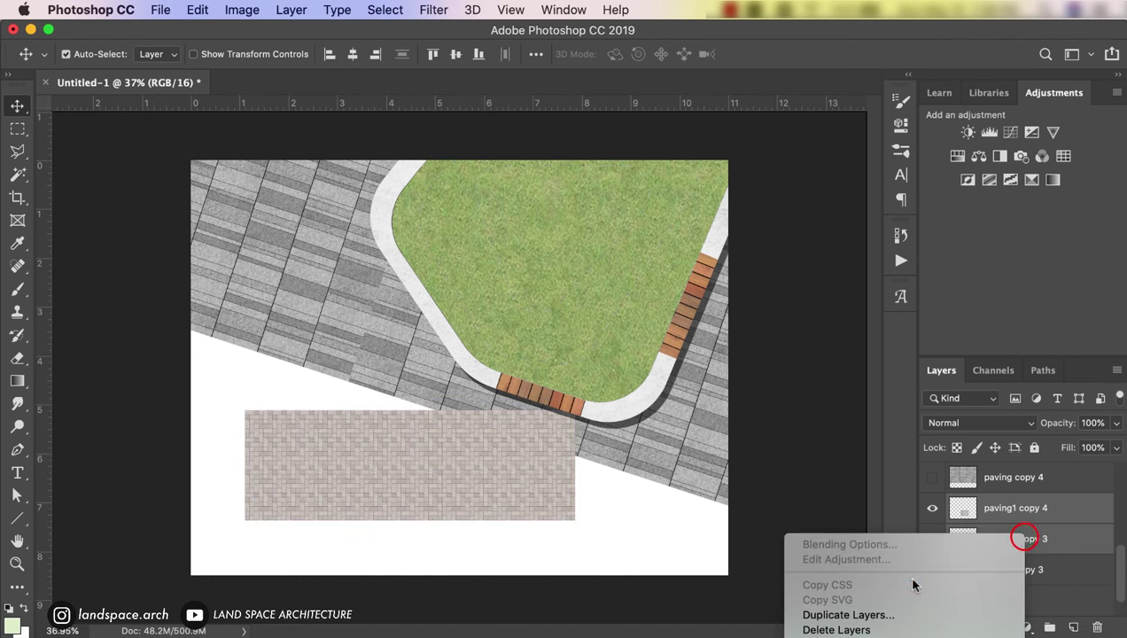
pyautogui.click(863, 407)
pyautogui.moveTo(524, 431); pyautogui.dragTo(524, 320)
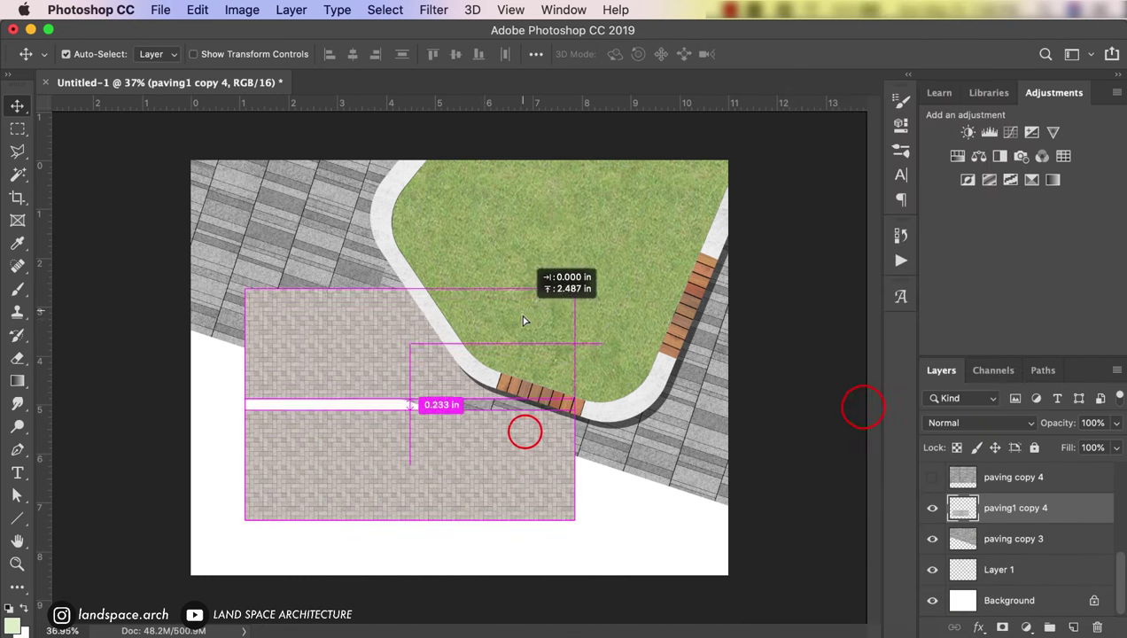
# Step: Merge the remaining beige paving blocks, paving1 copy 7 through copy 5, into one layer
pyautogui.keyDown('shift'); pyautogui.click(1034, 547); pyautogui.keyUp('shift')
pyautogui.rightClick(1034, 547)
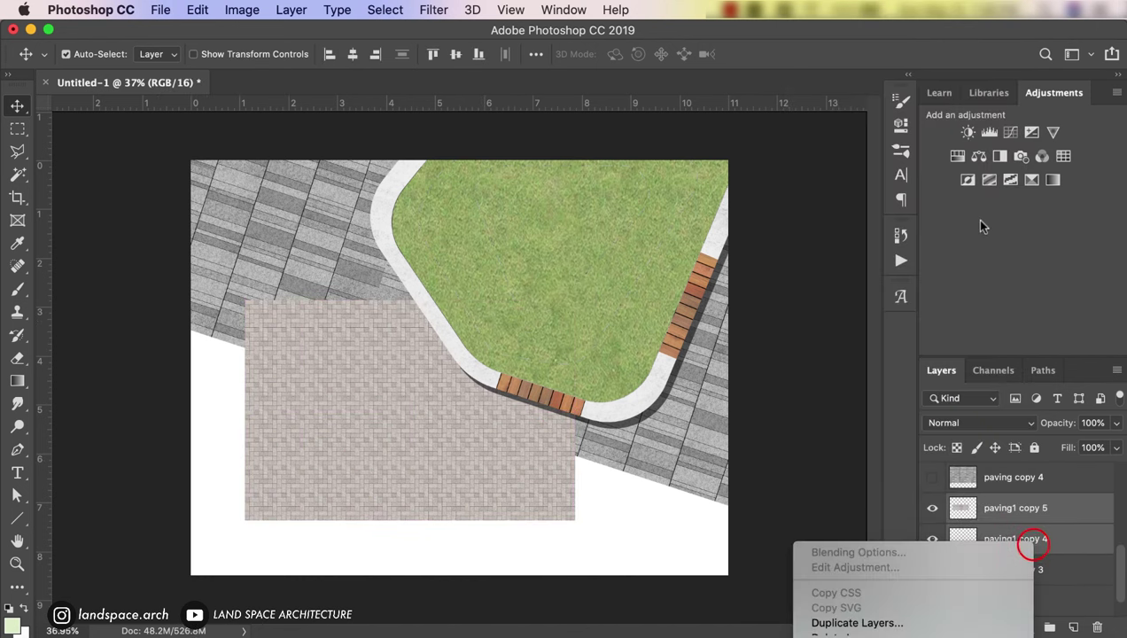
pyautogui.click(844, 411)
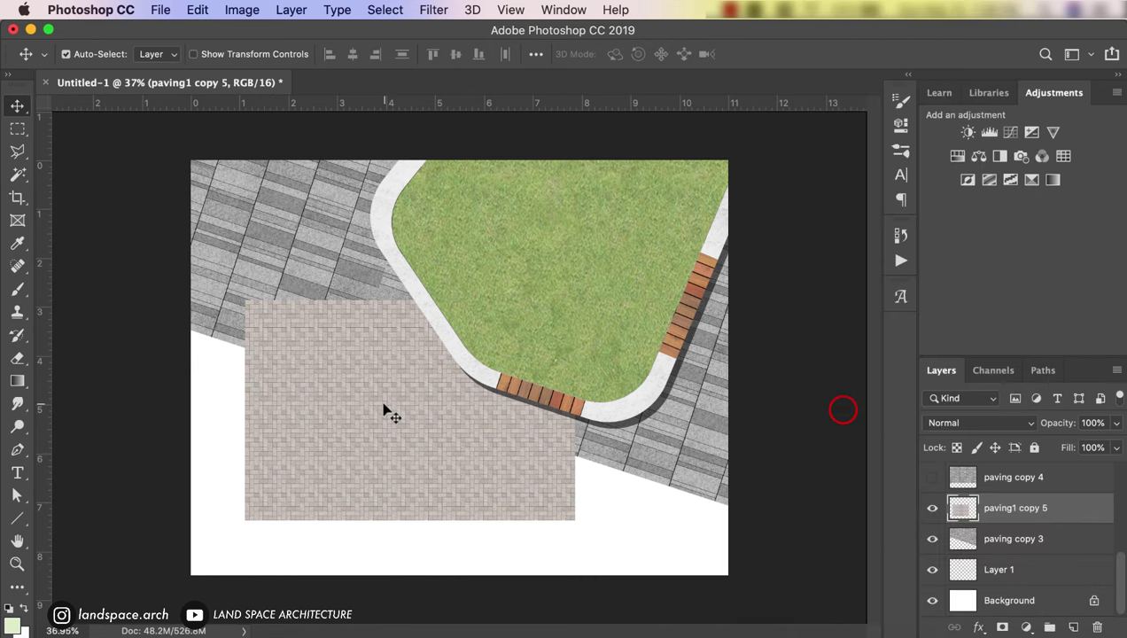
pyautogui.moveTo(384, 410)
pyautogui.mouseDown()
pyautogui.moveTo(312, 271)
pyautogui.moveTo(328, 311)
pyautogui.moveTo(272, 413)
pyautogui.moveTo(567, 417)
pyautogui.mouseUp()
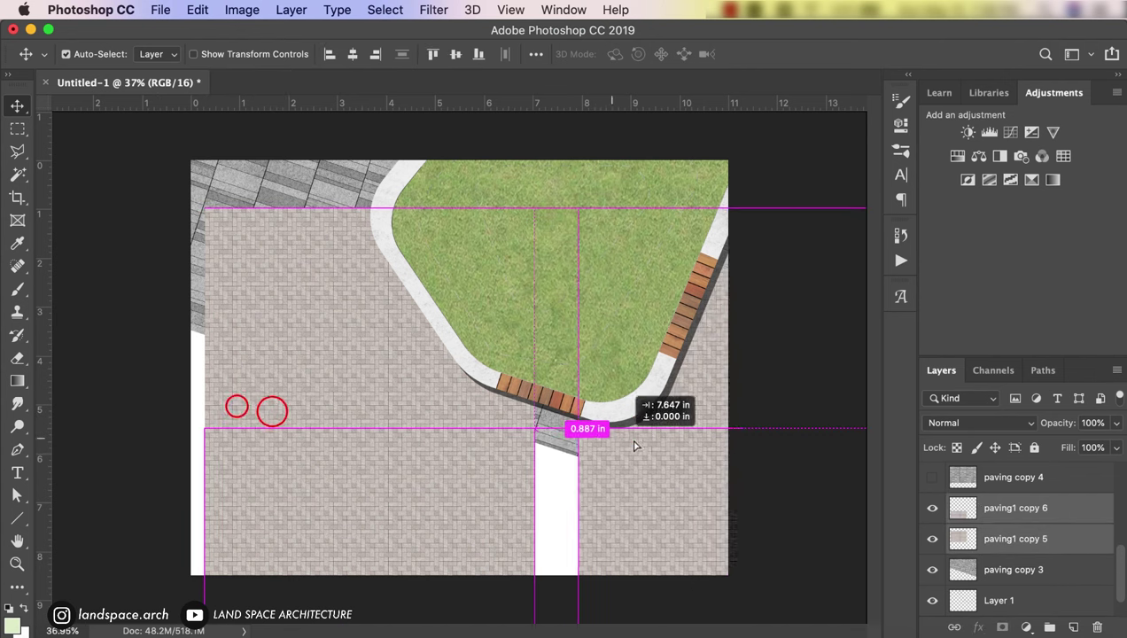
pyautogui.click(1000, 505)
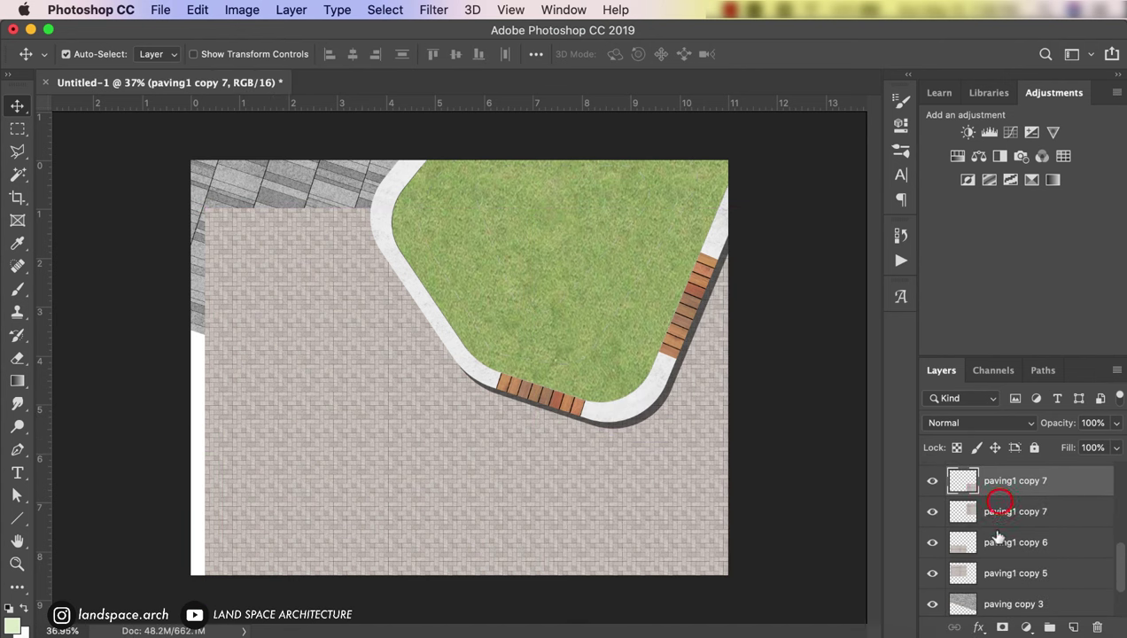
pyautogui.keyDown('shift'); pyautogui.click(1002, 574); pyautogui.keyUp('shift')
pyautogui.rightClick(1002, 574)
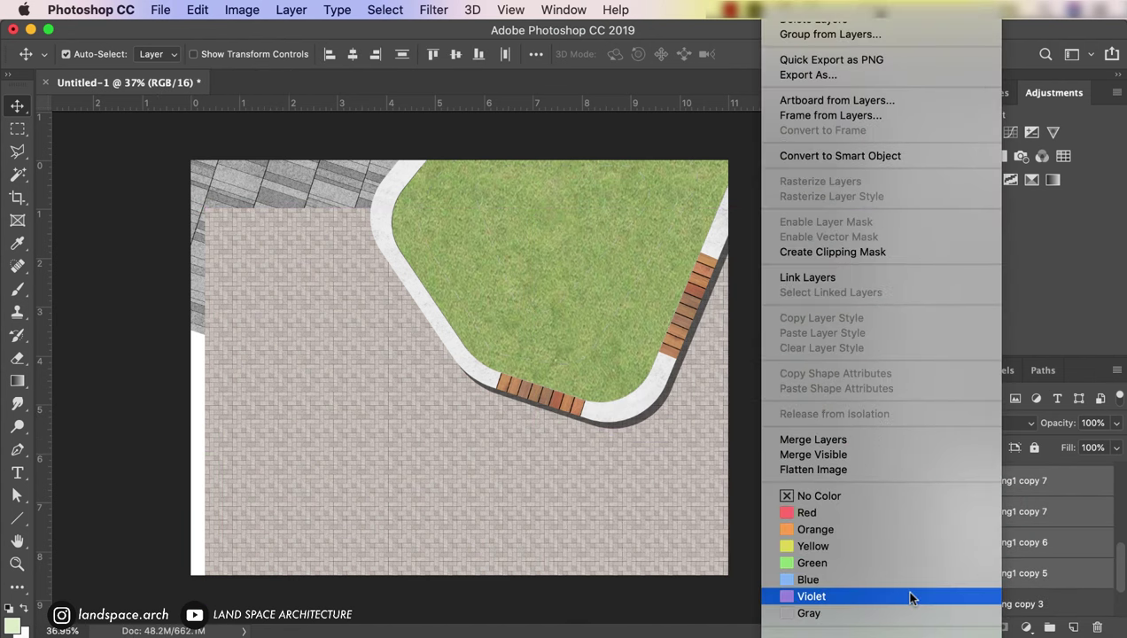
pyautogui.click(864, 441)
# Step: Rotate the merged paving about 17° and position it along the planter's lower edge
pyautogui.hotkey('ctrl', 't')
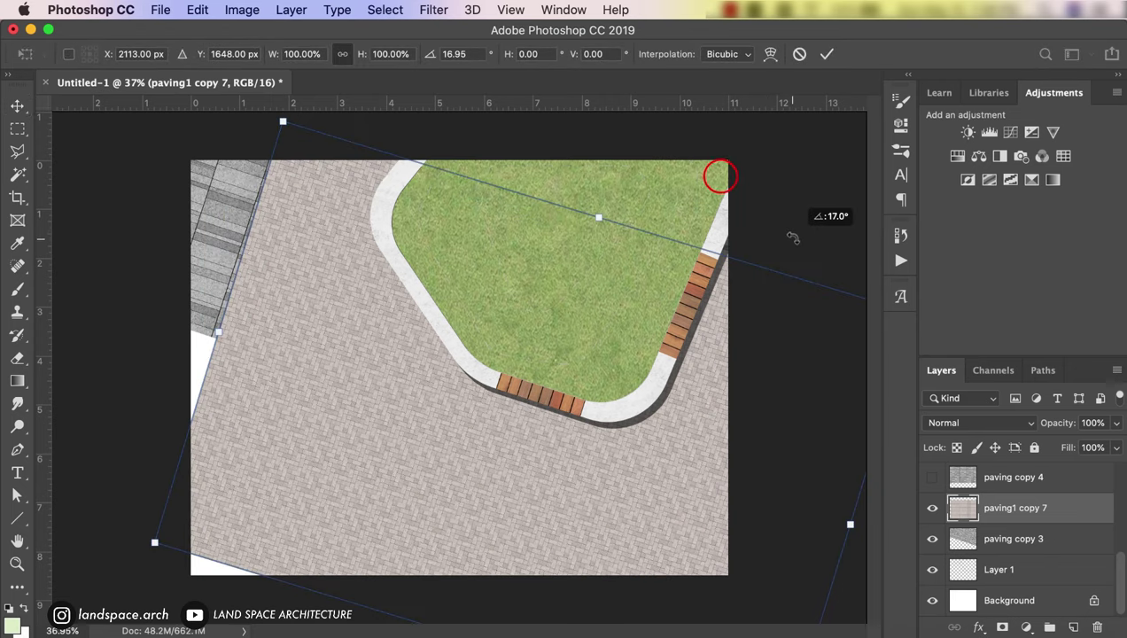
pyautogui.moveTo(722, 171); pyautogui.dragTo(758, 305)
pyautogui.moveTo(571, 467); pyautogui.dragTo(575, 498)
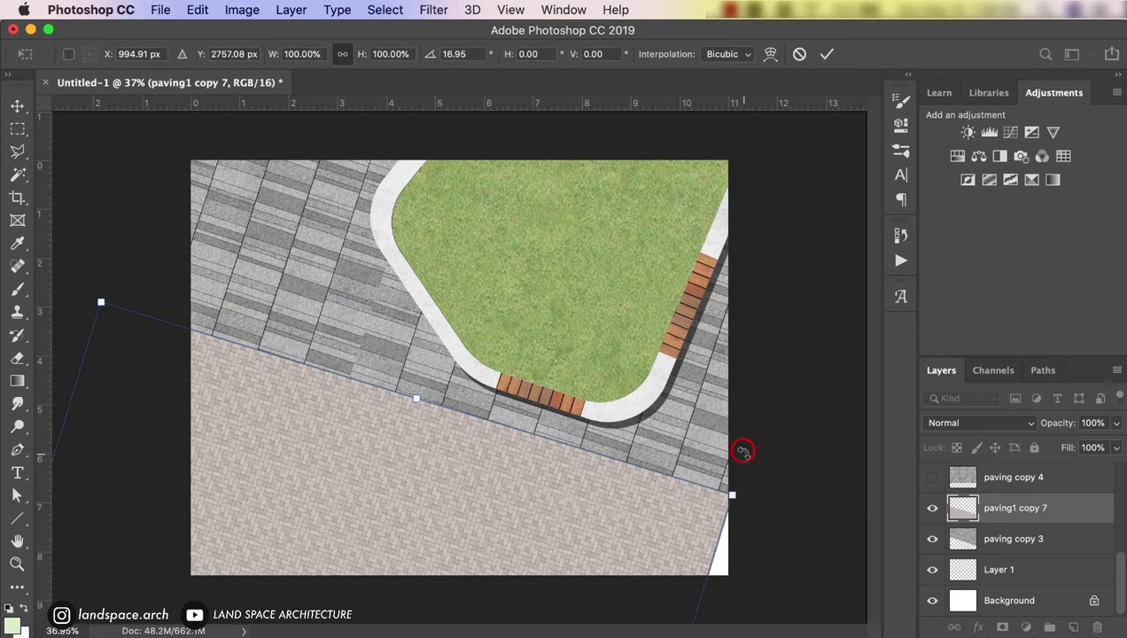
pyautogui.moveTo(743, 451); pyautogui.dragTo(746, 454)
pyautogui.moveTo(605, 529); pyautogui.dragTo(626, 535)
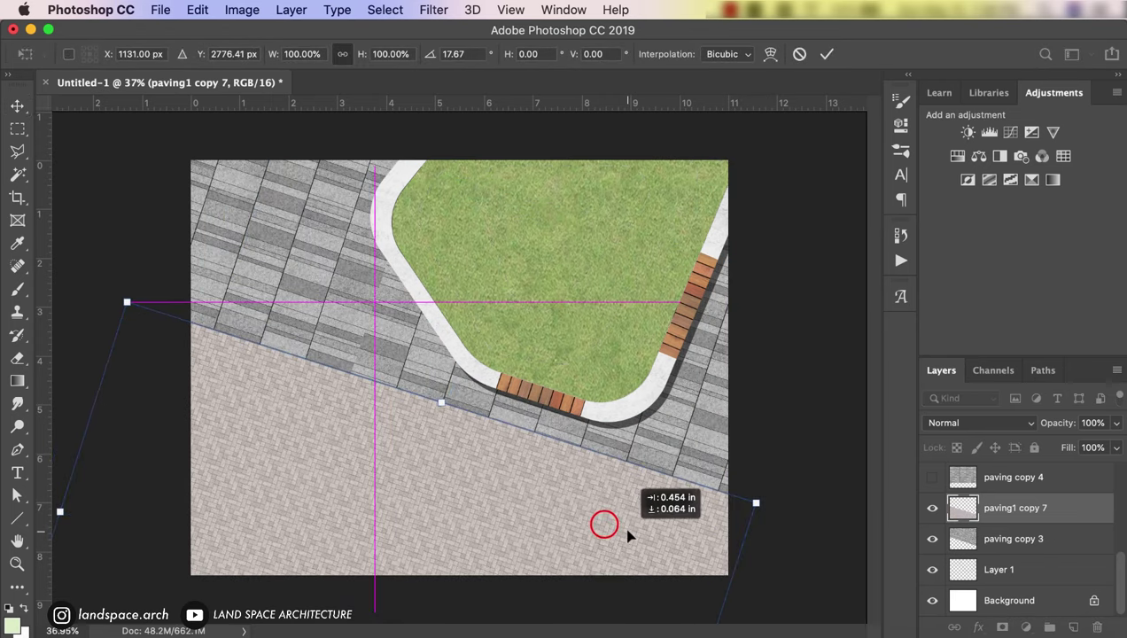
pyautogui.press('Return')
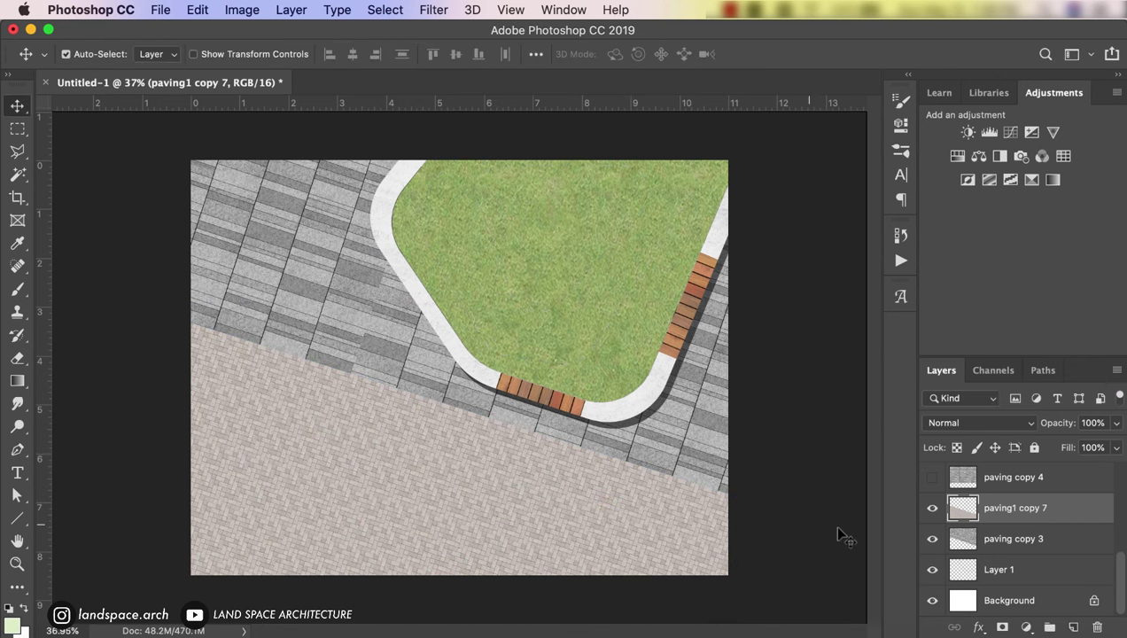
# Step: Fade both paving layers, paving1 copy 7 and paving copy 3, to 64% opacity
pyautogui.keyDown('shift'); pyautogui.click(1028, 538); pyautogui.keyUp('shift')
pyautogui.click(1117, 423)
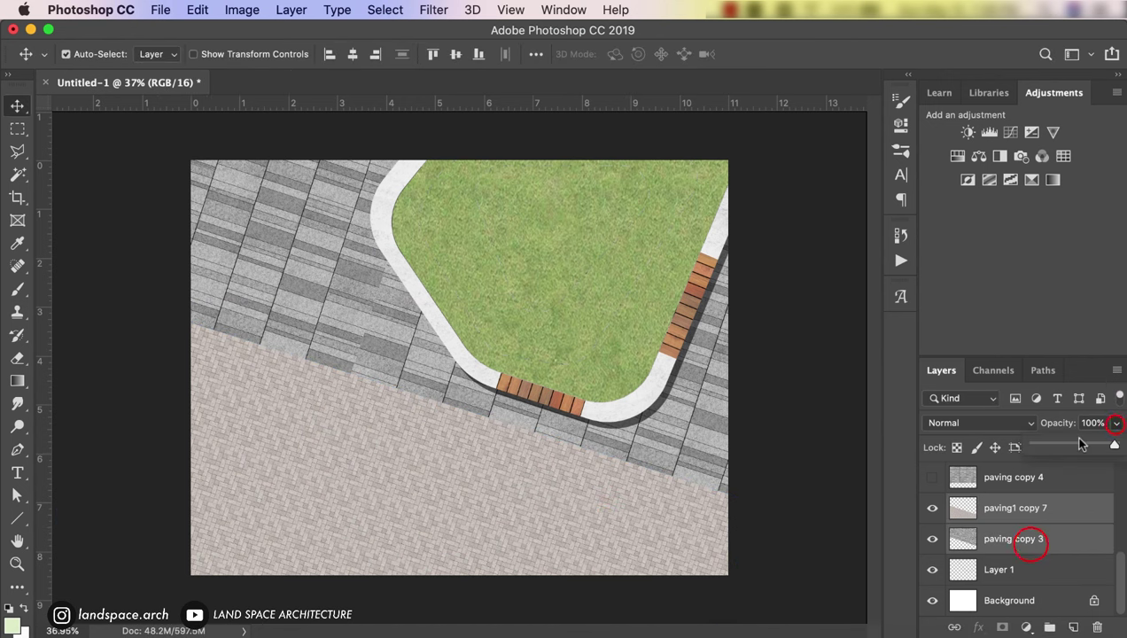
pyautogui.moveTo(1113, 443); pyautogui.dragTo(1094, 448)
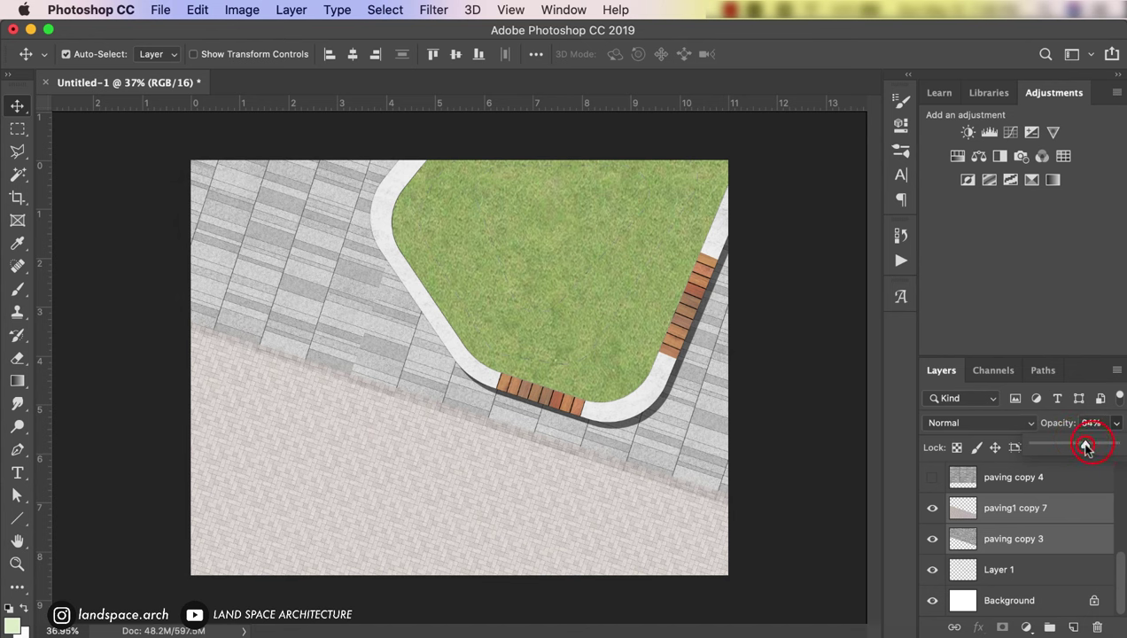
pyautogui.click(666, 540)
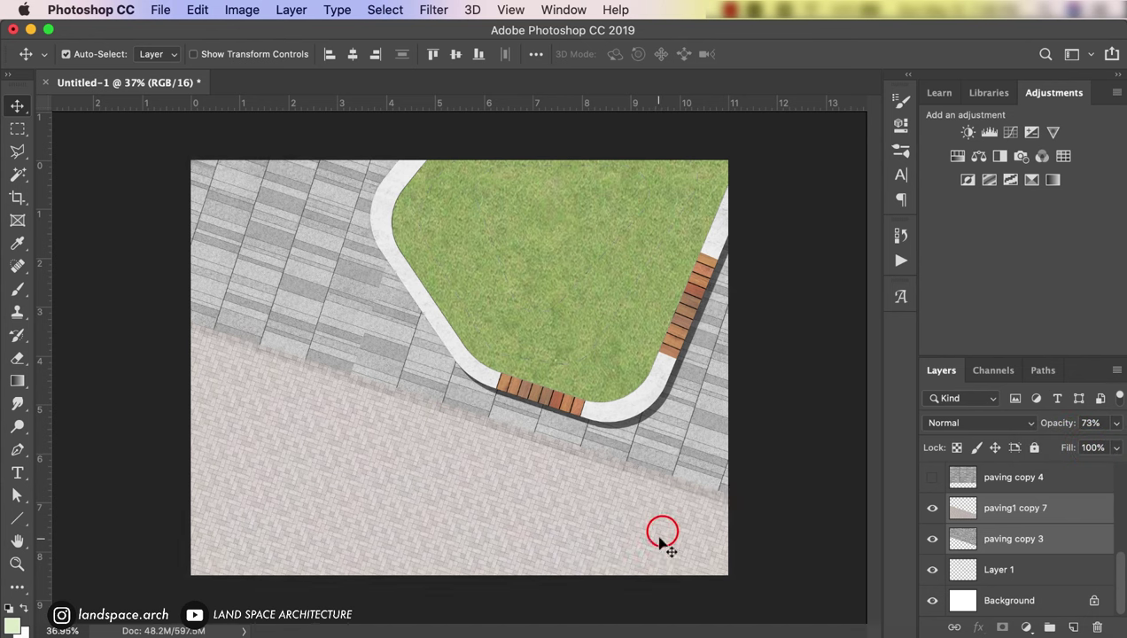
pyautogui.click(798, 415)
pyautogui.click(1057, 508)
pyautogui.keyDown('shift'); pyautogui.click(1054, 537); pyautogui.keyUp('shift')
pyautogui.click(1117, 423)
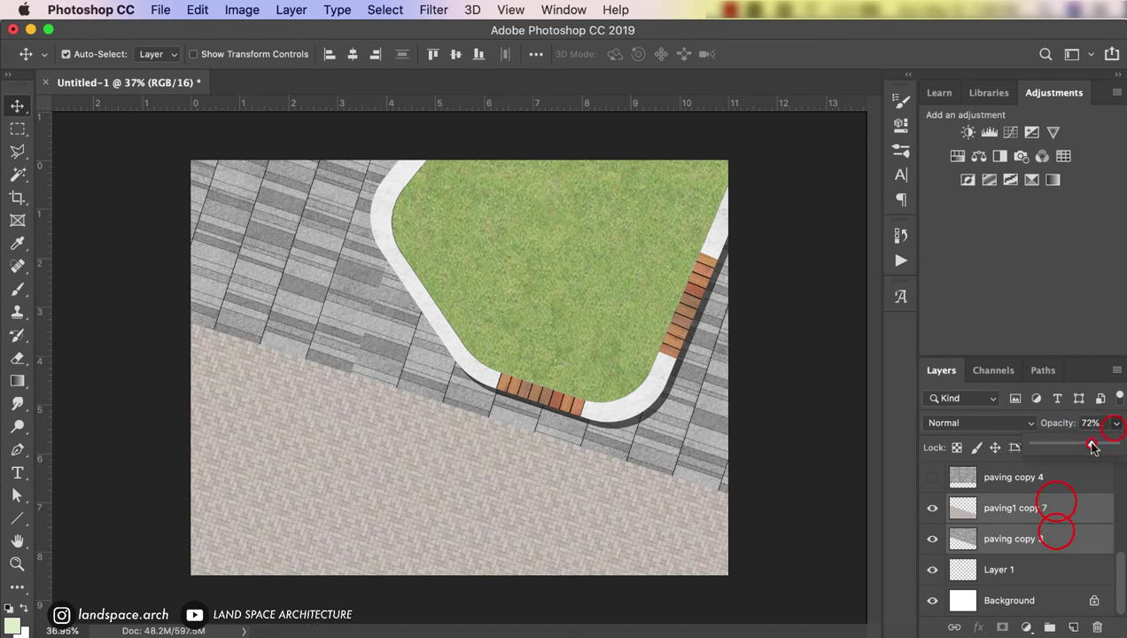
pyautogui.moveTo(1113, 445); pyautogui.dragTo(1074, 448)
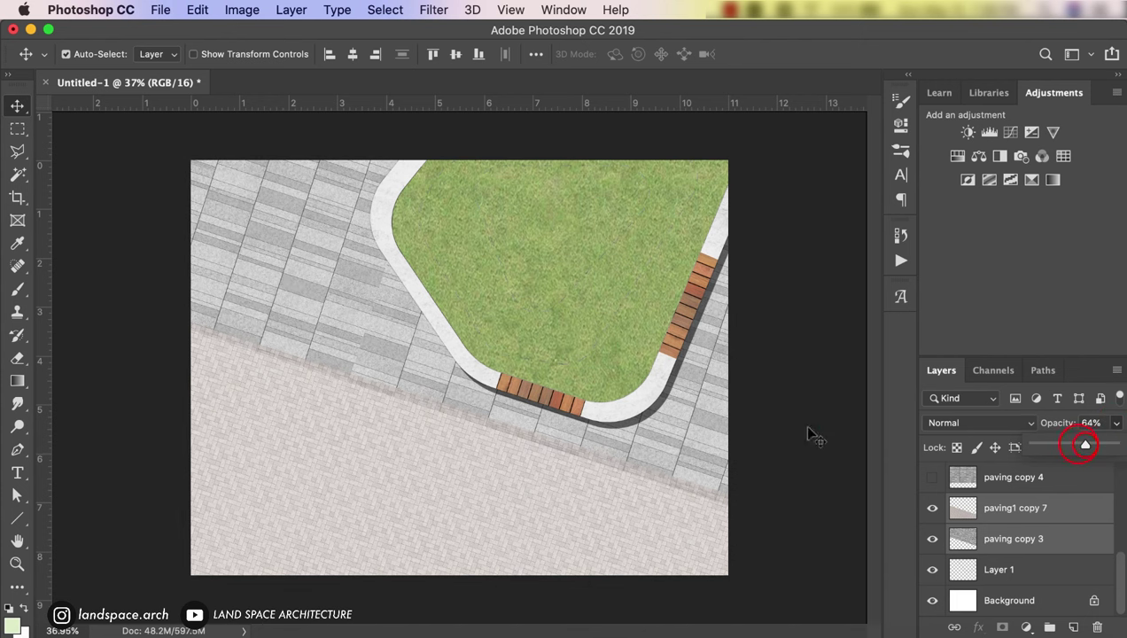
pyautogui.click(810, 423)
pyautogui.click(780, 410)
# Step: Nudge the pink paving slightly down and rotate it about half a degree
pyautogui.click(636, 534)
pyautogui.moveTo(636, 533); pyautogui.dragTo(631, 542)
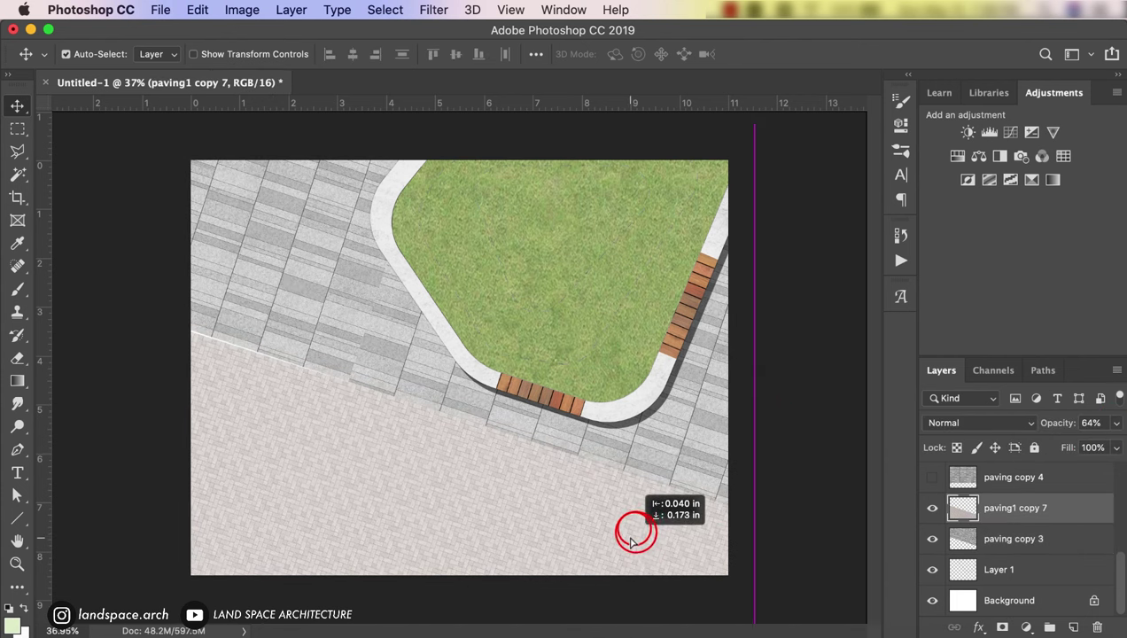
pyautogui.hotkey('ctrl', 't')
pyautogui.moveTo(770, 471); pyautogui.dragTo(780, 472)
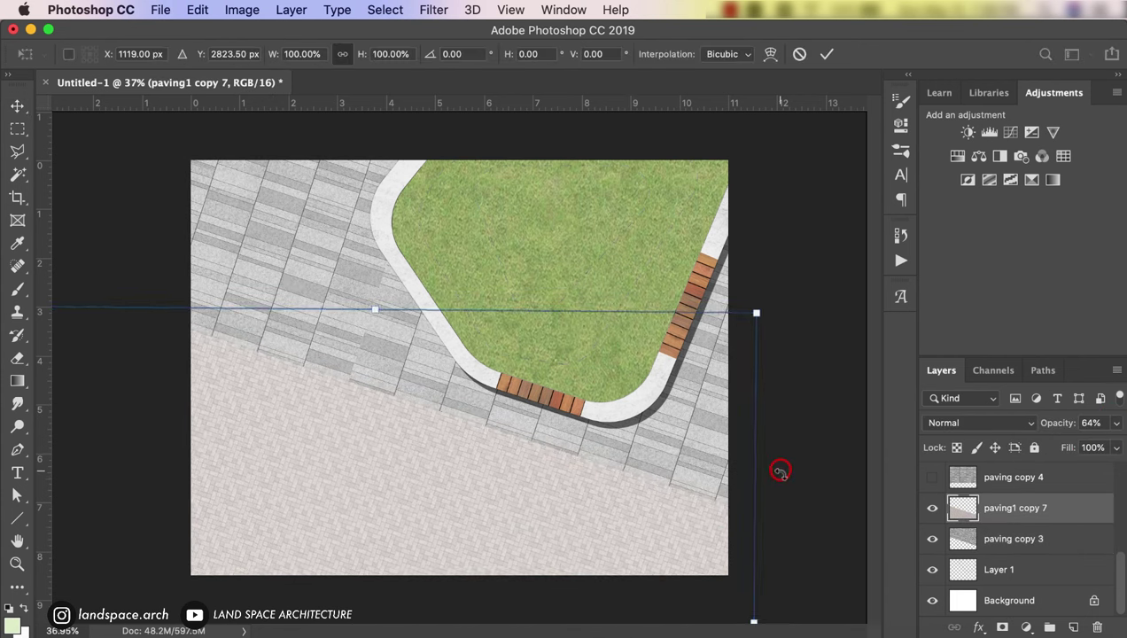
pyautogui.press('Return')
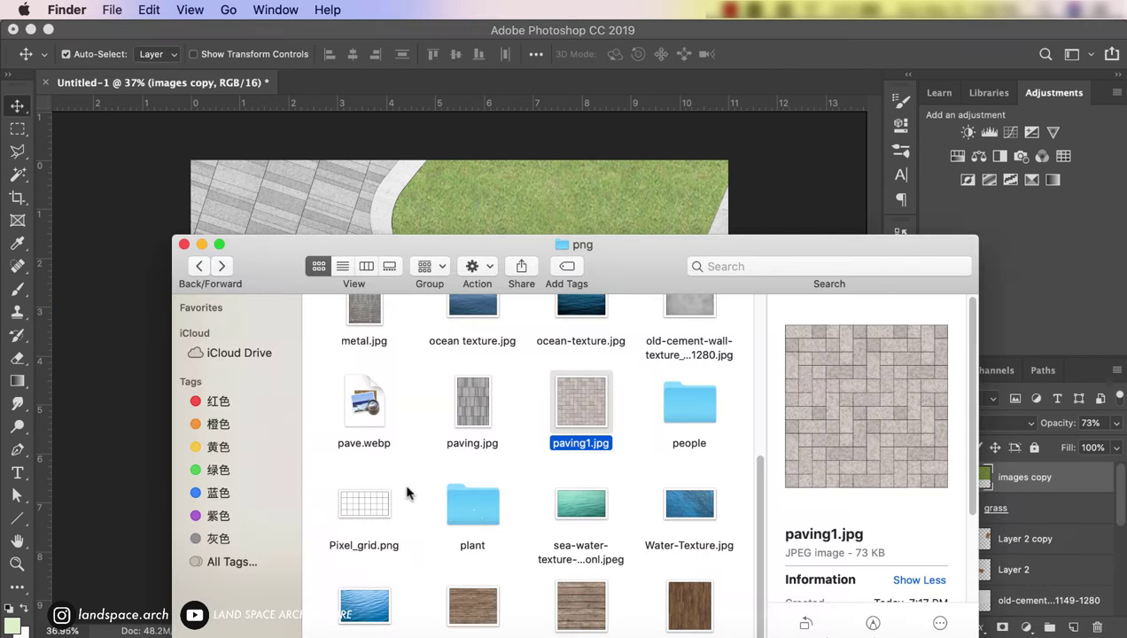
# Step: Place the top-view tree PNG from the plant folder over the planter, enlarged to about 166%
pyautogui.doubleClick(473, 505)
pyautogui.scroll(-5, 470, 479)
pyautogui.scroll(-5, 474, 470)
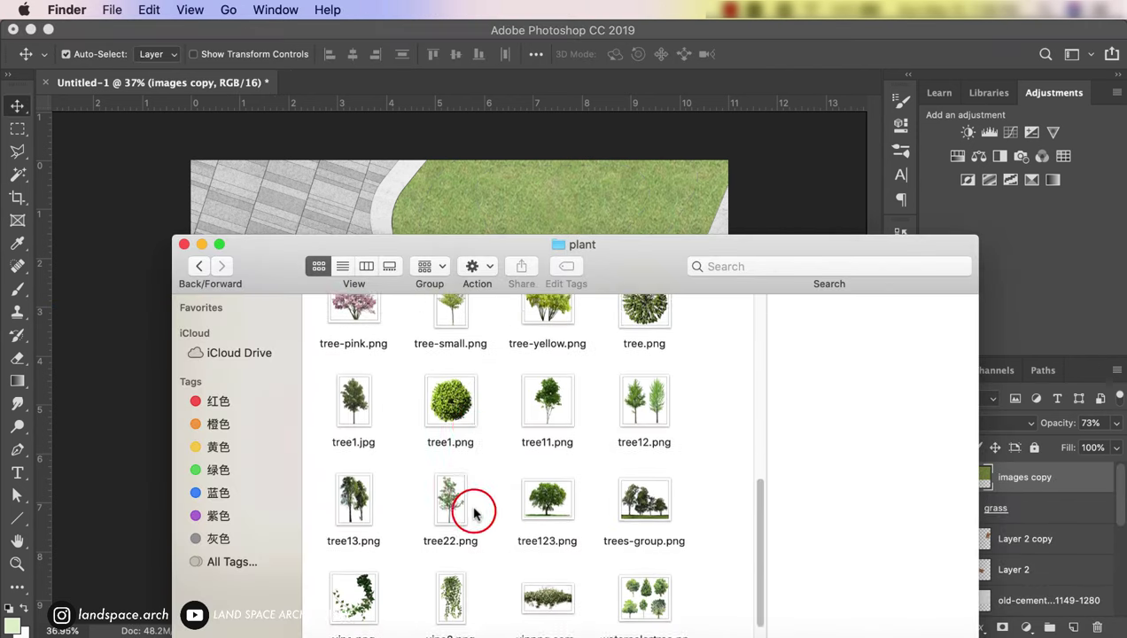
pyautogui.scroll(-3, 461, 549)
pyautogui.moveTo(448, 589); pyautogui.dragTo(405, 175)
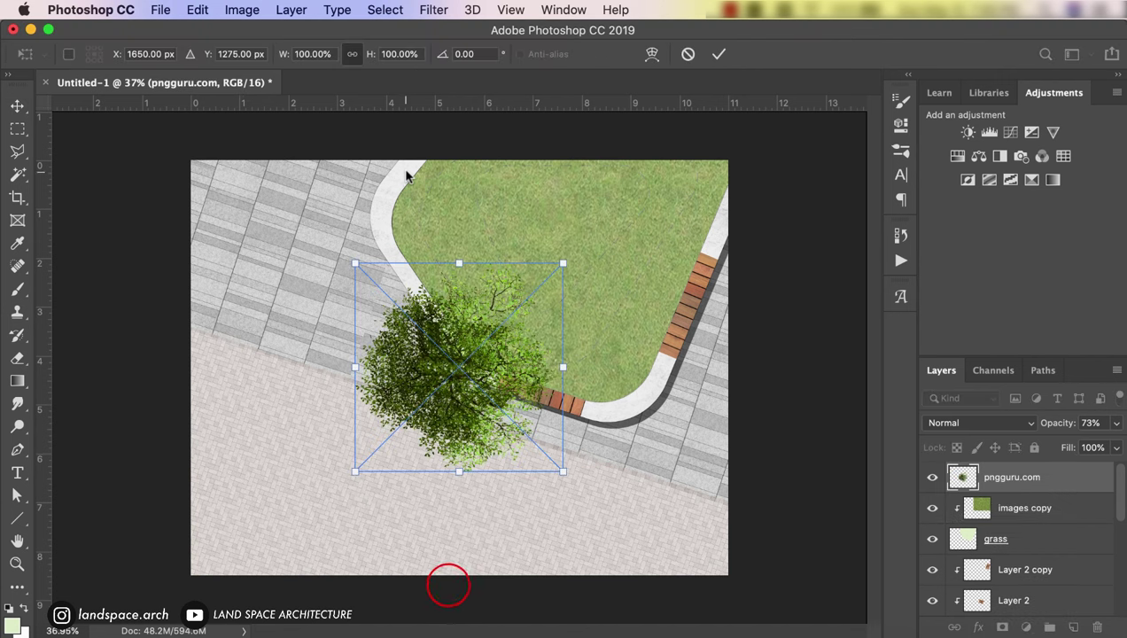
pyautogui.moveTo(563, 264); pyautogui.dragTo(680, 147)
pyautogui.moveTo(474, 324)
pyautogui.mouseDown()
pyautogui.moveTo(461, 277)
pyautogui.moveTo(476, 259)
pyautogui.mouseUp()
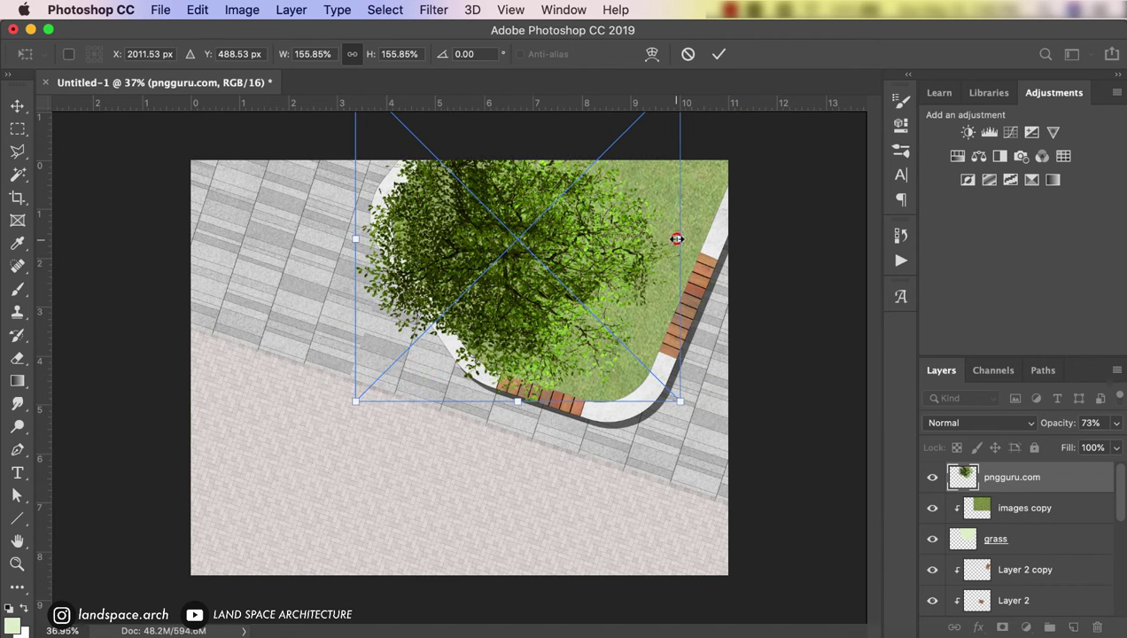
pyautogui.moveTo(677, 238)
pyautogui.mouseDown()
pyautogui.moveTo(699, 237)
pyautogui.moveTo(551, 443)
pyautogui.mouseUp()
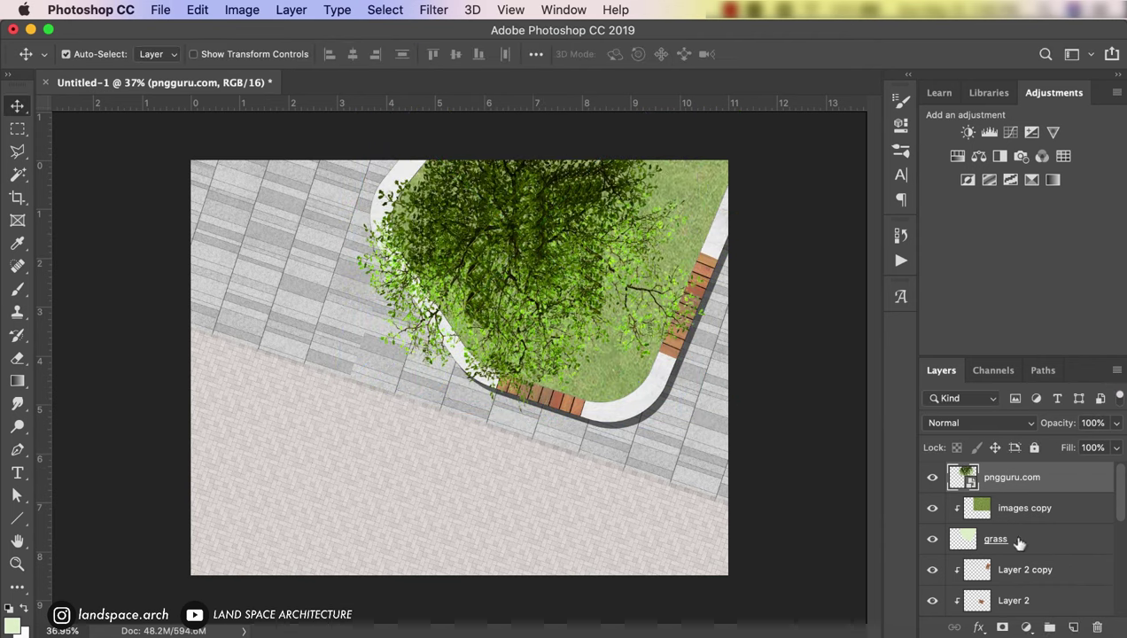
pyautogui.rightClick(1046, 479)
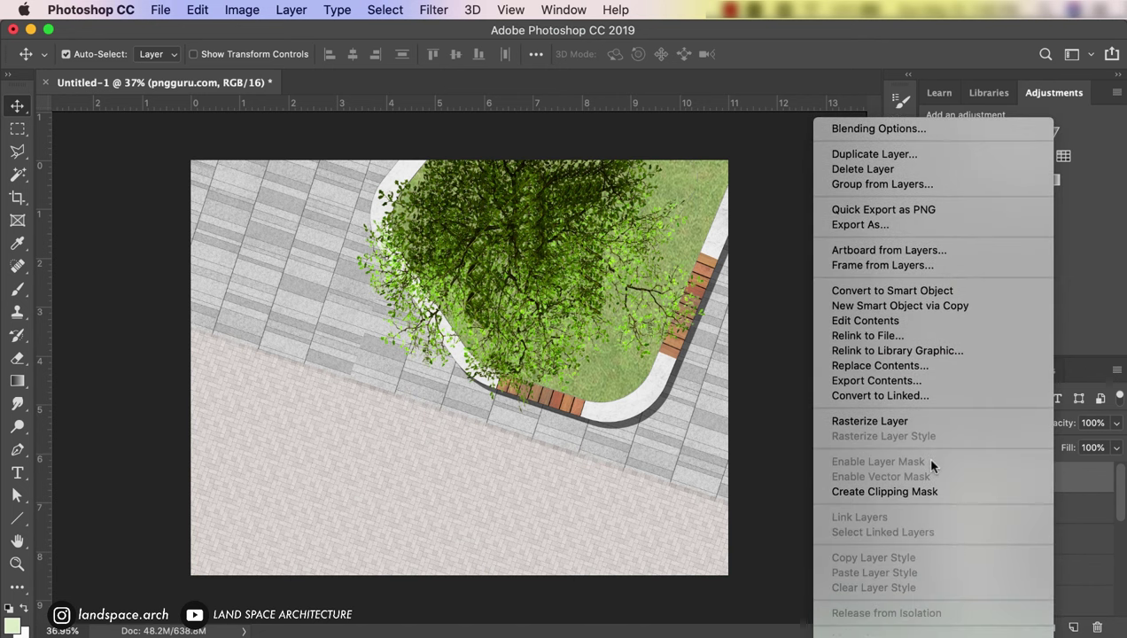
# Step: Rasterize the tree layer and brighten it with an upward-bowed Curves adjustment
pyautogui.click(931, 422)
pyautogui.press('super+m')
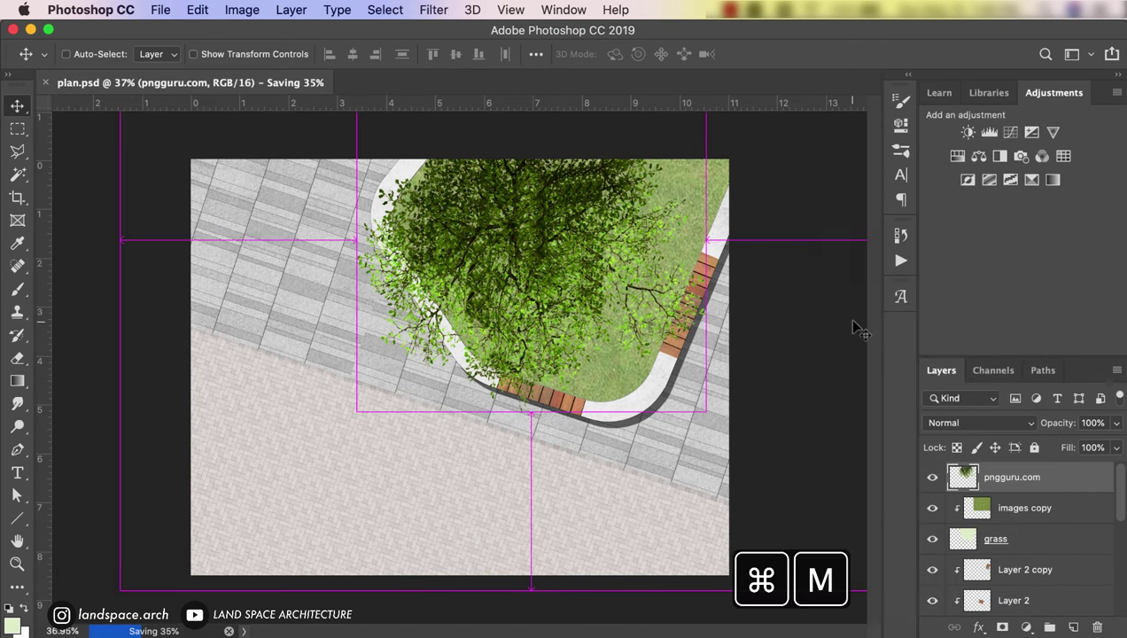
pyautogui.moveTo(647, 97); pyautogui.dragTo(594, 433)
pyautogui.moveTo(496, 555); pyautogui.dragTo(453, 531)
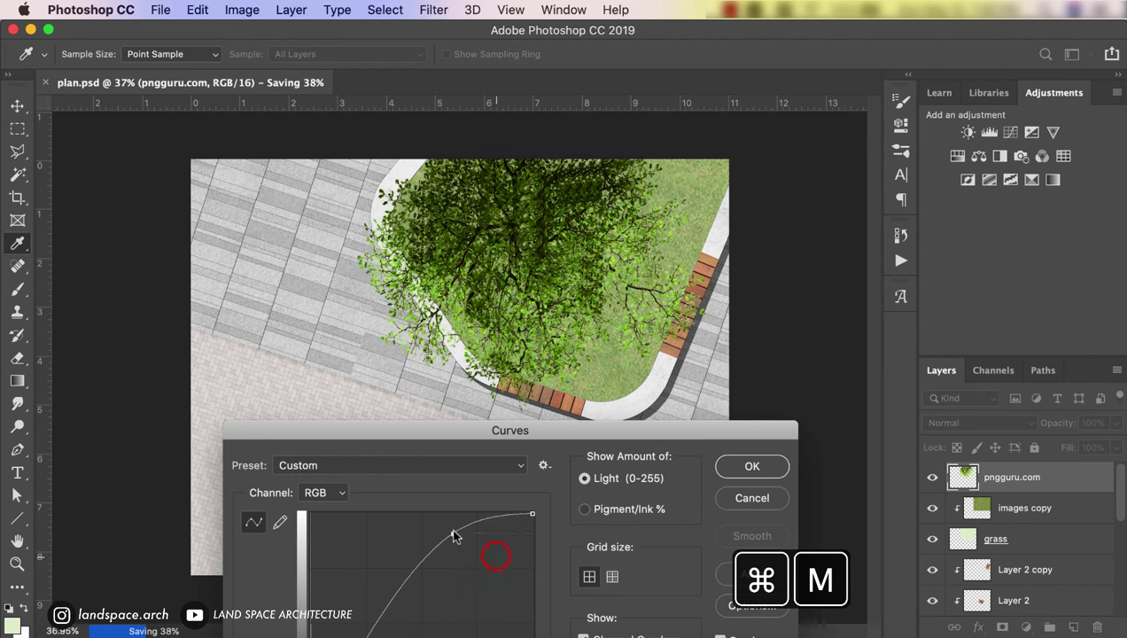
pyautogui.click(742, 467)
# Step: Duplicate the tree, blacken the copy with Lightness -100, and offset it down-right
pyautogui.moveTo(1046, 476); pyautogui.dragTo(1040, 490)
pyautogui.press('super+u')
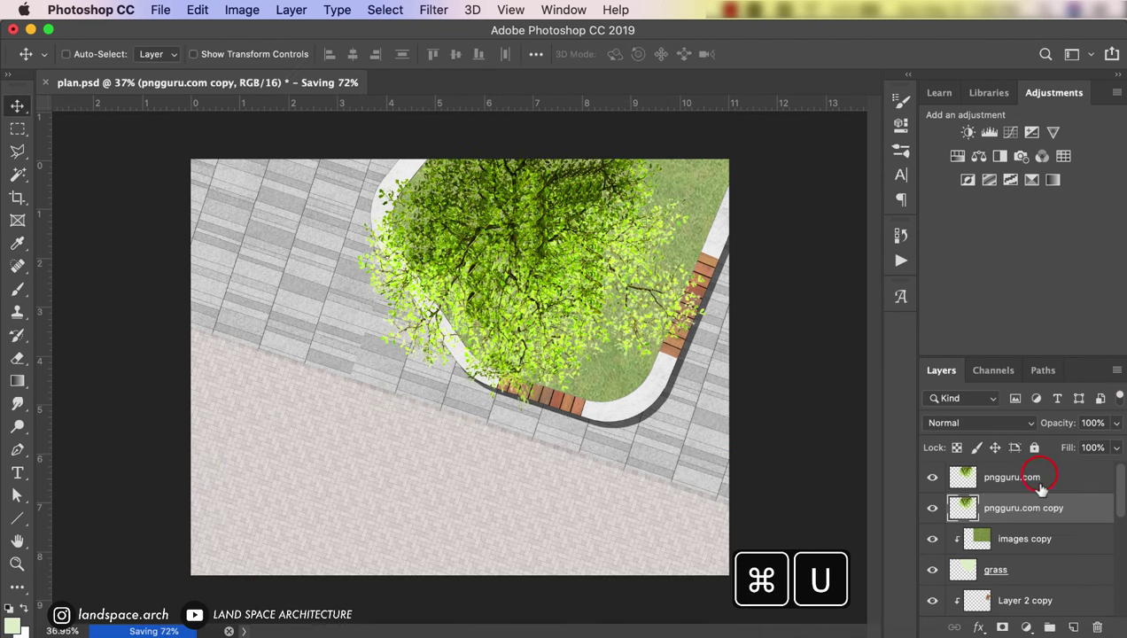
pyautogui.click(799, 295)
pyautogui.moveTo(780, 299); pyautogui.dragTo(718, 297)
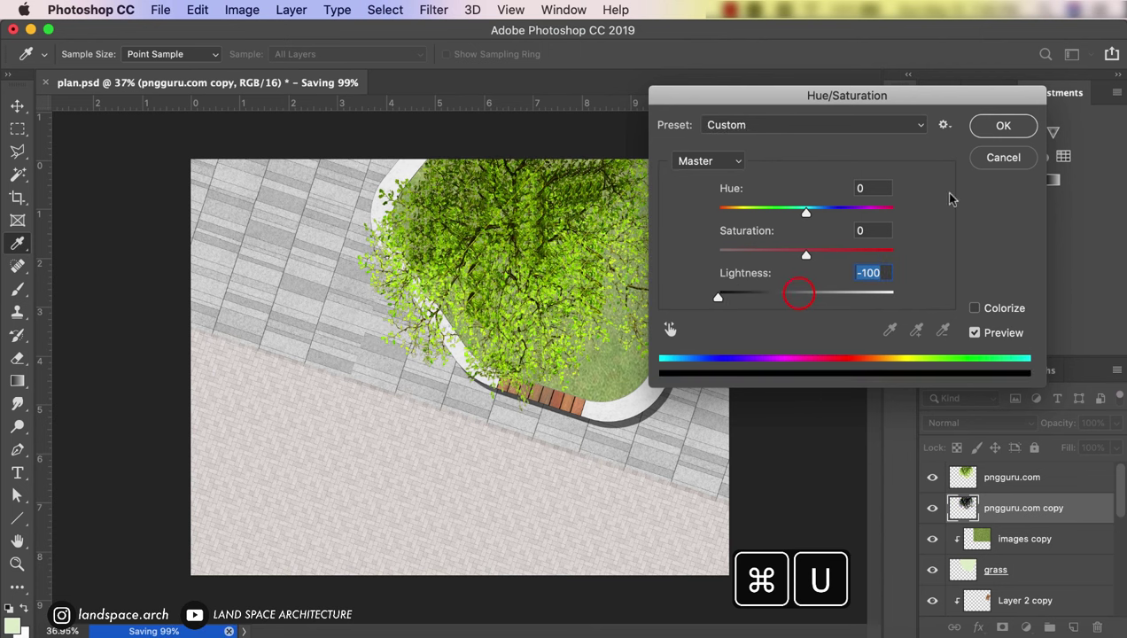
pyautogui.click(1004, 127)
pyautogui.press('super+t')
pyautogui.moveTo(599, 284); pyautogui.dragTo(625, 334)
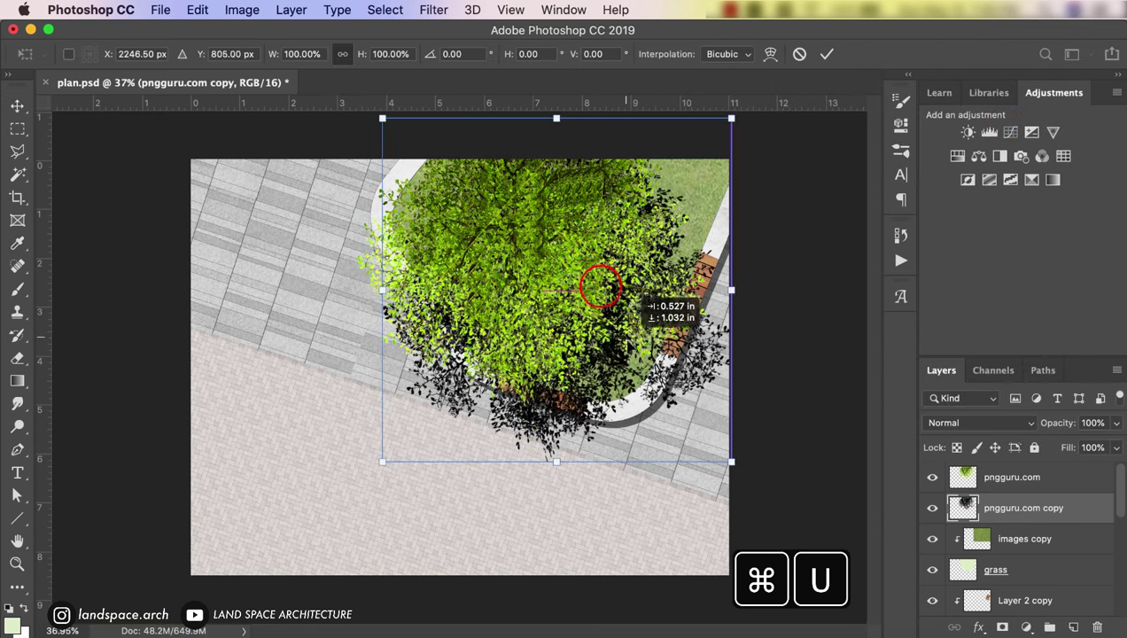
pyautogui.moveTo(601, 285); pyautogui.dragTo(632, 356)
pyautogui.press('Return')
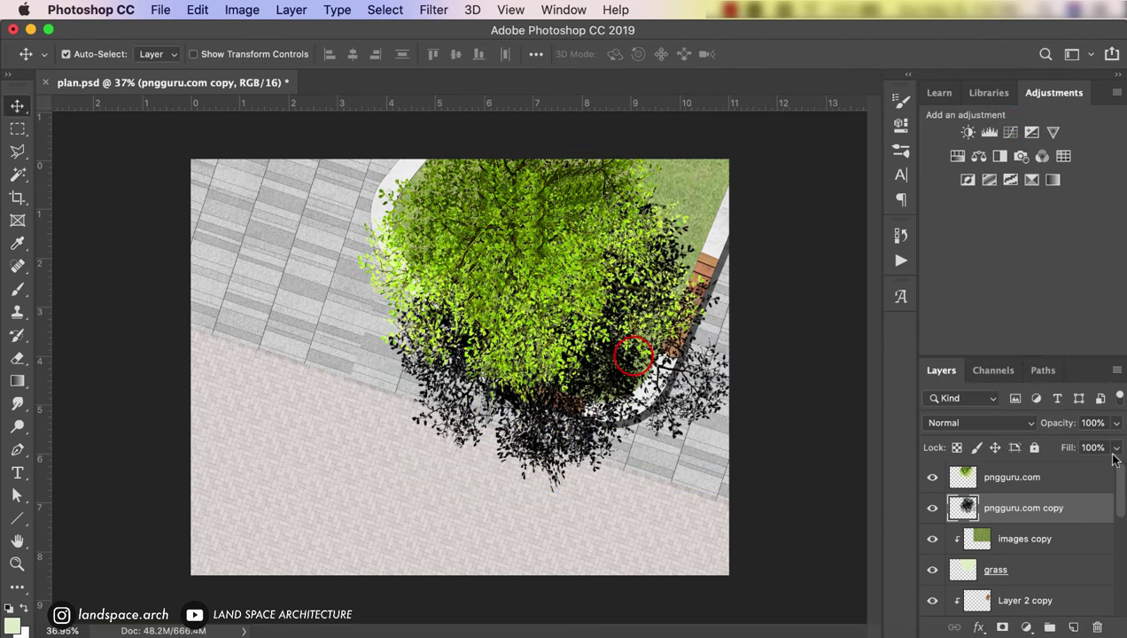
# Step: Set the shadow to 22% opacity and the tree canopy to about 67%
pyautogui.moveTo(1119, 426); pyautogui.dragTo(1051, 448)
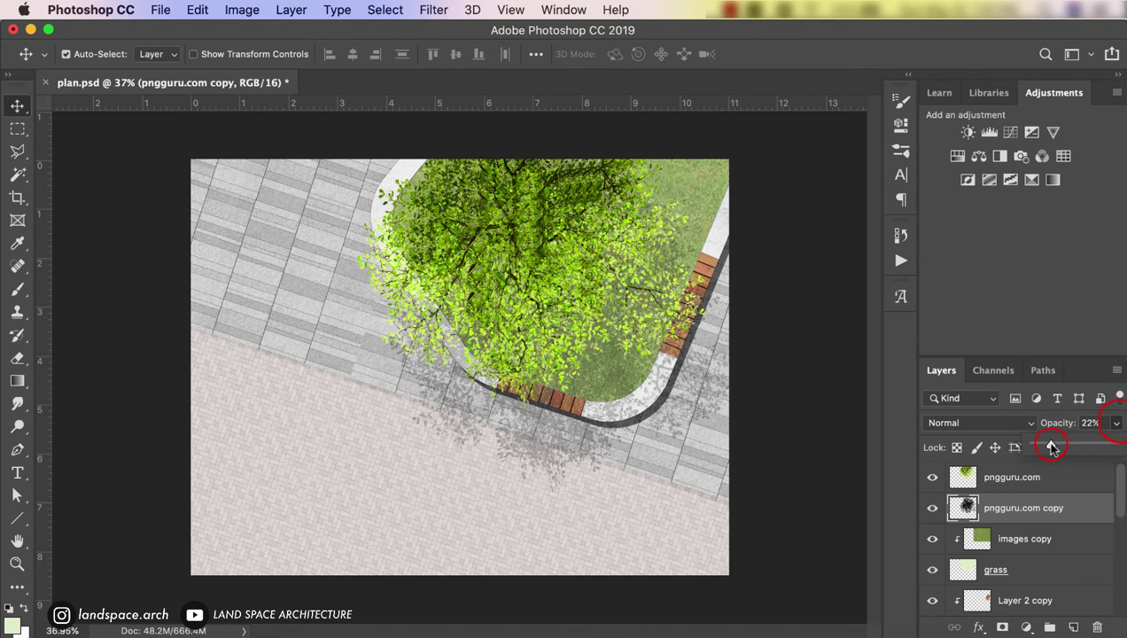
pyautogui.moveTo(521, 232); pyautogui.dragTo(736, 154)
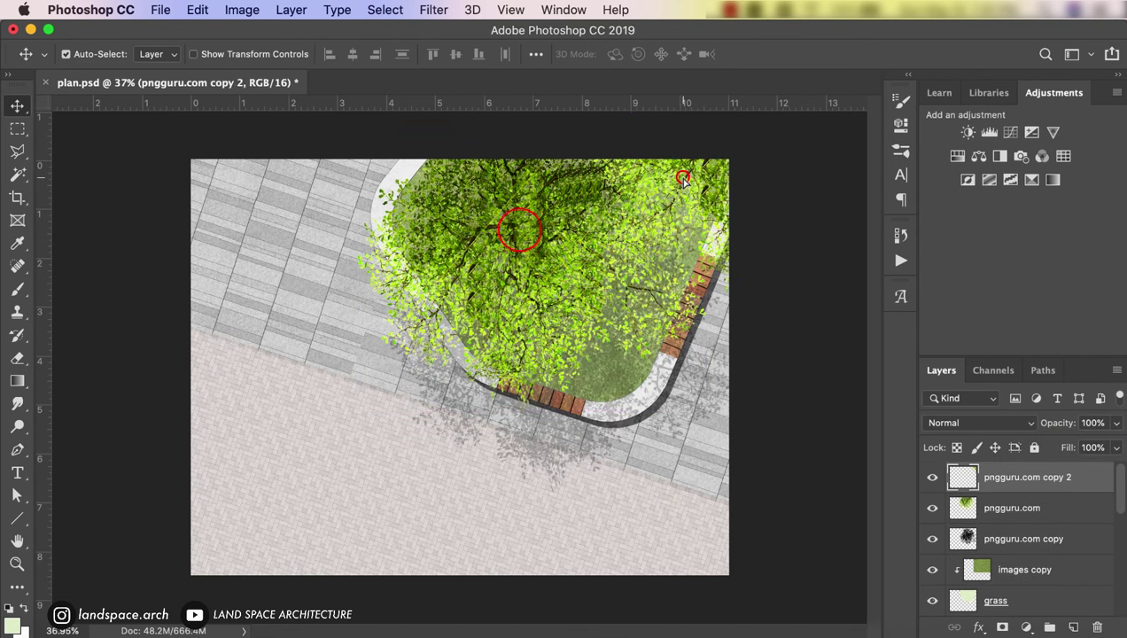
pyautogui.click(578, 200)
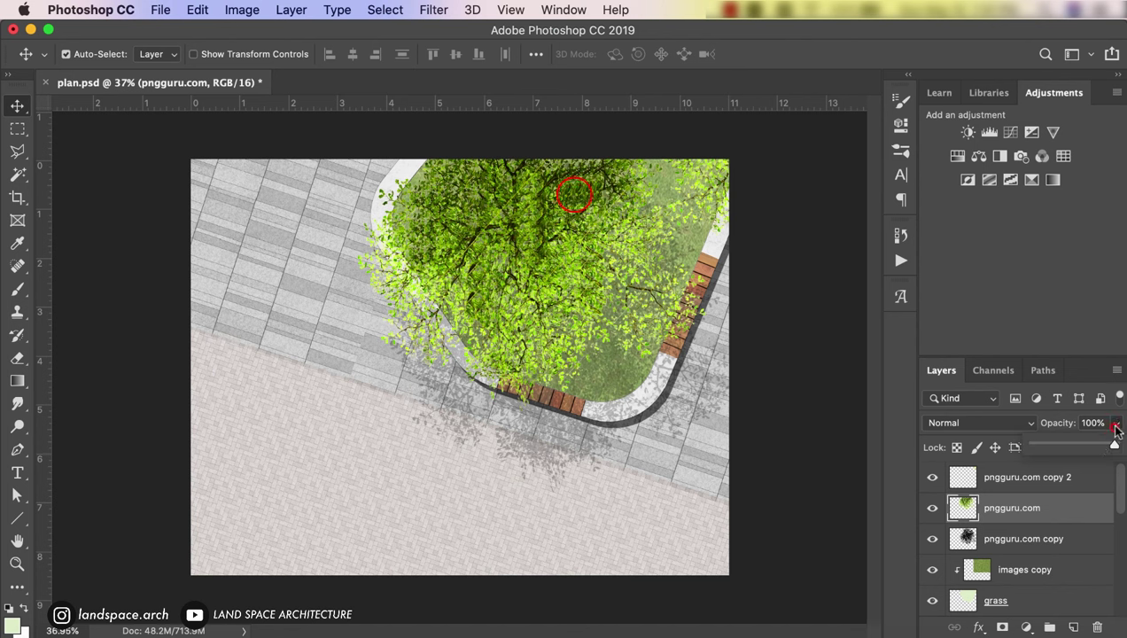
pyautogui.moveTo(1116, 422); pyautogui.dragTo(1089, 446)
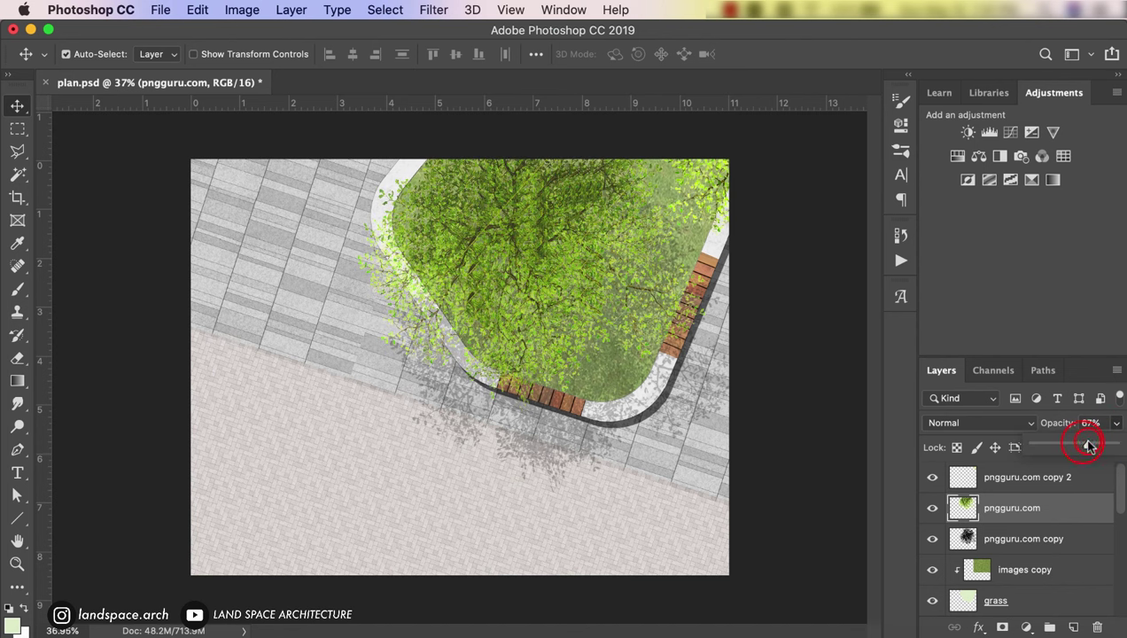
# Step: Give the grass layer a small black drop shadow at 8% opacity, angle -38°
pyautogui.click(767, 413)
pyautogui.scroll(-2, 1075, 560)
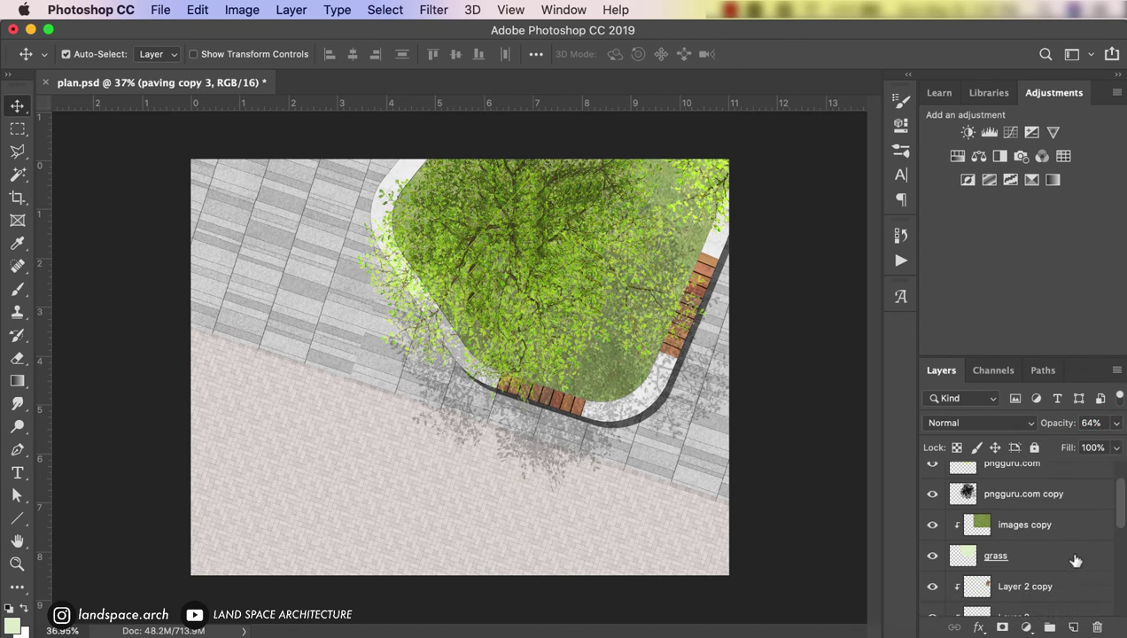
pyautogui.doubleClick(1053, 557)
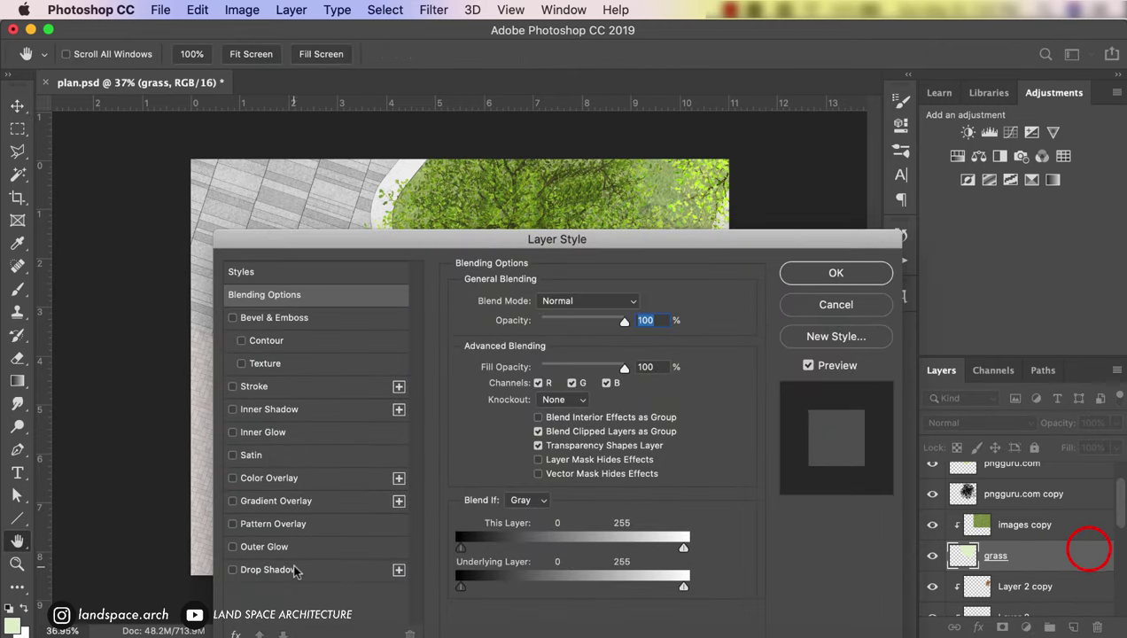
pyautogui.click(266, 569)
pyautogui.moveTo(503, 241); pyautogui.dragTo(512, 299)
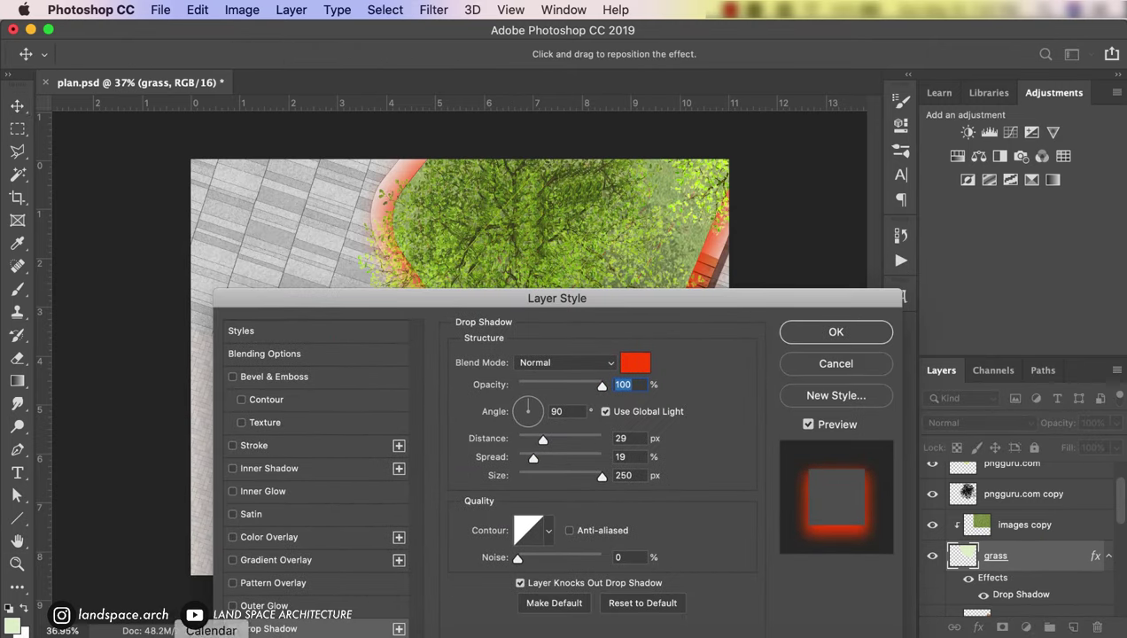
pyautogui.moveTo(494, 300); pyautogui.dragTo(366, 456)
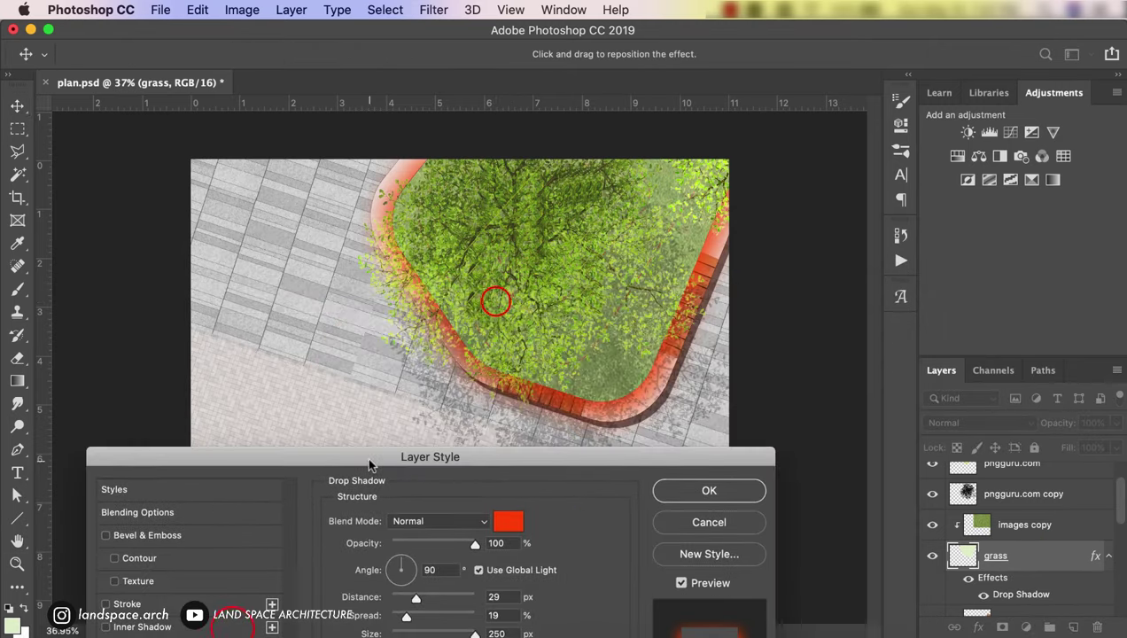
pyautogui.click(512, 524)
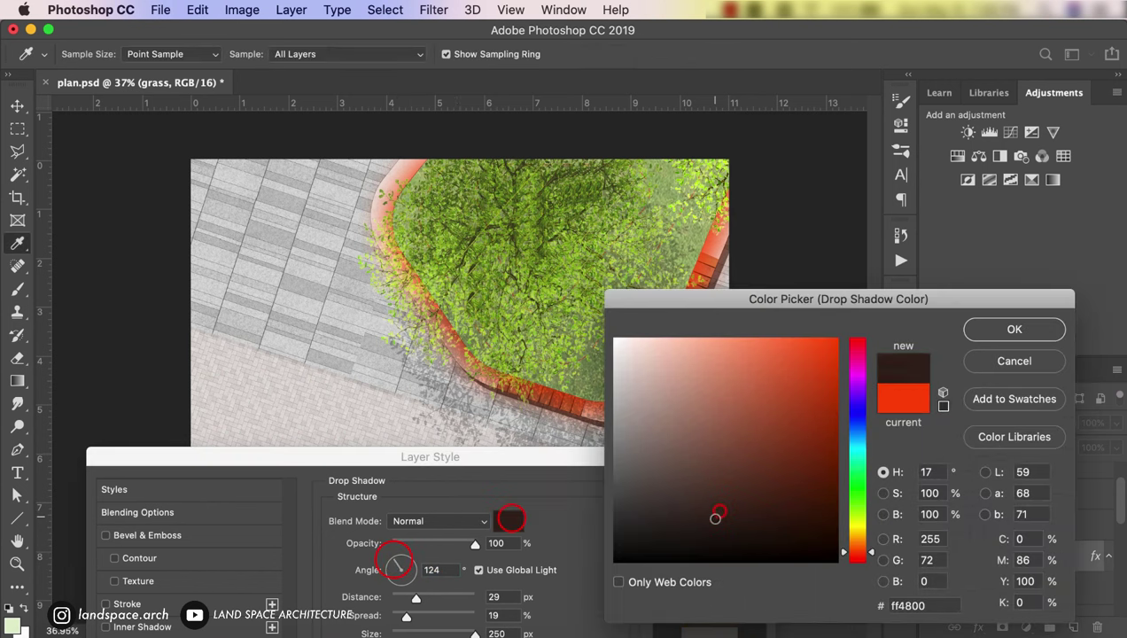
pyautogui.click(717, 512)
pyautogui.click(1008, 325)
pyautogui.click(406, 634)
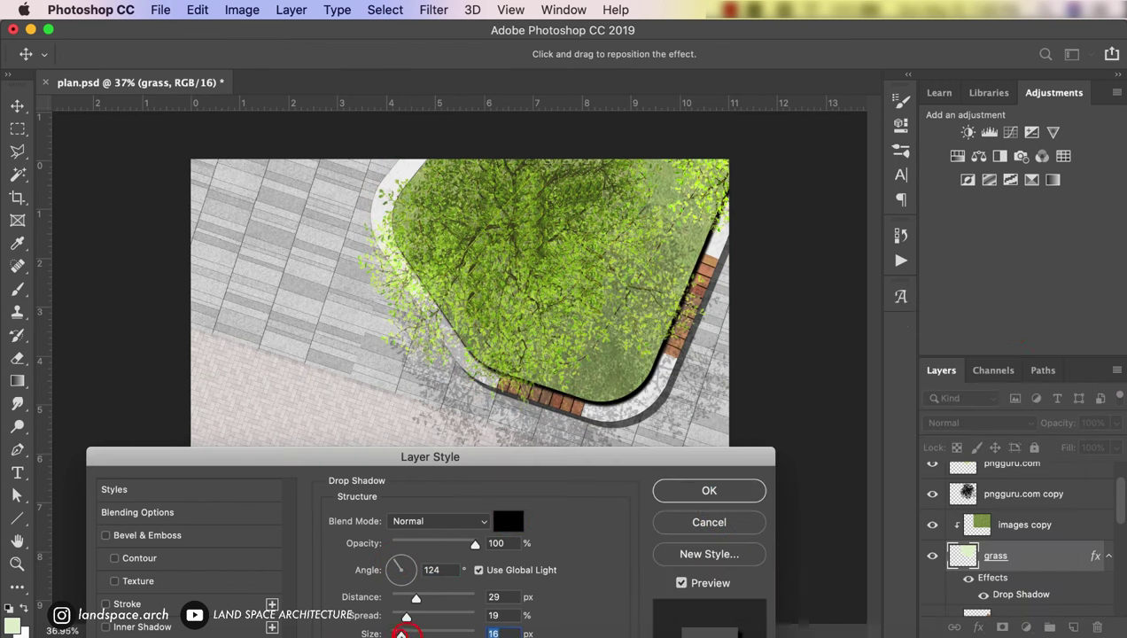
pyautogui.click(405, 543)
pyautogui.moveTo(406, 543); pyautogui.dragTo(397, 543)
pyautogui.moveTo(400, 570); pyautogui.dragTo(413, 579)
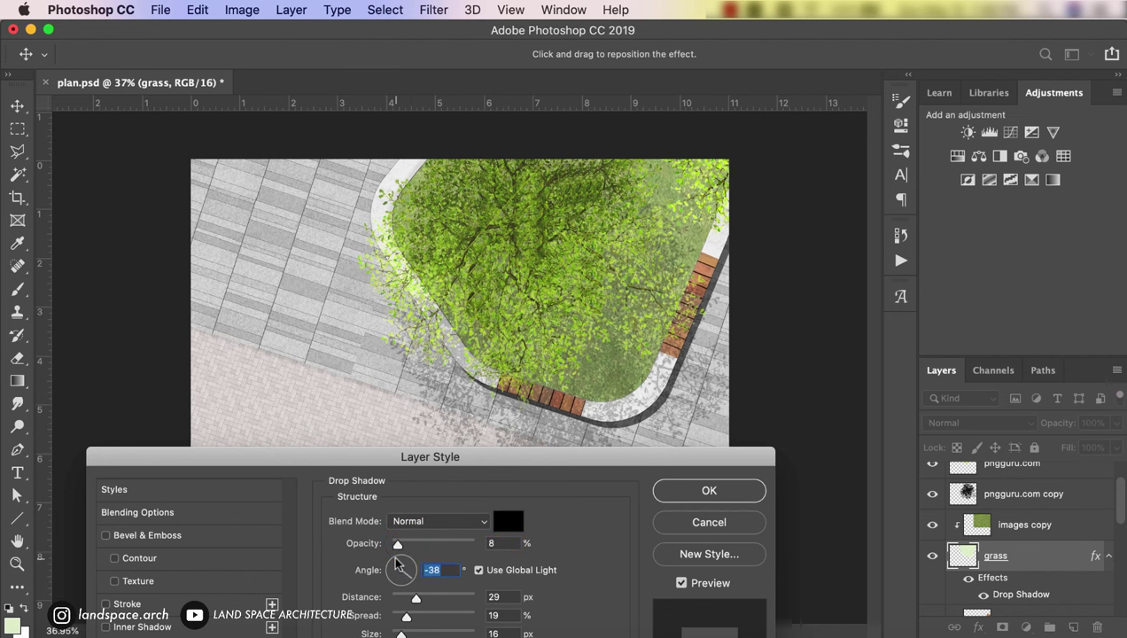
pyautogui.moveTo(431, 456); pyautogui.dragTo(483, 417)
# Step: Replace it with an inner shadow: opacity 15%, distance 18 px, size 8 px, angle -75°
pyautogui.click(156, 588)
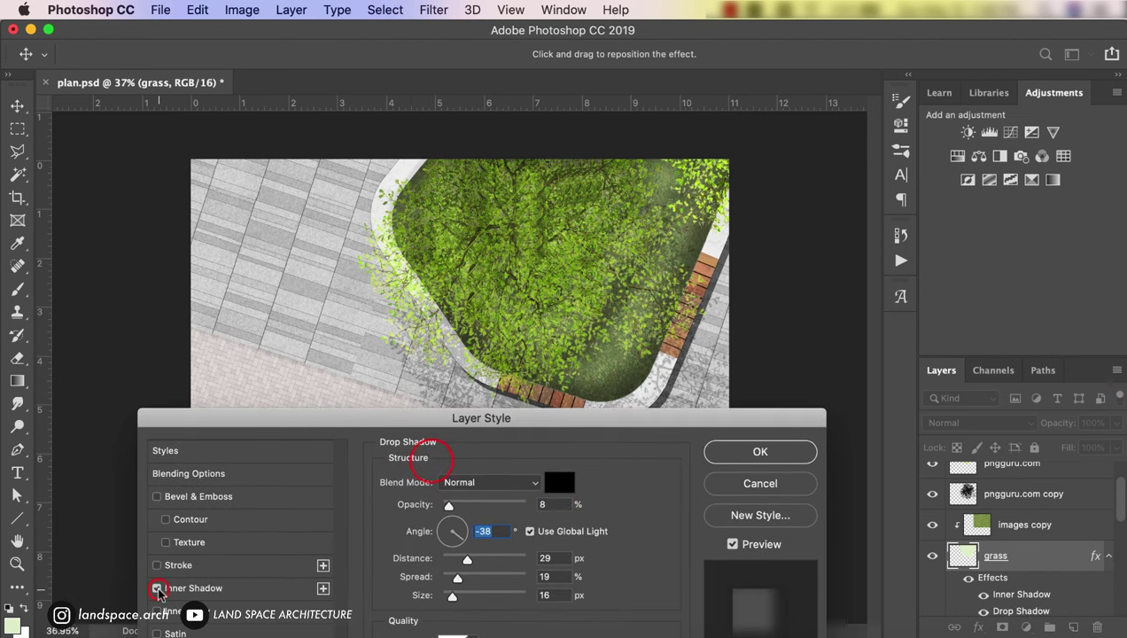
pyautogui.moveTo(310, 409)
pyautogui.mouseDown()
pyautogui.moveTo(354, 281)
pyautogui.moveTo(267, 430)
pyautogui.mouseUp()
pyautogui.click(202, 620)
pyautogui.click(255, 463)
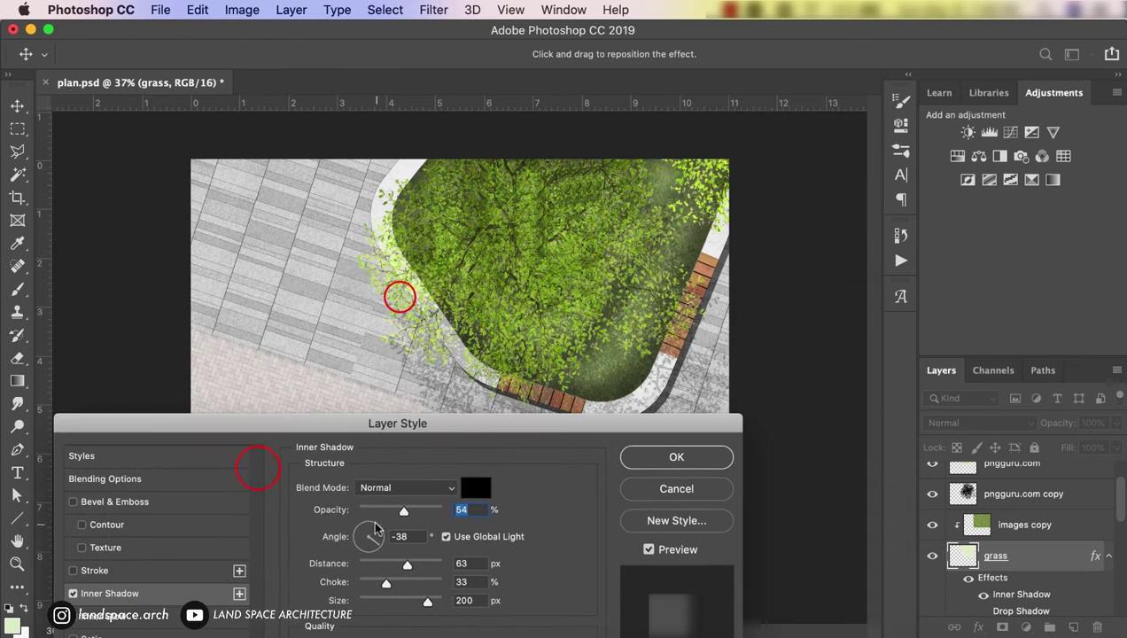
pyautogui.moveTo(403, 510); pyautogui.dragTo(369, 511)
pyautogui.click(374, 601)
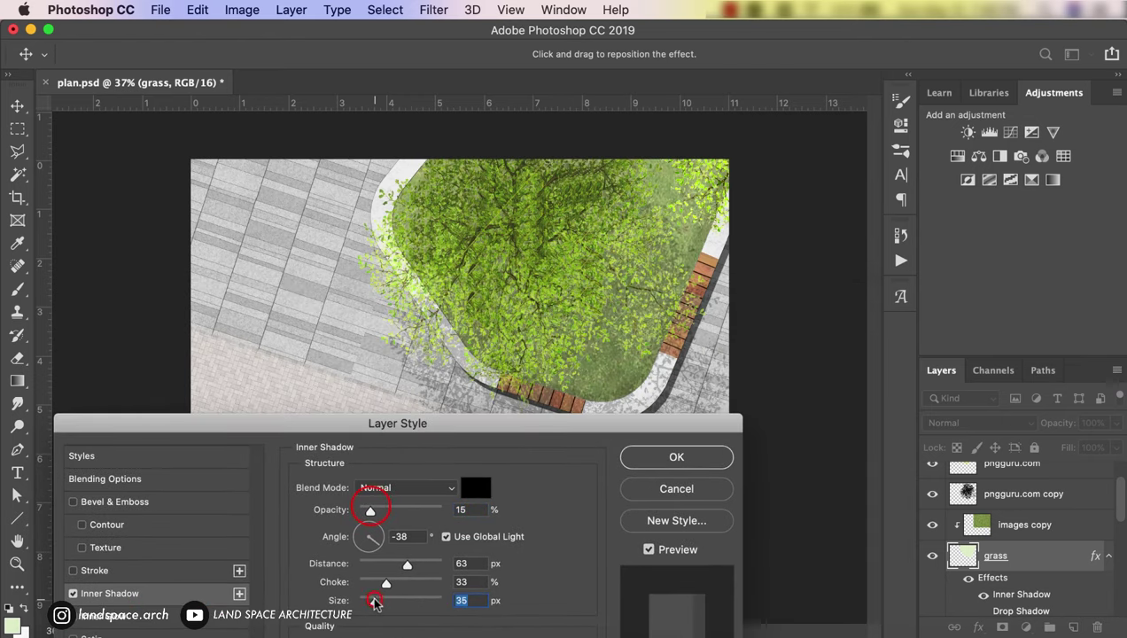
pyautogui.click(373, 564)
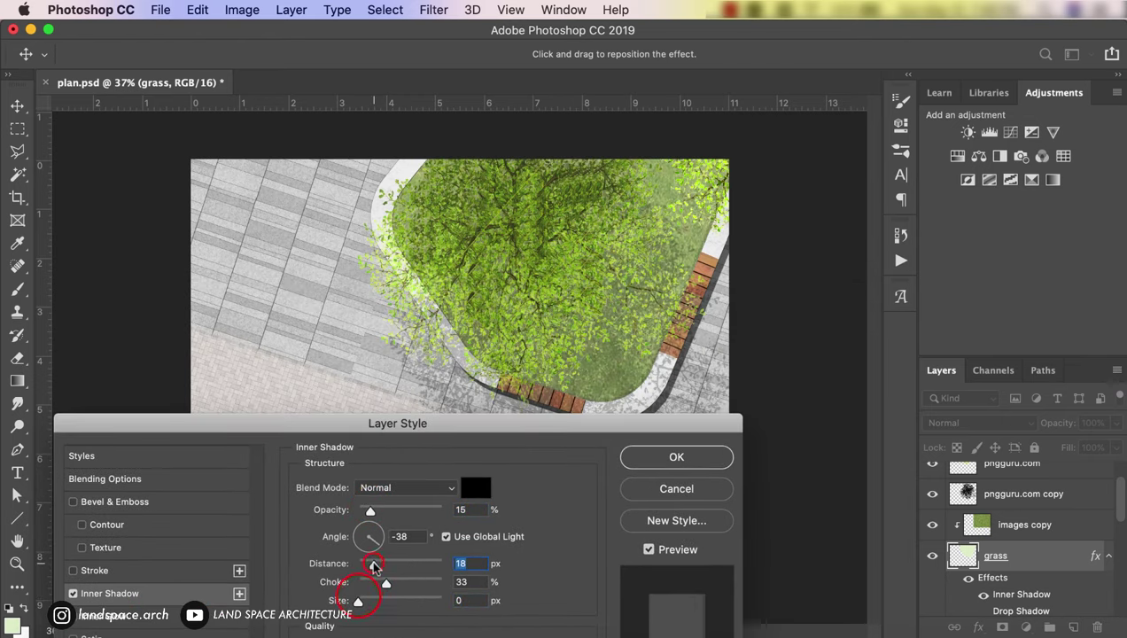
pyautogui.click(365, 601)
pyautogui.click(362, 528)
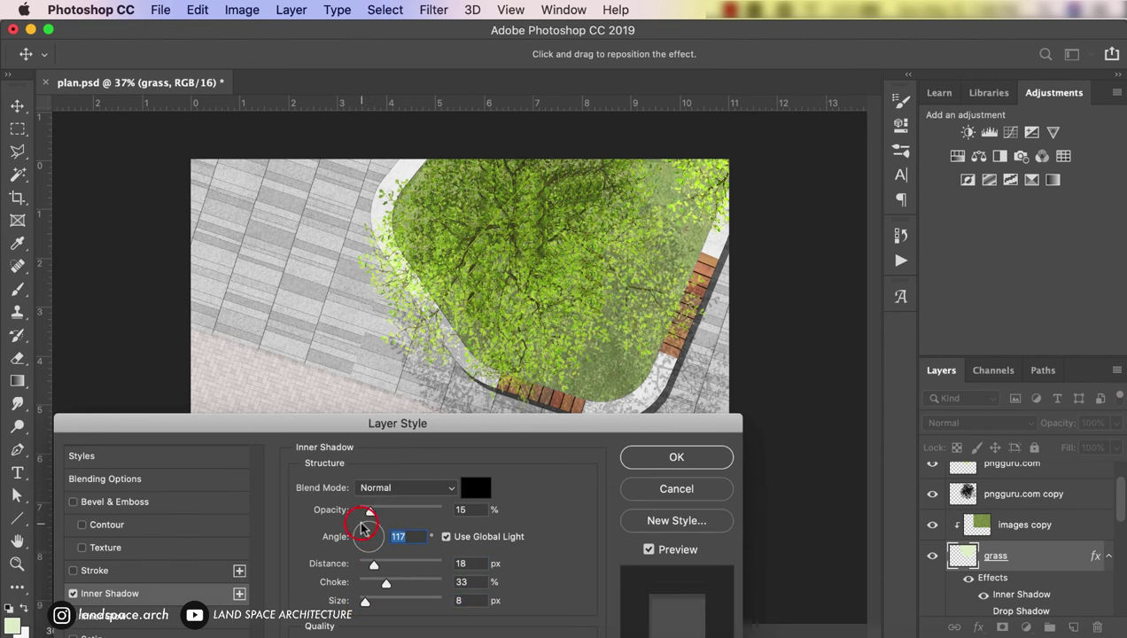
pyautogui.moveTo(363, 529); pyautogui.dragTo(371, 544)
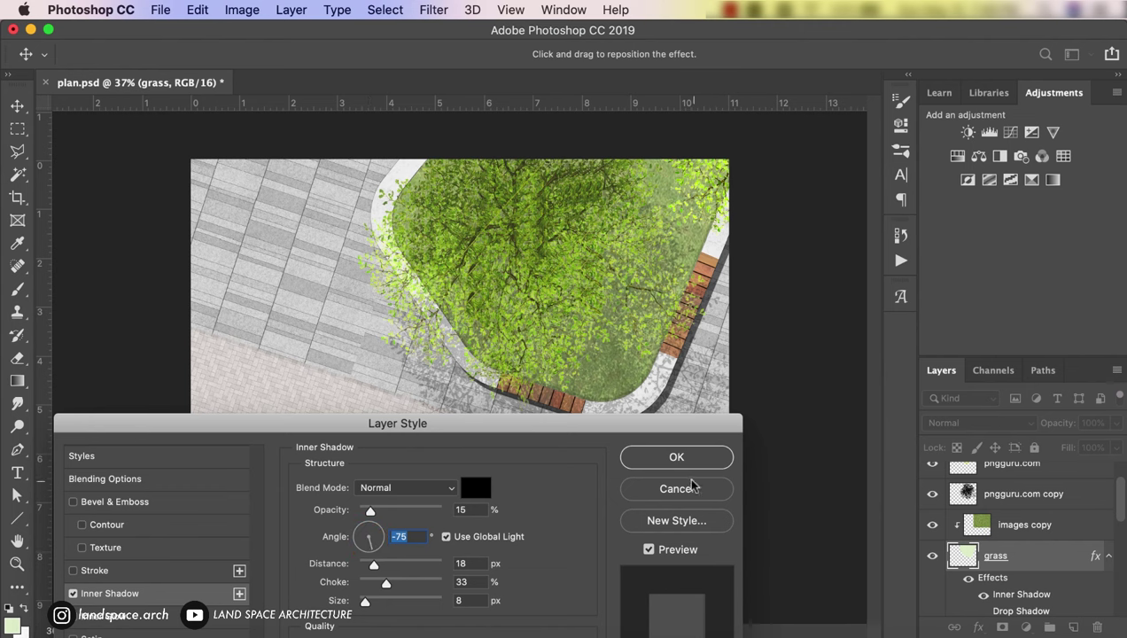
pyautogui.click(684, 457)
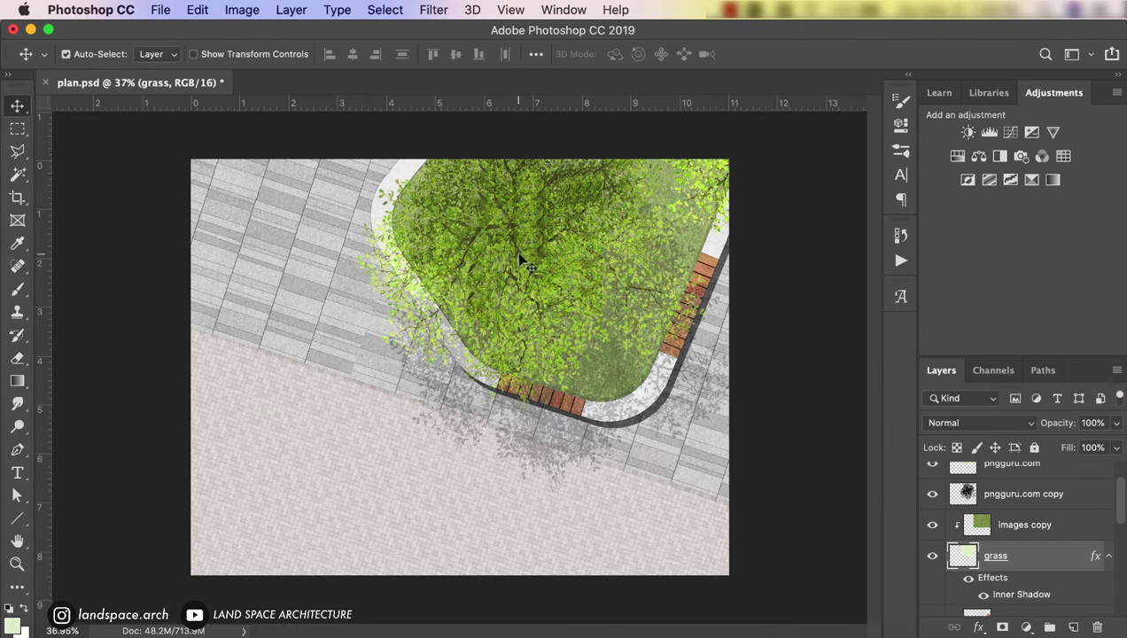
pyautogui.click(521, 259)
# Step: Lower the tree layer's opacity and duplicate it
pyautogui.press('6')
pyautogui.press('7')
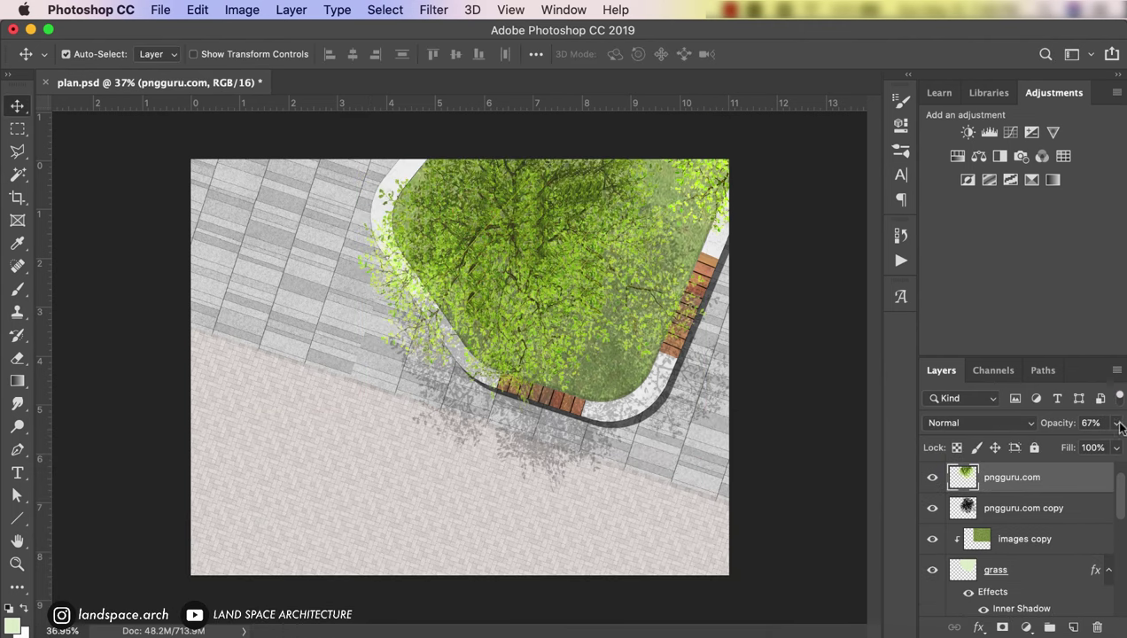
pyautogui.moveTo(1118, 424)
pyautogui.mouseDown()
pyautogui.moveTo(1078, 449)
pyautogui.moveTo(1087, 445)
pyautogui.mouseUp()
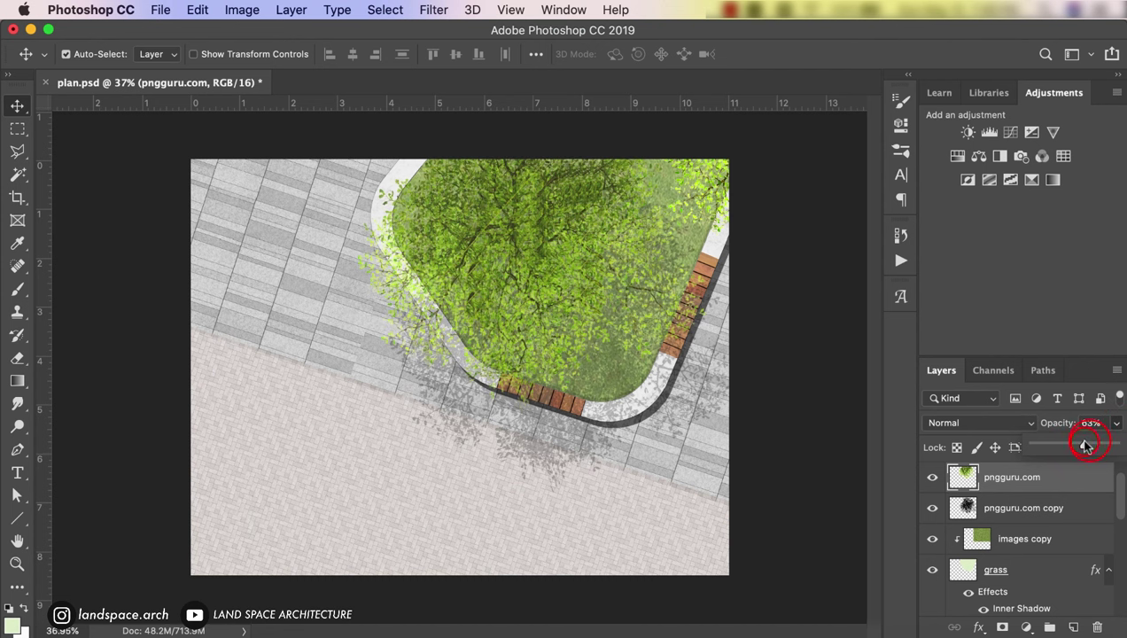
pyautogui.hotkey('ctrl', 'j')
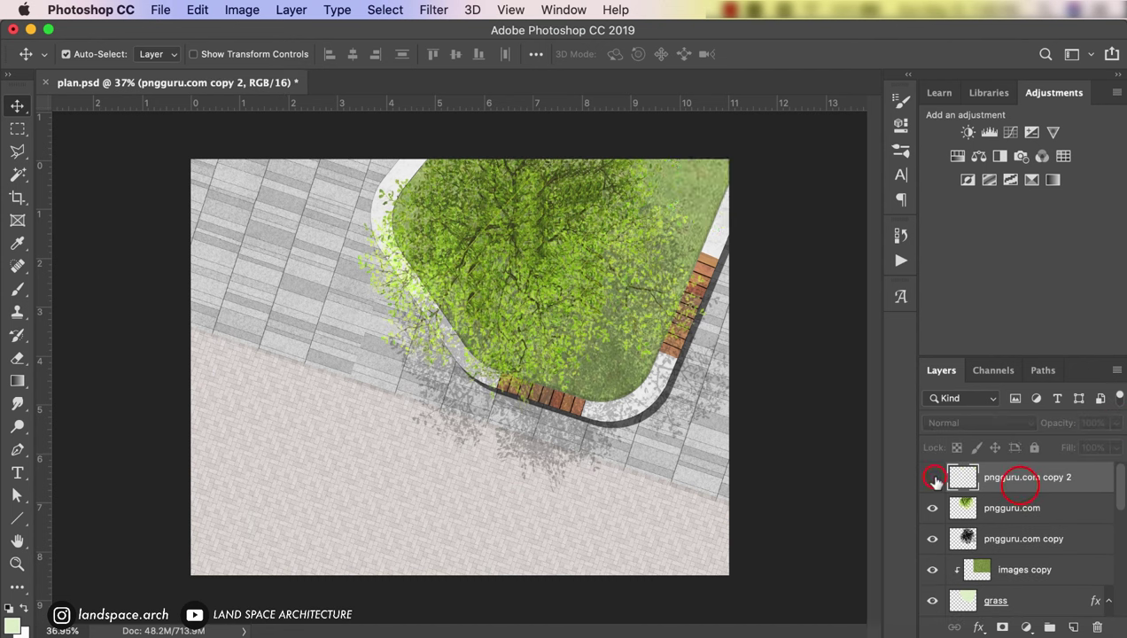
# Step: Add a new section layer and fill a bottom strip with a sampled grey paving colour
pyautogui.click(1072, 625)
pyautogui.write('section')
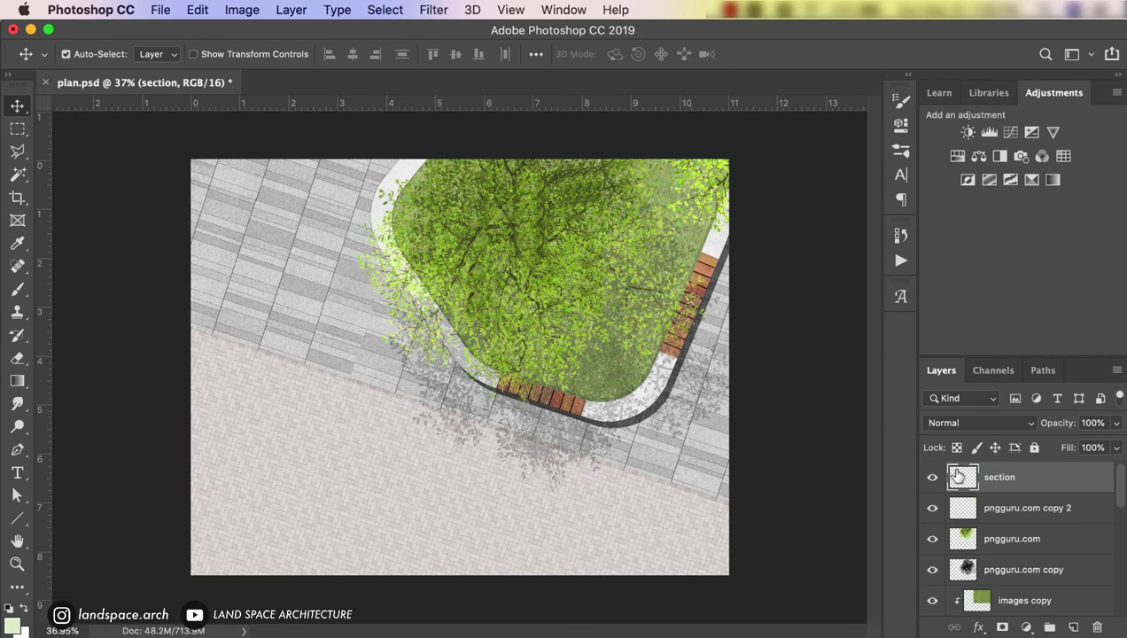
pyautogui.press('m')
pyautogui.moveTo(772, 602); pyautogui.dragTo(176, 533)
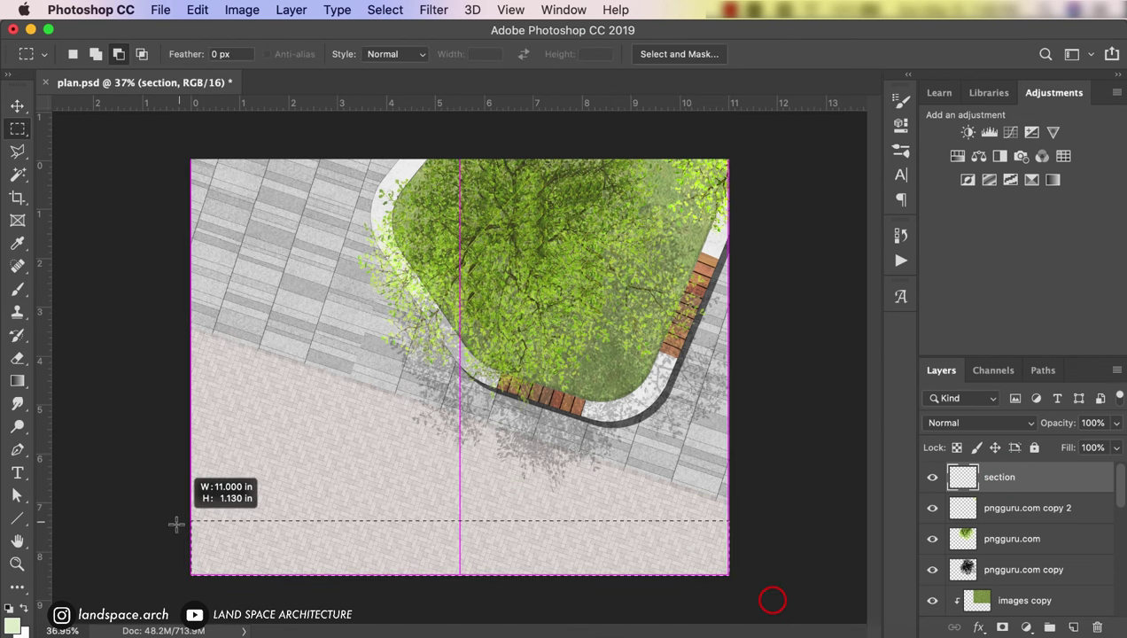
pyautogui.press('i')
pyautogui.click(296, 301)
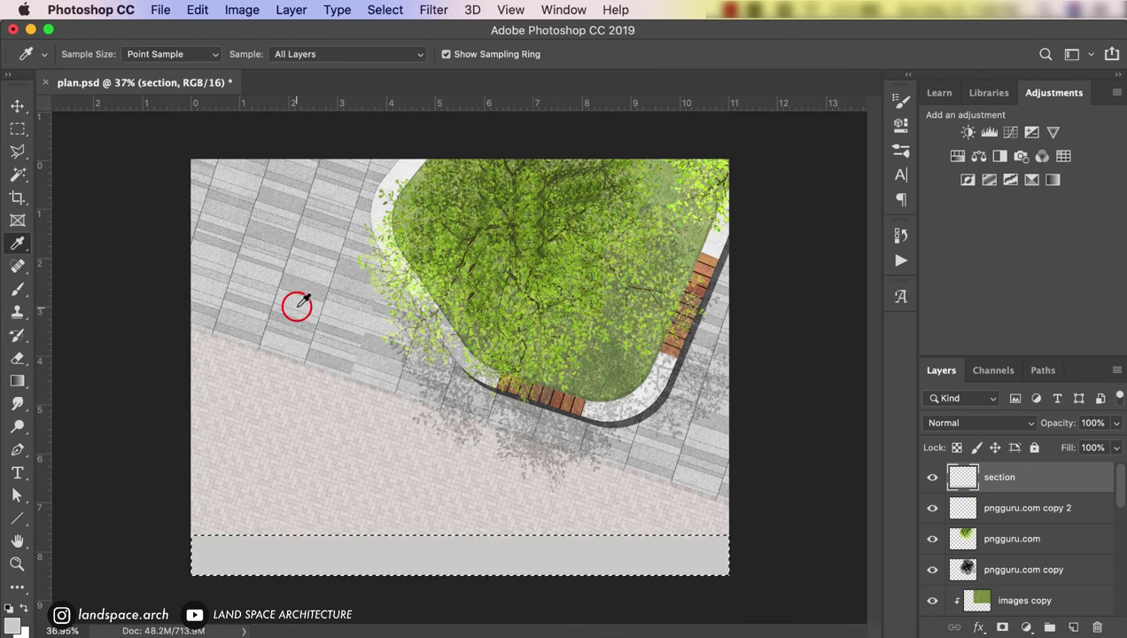
pyautogui.hotkey('alt', 'BackSpace')
pyautogui.click(302, 291)
pyautogui.hotkey('alt', 'BackSpace')
pyautogui.hotkey('ctrl', 'd')
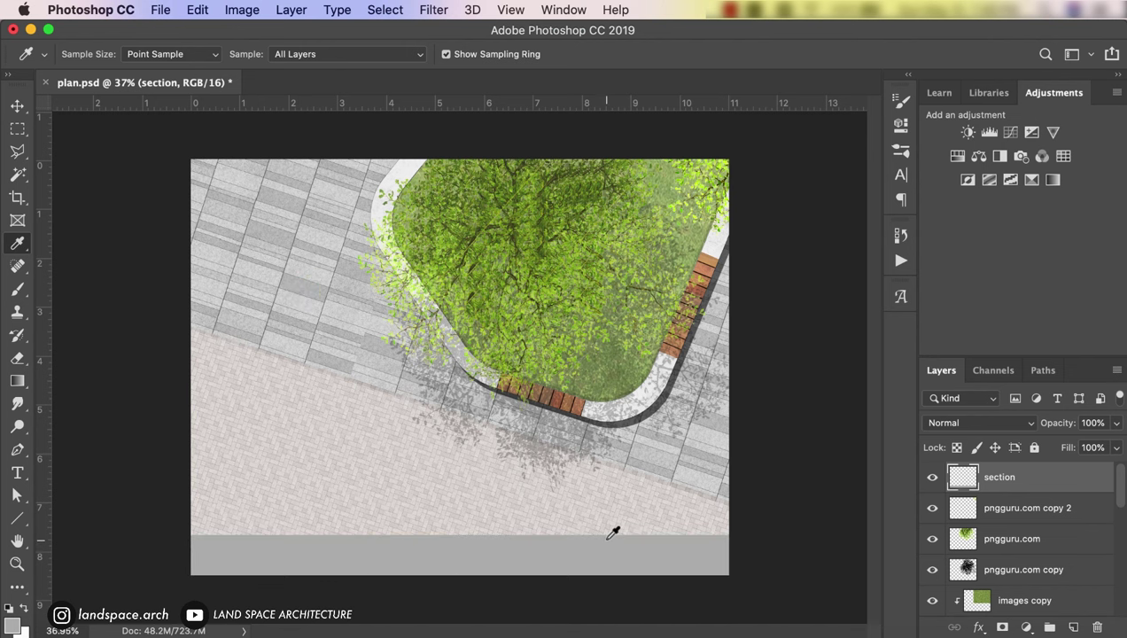
# Step: Refill the bottom strip with the light pink paving colour and deselect
pyautogui.scroll(-10, 971, 539)
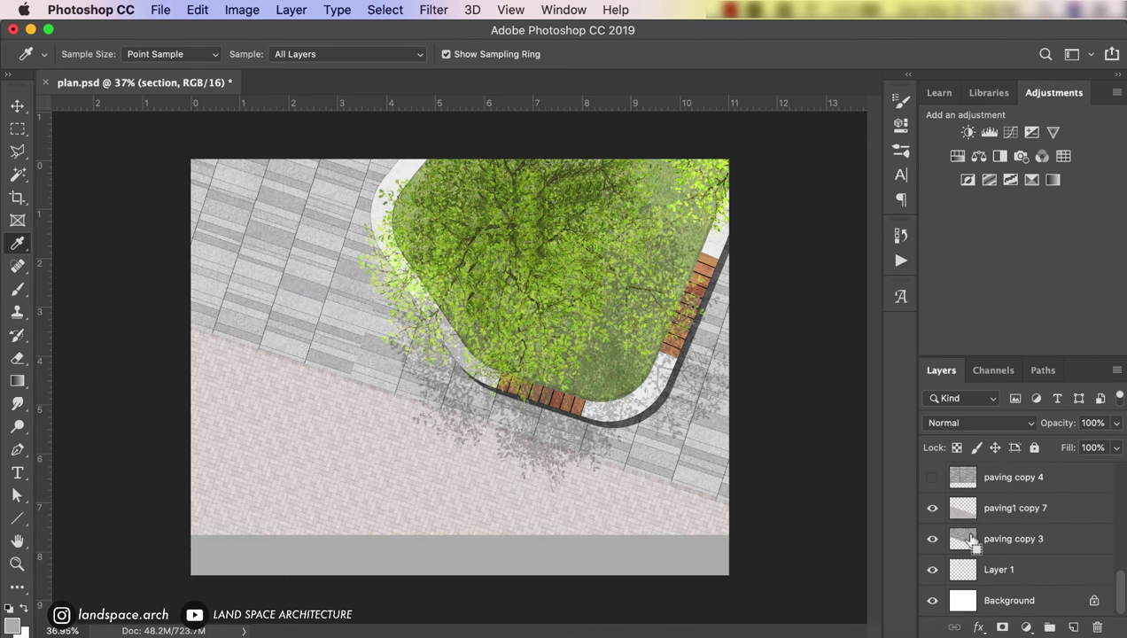
pyautogui.click(320, 478)
pyautogui.hotkey('alt', 'BackSpace')
pyautogui.hotkey('ctrl', 'd')
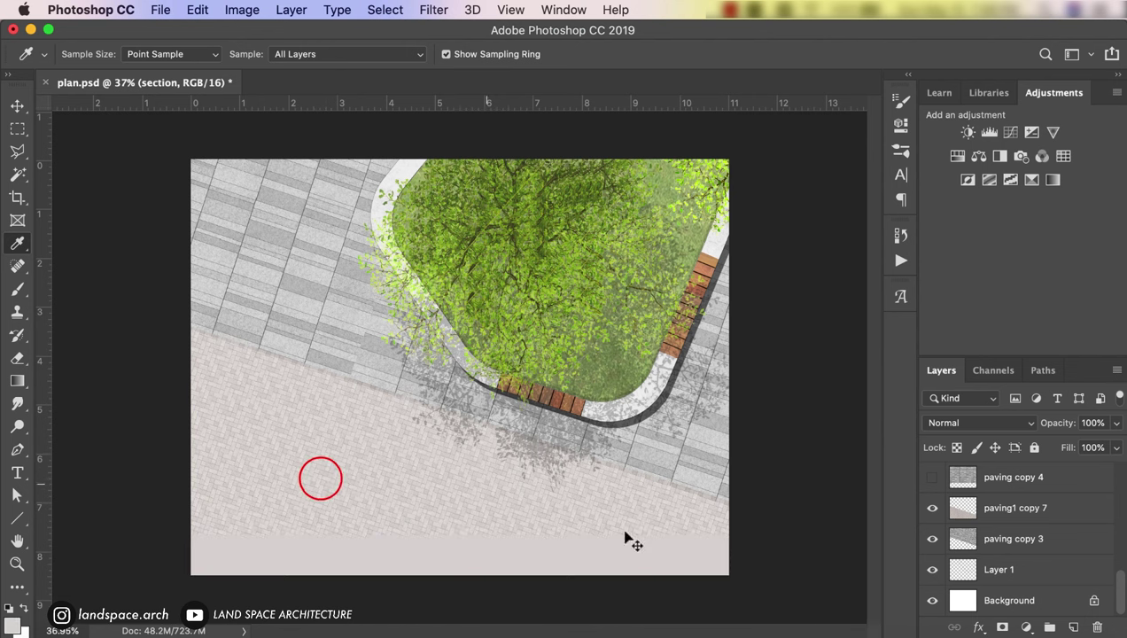
# Step: Select the paving copy 4 layer
pyautogui.press('v')
pyautogui.click(1010, 476)
pyautogui.scroll(2, 990, 510)
# Step: Show paving copy 4, rotate it -90° and move it to the canvas bottom
pyautogui.click(932, 531)
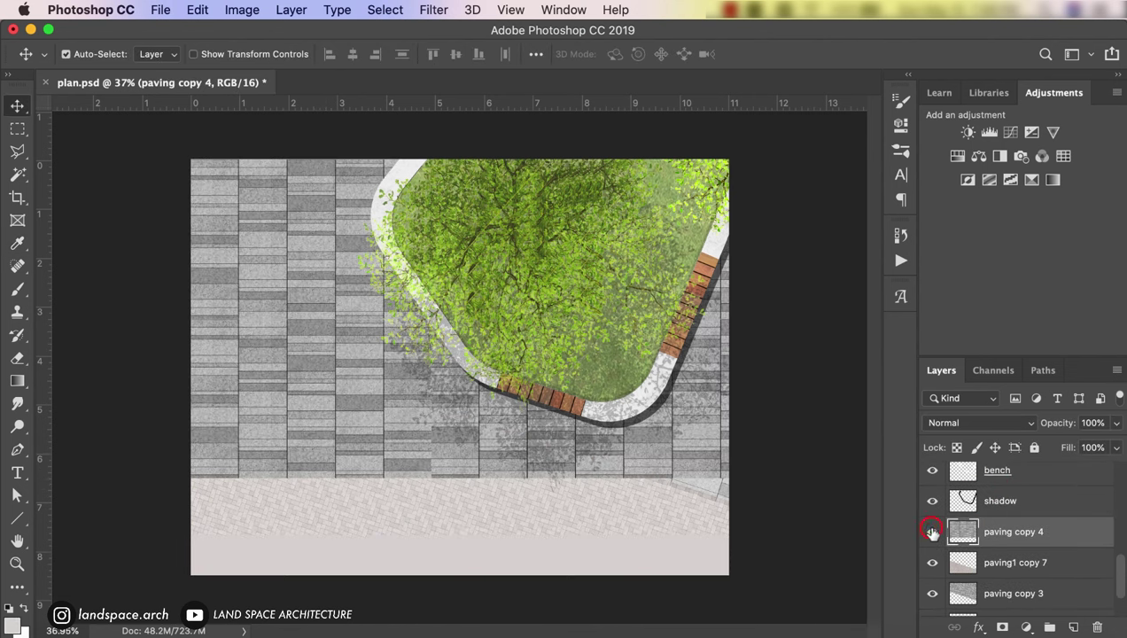
pyautogui.moveTo(989, 540); pyautogui.dragTo(989, 419)
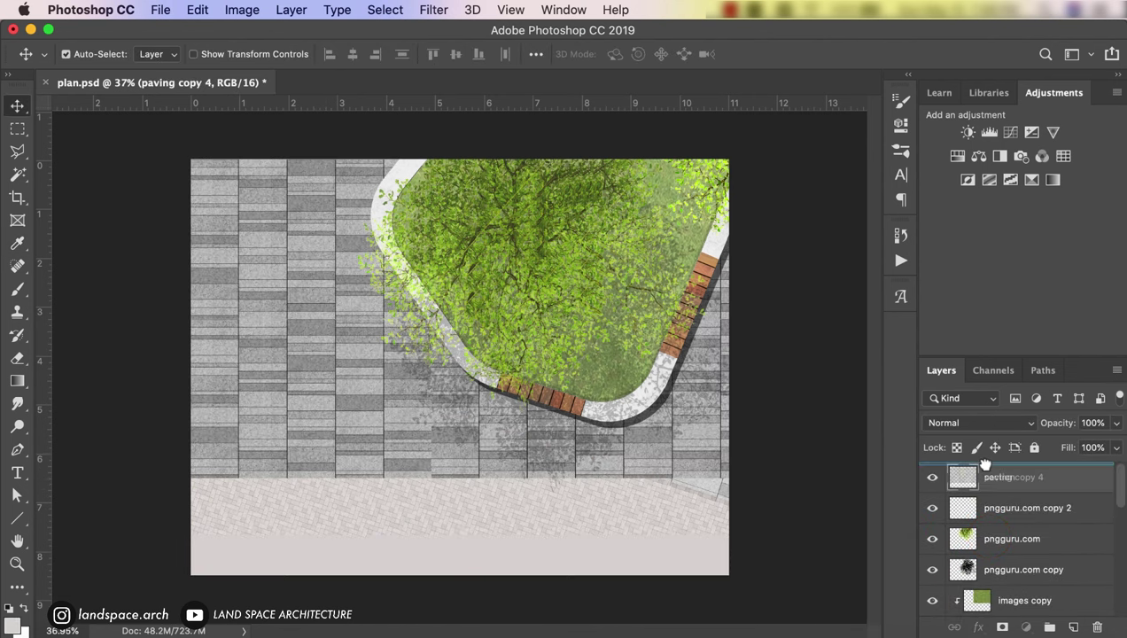
pyautogui.moveTo(985, 464); pyautogui.dragTo(985, 470)
pyautogui.hotkey('ctrl', 't')
pyautogui.moveTo(735, 139); pyautogui.dragTo(486, 223)
pyautogui.moveTo(589, 190); pyautogui.dragTo(286, 581)
pyautogui.scroll(-2, 461, 565)
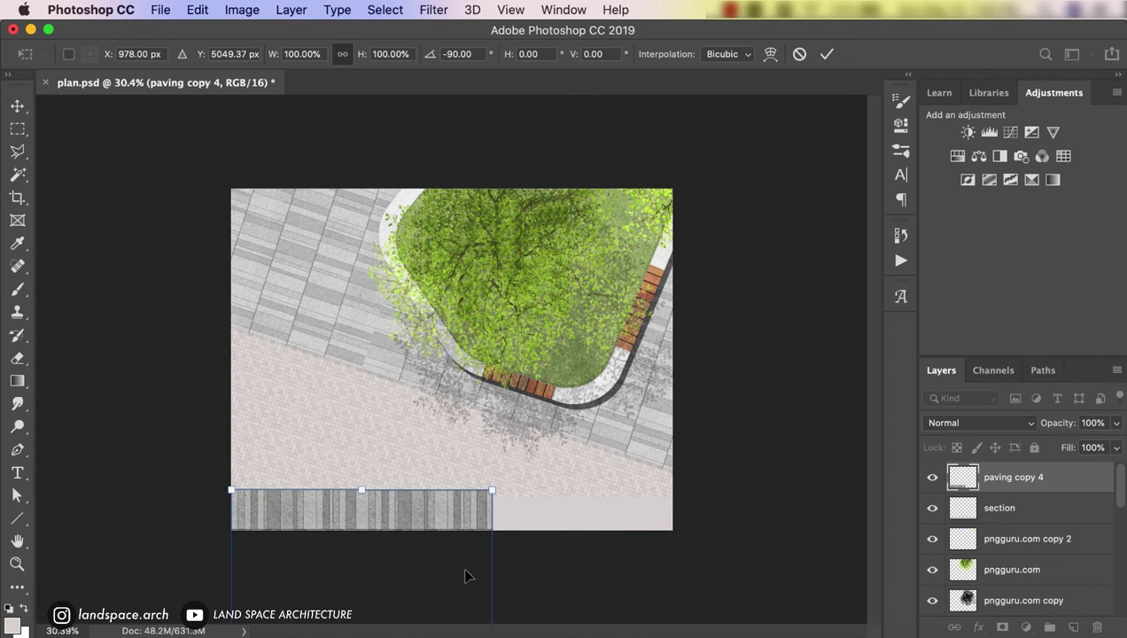
pyautogui.press('Return')
# Step: Place paving copy 4 below the section layer and stretch it across the canvas width
pyautogui.moveTo(985, 479); pyautogui.dragTo(984, 518)
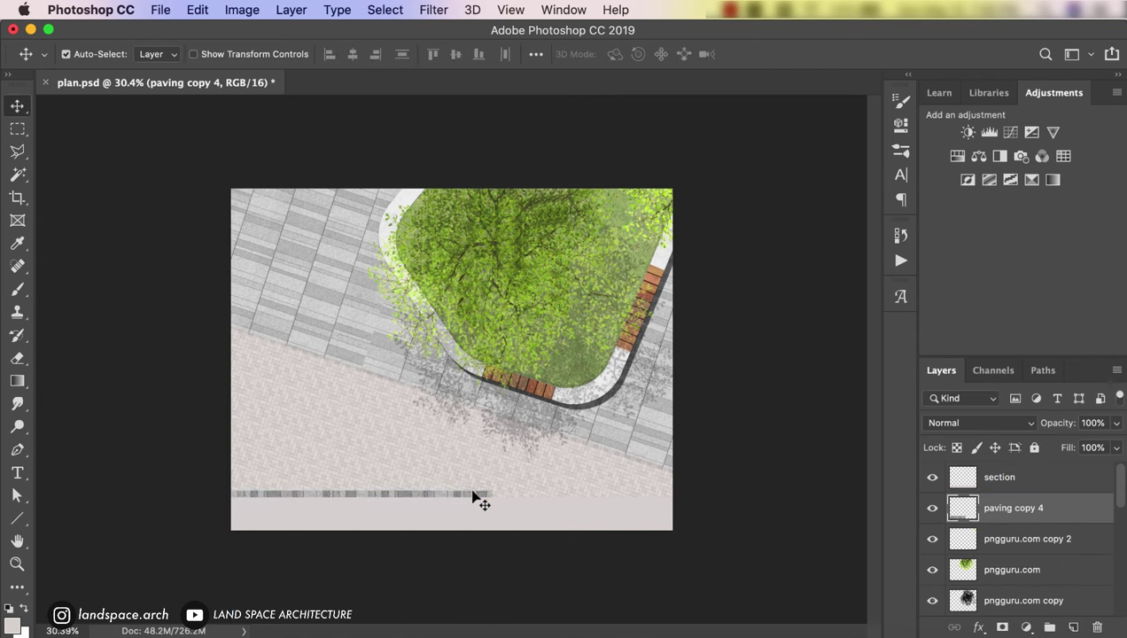
pyautogui.press('super+t')
pyautogui.moveTo(493, 537)
pyautogui.mouseDown()
pyautogui.moveTo(682, 546)
pyautogui.moveTo(673, 540)
pyautogui.mouseUp()
pyautogui.press('Return')
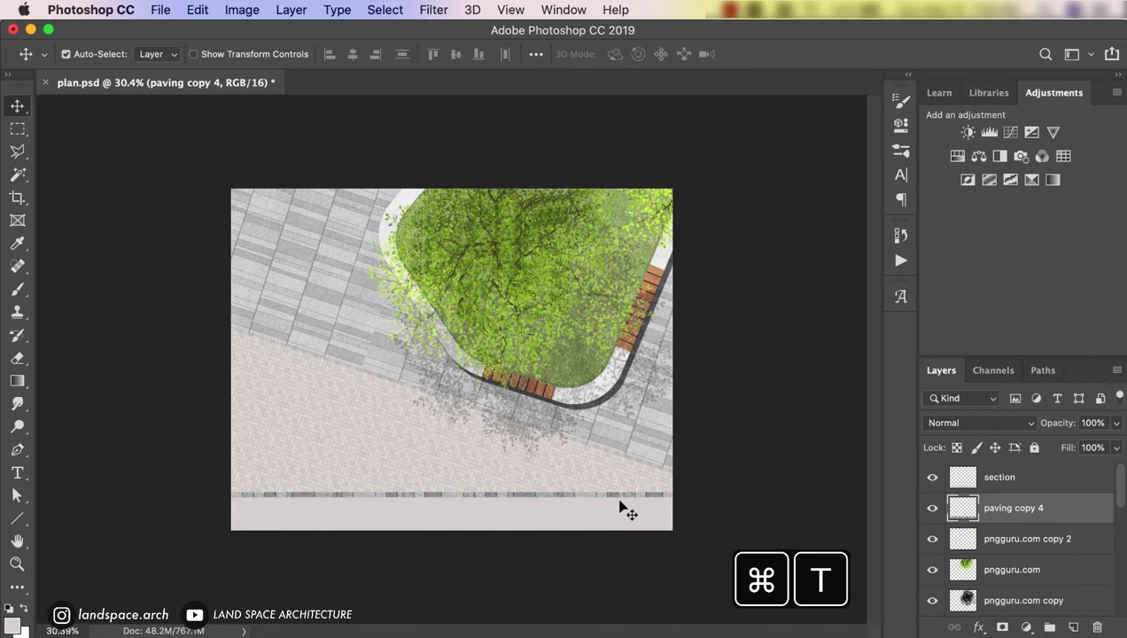
pyautogui.scroll(5, 626, 511)
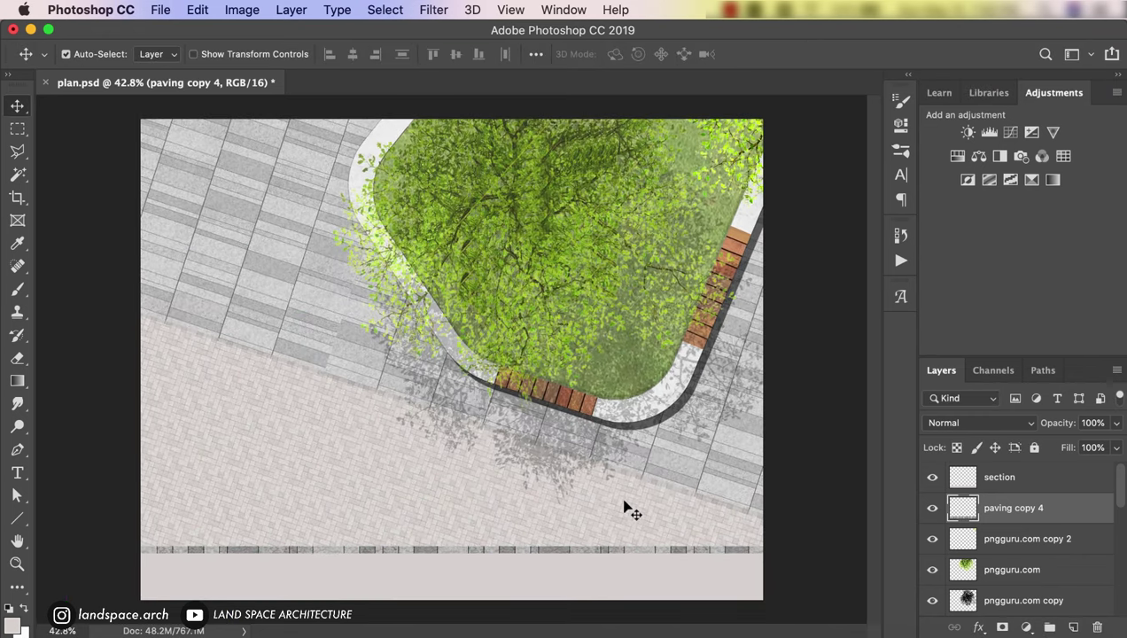
pyautogui.click(1047, 478)
# Step: Add a new 'bench' layer and nudge the paving strip slightly down
pyautogui.click(1073, 626)
pyautogui.write('bench')
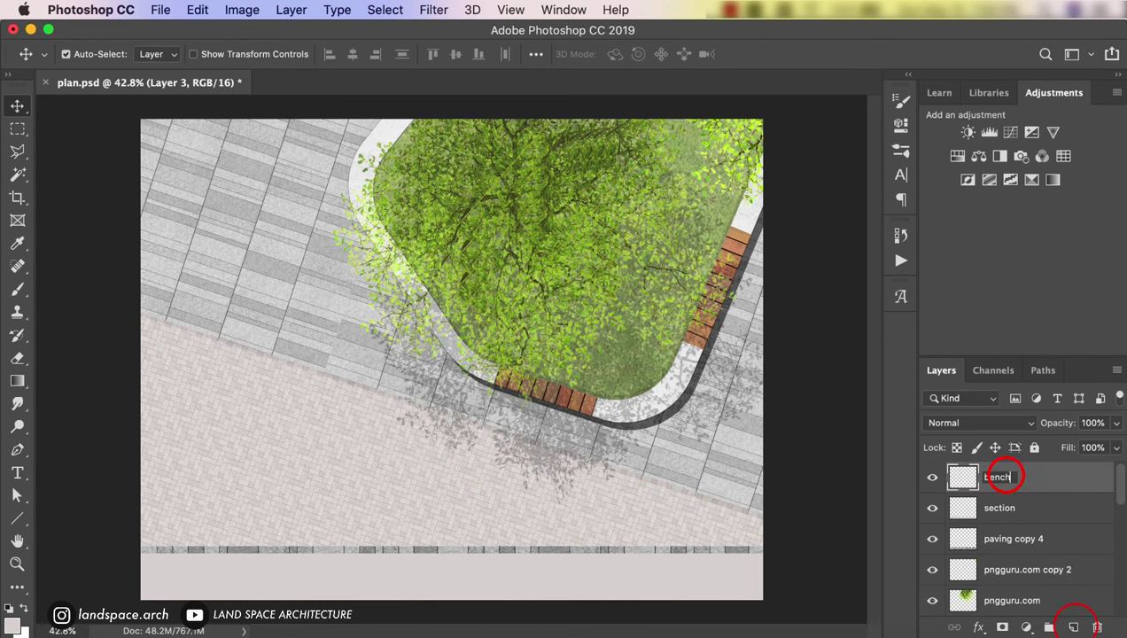
pyautogui.press('Return')
pyautogui.click(477, 550)
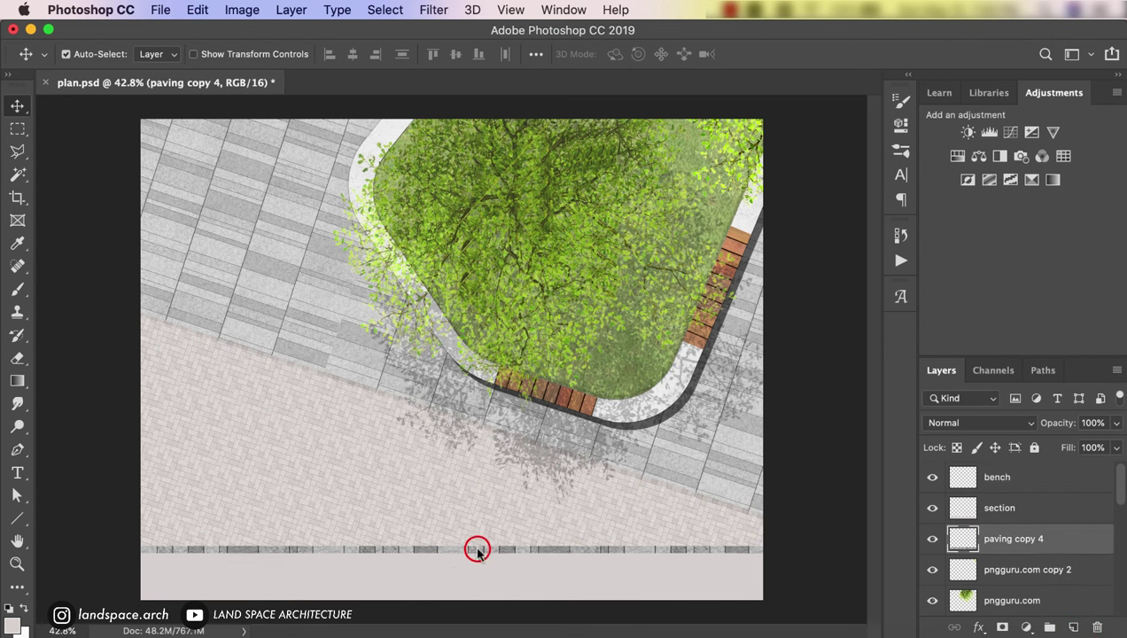
pyautogui.moveTo(477, 551); pyautogui.dragTo(479, 554)
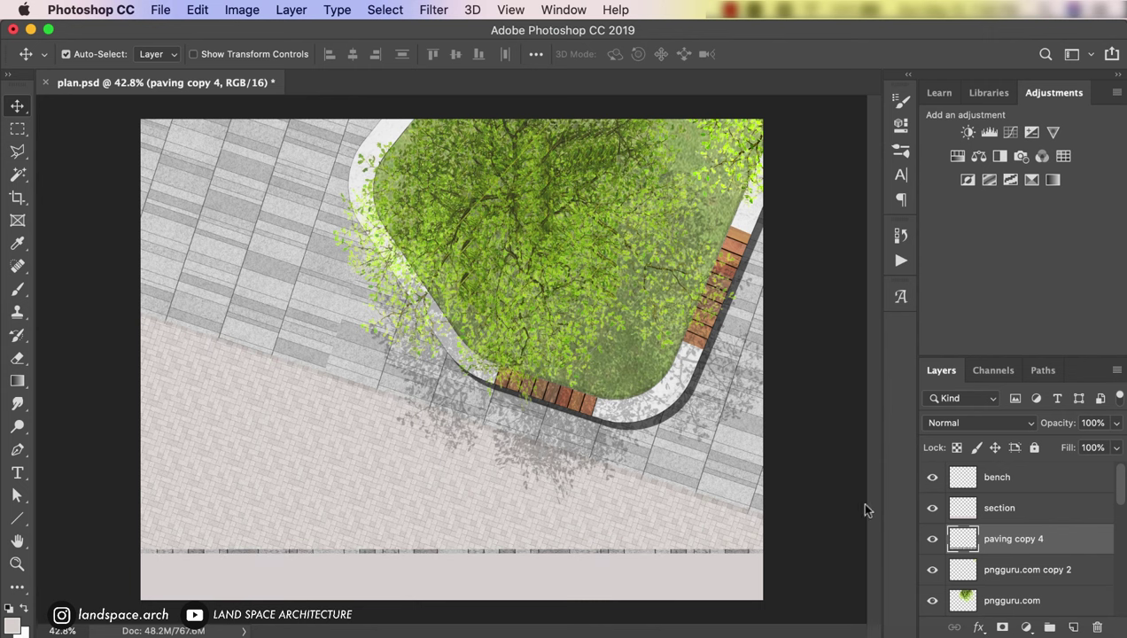
pyautogui.click(1026, 488)
# Step: Fill a thin white band above the paving strip, starting at a guide on the planter's left edge
pyautogui.press('m')
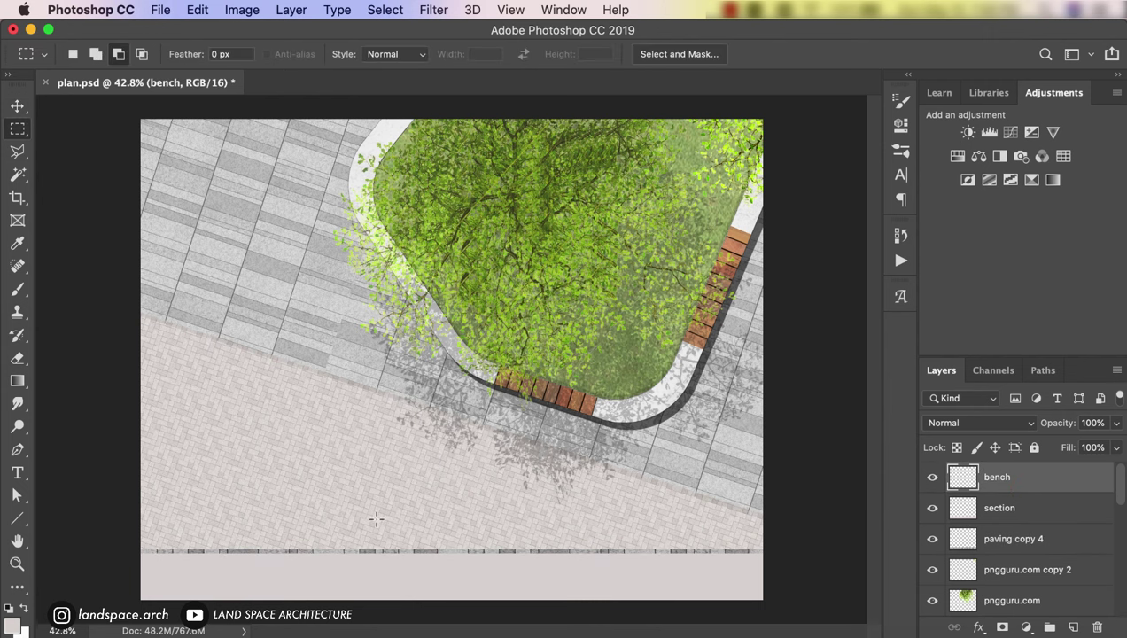
pyautogui.hotkey('ctrl', 'r')
pyautogui.moveTo(43, 221); pyautogui.dragTo(355, 211)
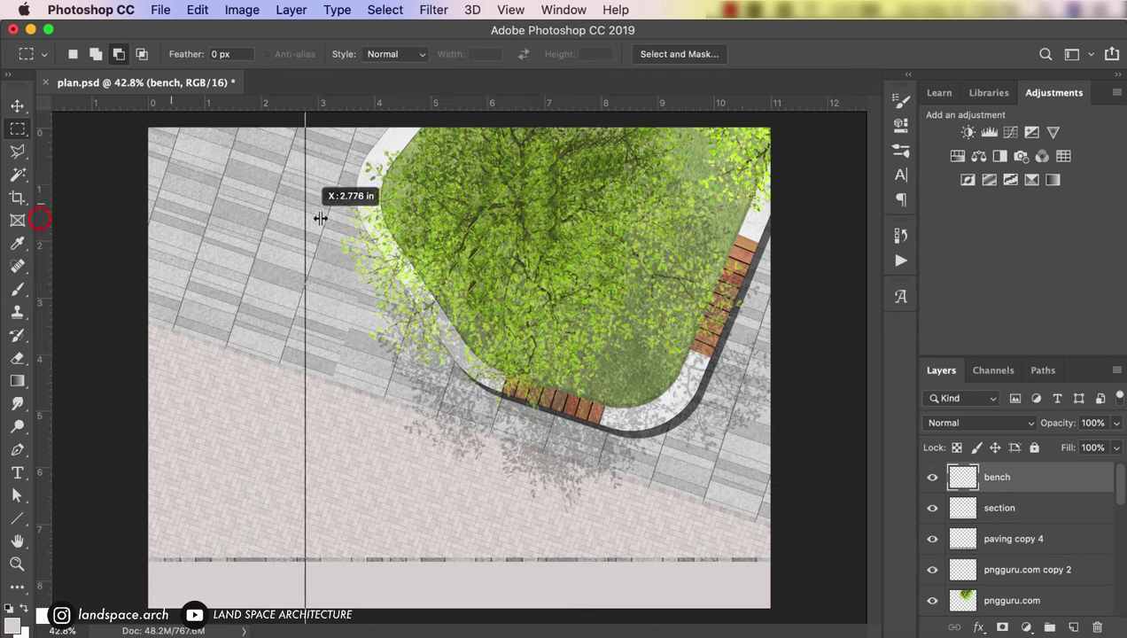
pyautogui.hotkey('ctrl', 'm')
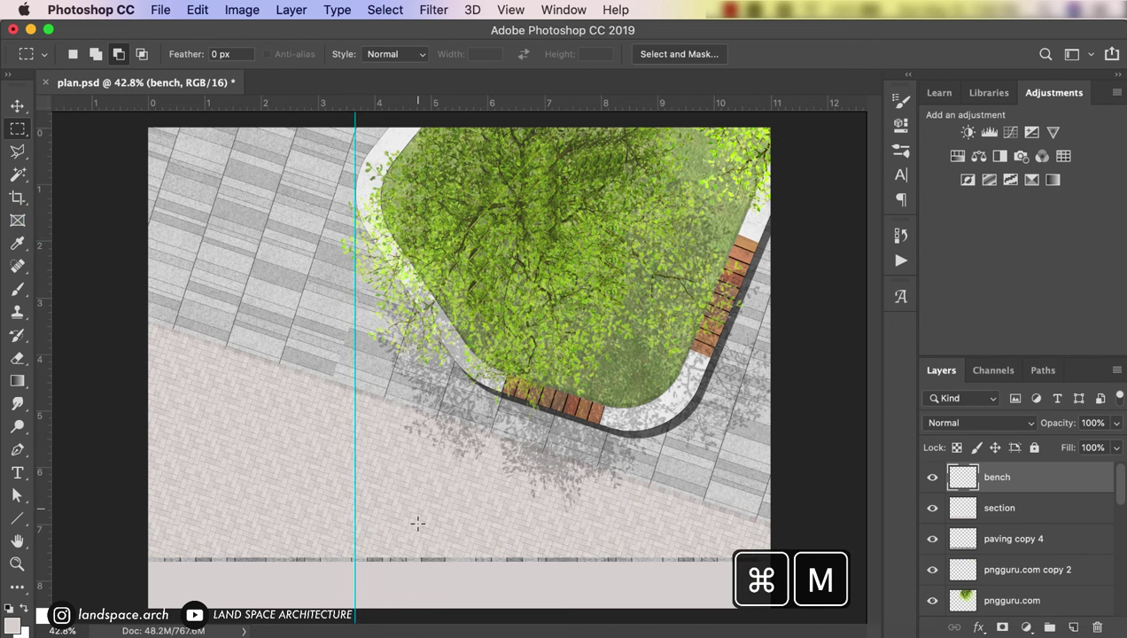
pyautogui.moveTo(355, 533); pyautogui.dragTo(769, 551)
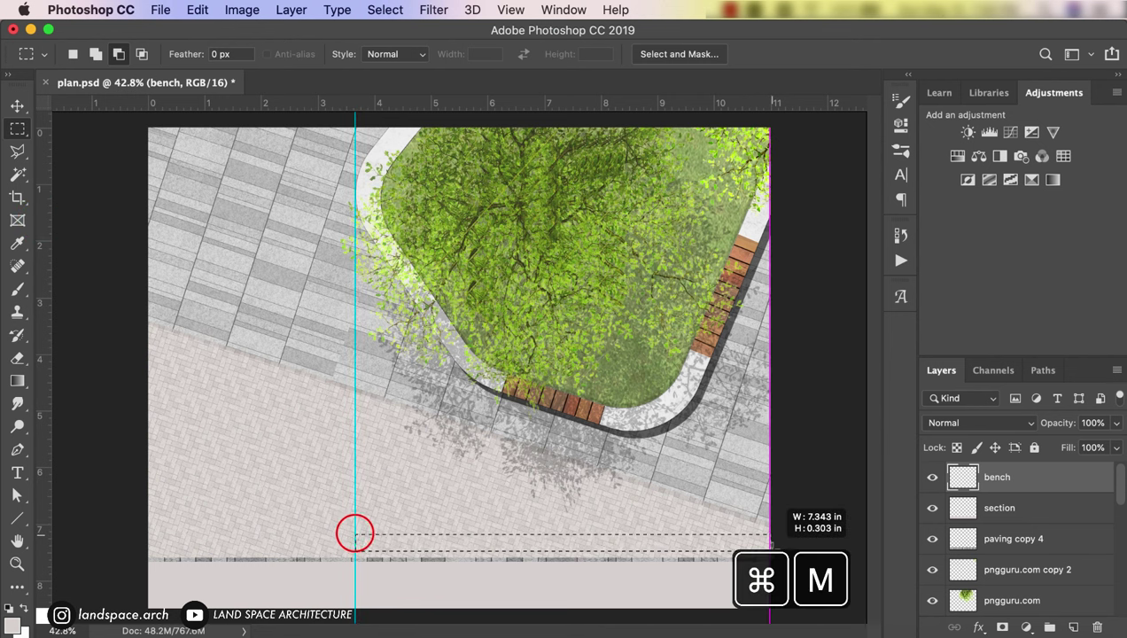
pyautogui.hotkey('ctrl', 'BackSpace')
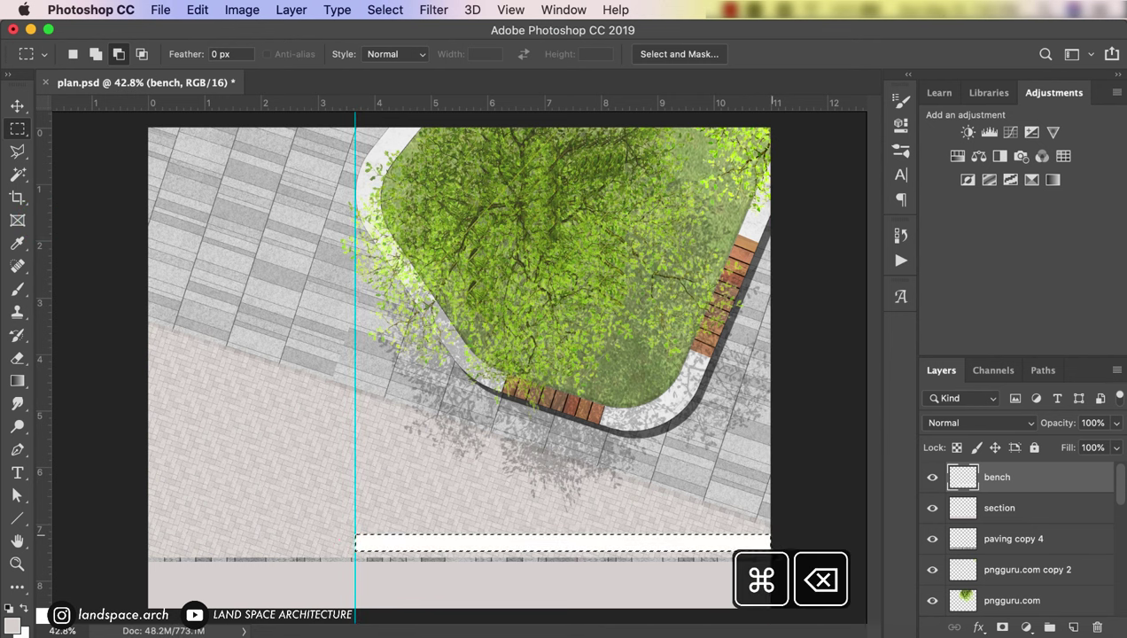
# Step: Move the guide toward the left edge and duplicate the bench layer as bench copy
pyautogui.press('v')
pyautogui.moveTo(354, 451); pyautogui.dragTo(71, 453)
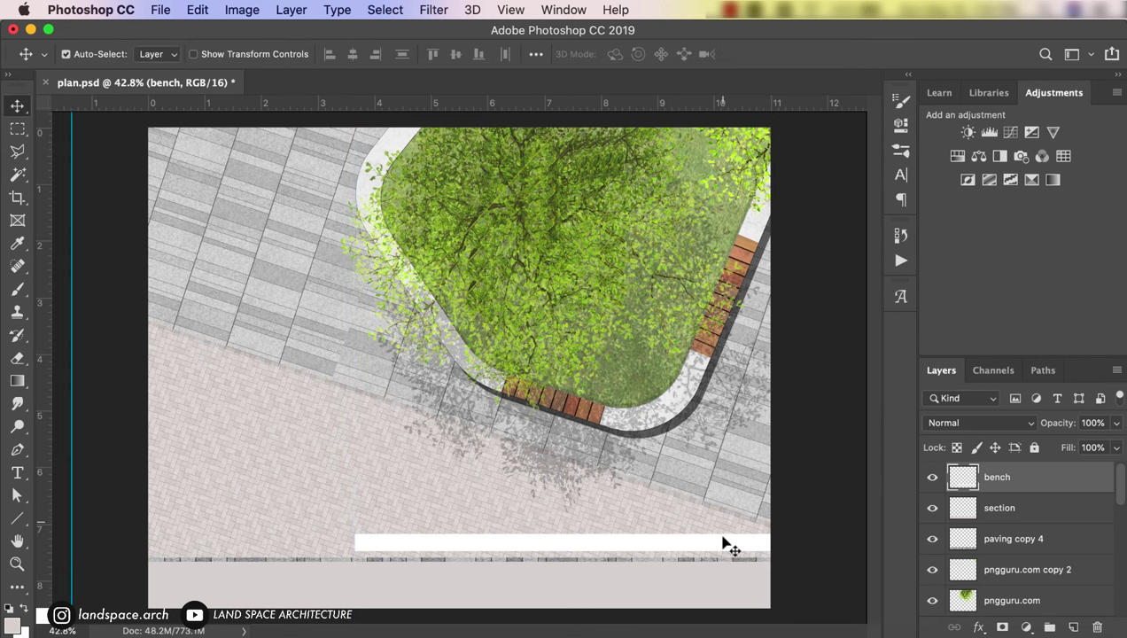
pyautogui.moveTo(989, 487); pyautogui.dragTo(948, 512)
# Step: Give the bench layer a Stroke layer style
pyautogui.doubleClick(964, 477)
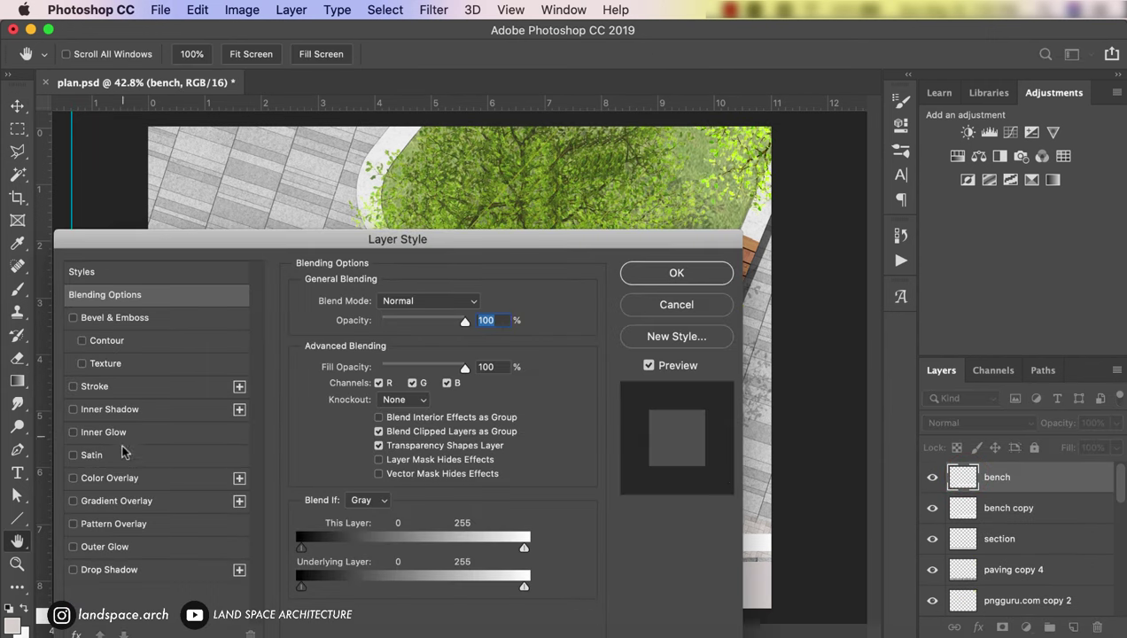
pyautogui.click(105, 388)
pyautogui.moveTo(239, 241)
pyautogui.mouseDown()
pyautogui.moveTo(202, 601)
pyautogui.moveTo(213, 590)
pyautogui.mouseUp()
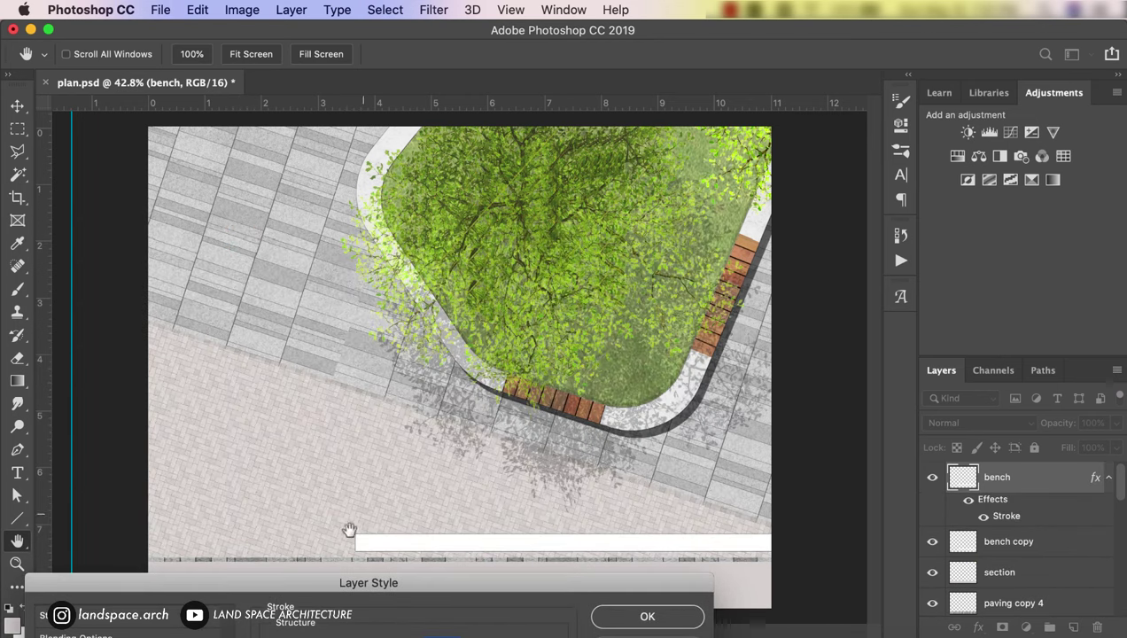
pyautogui.click(623, 617)
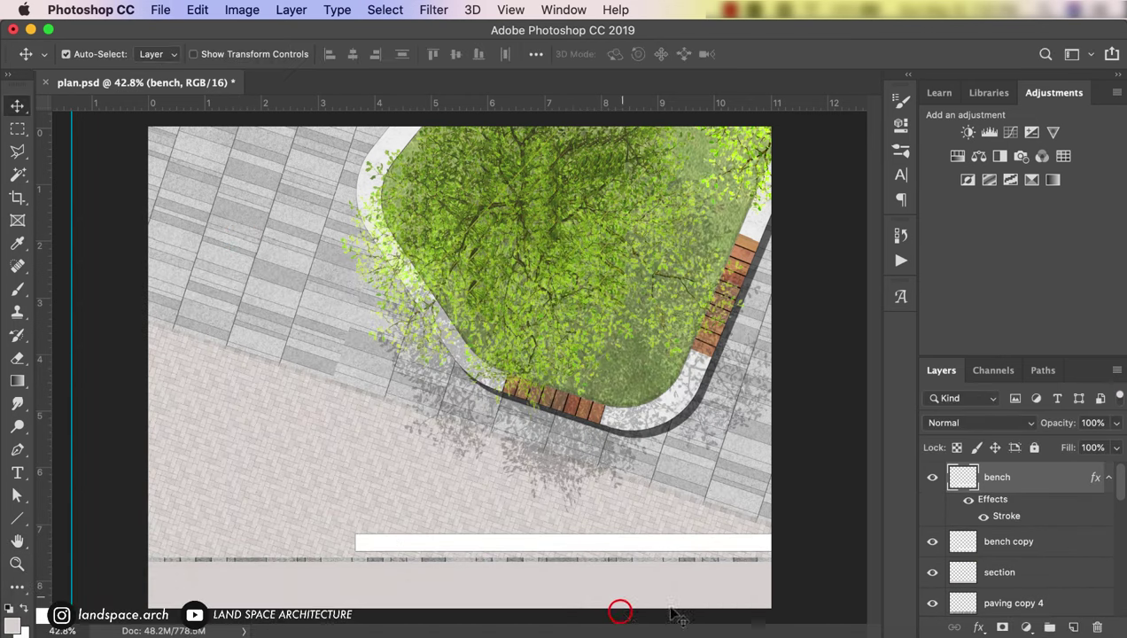
# Step: Copy the stroke effect to bench copy and offset it right and down as a shadow
pyautogui.click(1023, 547)
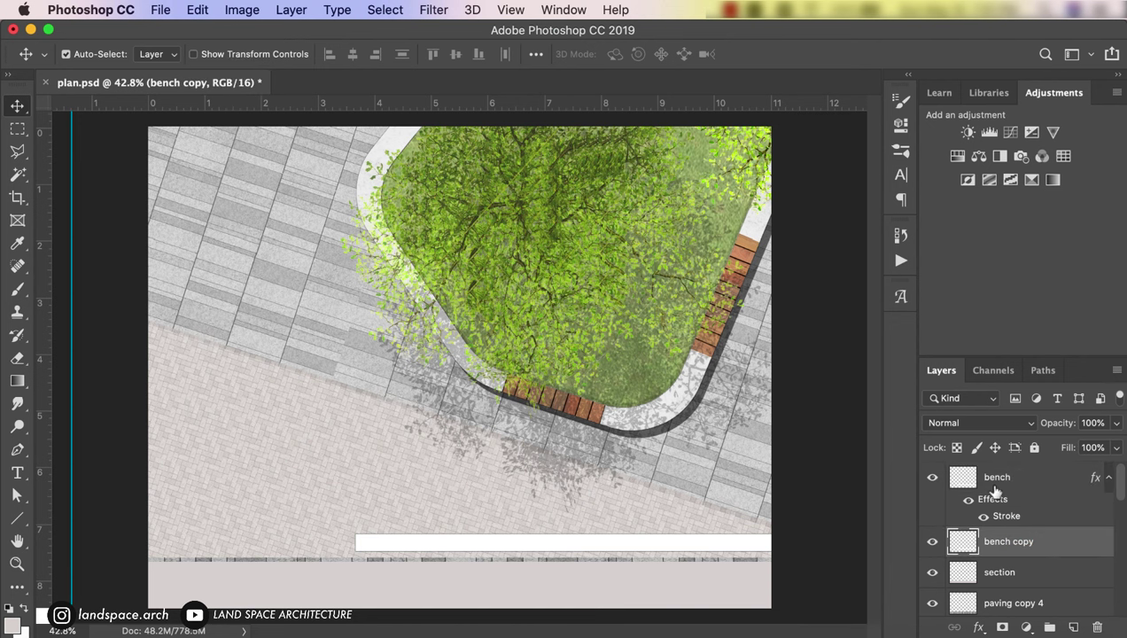
pyautogui.moveTo(992, 501); pyautogui.dragTo(992, 542)
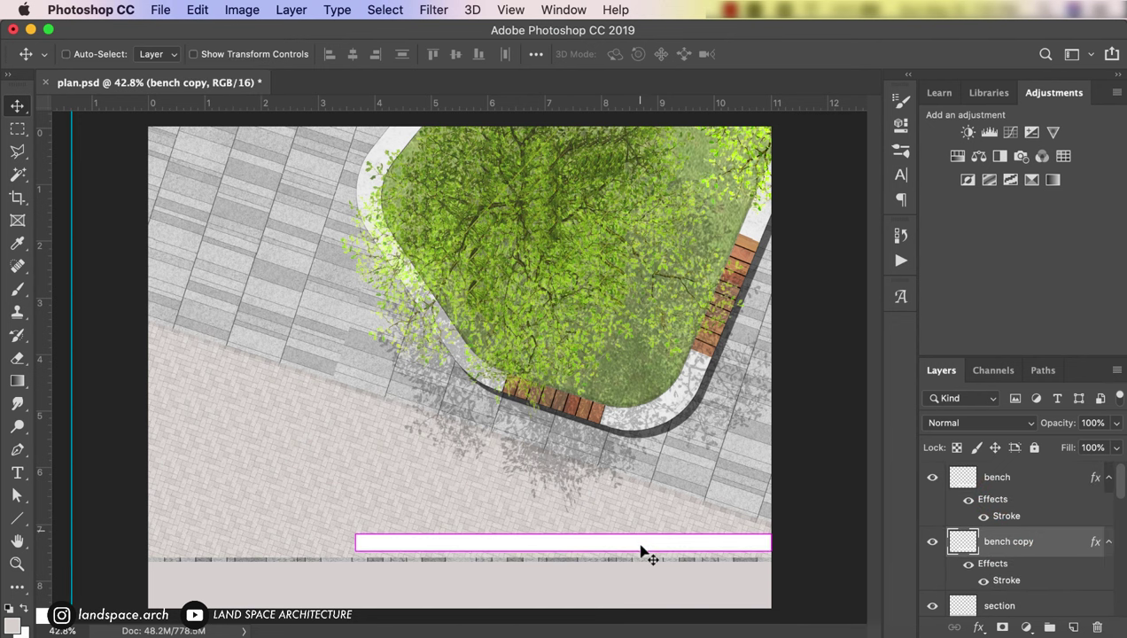
pyautogui.hotkey('ctrl', 't')
pyautogui.moveTo(642, 548); pyautogui.dragTo(666, 555)
pyautogui.press('Return')
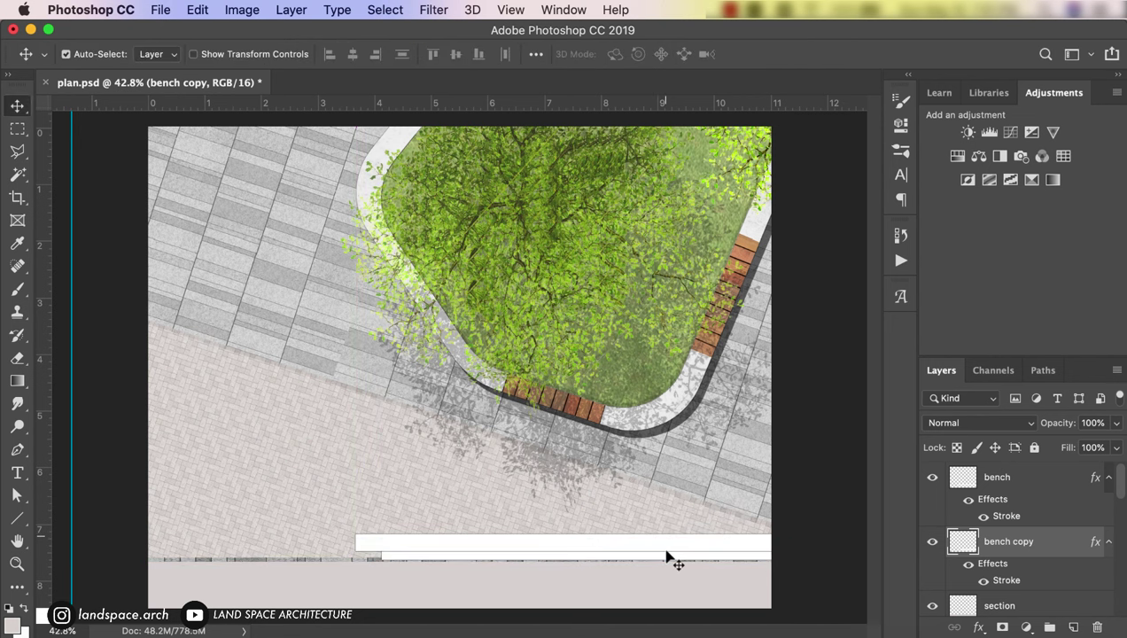
# Step: Move bench copy below paving copy 4 and set its Hue/Saturation lightness to -11
pyautogui.scroll(-2, 966, 576)
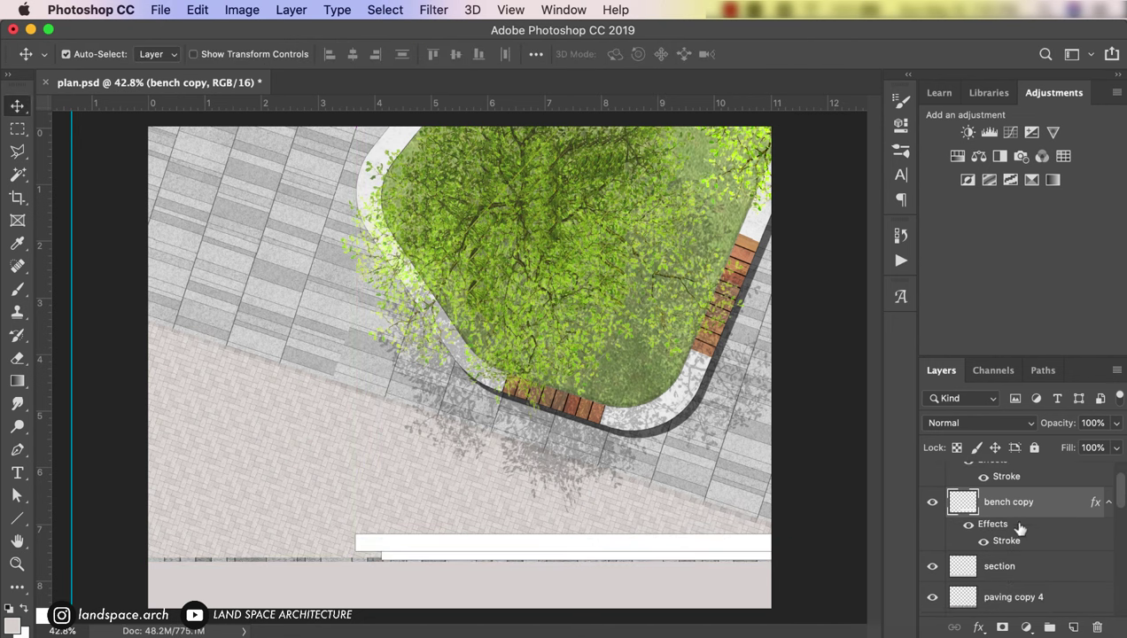
pyautogui.moveTo(1021, 502); pyautogui.dragTo(1019, 600)
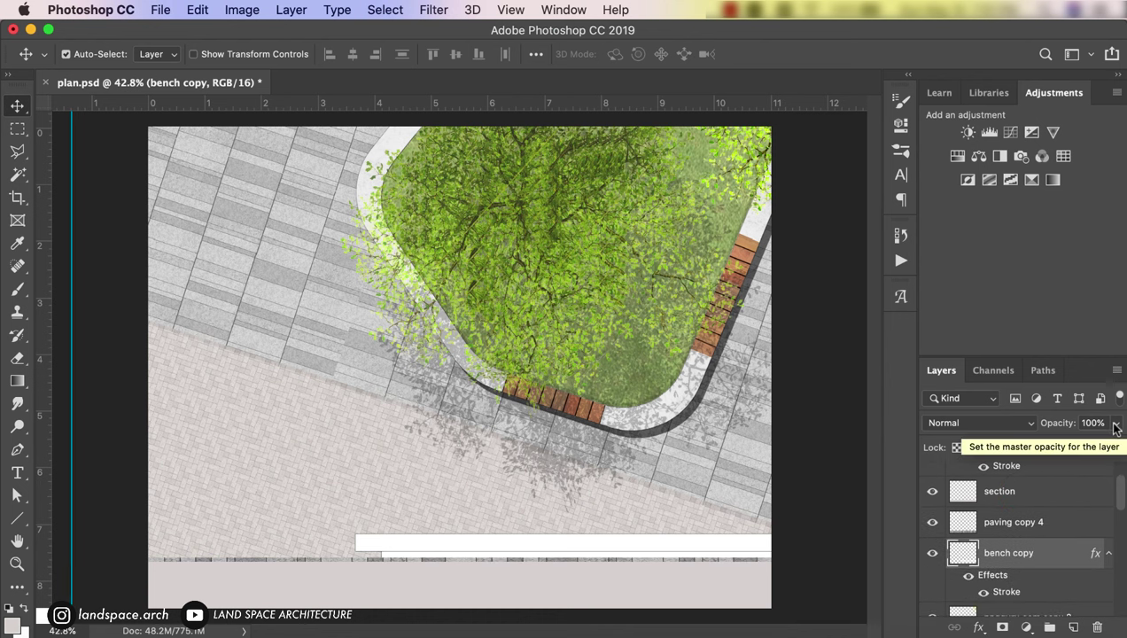
pyautogui.press('super+u')
pyautogui.click(785, 296)
pyautogui.moveTo(785, 298)
pyautogui.mouseDown()
pyautogui.moveTo(808, 297)
pyautogui.moveTo(795, 300)
pyautogui.mouseUp()
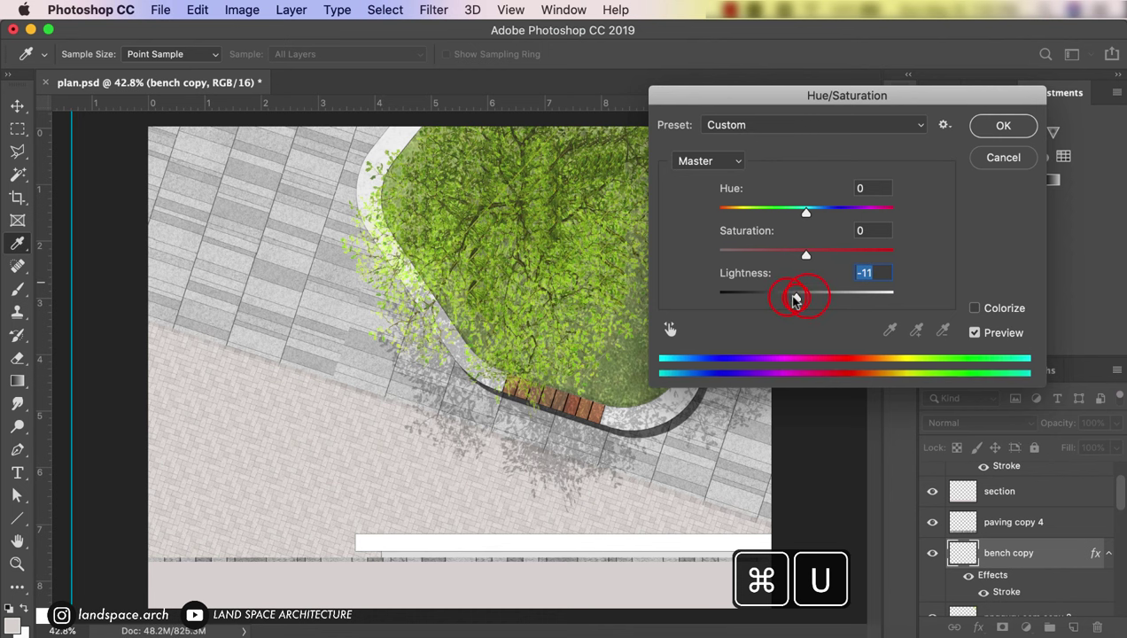
pyautogui.press('Return')
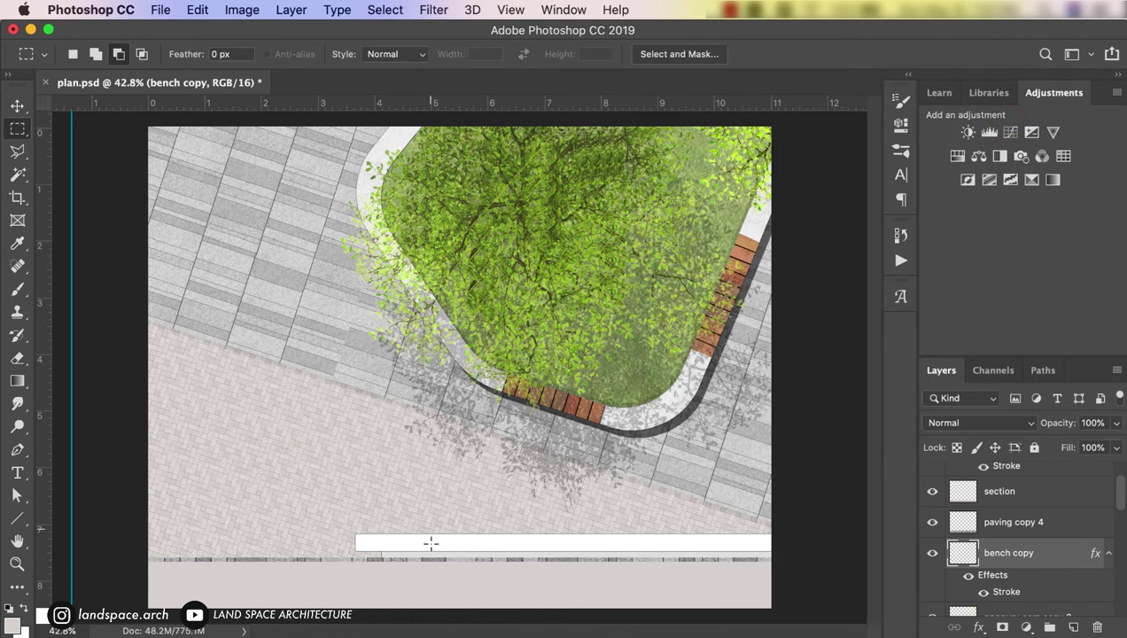
# Step: Select the whole white bench strip with the Magic Wand
pyautogui.moveTo(450, 545); pyautogui.dragTo(514, 560)
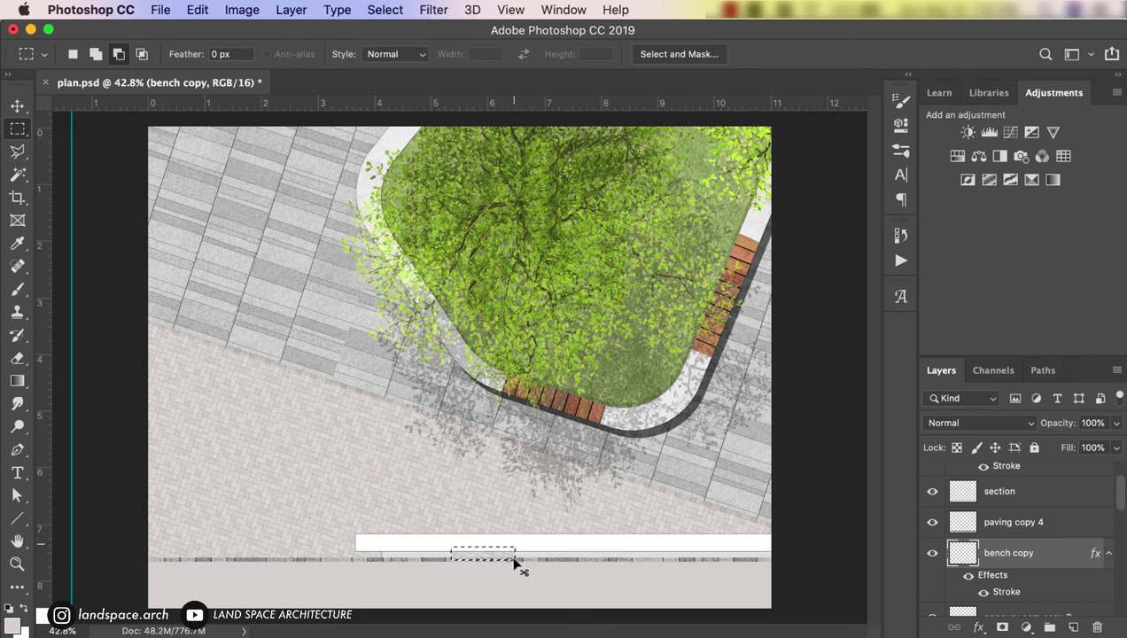
pyautogui.moveTo(622, 547); pyautogui.dragTo(684, 545)
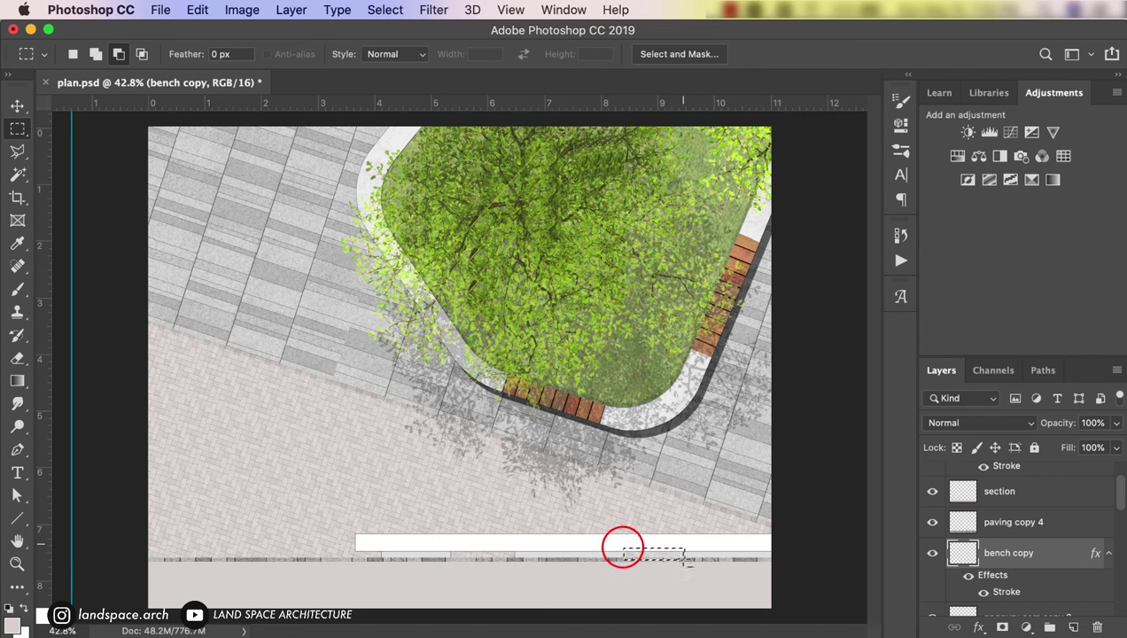
pyautogui.press('v')
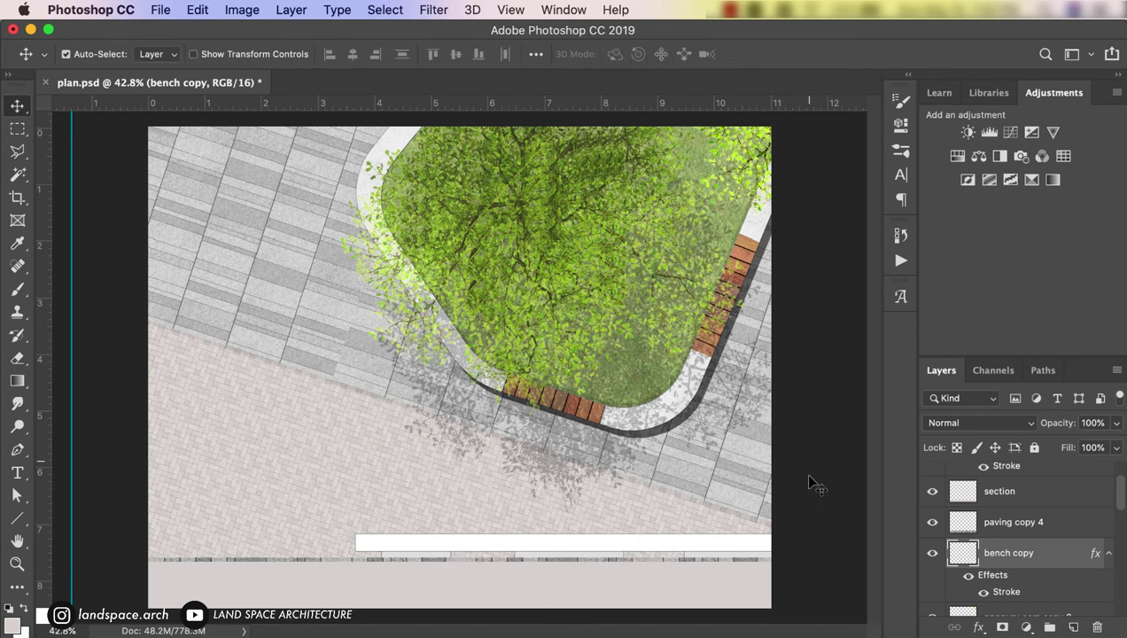
pyautogui.press('w')
pyautogui.click(744, 535)
# Step: Brush grey shading left to right along the strip at 41% opacity, size 600, then deselect
pyautogui.press('b')
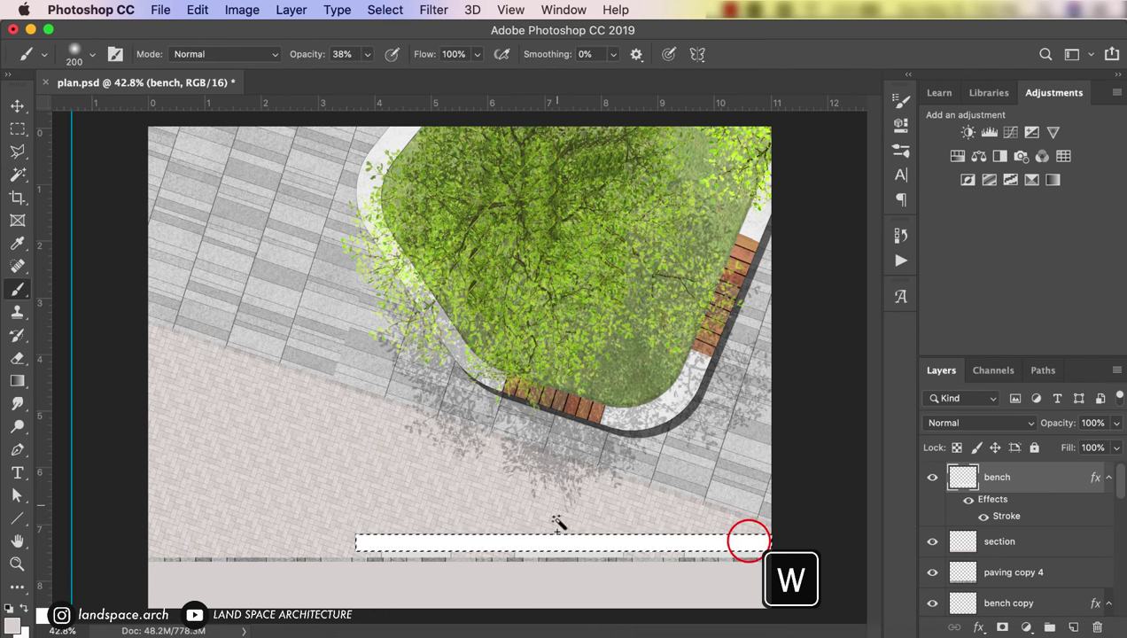
pyautogui.click(366, 54)
pyautogui.moveTo(369, 75); pyautogui.dragTo(372, 78)
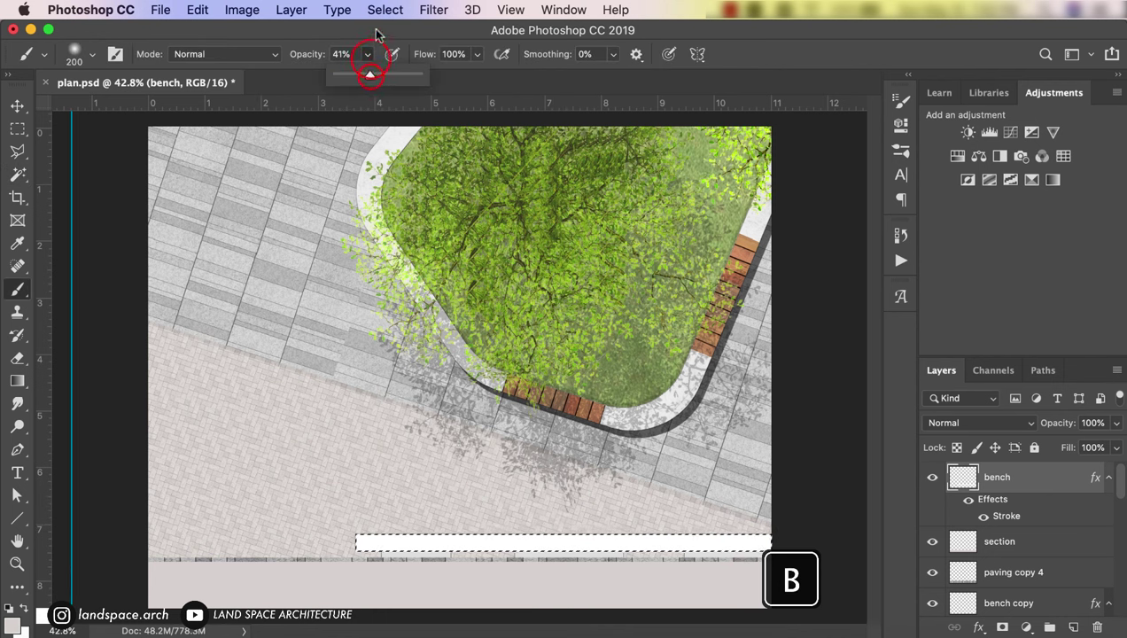
pyautogui.click(375, 29)
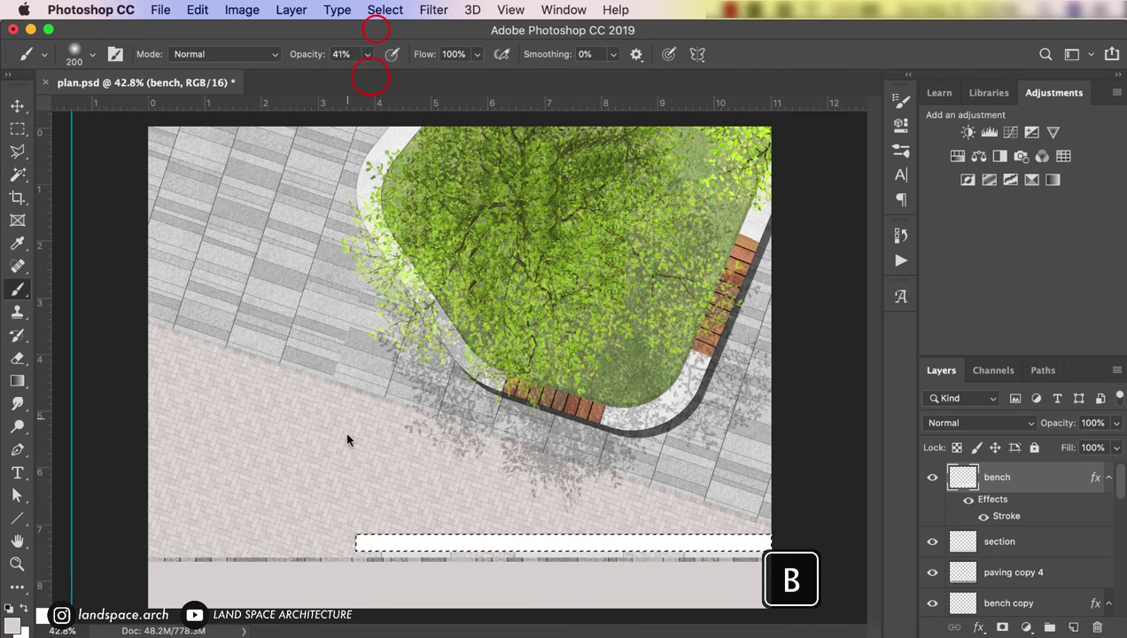
pyautogui.moveTo(349, 528); pyautogui.dragTo(465, 537)
pyautogui.click(357, 549)
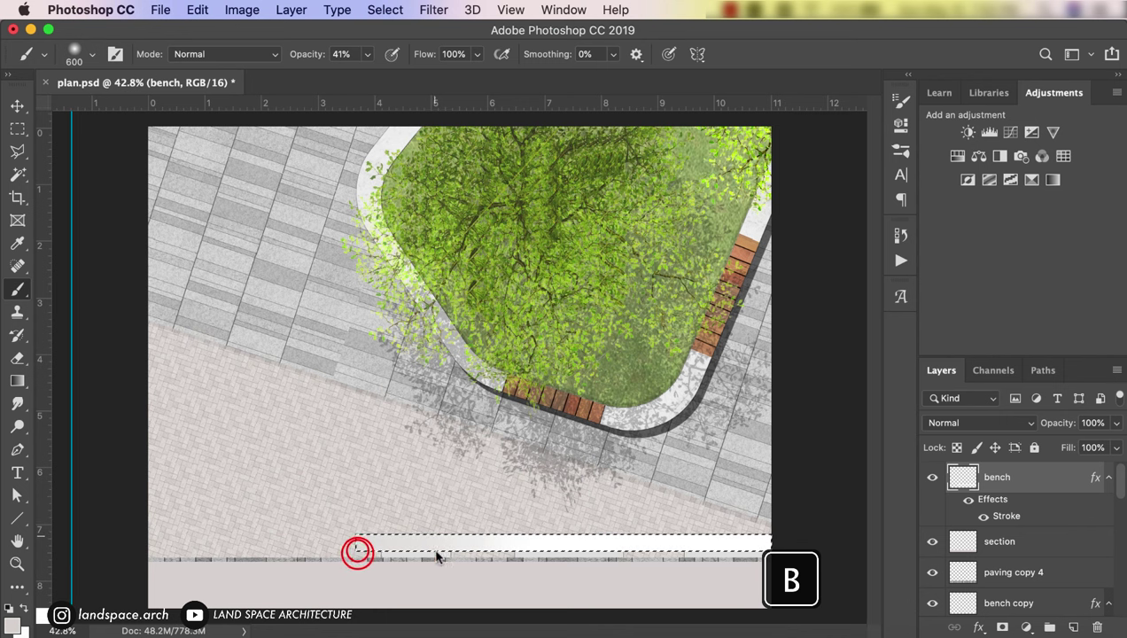
pyautogui.keyDown('shift'); pyautogui.click(789, 544); pyautogui.keyUp('shift')
pyautogui.hotkey('ctrl', 'd')
# Step: Duplicate the wooden bench layer to the top, rotate it and move it onto the white strip
pyautogui.press('v')
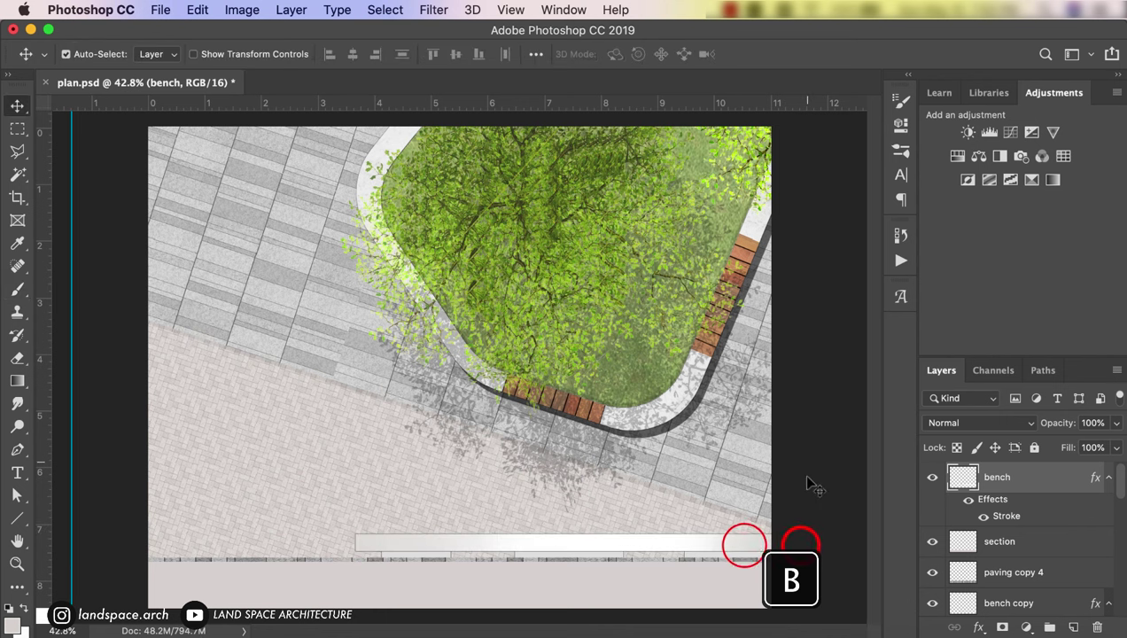
pyautogui.click(747, 246)
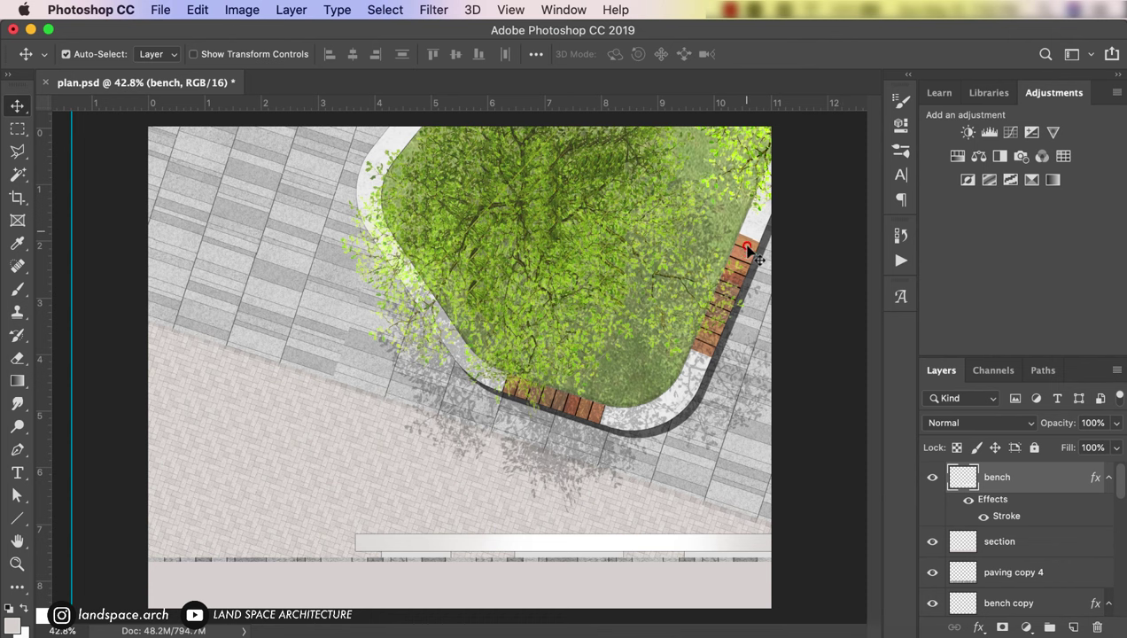
pyautogui.moveTo(1017, 608); pyautogui.dragTo(1017, 431)
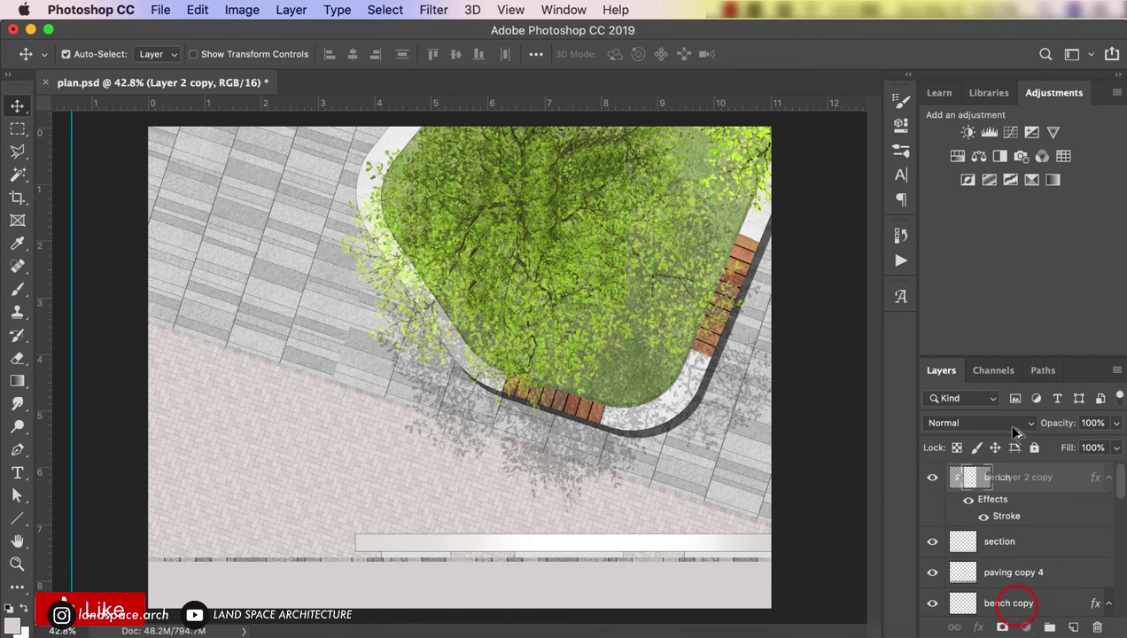
pyautogui.moveTo(1008, 479); pyautogui.dragTo(1008, 483)
pyautogui.hotkey('ctrl', 't')
pyautogui.moveTo(791, 210); pyautogui.dragTo(802, 291)
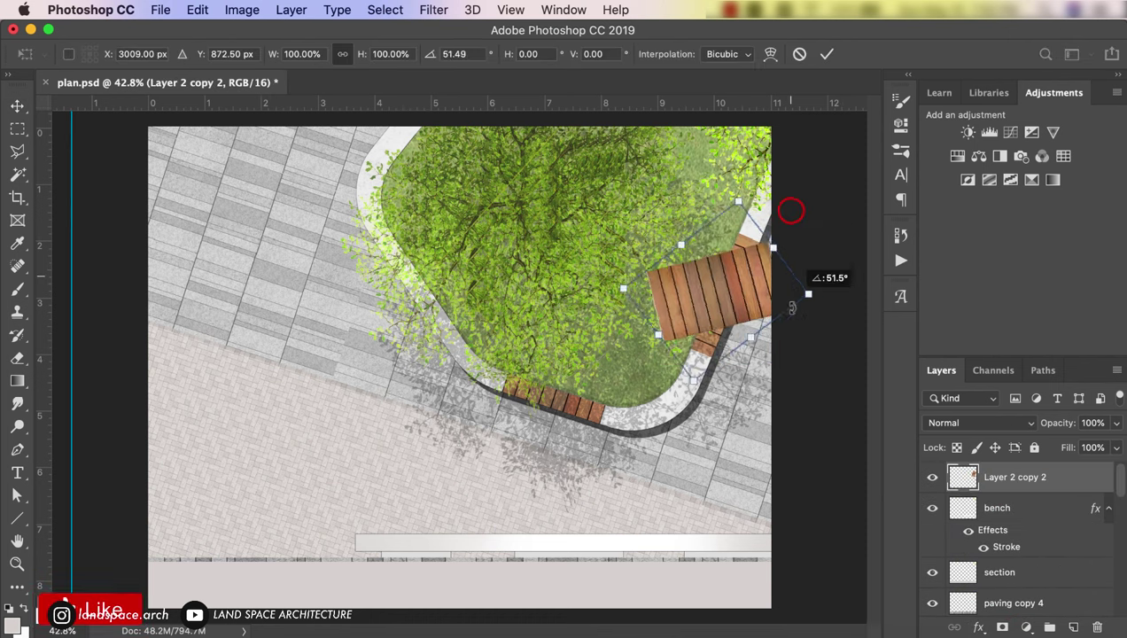
pyautogui.moveTo(716, 292); pyautogui.dragTo(538, 544)
pyautogui.press('Return')
# Step: Move the wooden bench copy below the bench layer and centre it across the white strip
pyautogui.moveTo(1007, 477); pyautogui.dragTo(1007, 553)
pyautogui.hotkey('ctrl', 't')
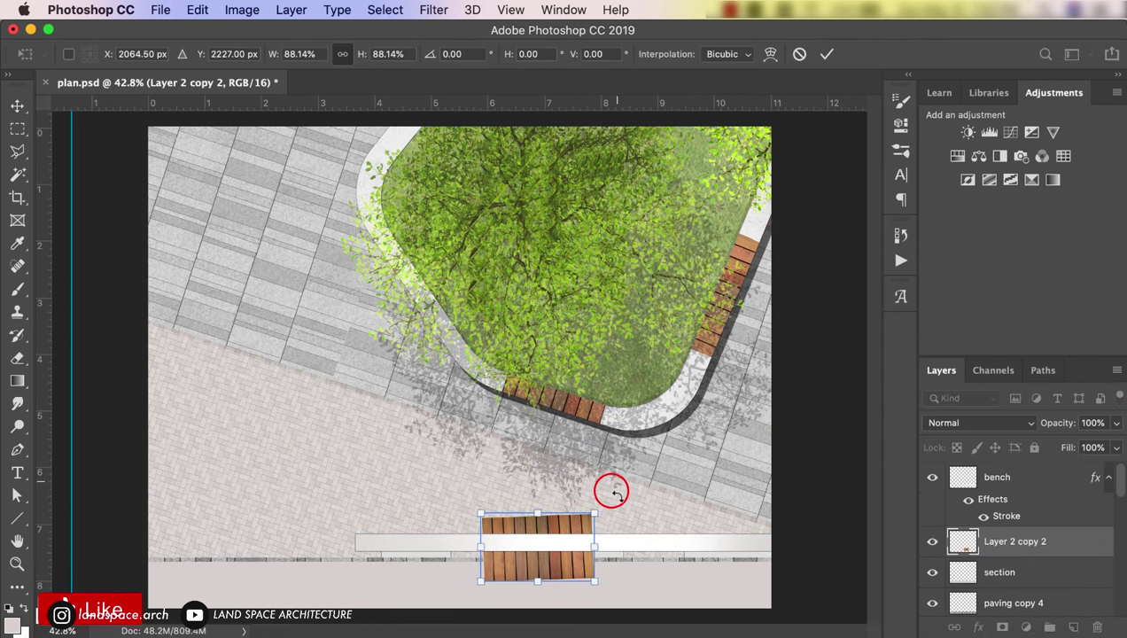
pyautogui.moveTo(618, 489); pyautogui.dragTo(616, 487)
pyautogui.moveTo(567, 528); pyautogui.dragTo(577, 546)
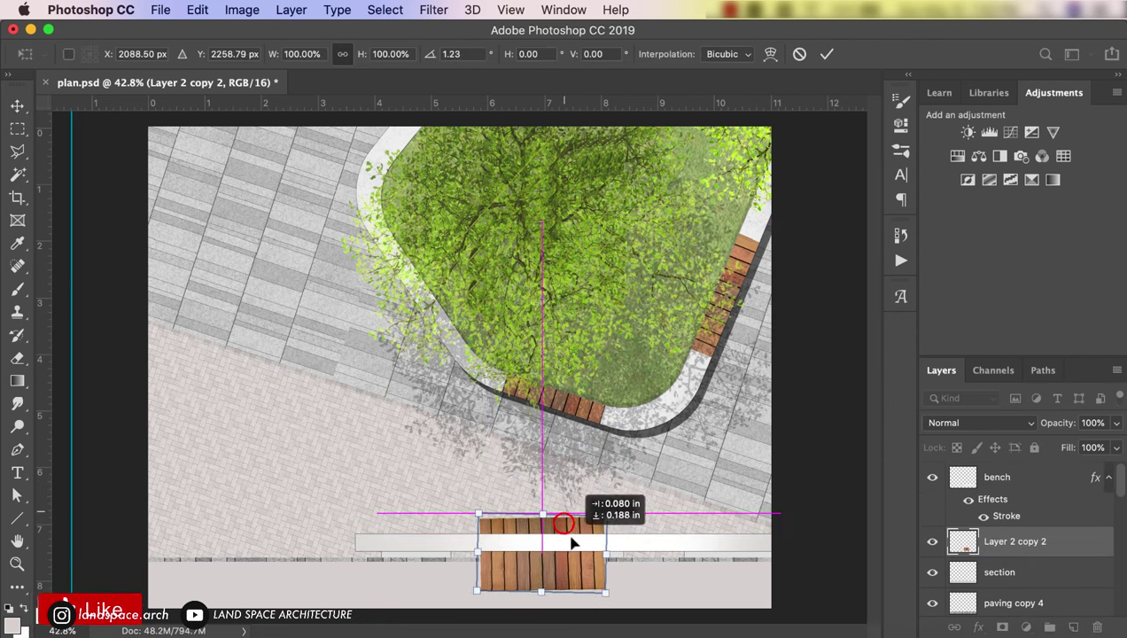
pyautogui.press('Return')
pyautogui.scroll(4, 579, 543)
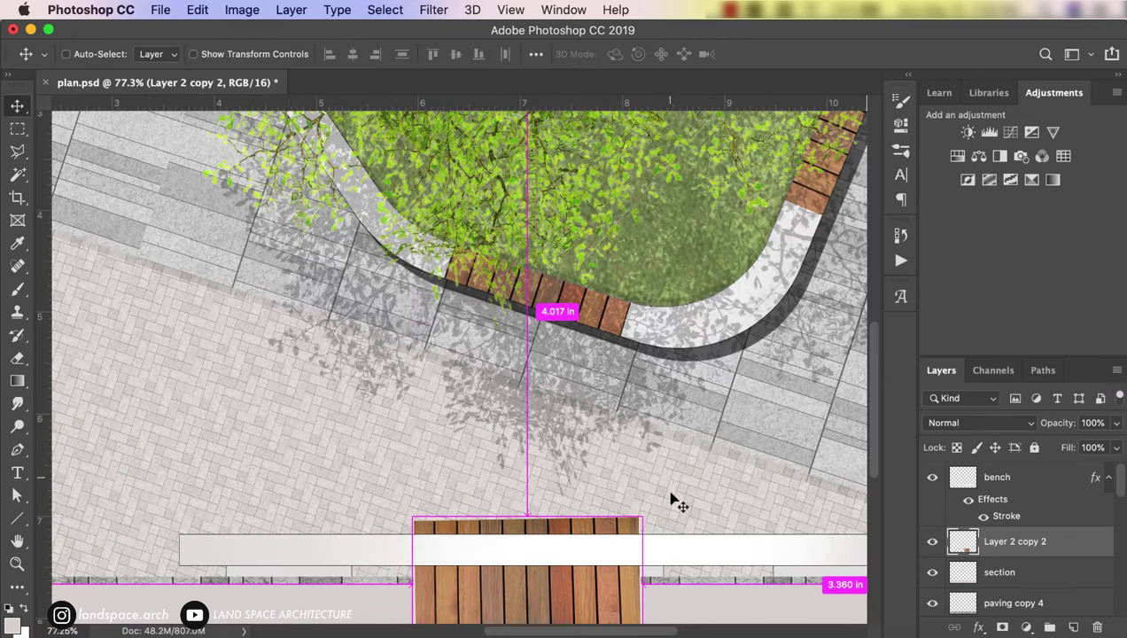
# Step: Try slight rotations of the wooden bench, discard them, and nudge it down slightly
pyautogui.hotkey('ctrl', 't')
pyautogui.moveTo(670, 488); pyautogui.dragTo(670, 486)
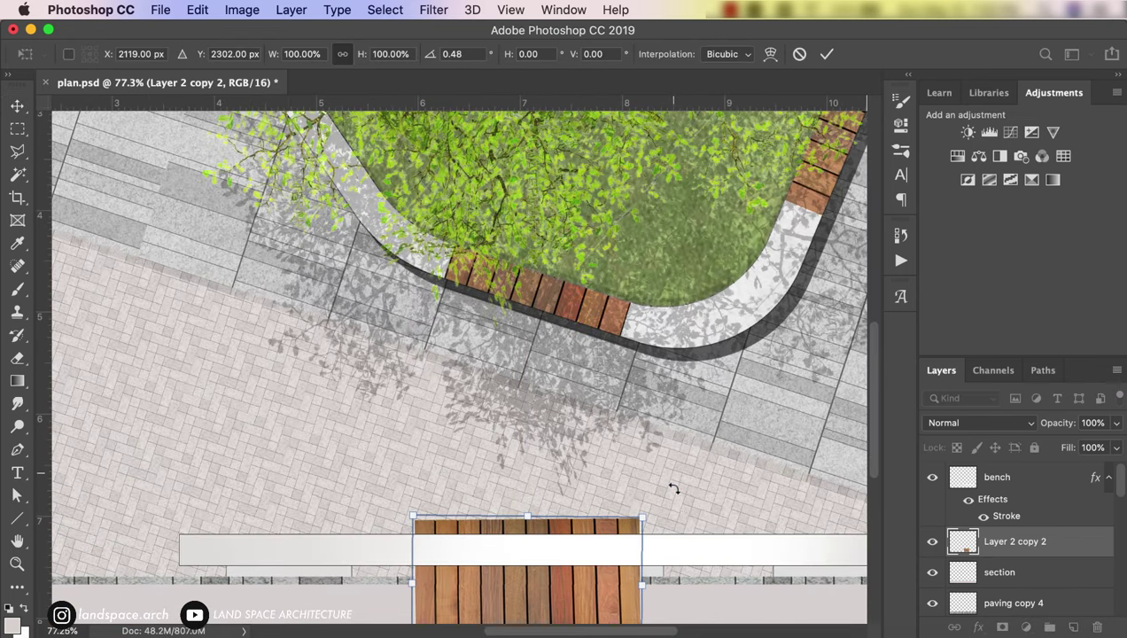
pyautogui.press('Escape')
pyautogui.scroll(-1, 675, 496)
pyautogui.hscroll(1, 675, 496)
pyautogui.hotkey('ctrl', 't')
pyautogui.moveTo(662, 479); pyautogui.dragTo(663, 481)
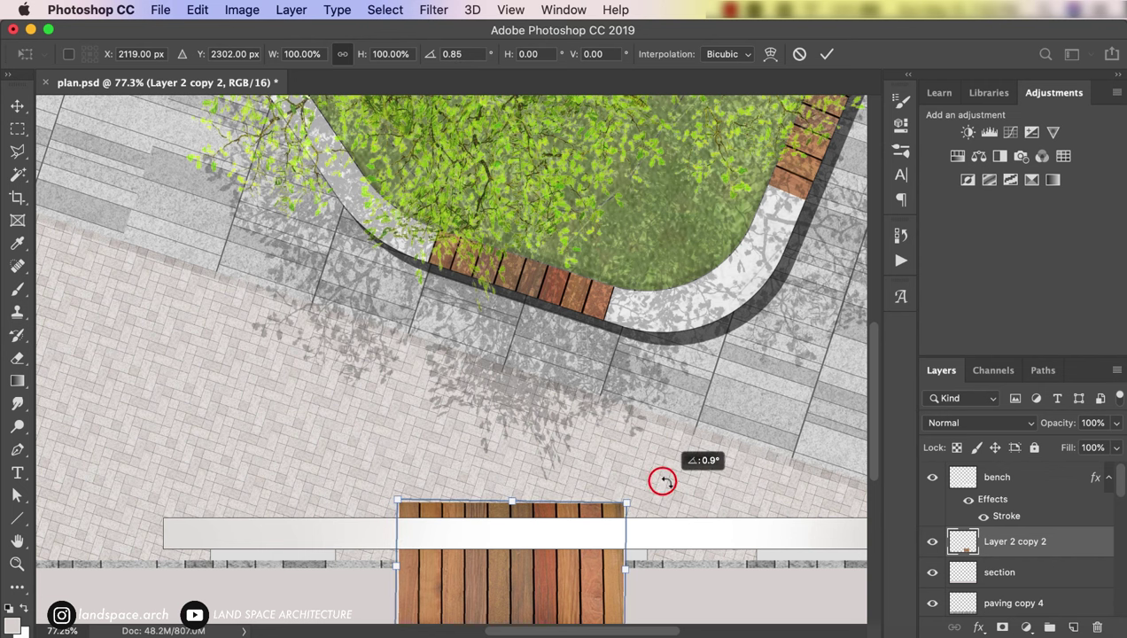
pyautogui.press('Escape')
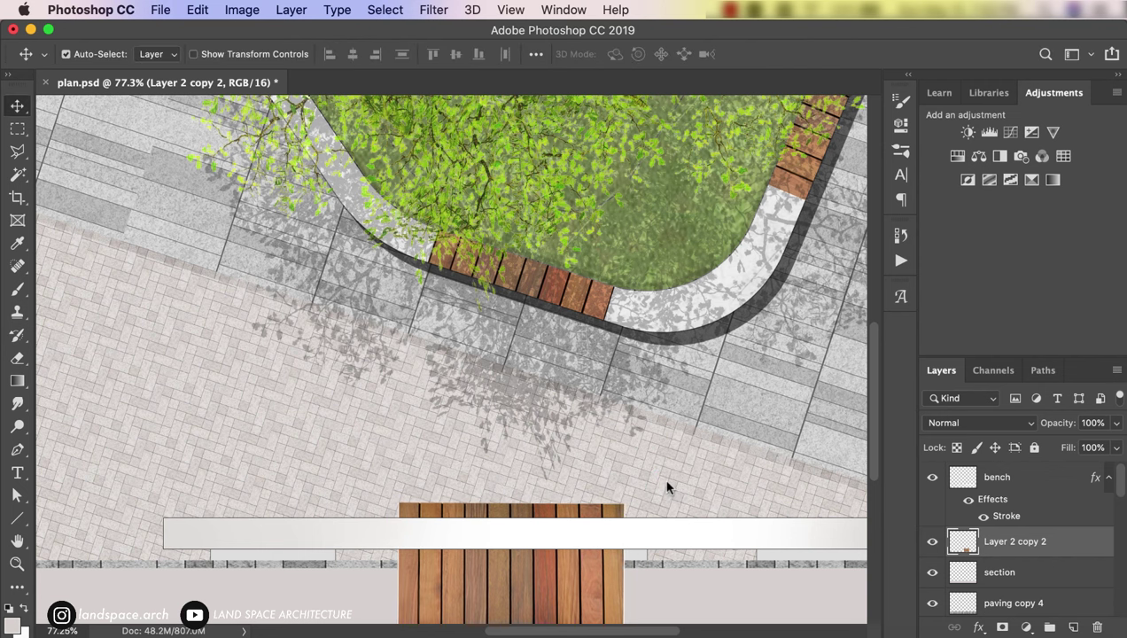
pyautogui.moveTo(668, 487); pyautogui.dragTo(671, 490)
pyautogui.scroll(-1, 363, 470)
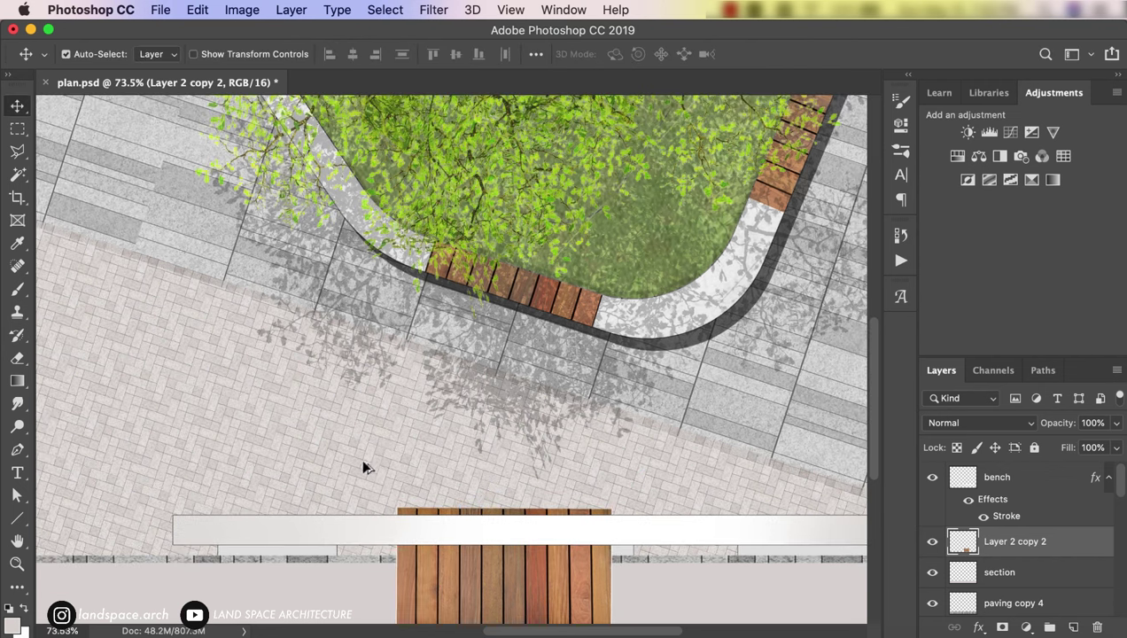
# Step: Put the wooden bench above the white strip, nudge it down and fine-tune its angle
pyautogui.moveTo(1017, 534); pyautogui.dragTo(1016, 474)
pyautogui.press('Down')
pyautogui.press('Down')
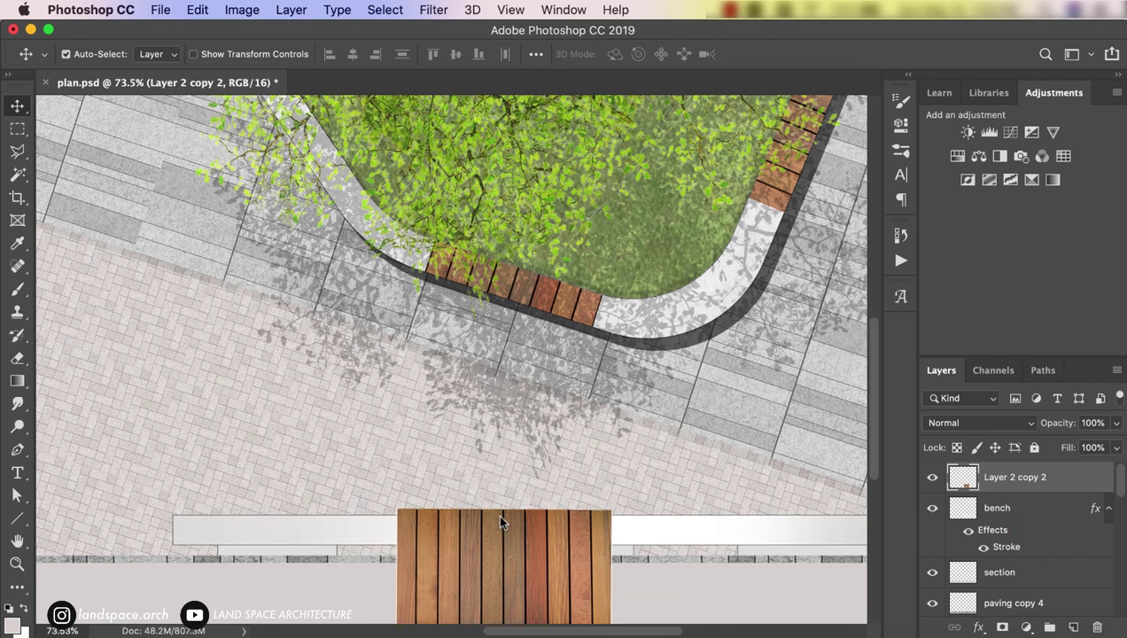
pyautogui.press('Down')
pyautogui.press('Down')
pyautogui.press('Down')
pyautogui.press('Down')
pyautogui.press('Down')
pyautogui.hotkey('ctrl', 't')
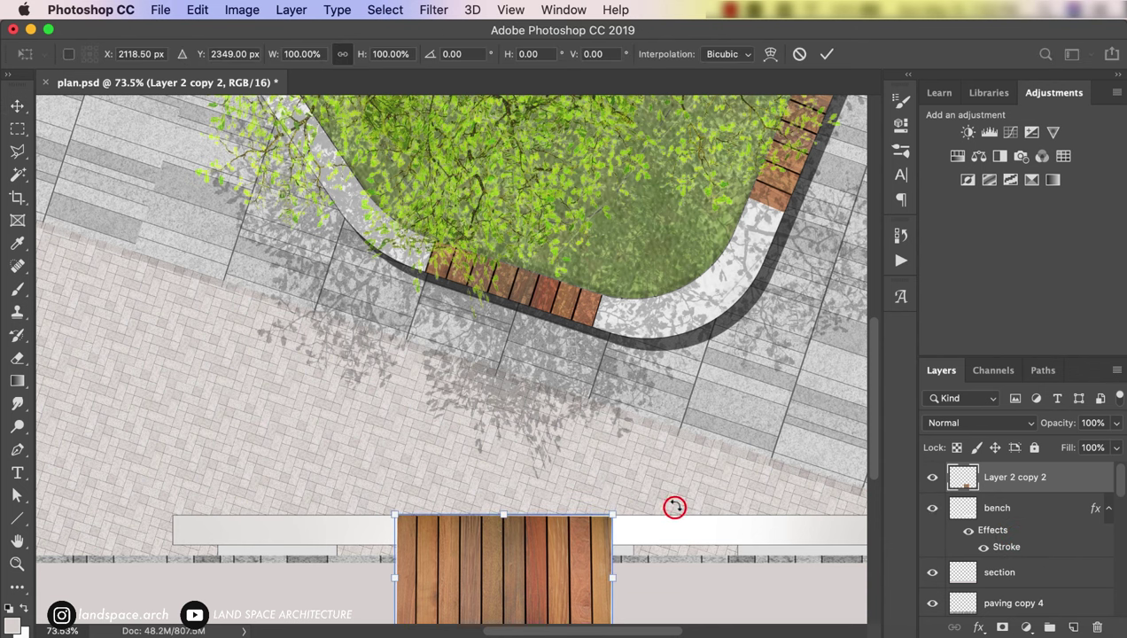
pyautogui.moveTo(673, 506); pyautogui.dragTo(678, 503)
pyautogui.press('Return')
# Step: Delete unwanted parts of the wood strip, including its right end, using rectangular selections
pyautogui.press('m')
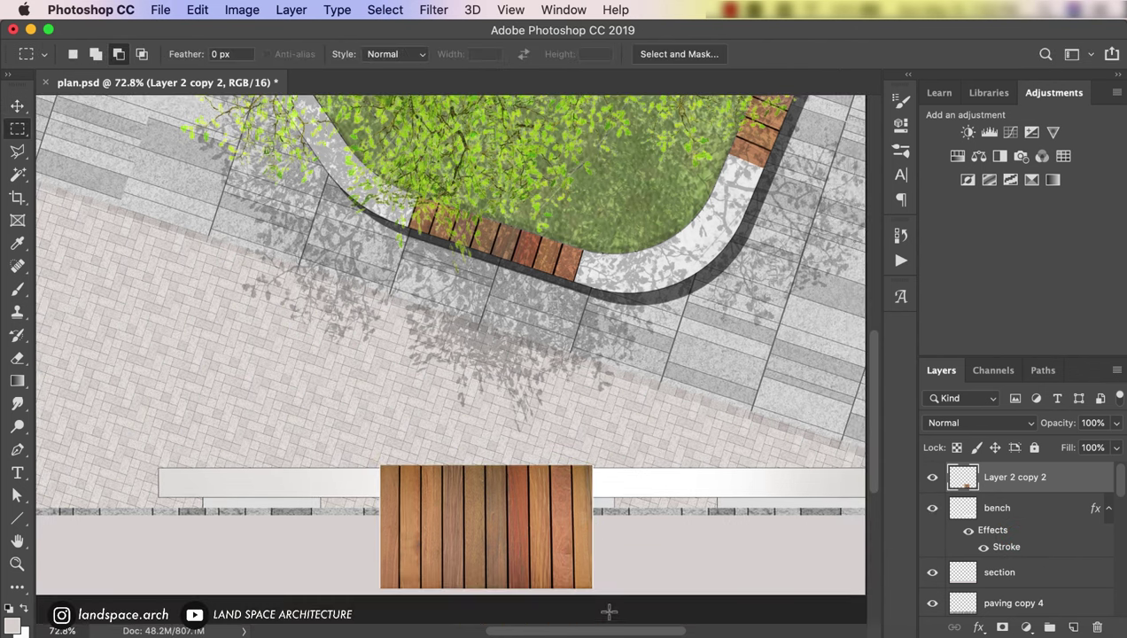
pyautogui.moveTo(625, 606); pyautogui.dragTo(333, 475)
pyautogui.press('Delete')
pyautogui.hotkey('ctrl', 'd')
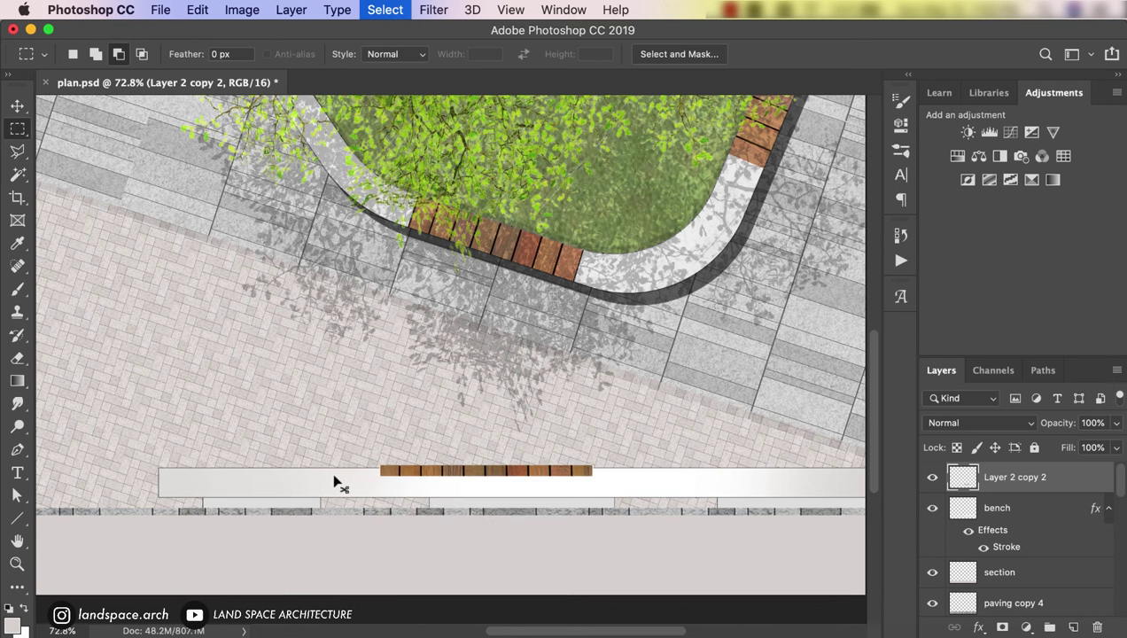
pyautogui.press('v')
pyautogui.press('m')
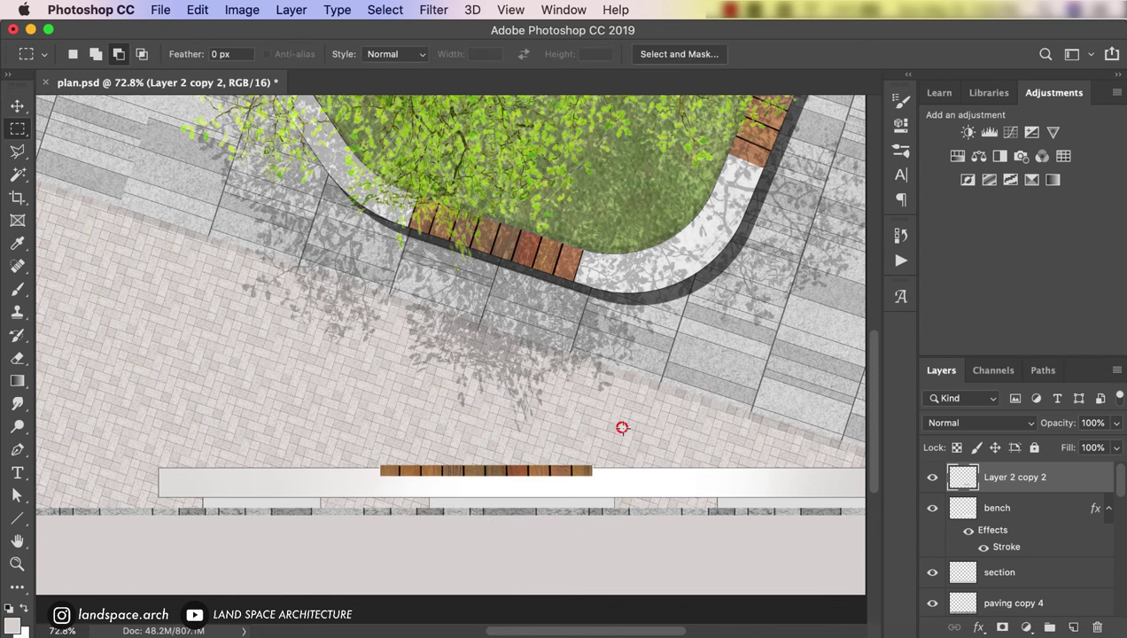
pyautogui.moveTo(623, 428); pyautogui.dragTo(574, 492)
pyautogui.press('Delete')
pyautogui.press('v')
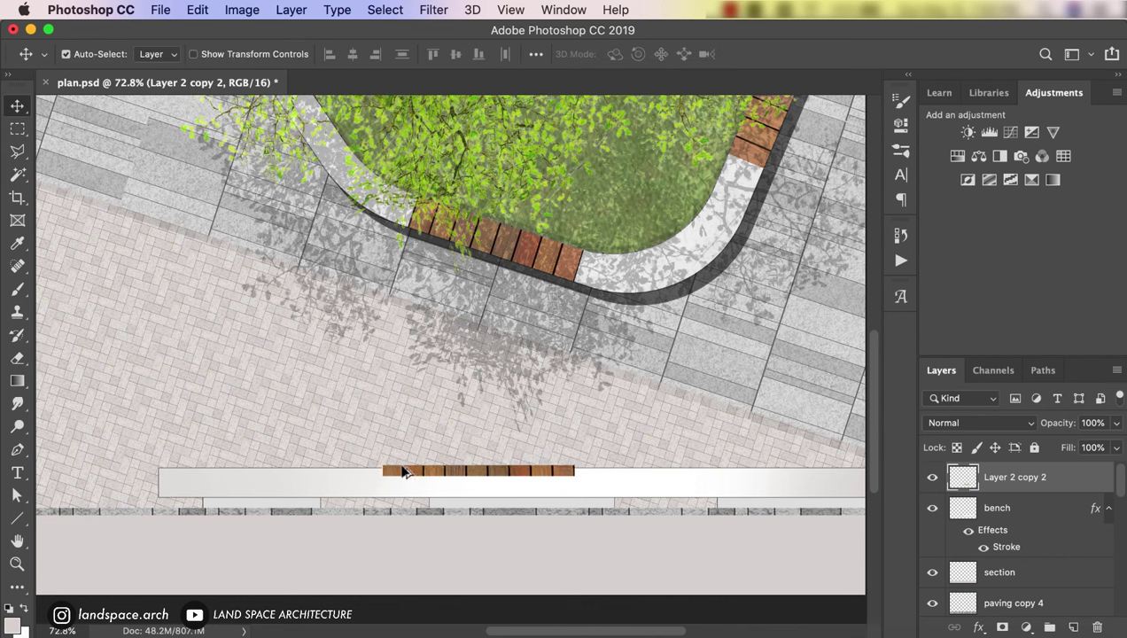
# Step: Duplicate the wood strip to the right and narrow the copy
pyautogui.moveTo(403, 471); pyautogui.dragTo(747, 478)
pyautogui.scroll(-2, 485, 441)
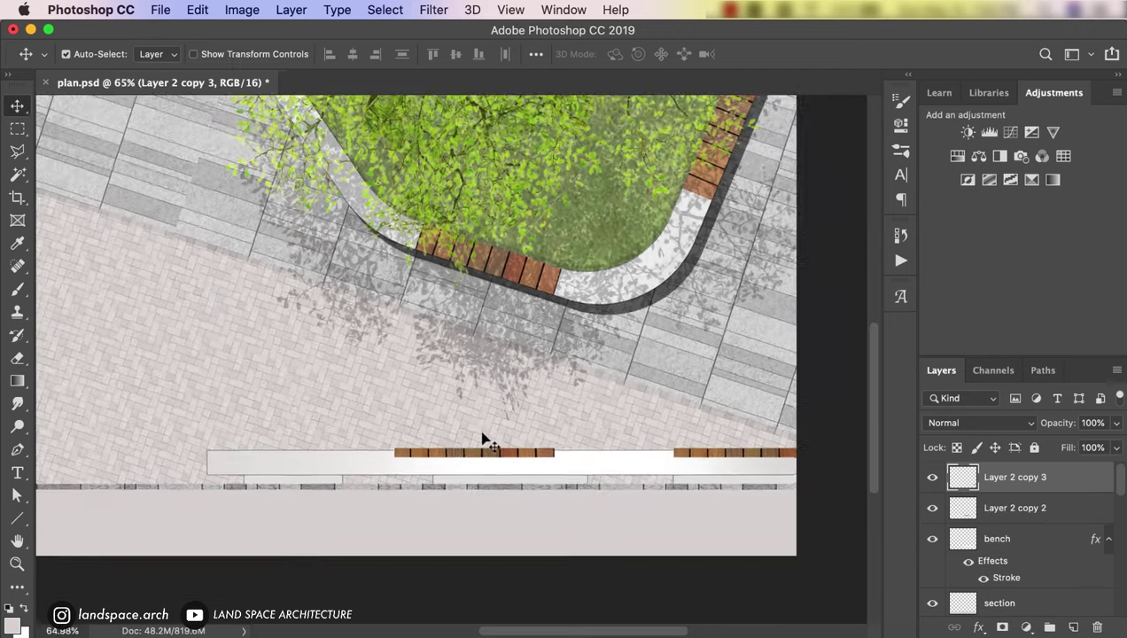
pyautogui.scroll(-2, 486, 441)
pyautogui.hotkey('ctrl', 't')
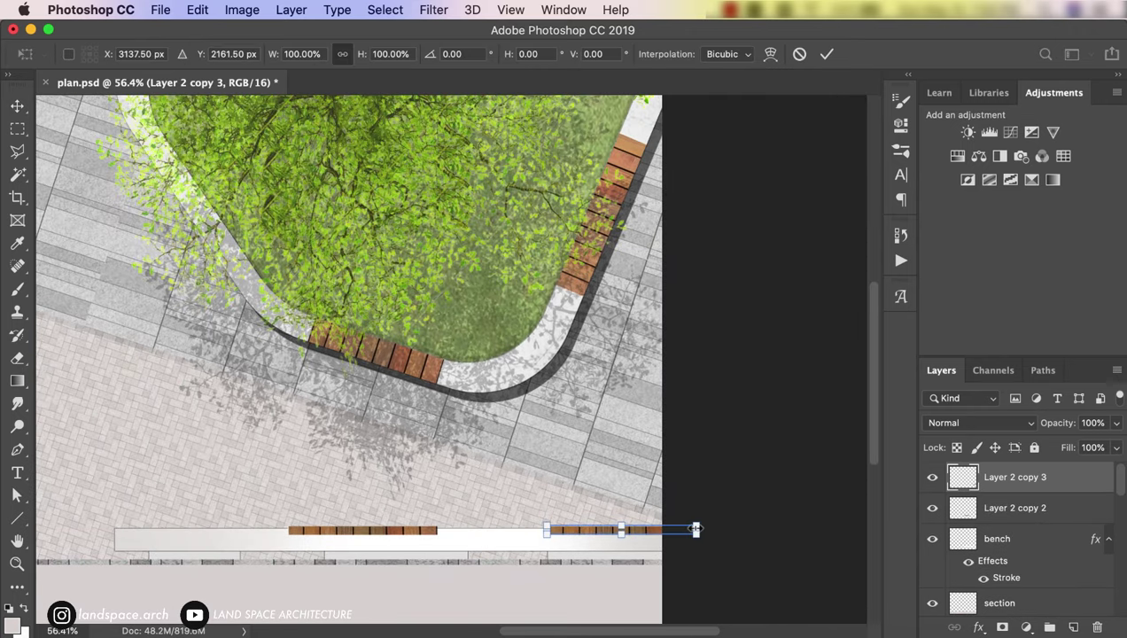
pyautogui.moveTo(696, 530); pyautogui.dragTo(642, 530)
pyautogui.press('Return')
# Step: Bring in the bush_PNG7197 bushes, shrink them and place them at the strip's left end
pyautogui.scroll(-1, 635, 544)
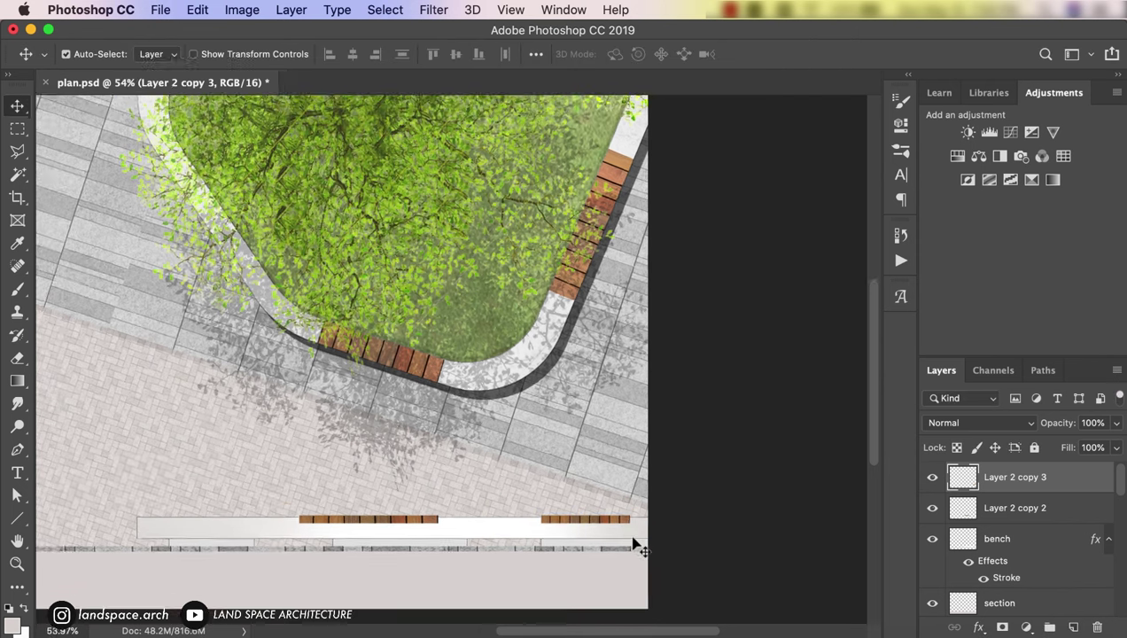
pyautogui.scroll(-1, 634, 544)
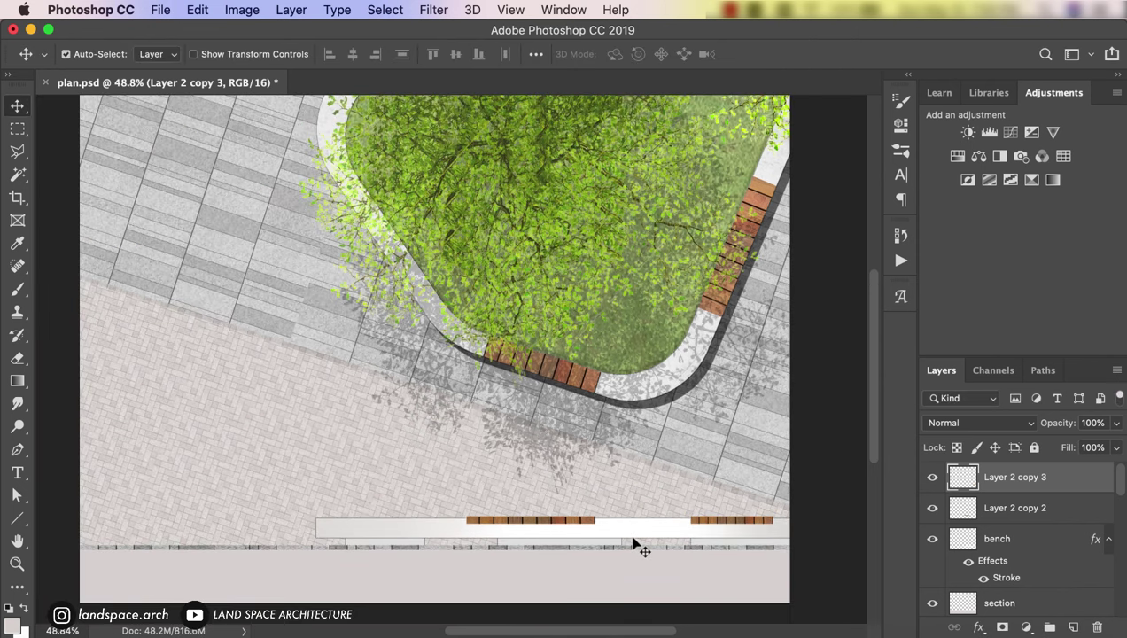
pyautogui.scroll(-1, 634, 544)
pyautogui.scroll(-1, 635, 544)
pyautogui.moveTo(549, 621); pyautogui.dragTo(530, 583)
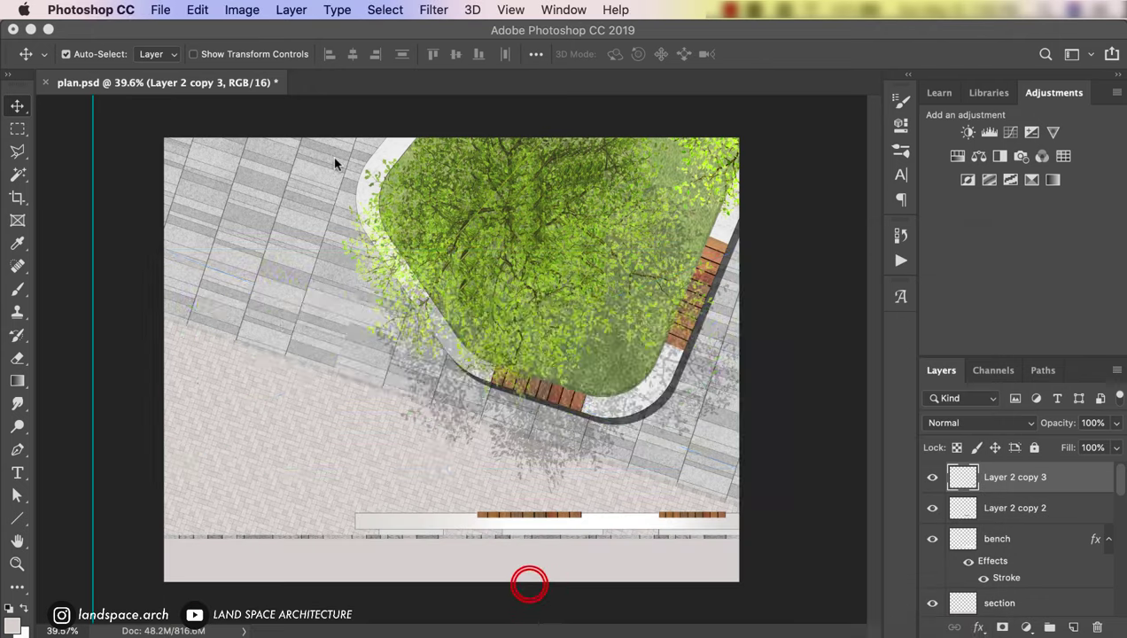
pyautogui.moveTo(450, 251)
pyautogui.mouseDown()
pyautogui.moveTo(451, 411)
pyautogui.moveTo(403, 523)
pyautogui.mouseUp()
# Step: Commit and rasterize the placed bush, then shift its hue toward yellow (−24)
pyautogui.press('Return')
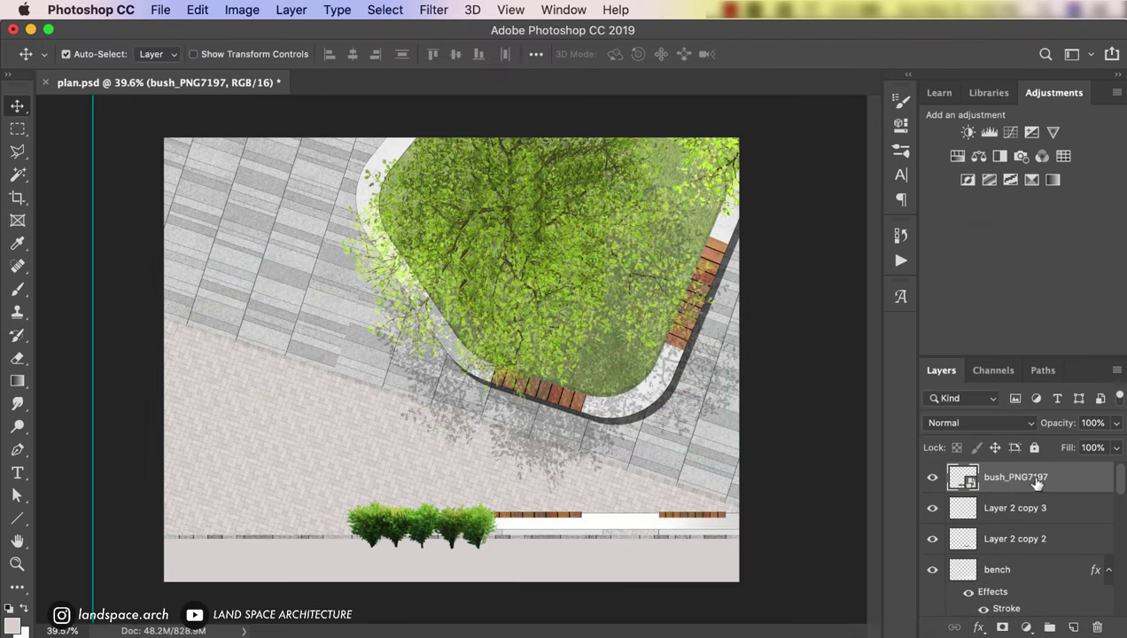
pyautogui.rightClick(1037, 481)
pyautogui.click(901, 420)
pyautogui.hotkey('ctrl', 'u')
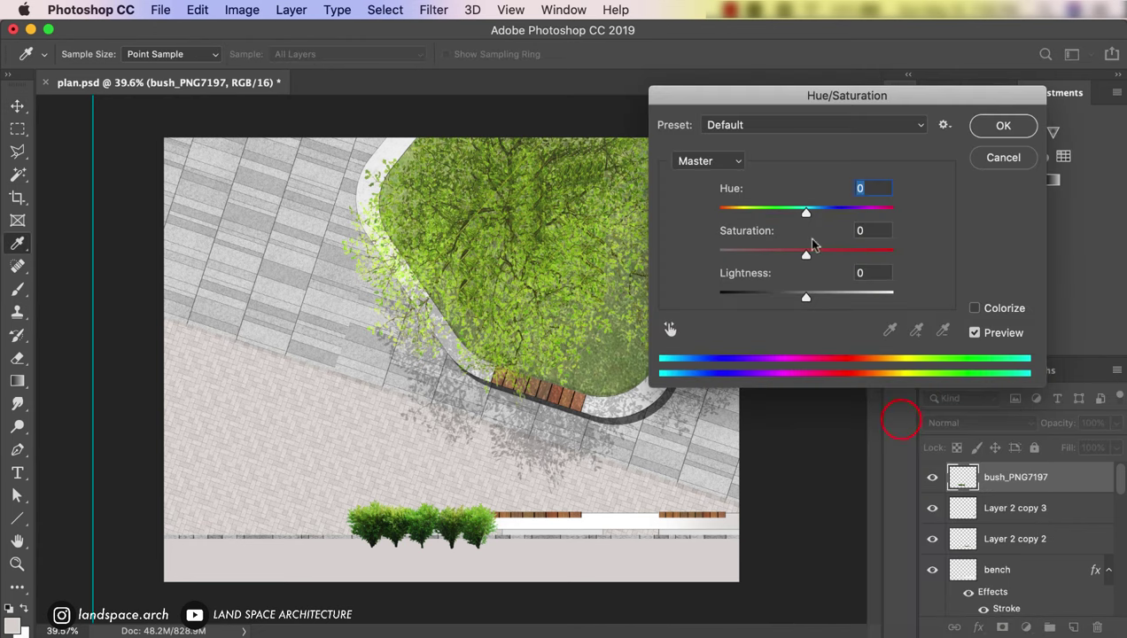
pyautogui.moveTo(805, 213); pyautogui.dragTo(785, 213)
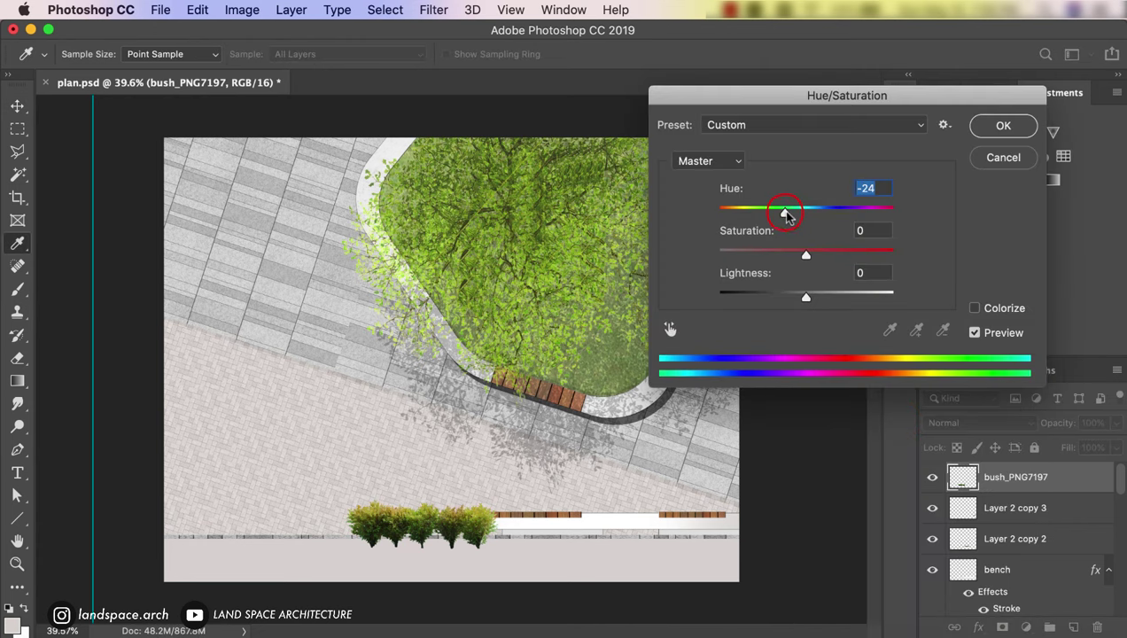
pyautogui.click(992, 126)
# Step: Move the bush layer below the bench and delete the dark bushes under the bench
pyautogui.moveTo(1016, 476); pyautogui.dragTo(1020, 560)
pyautogui.scroll(2, 448, 536)
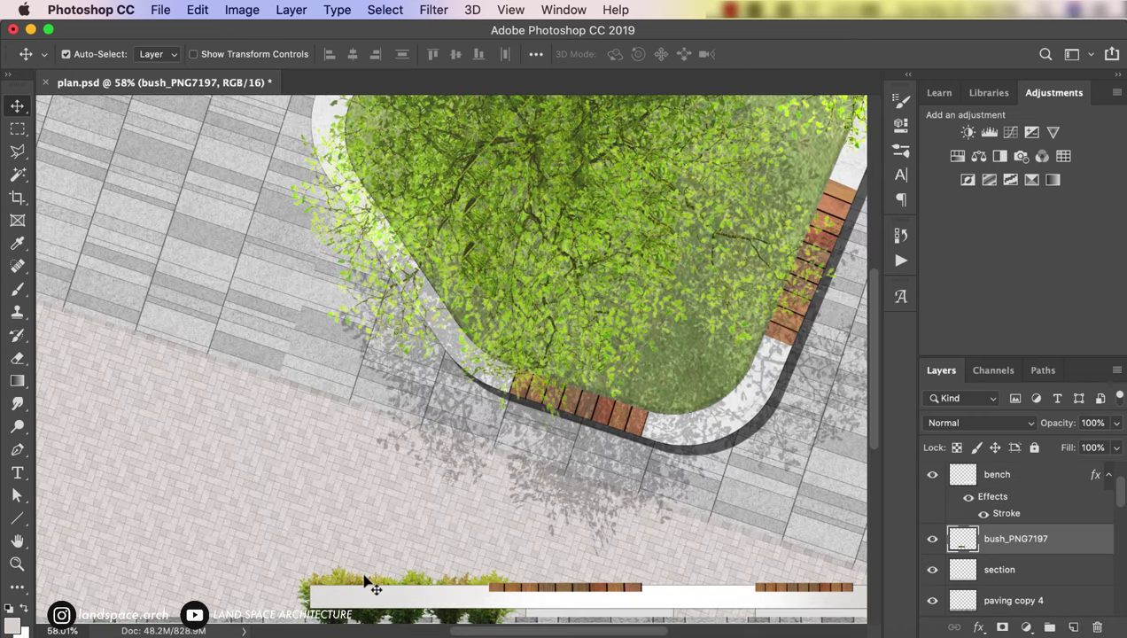
pyautogui.moveTo(365, 581); pyautogui.dragTo(407, 576)
pyautogui.scroll(-3, 503, 501)
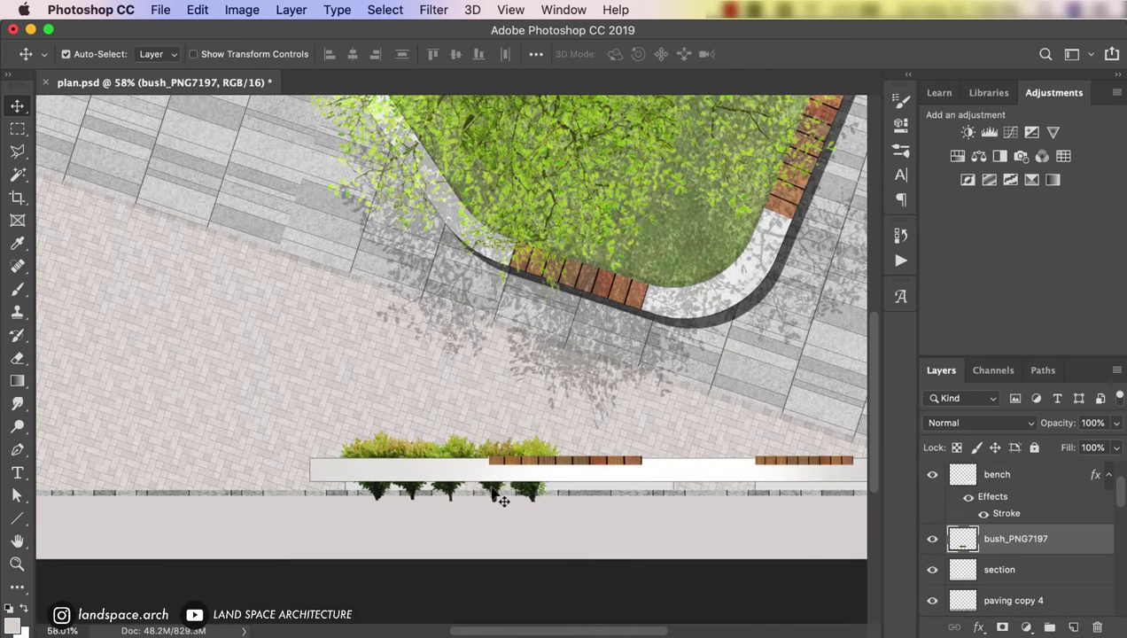
pyautogui.press('m')
pyautogui.moveTo(586, 530); pyautogui.dragTo(282, 461)
pyautogui.press('Delete')
pyautogui.hotkey('ctrl', 'd')
pyautogui.press('v')
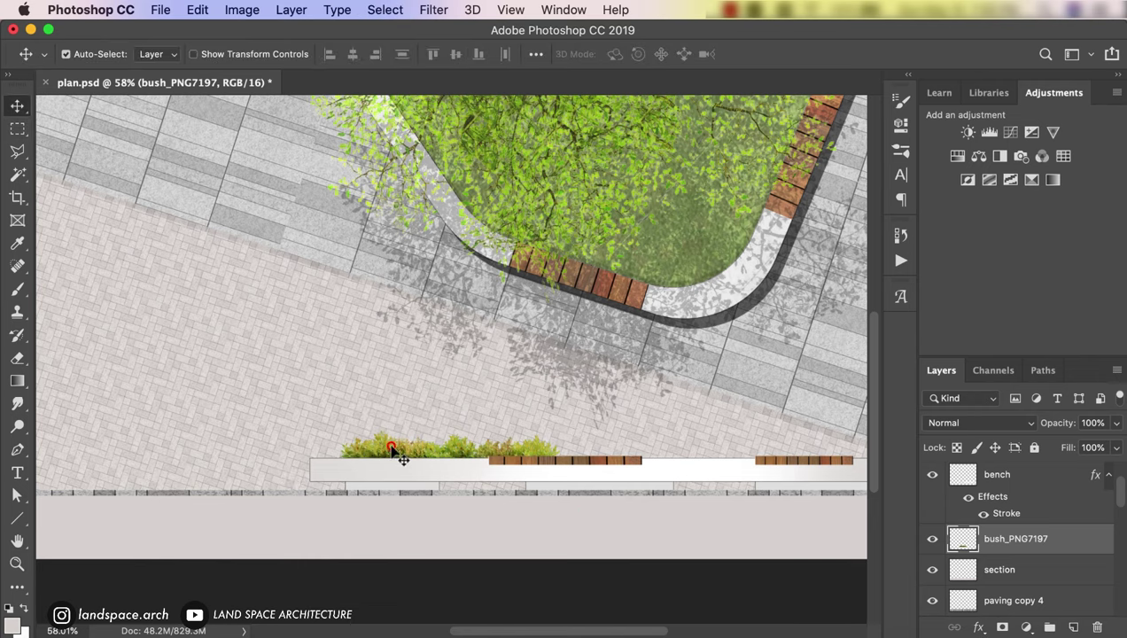
# Step: Duplicate the bushes along the bench and stretch them to the plan's right edge
pyautogui.scroll(-3, 391, 448)
pyautogui.scroll(1, 398, 453)
pyautogui.moveTo(418, 490); pyautogui.dragTo(515, 490)
pyautogui.hotkey('ctrl', 't')
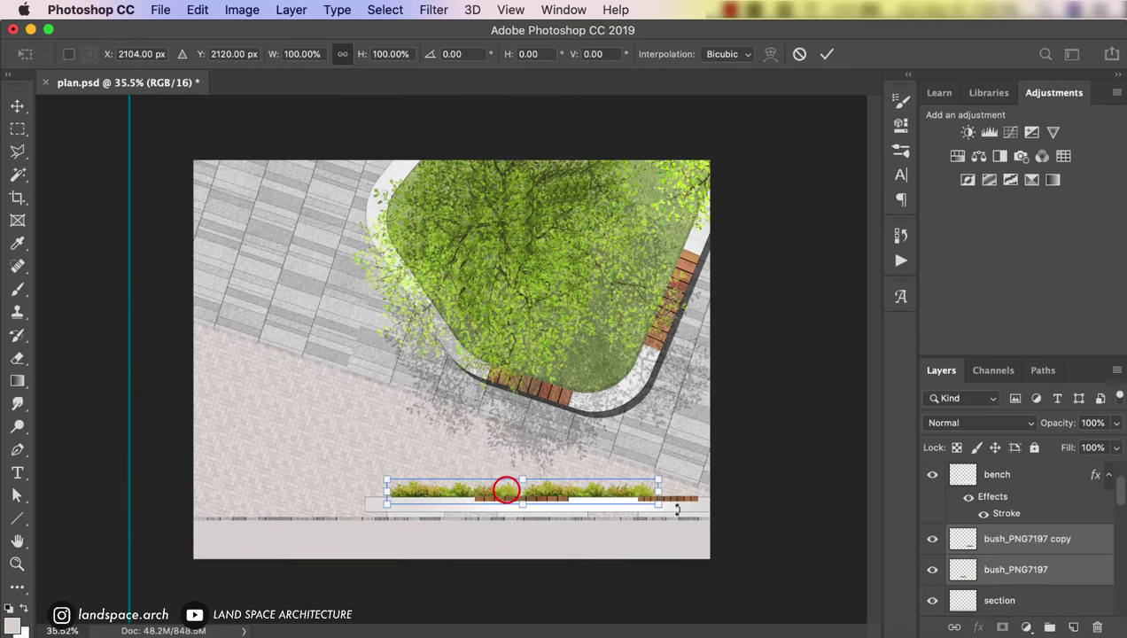
pyautogui.moveTo(658, 504); pyautogui.dragTo(708, 504)
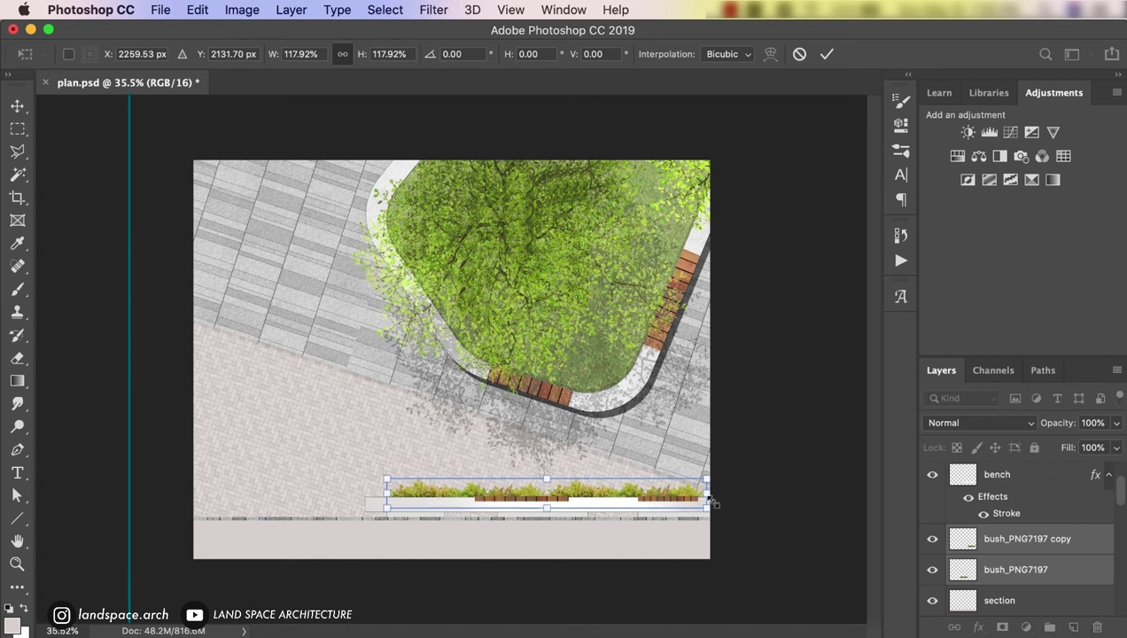
pyautogui.press('Return')
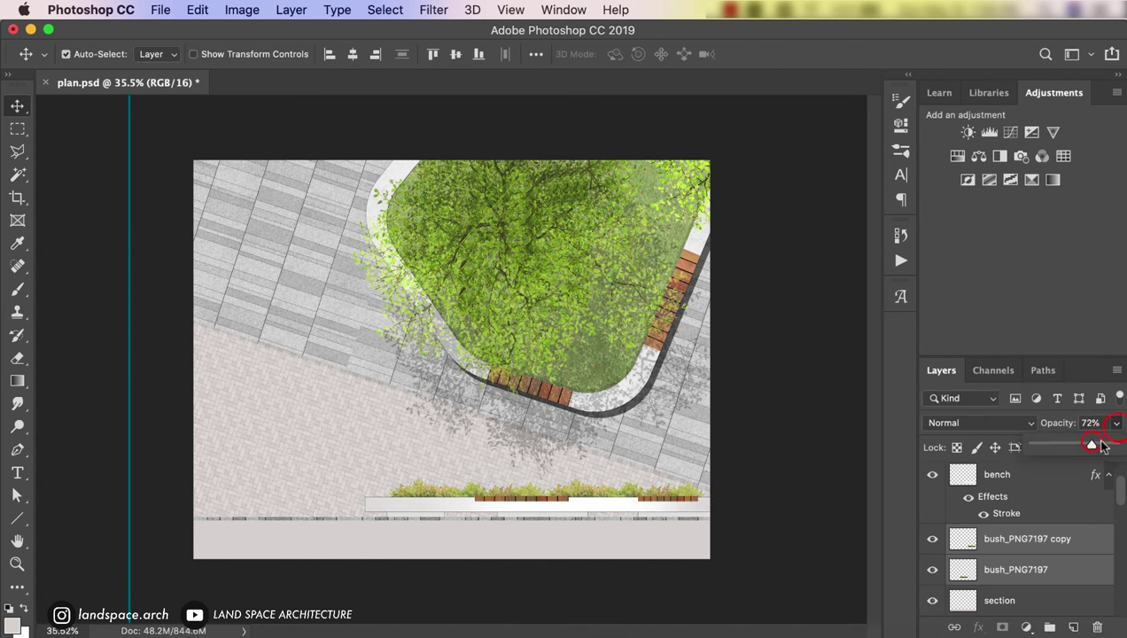
pyautogui.click(799, 408)
# Step: Copy a modern street light image from the browser and paste it into the plan
pyautogui.click(171, 635)
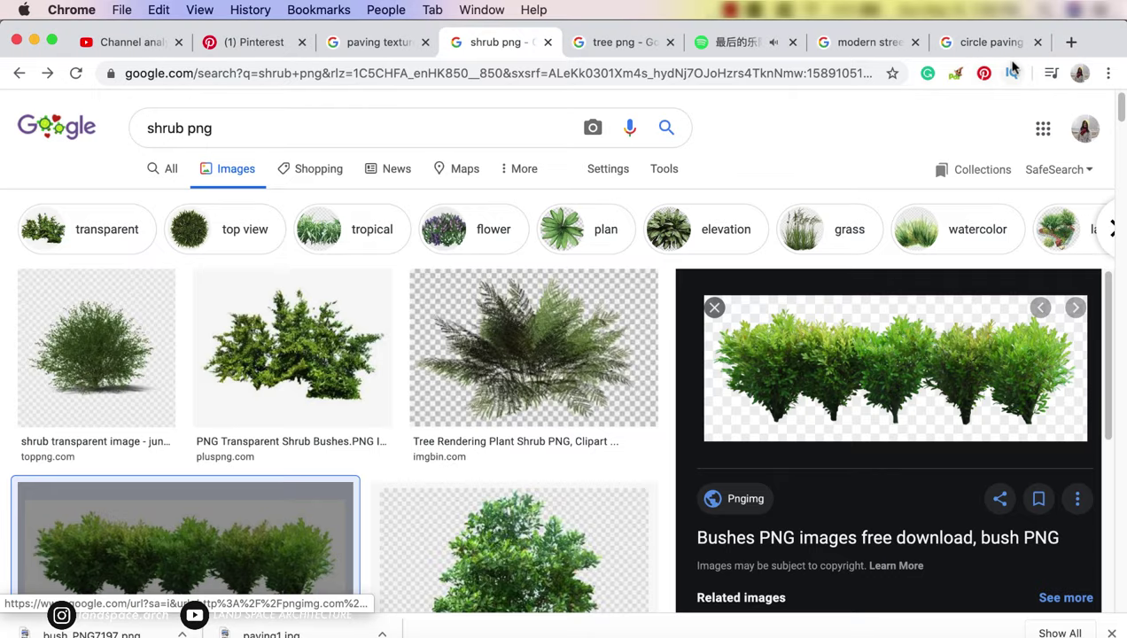
pyautogui.click(873, 42)
pyautogui.rightClick(926, 153)
pyautogui.click(830, 321)
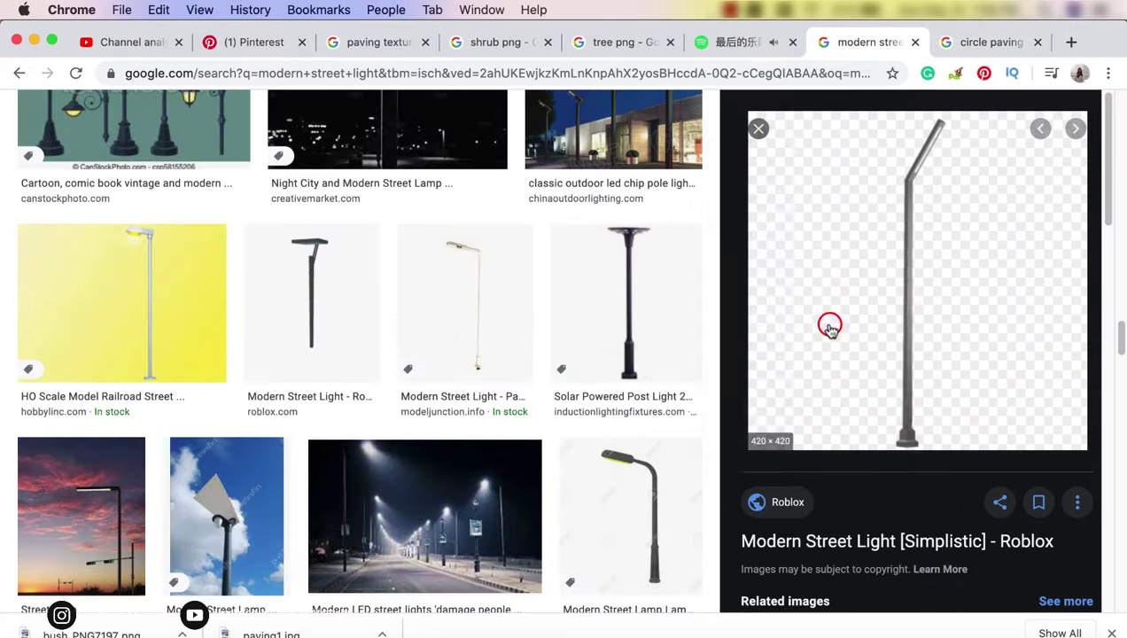
pyautogui.press('super+Tab')
pyautogui.scroll(2, 1071, 494)
pyautogui.press('super+v')
# Step: Enlarge the street light onto the left pavement, name its layer 'light', and move it lower
pyautogui.press('super+t')
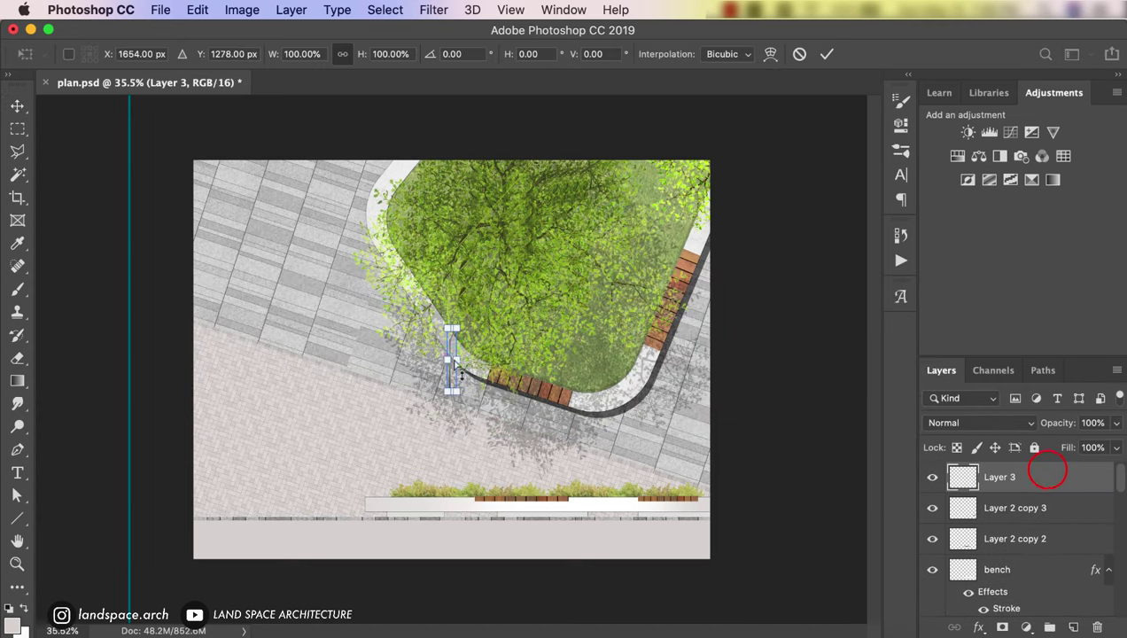
pyautogui.moveTo(443, 357); pyautogui.dragTo(264, 418)
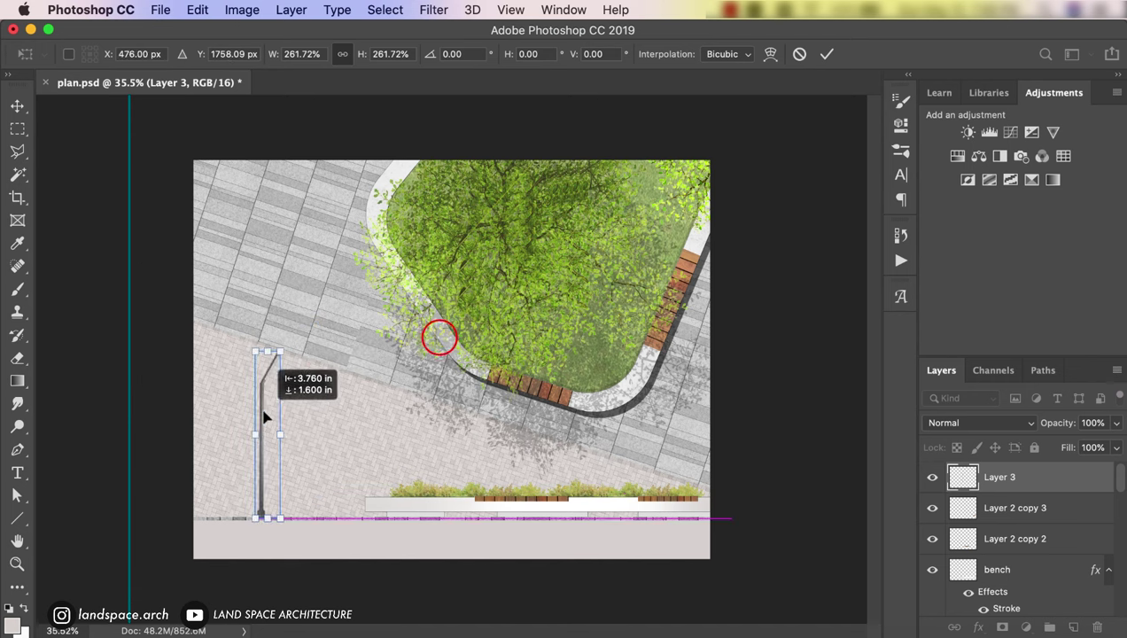
pyautogui.press('Return')
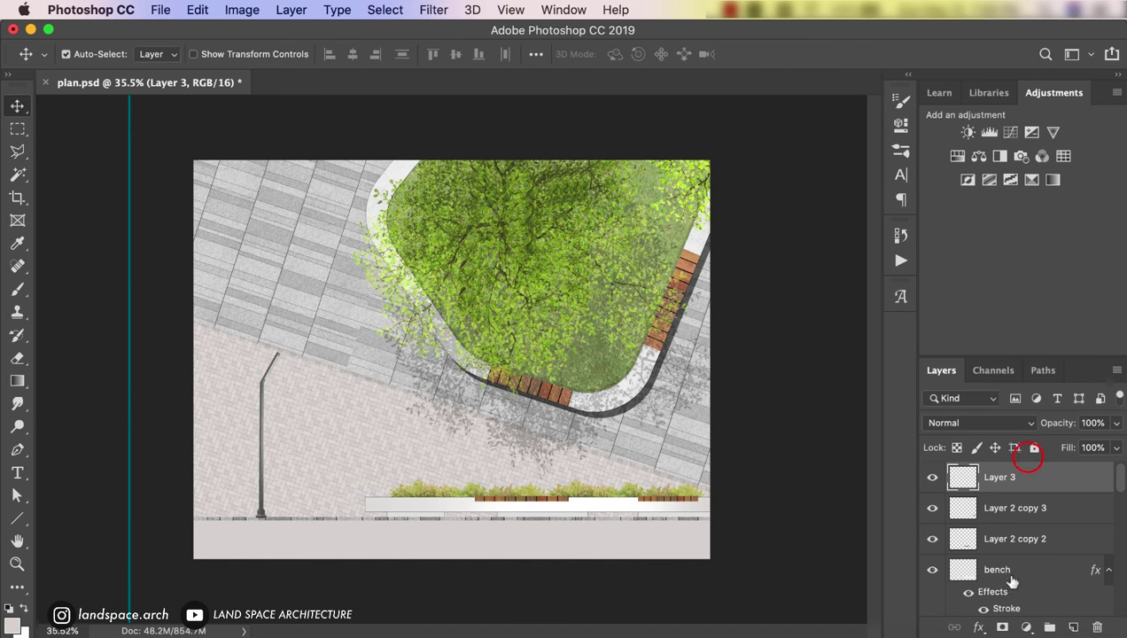
pyautogui.write('light')
pyautogui.press('Return')
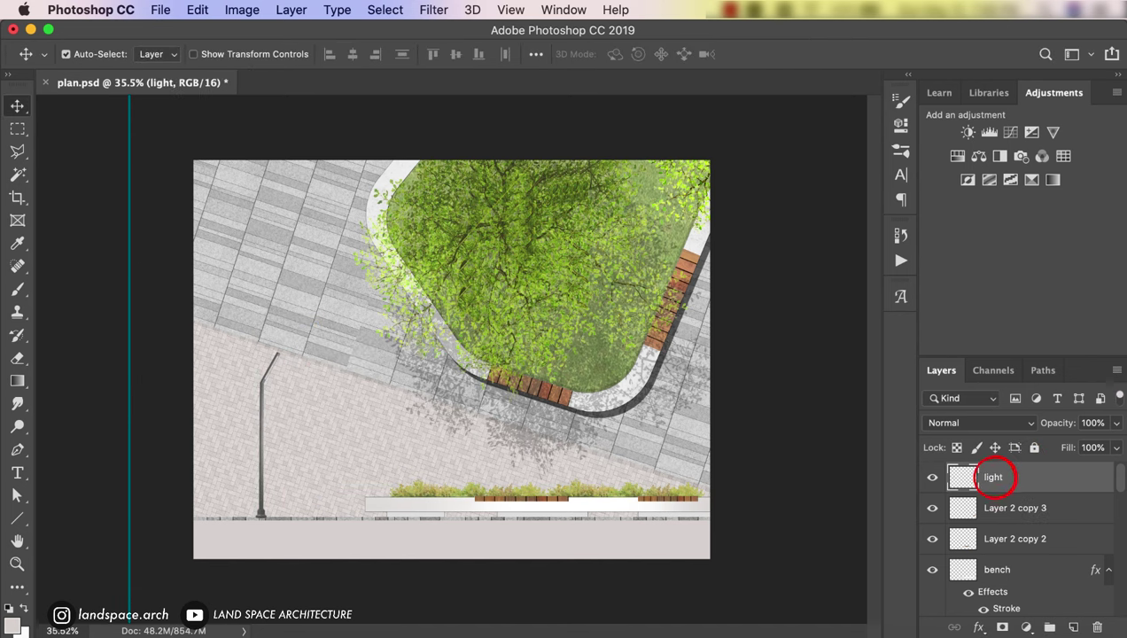
pyautogui.moveTo(1054, 479)
pyautogui.mouseDown()
pyautogui.moveTo(1048, 580)
pyautogui.moveTo(1015, 527)
pyautogui.moveTo(1014, 536)
pyautogui.mouseUp()
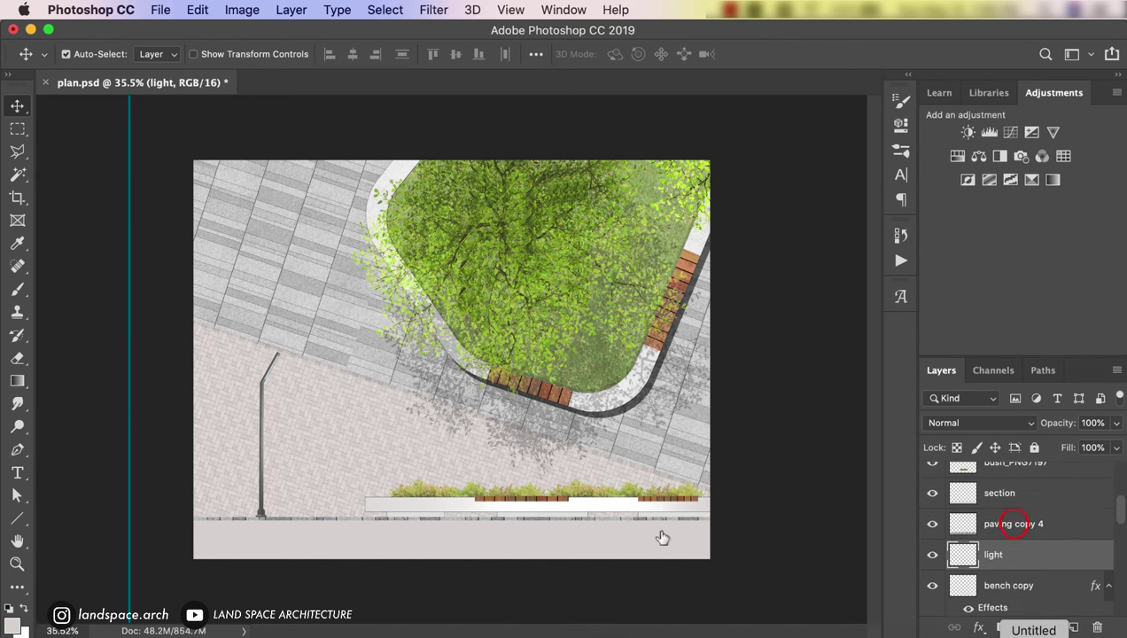
# Step: Add a new empty layer named 'light top' above the light layer
pyautogui.click(1074, 627)
pyautogui.write('light top')
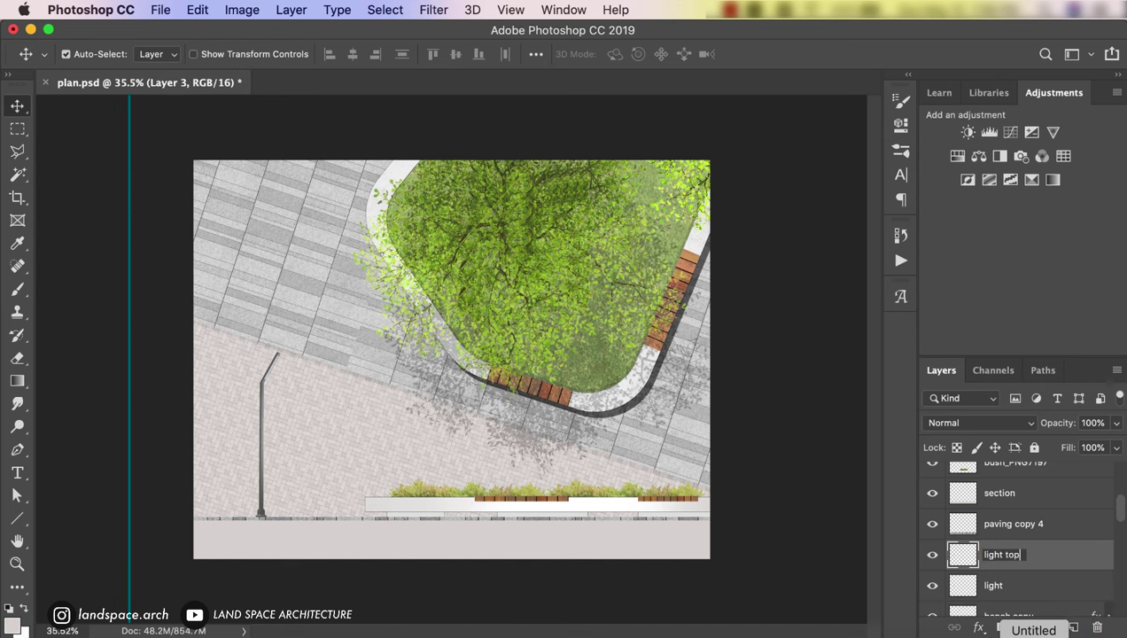
pyautogui.press('Return')
pyautogui.scroll(1, 310, 282)
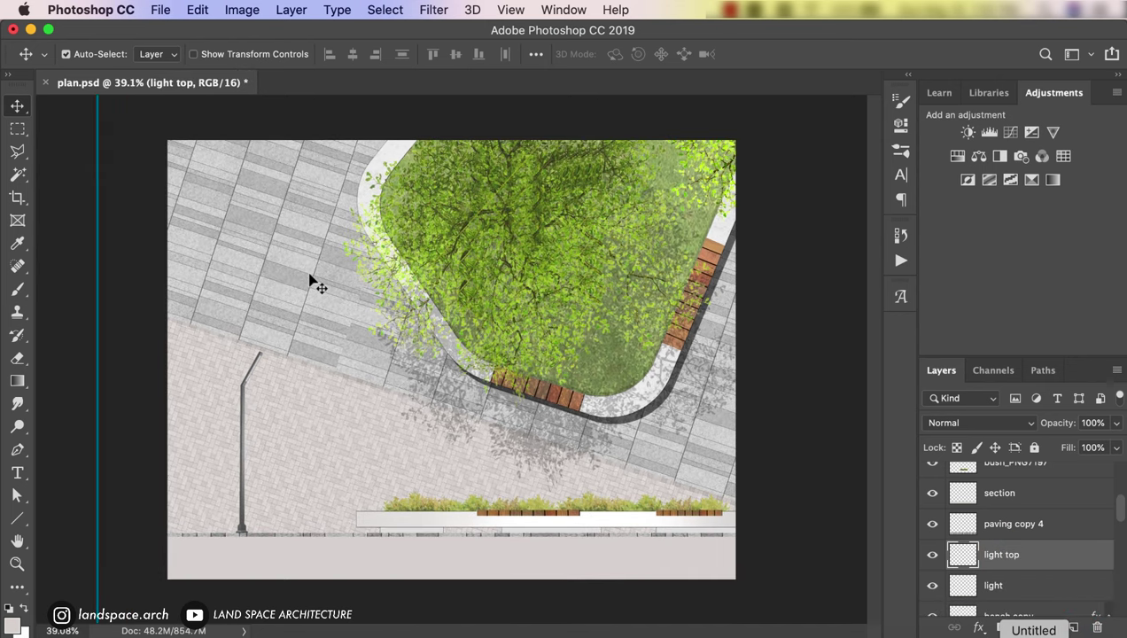
pyautogui.press('m')
pyautogui.scroll(1, 309, 278)
# Step: Paint a small lamp-head rectangle on light top in grey sampled from the paving
pyautogui.moveTo(212, 259); pyautogui.dragTo(264, 266)
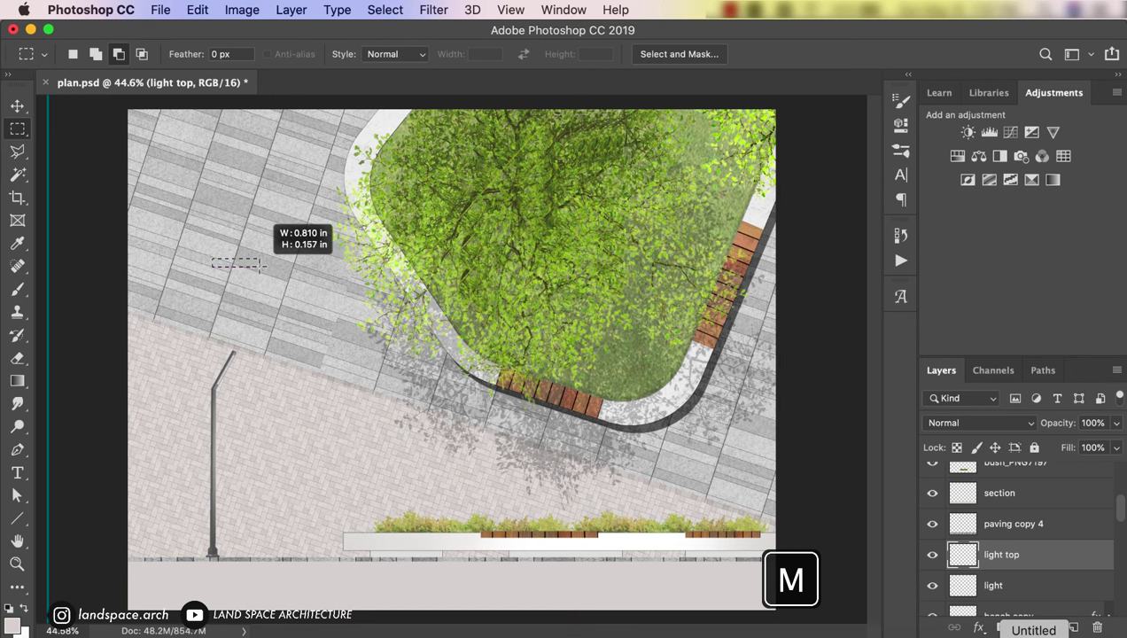
pyautogui.moveTo(262, 265); pyautogui.dragTo(261, 268)
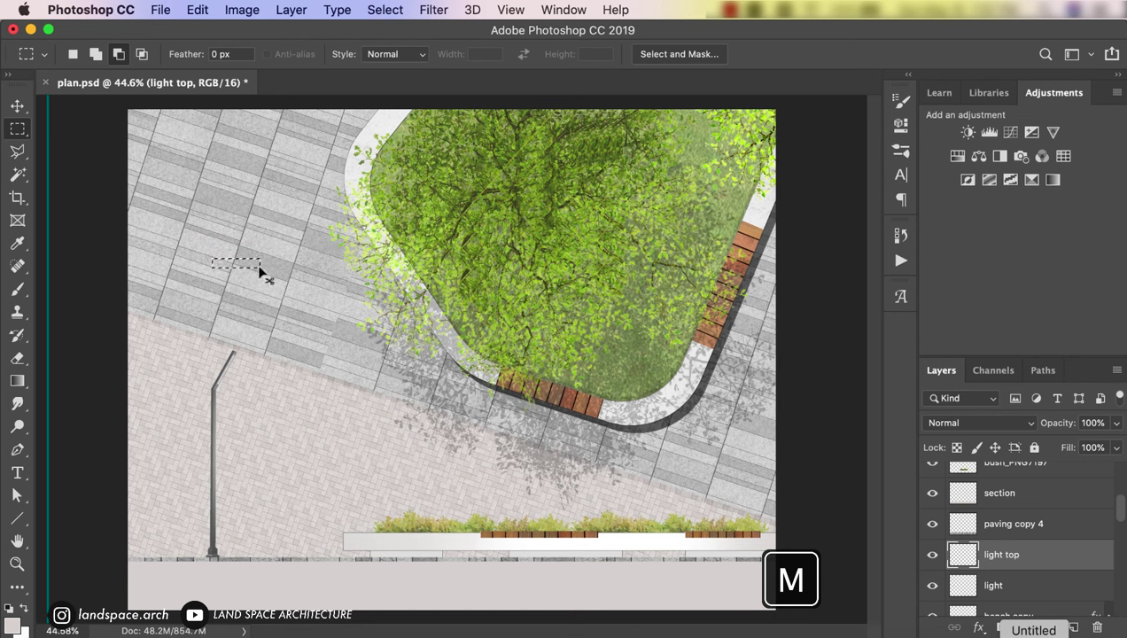
pyautogui.press('i')
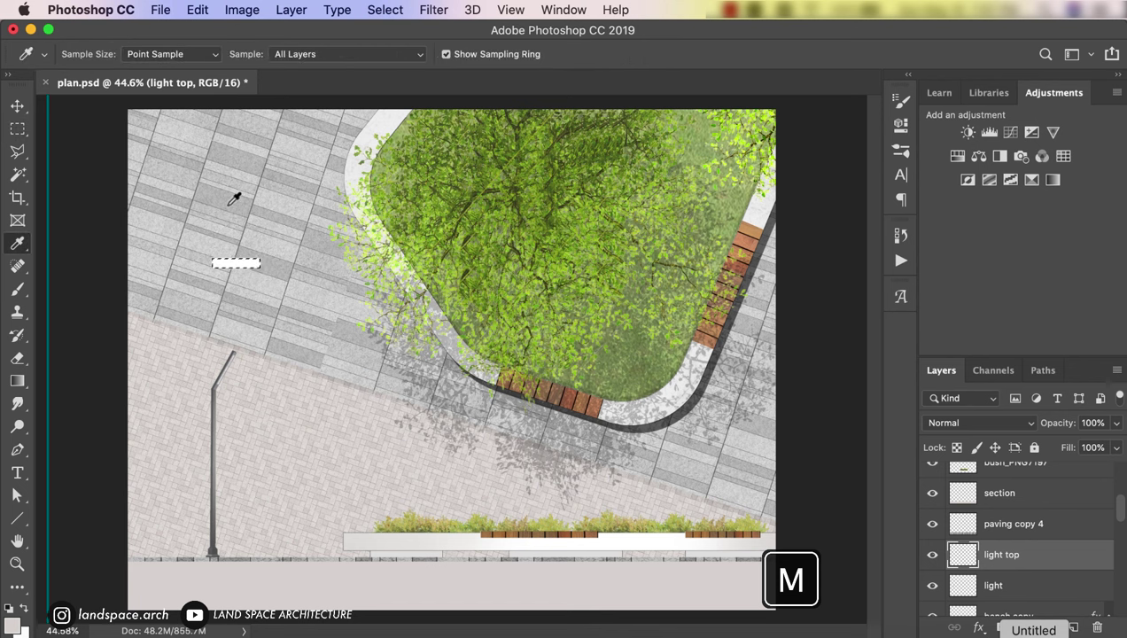
pyautogui.click(227, 201)
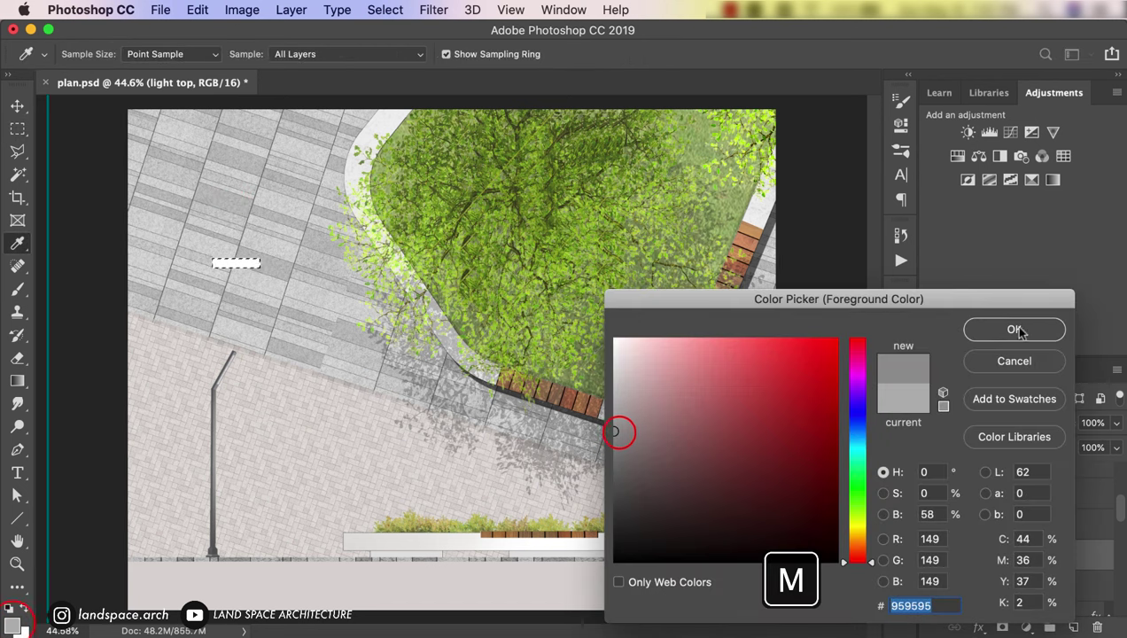
pyautogui.click(1017, 330)
pyautogui.hotkey('ctrl', 't')
pyautogui.press('Escape')
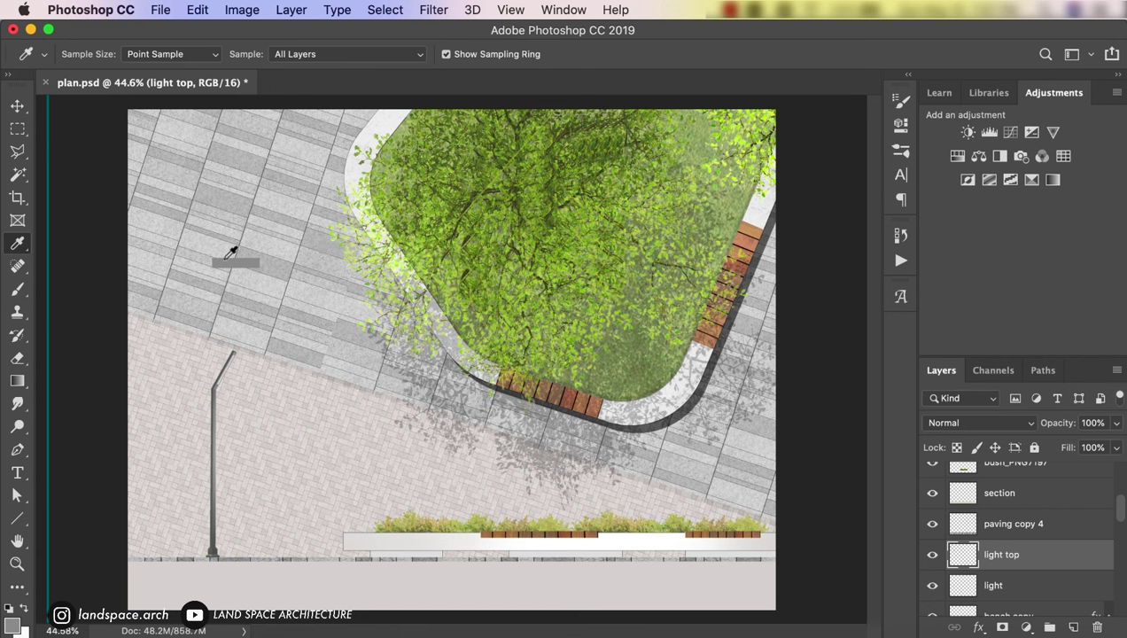
pyautogui.press('w')
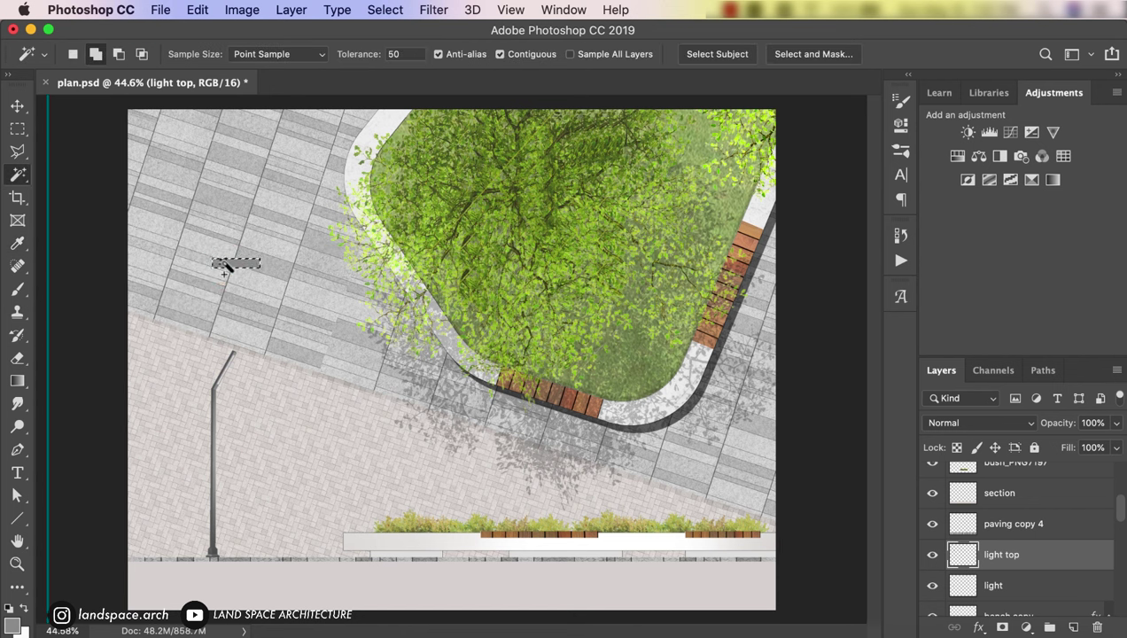
pyautogui.press('b')
pyautogui.moveTo(280, 275); pyautogui.dragTo(310, 276)
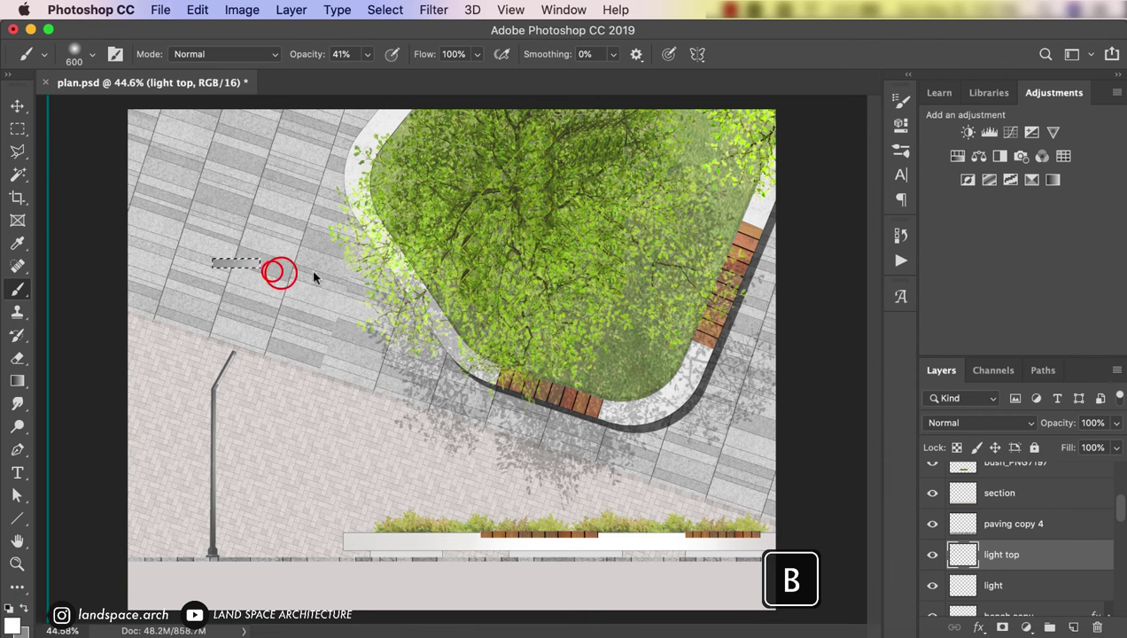
pyautogui.hotkey('ctrl', 'd')
# Step: Give the light top layer a 1 px black Stroke layer style
pyautogui.click(971, 559)
pyautogui.doubleClick(970, 558)
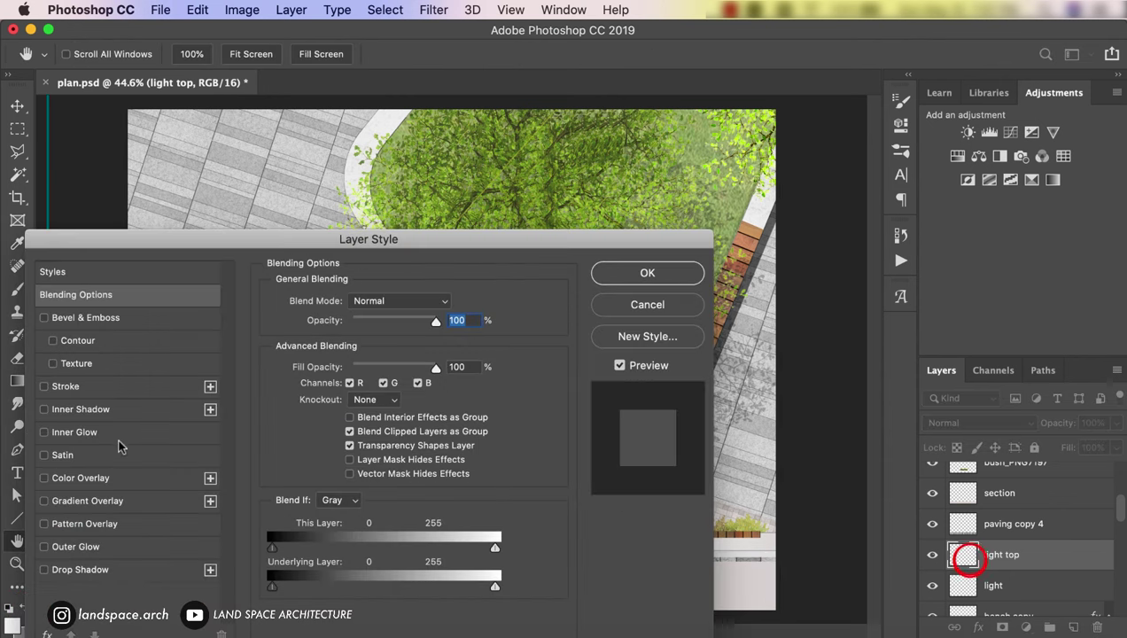
pyautogui.click(80, 388)
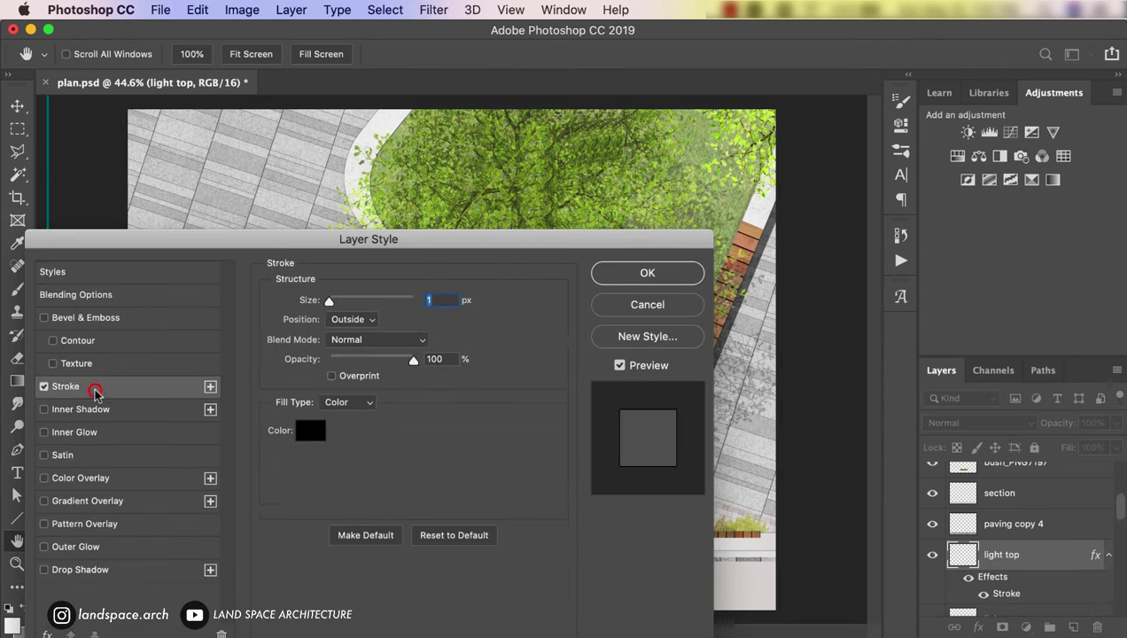
pyautogui.moveTo(244, 241); pyautogui.dragTo(197, 386)
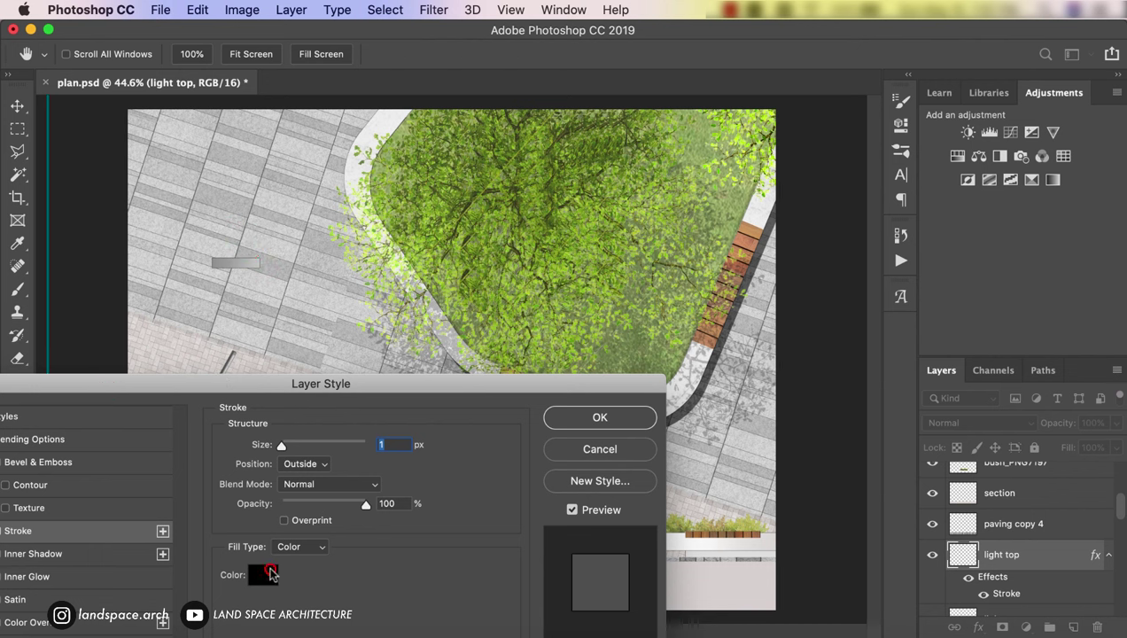
pyautogui.click(270, 573)
pyautogui.moveTo(659, 360); pyautogui.dragTo(606, 312)
pyautogui.press('Escape')
pyautogui.click(582, 426)
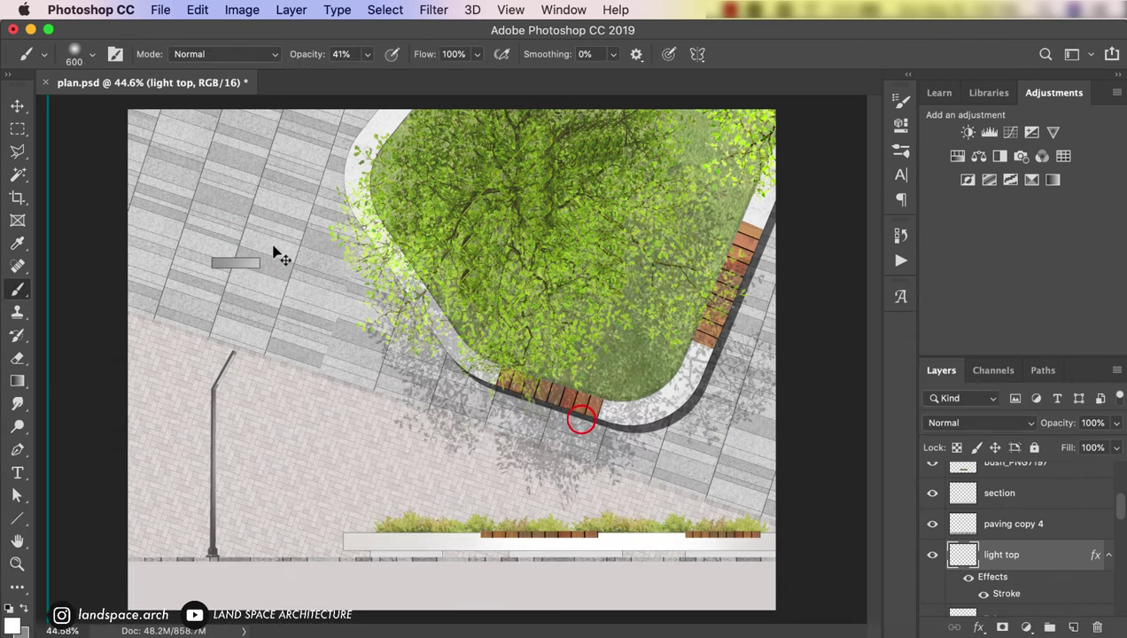
# Step: Tilt the lamp head to follow the paving and nudge it slightly up and right
pyautogui.hotkey('ctrl', 't')
pyautogui.moveTo(276, 243); pyautogui.dragTo(279, 249)
pyautogui.press('Return')
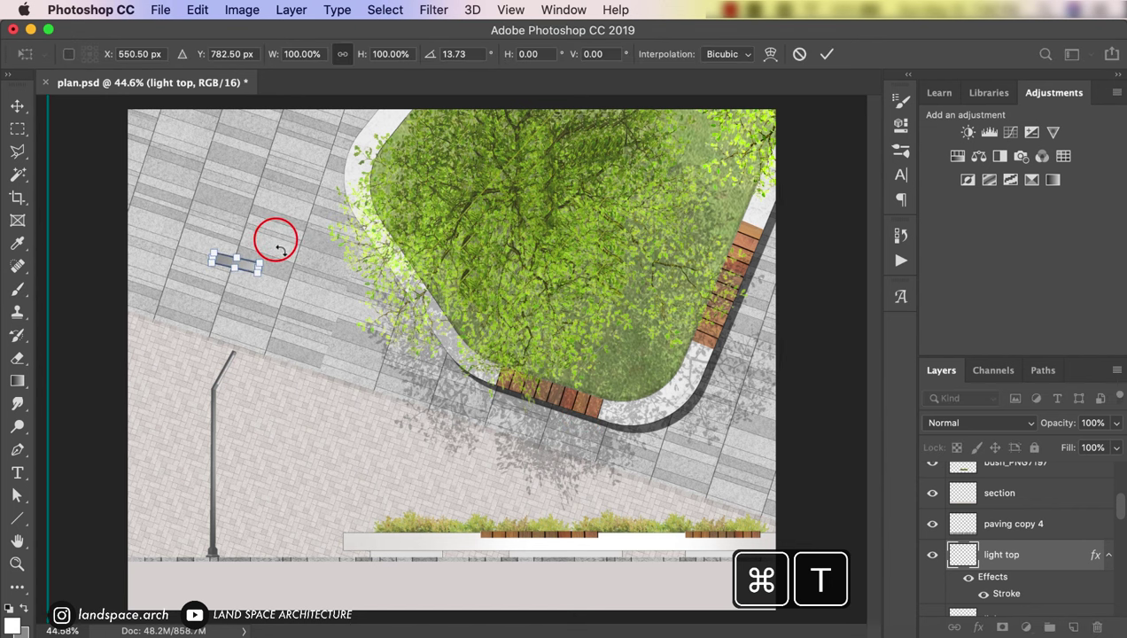
pyautogui.press('b')
pyautogui.press('v')
pyautogui.hotkey('ctrl', 't')
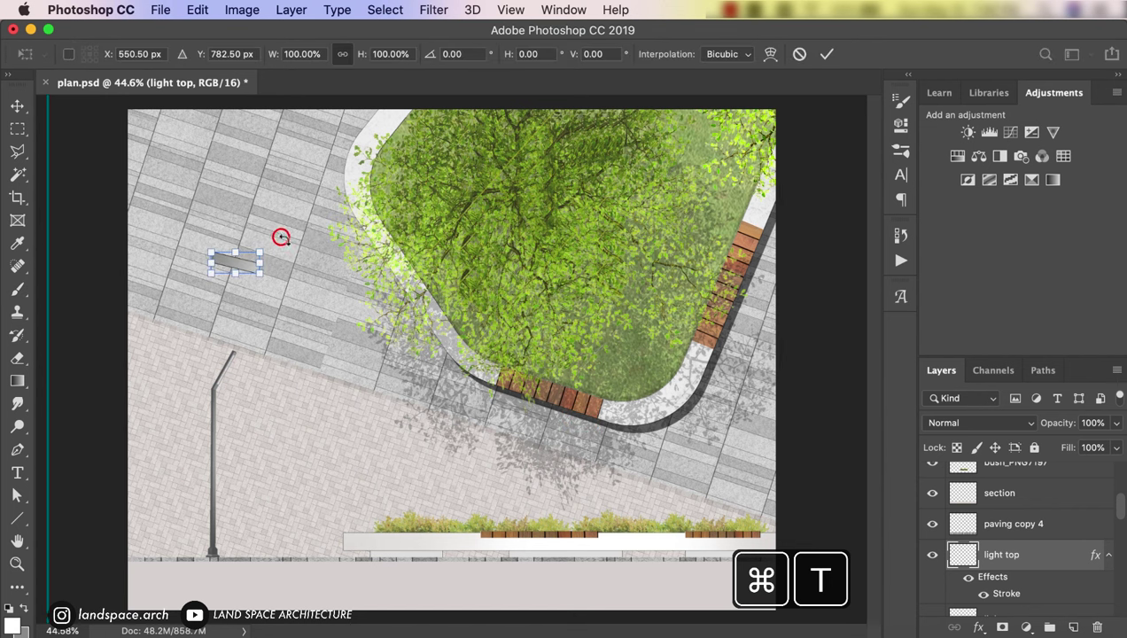
pyautogui.moveTo(282, 241); pyautogui.dragTo(290, 234)
pyautogui.press('Return')
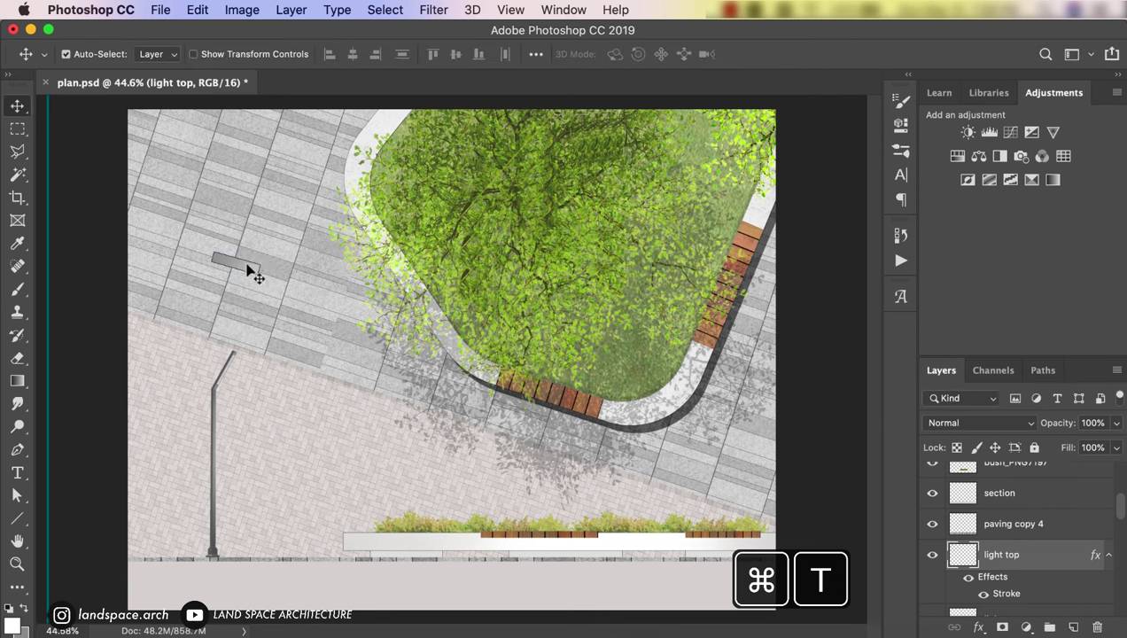
pyautogui.moveTo(247, 266); pyautogui.dragTo(298, 249)
pyautogui.hotkey('ctrl', 't')
pyautogui.press('Return')
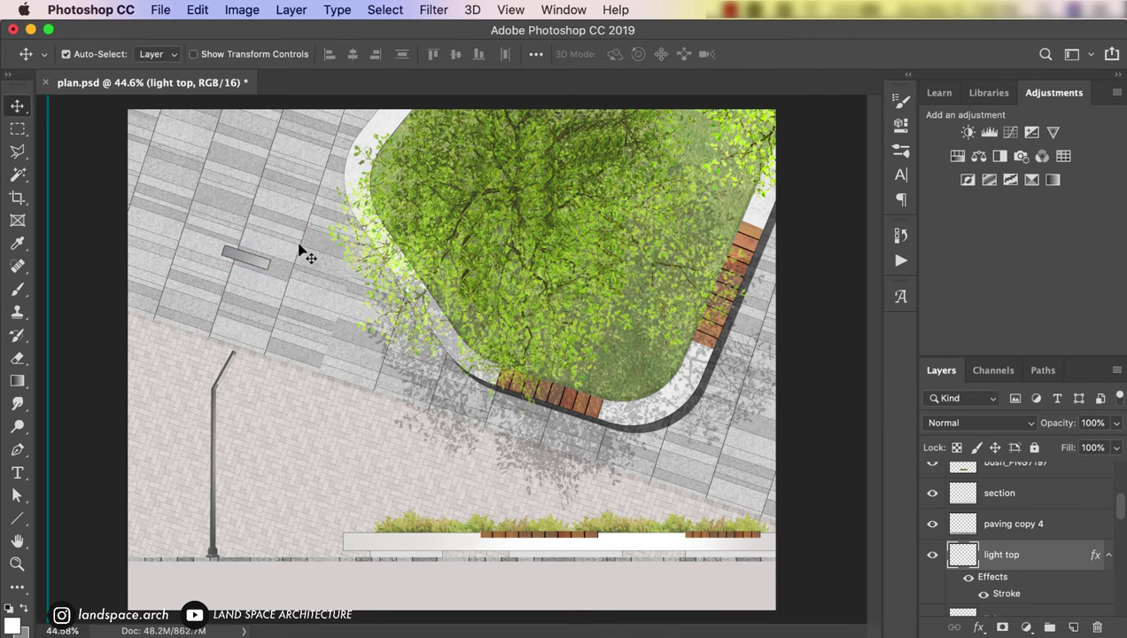
pyautogui.click(232, 362)
pyautogui.hotkey('ctrl', 't')
# Step: Stretch the lamp post up to the head and duplicate the lamp as a shadow copy
pyautogui.moveTo(229, 353); pyautogui.dragTo(289, 289)
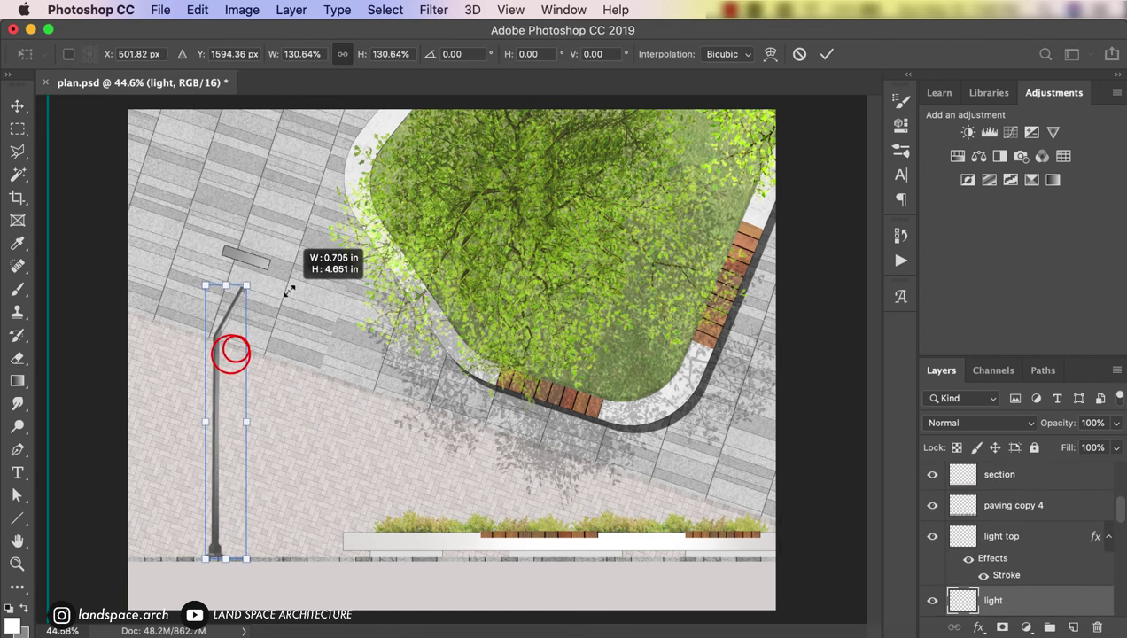
pyautogui.press('Return')
pyautogui.click(266, 267)
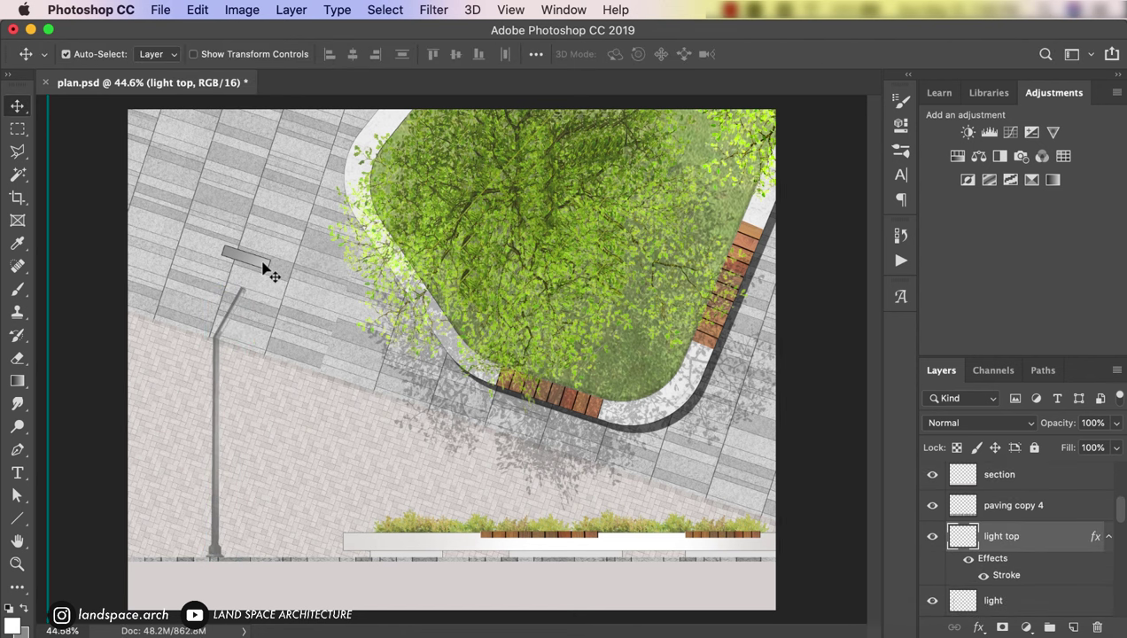
pyautogui.moveTo(232, 303)
pyautogui.mouseDown()
pyautogui.moveTo(288, 264)
pyautogui.moveTo(282, 595)
pyautogui.mouseUp()
pyautogui.hotkey('ctrl', 't')
pyautogui.moveTo(286, 536)
pyautogui.mouseDown()
pyautogui.moveTo(232, 282)
pyautogui.moveTo(272, 314)
pyautogui.mouseUp()
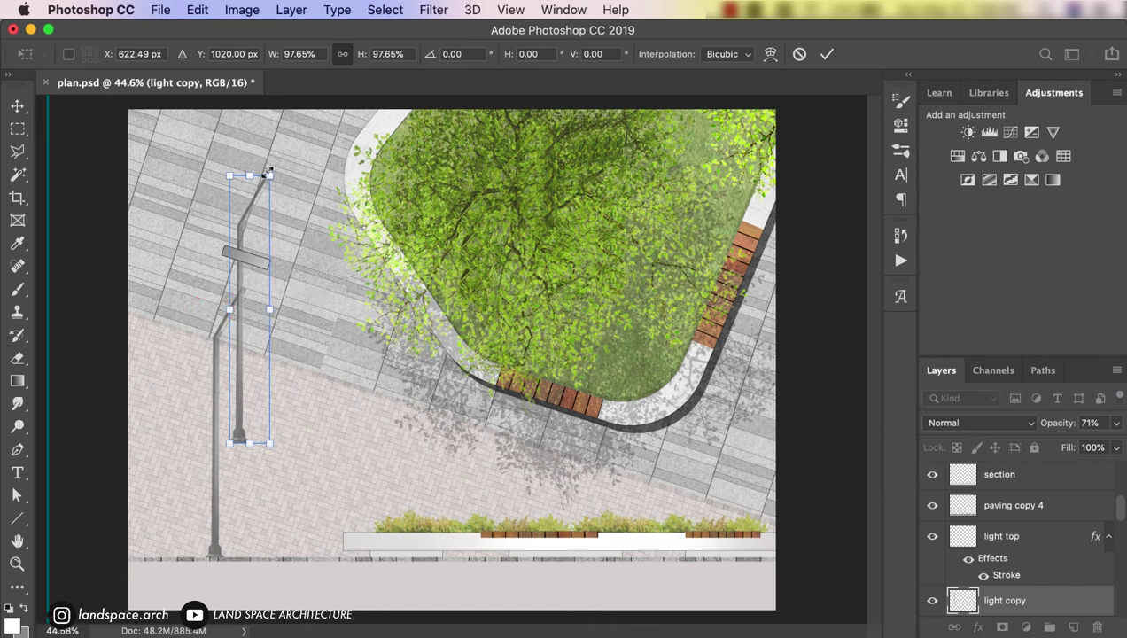
# Step: Flip the lamp copy vertically and move it down and left
pyautogui.rightClick(233, 201)
pyautogui.click(325, 428)
pyautogui.rightClick(325, 429)
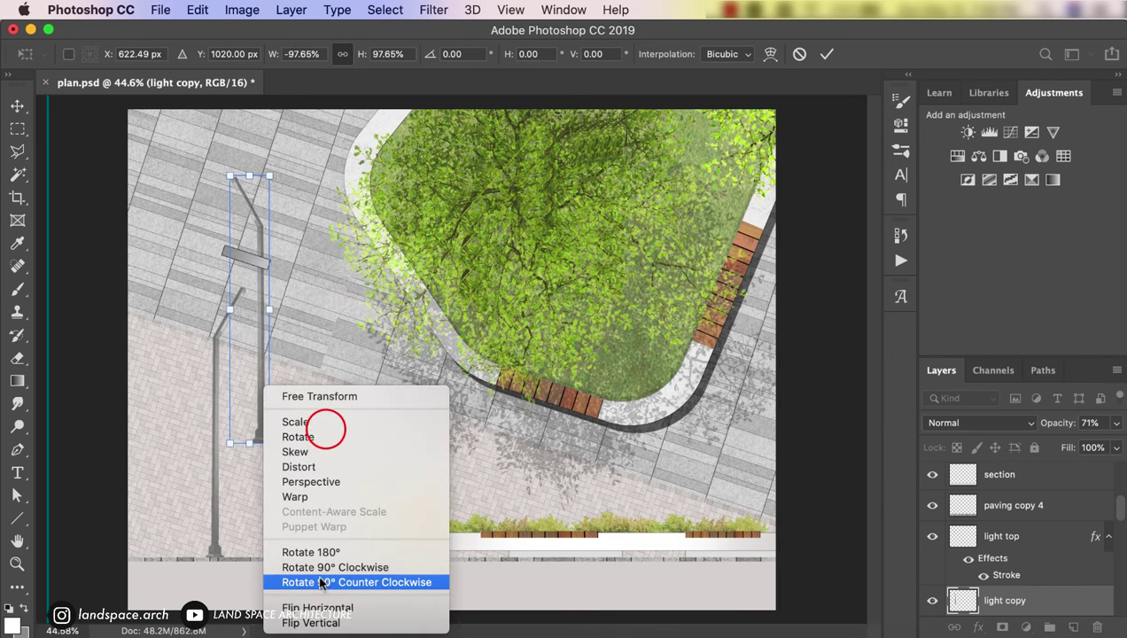
pyautogui.click(307, 609)
pyautogui.rightClick(310, 620)
pyautogui.click(340, 592)
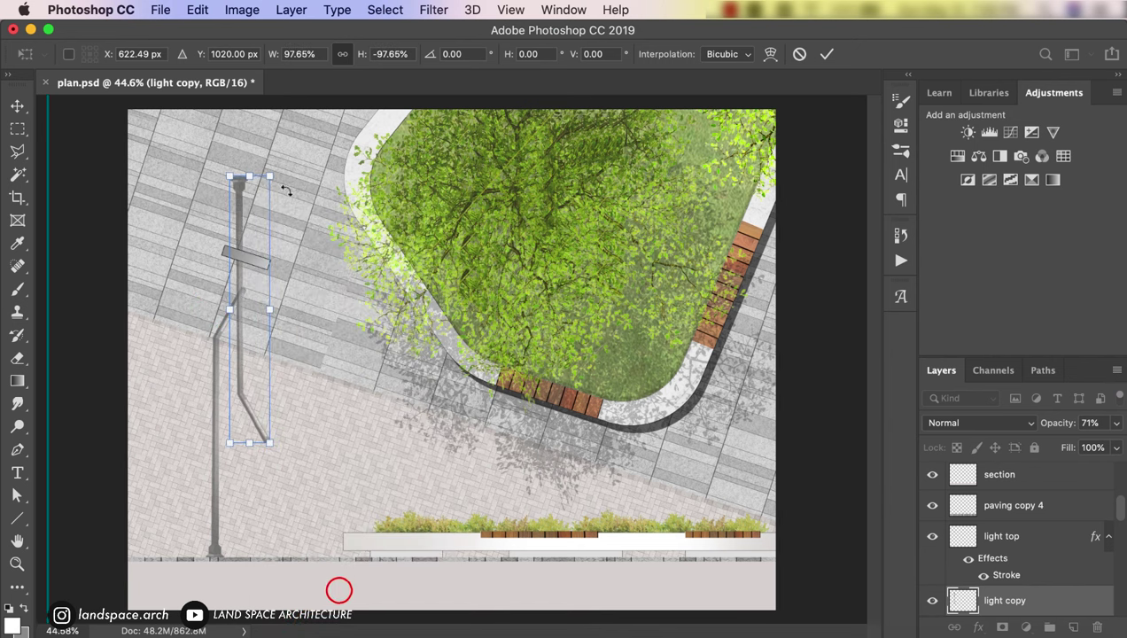
pyautogui.moveTo(239, 186); pyautogui.dragTo(230, 268)
pyautogui.press('Return')
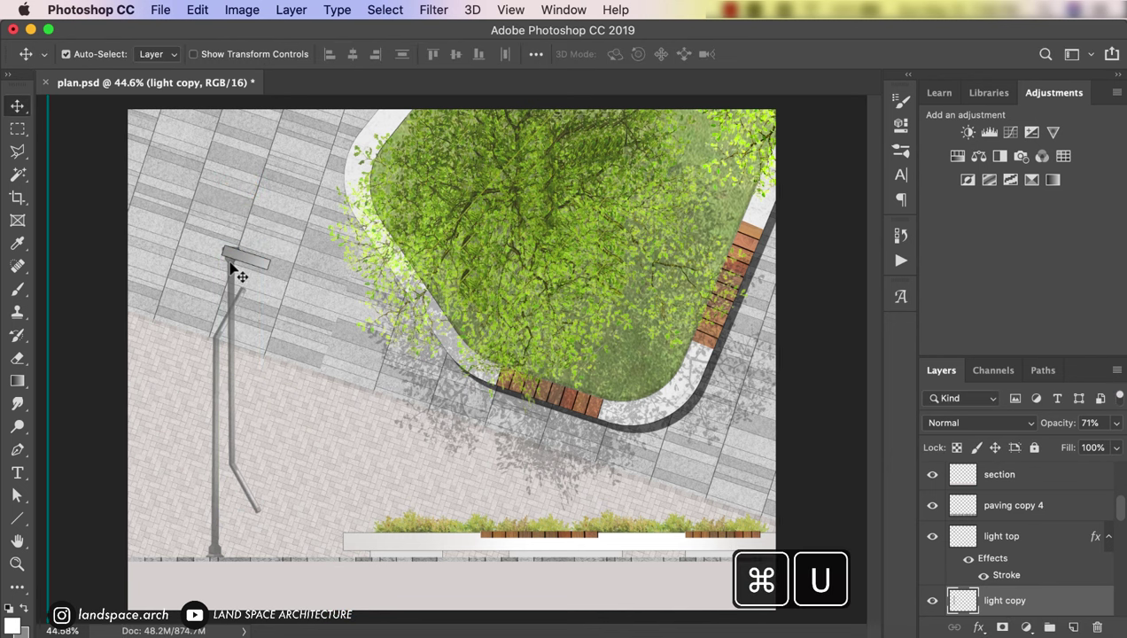
# Step: Darken the lamp copy to black with Hue/Saturation Lightness −100
pyautogui.scroll(-1, 1011, 503)
pyautogui.hotkey('ctrl', 'u')
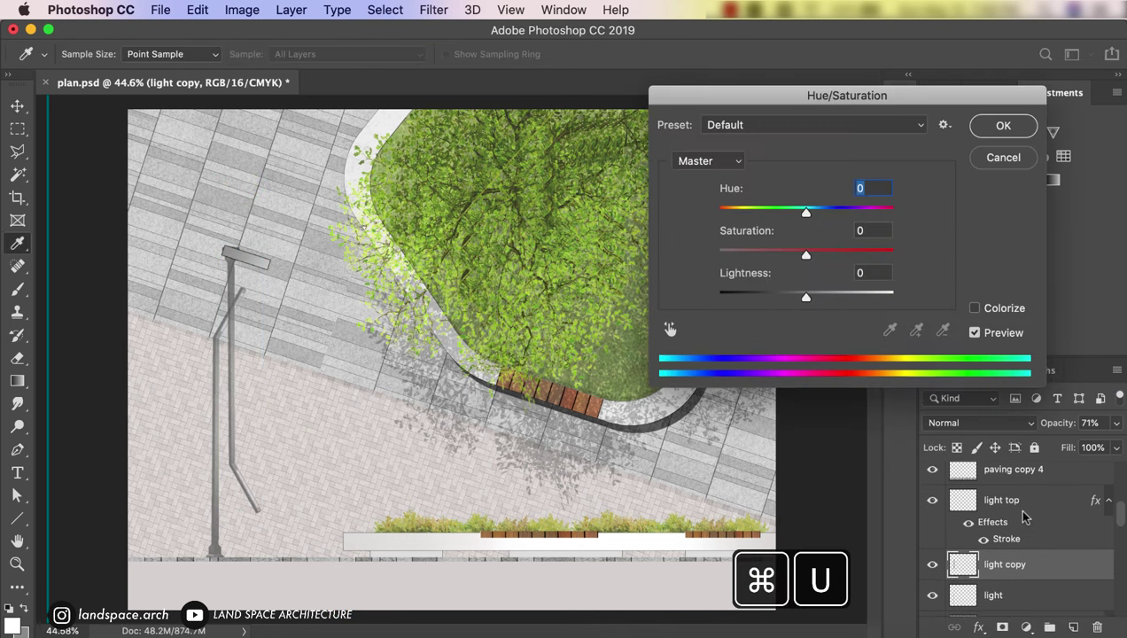
pyautogui.moveTo(660, 301); pyautogui.dragTo(660, 301)
pyautogui.click(1008, 131)
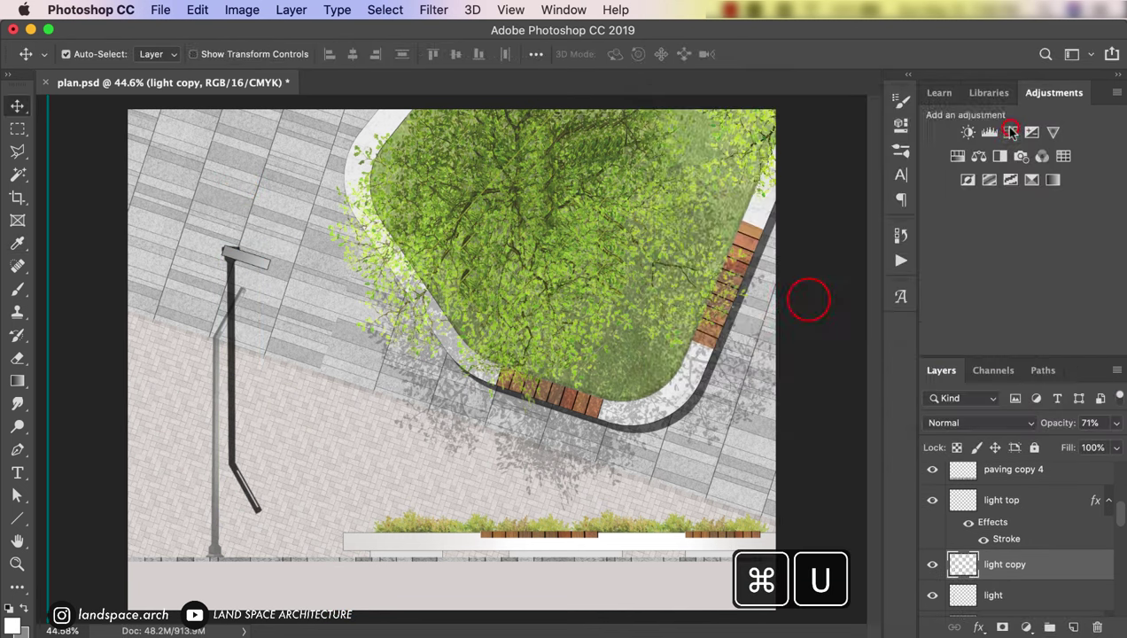
# Step: Rotate the dark shadow copy to about −19.7° so its top meets the lamp head
pyautogui.hotkey('ctrl', 't')
pyautogui.moveTo(280, 236); pyautogui.dragTo(259, 197)
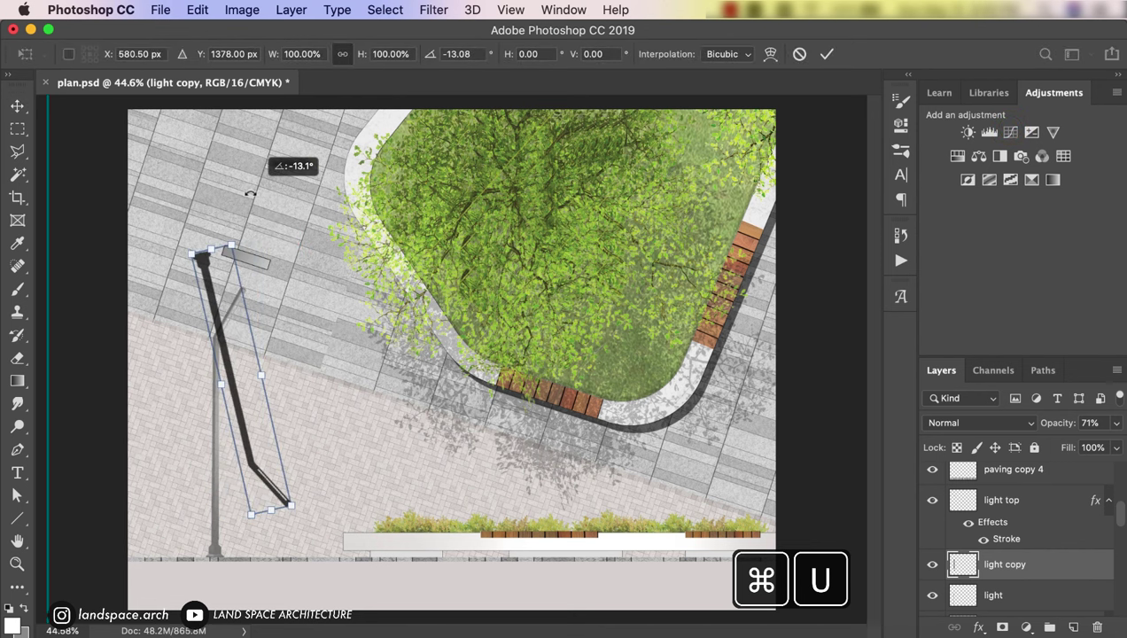
pyautogui.moveTo(201, 258); pyautogui.dragTo(226, 259)
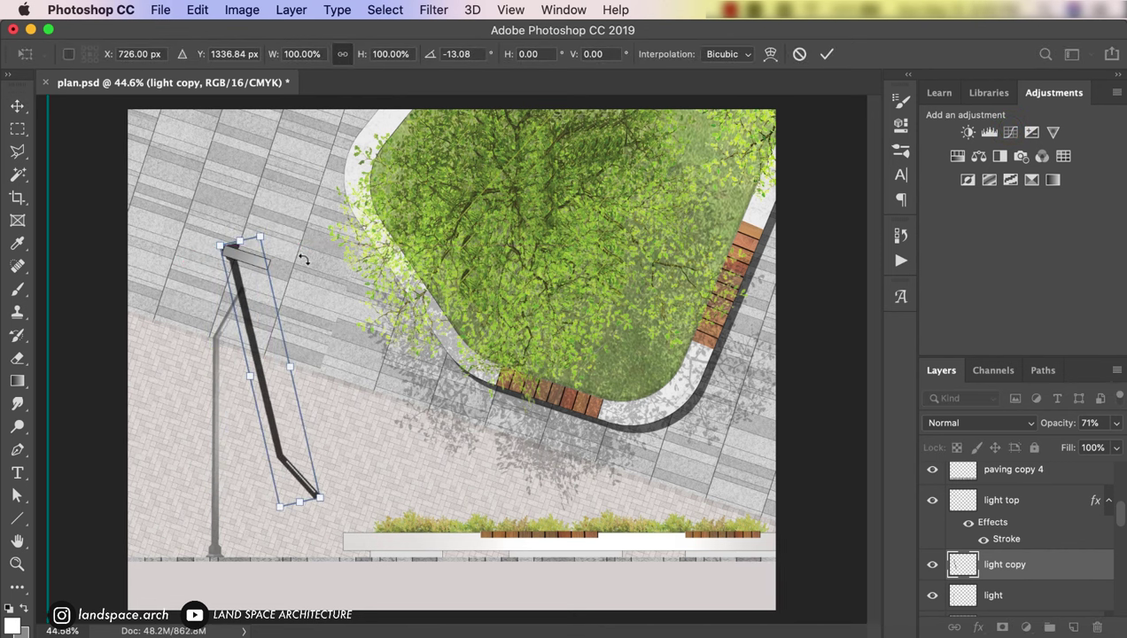
pyautogui.moveTo(308, 241); pyautogui.dragTo(309, 243)
pyautogui.moveTo(222, 262); pyautogui.dragTo(228, 270)
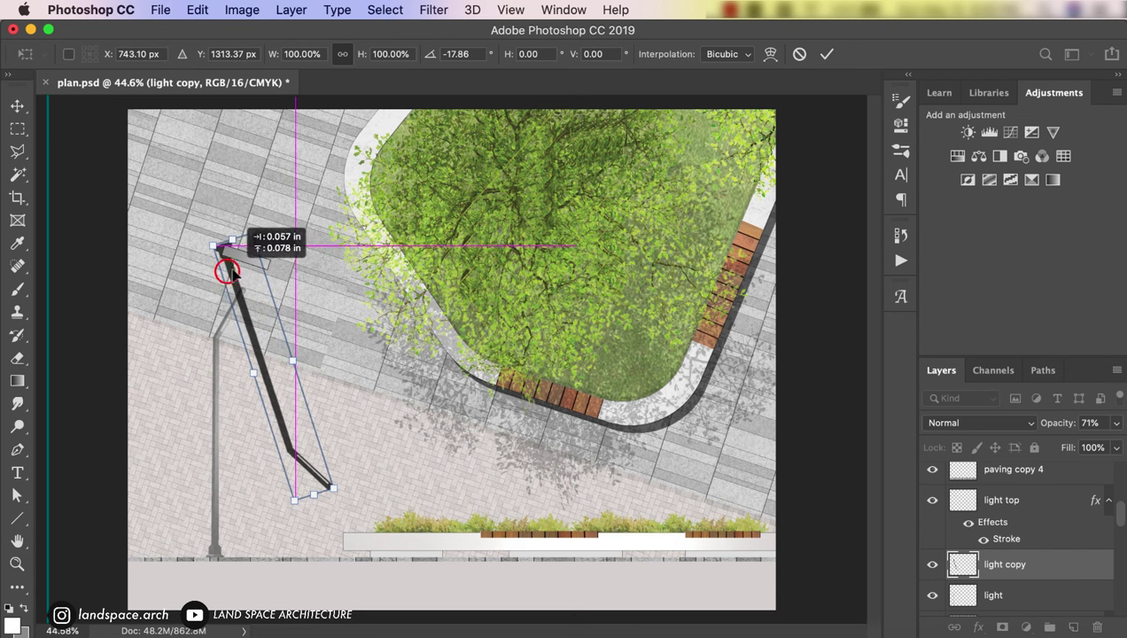
pyautogui.moveTo(309, 262); pyautogui.dragTo(305, 260)
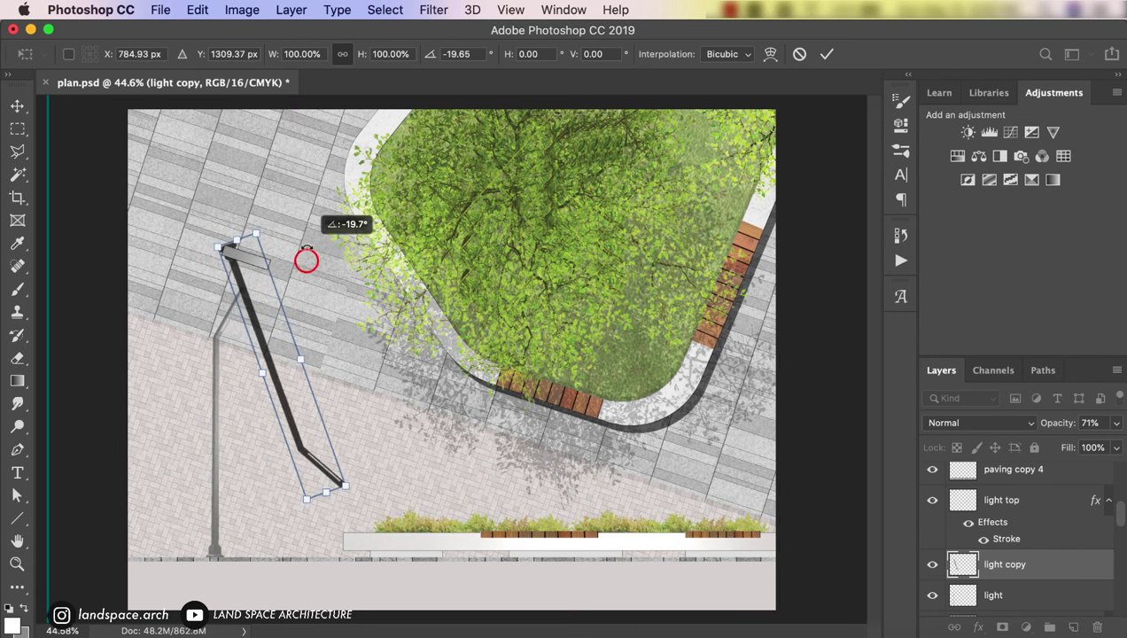
pyautogui.press('Return')
# Step: Cut away the shadow's top end with a polygonal selection and nudge it under the lamp head
pyautogui.press('l')
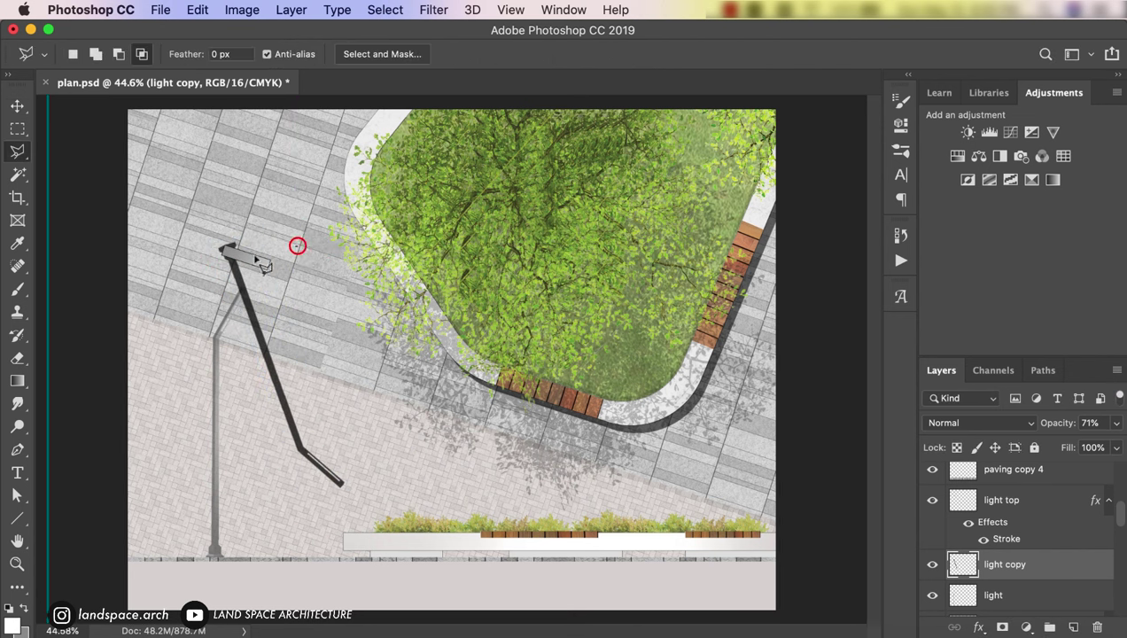
pyautogui.click(284, 189)
pyautogui.click(189, 209)
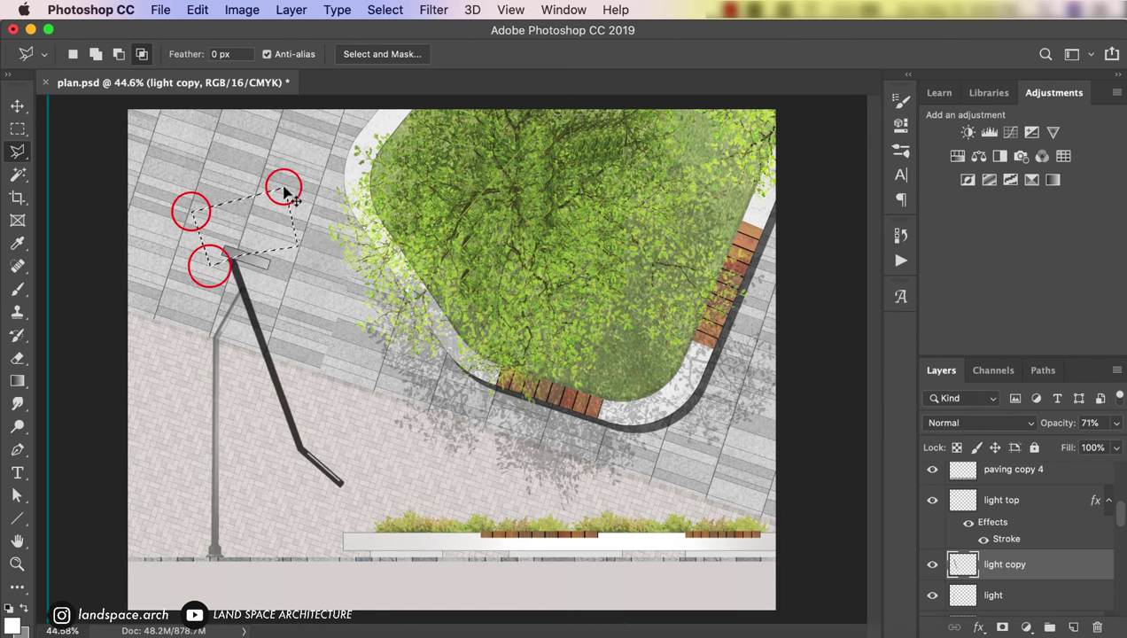
pyautogui.click(208, 266)
pyautogui.press('Delete')
pyautogui.hotkey('ctrl', 'd')
pyautogui.press('v')
pyautogui.moveTo(233, 270); pyautogui.dragTo(229, 268)
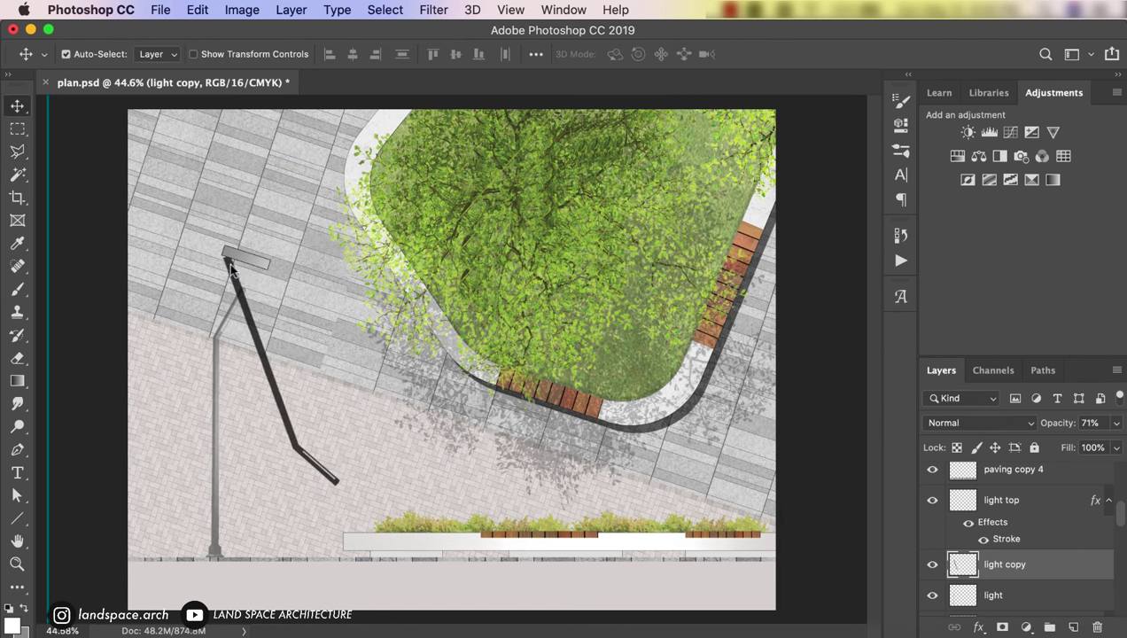
# Step: Fade the shadow to 26% opacity and duplicate the lamp head layer
pyautogui.moveTo(1057, 452); pyautogui.dragTo(1041, 452)
pyautogui.scroll(1, 322, 171)
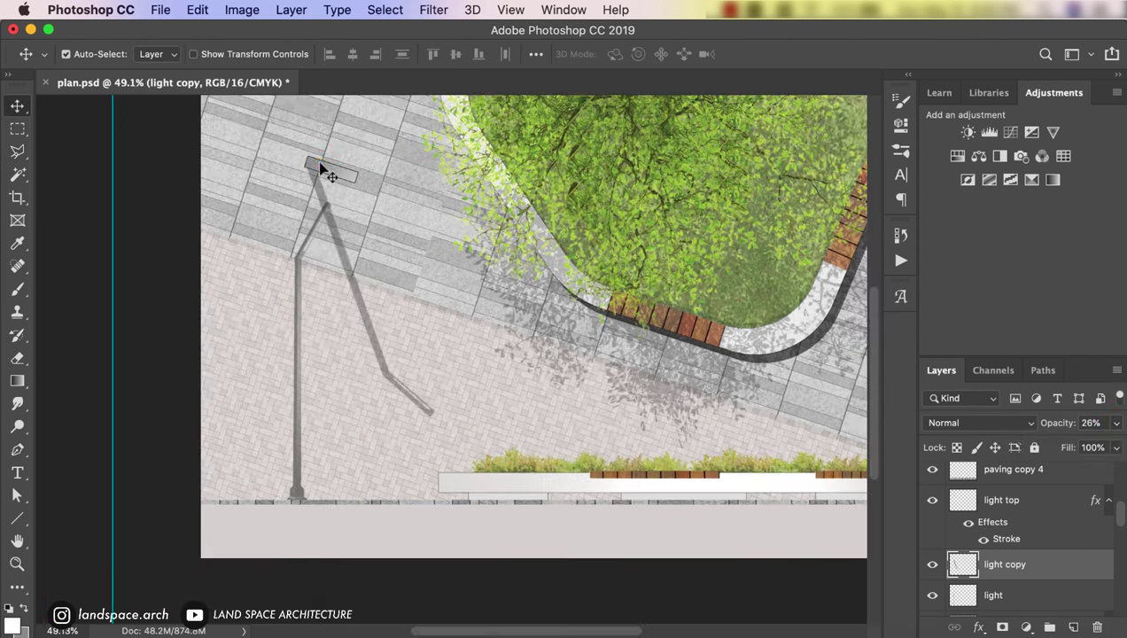
pyautogui.click(321, 171)
pyautogui.hotkey('ctrl', 'j')
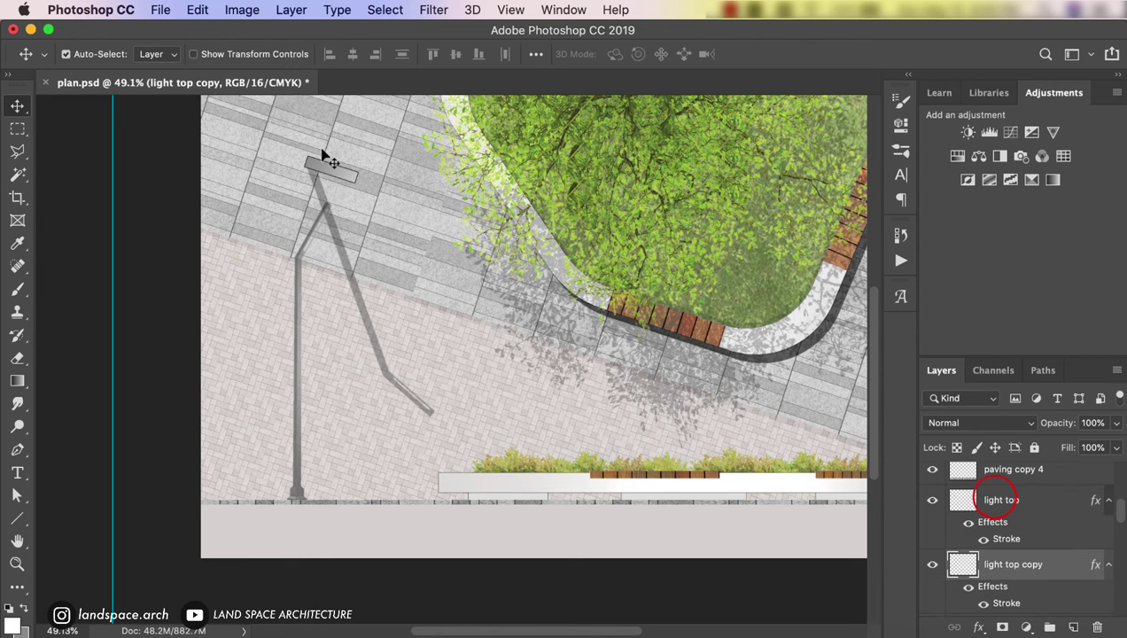
# Step: Scale the lamp head copy to about 128% and shift it into place
pyautogui.scroll(2, 322, 159)
pyautogui.scroll(3, 440, 279)
pyautogui.hotkey('ctrl', 't')
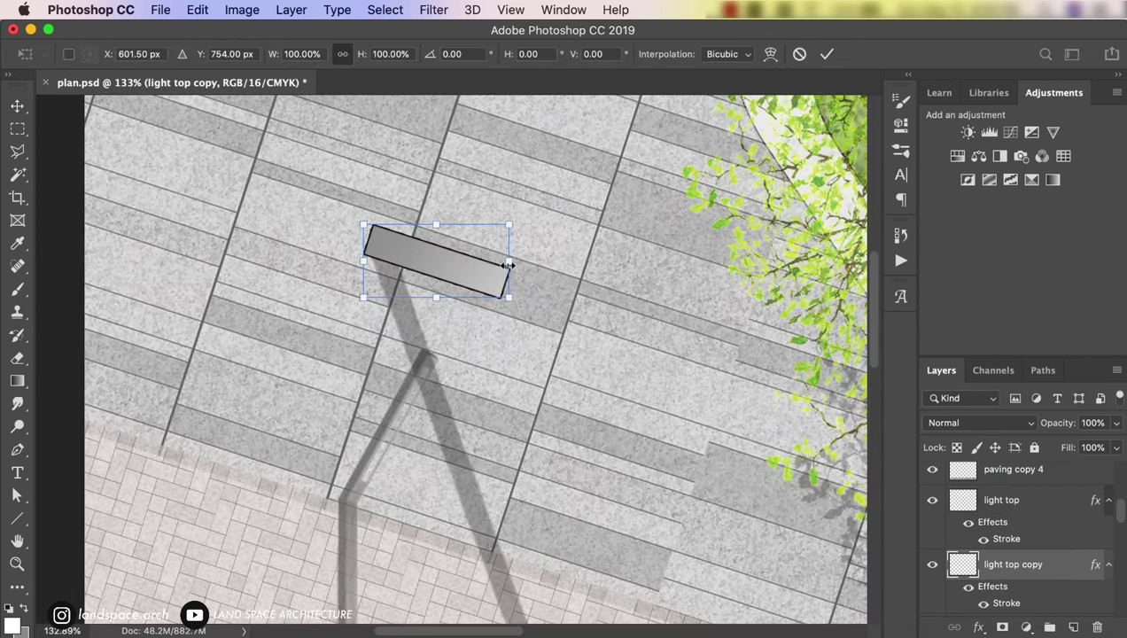
pyautogui.moveTo(508, 264); pyautogui.dragTo(525, 262)
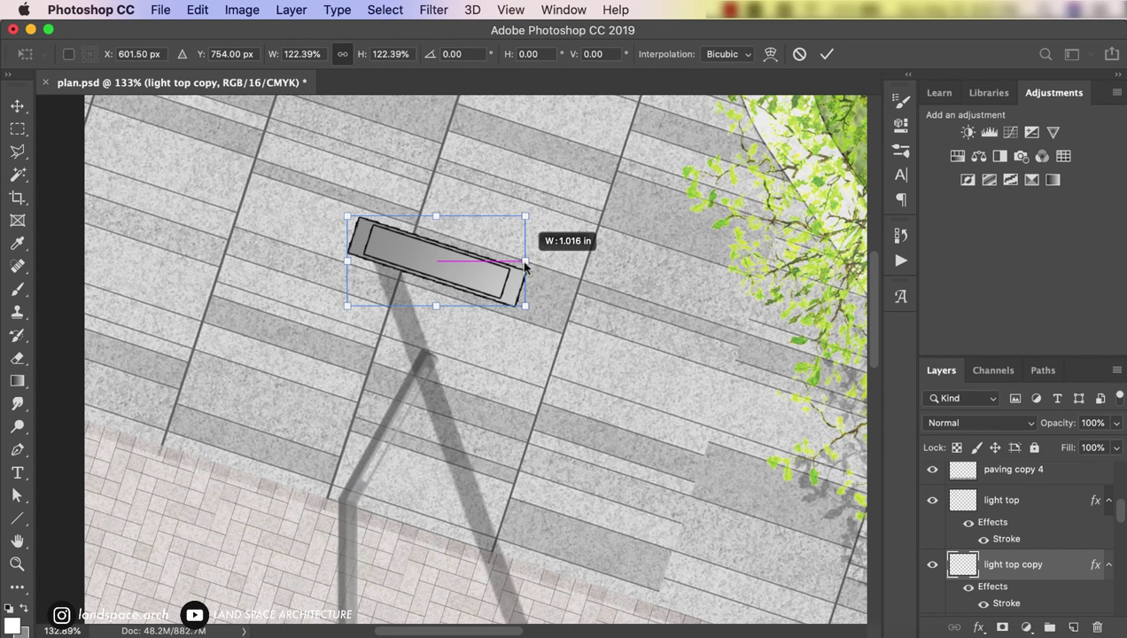
pyautogui.moveTo(359, 232); pyautogui.dragTo(367, 231)
pyautogui.moveTo(525, 216); pyautogui.dragTo(530, 221)
pyautogui.moveTo(485, 264); pyautogui.dragTo(478, 260)
pyautogui.press('Return')
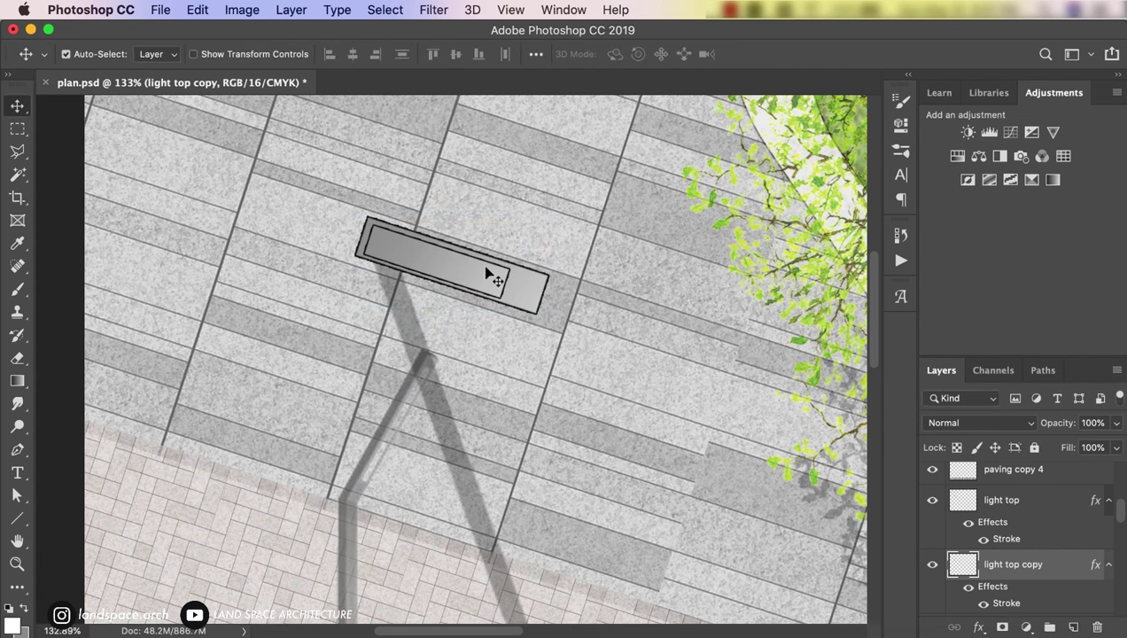
# Step: Trim the right part off the enlarged lamp head copy to leave an offset backing
pyautogui.press('l')
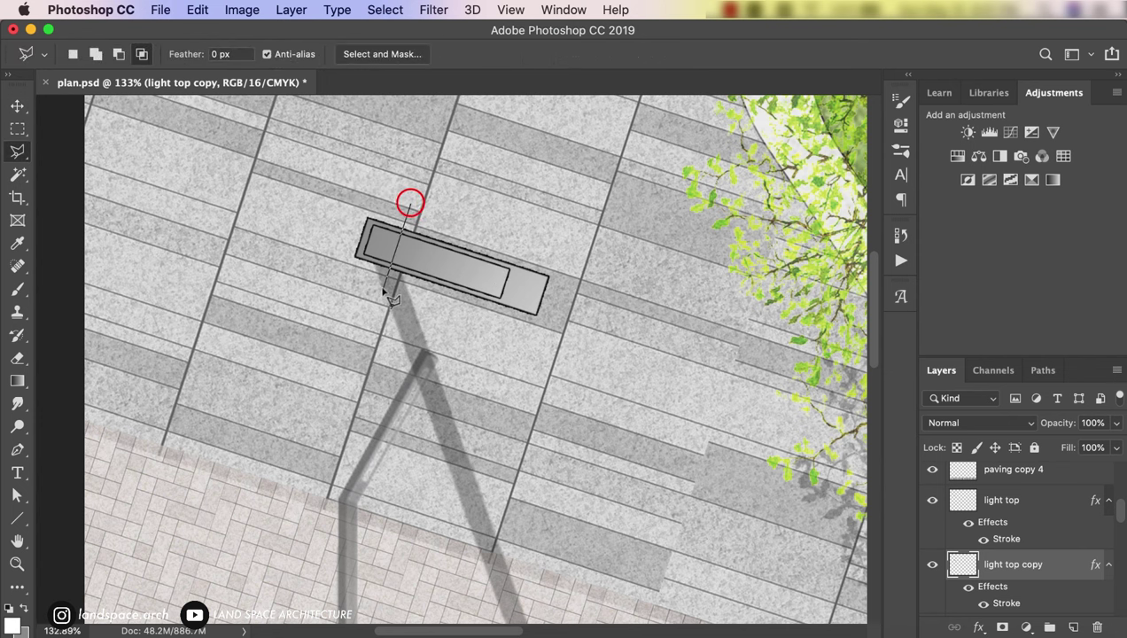
pyautogui.click(531, 355)
pyautogui.click(564, 241)
pyautogui.doubleClick(428, 133)
pyautogui.press('Delete')
pyautogui.hotkey('ctrl', 'd')
pyautogui.press('v')
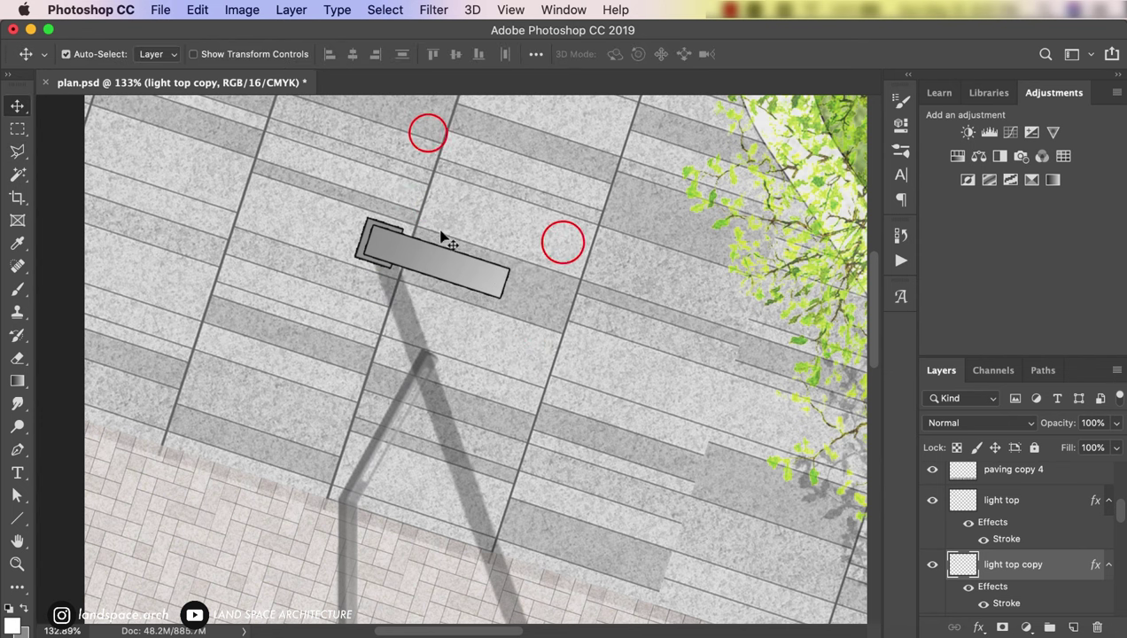
pyautogui.scroll(-5, 447, 240)
pyautogui.scroll(-1, 447, 240)
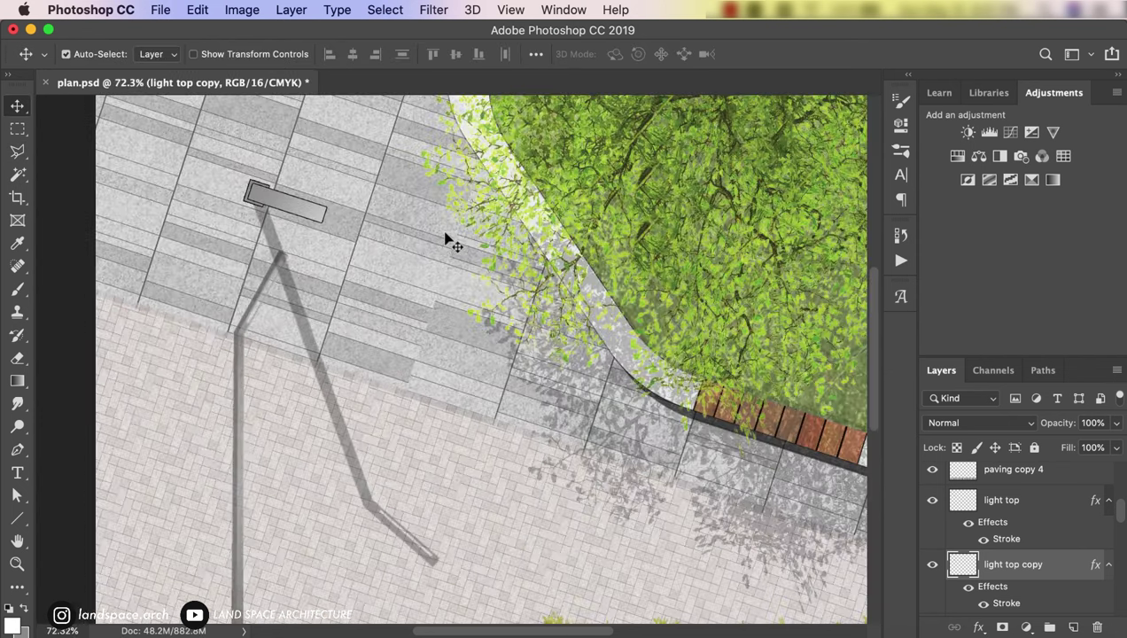
pyautogui.scroll(-3, 447, 240)
pyautogui.scroll(-1, 447, 239)
# Step: Copy the top-view people image from the browser's image search results
pyautogui.press('super+Tab')
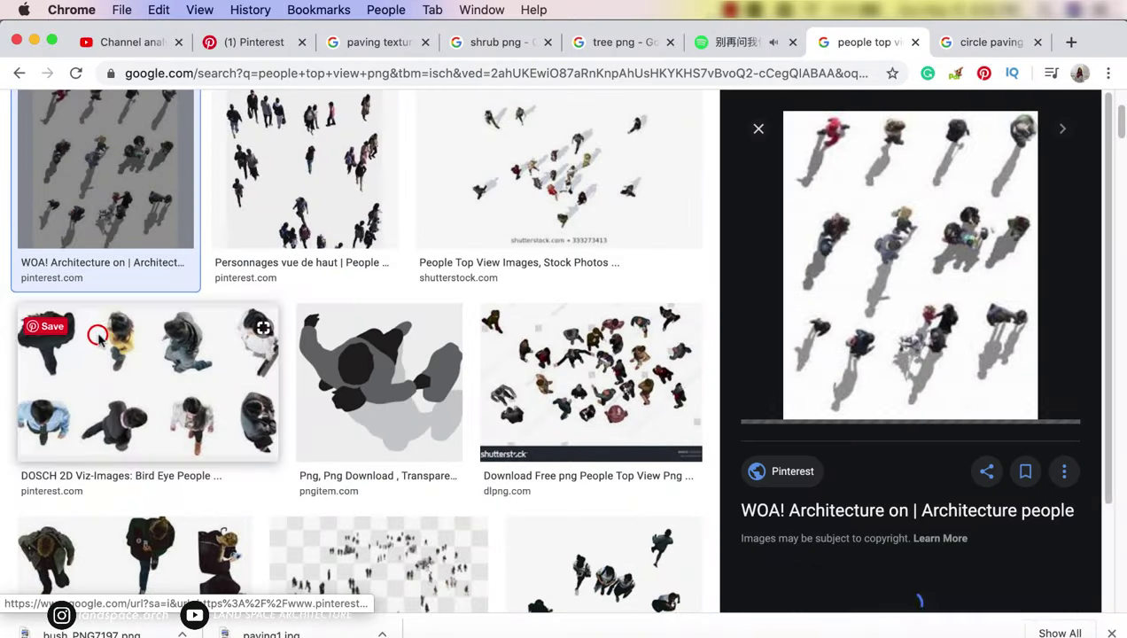
pyautogui.scroll(-3, 98, 335)
pyautogui.scroll(-3, 544, 422)
pyautogui.rightClick(809, 313)
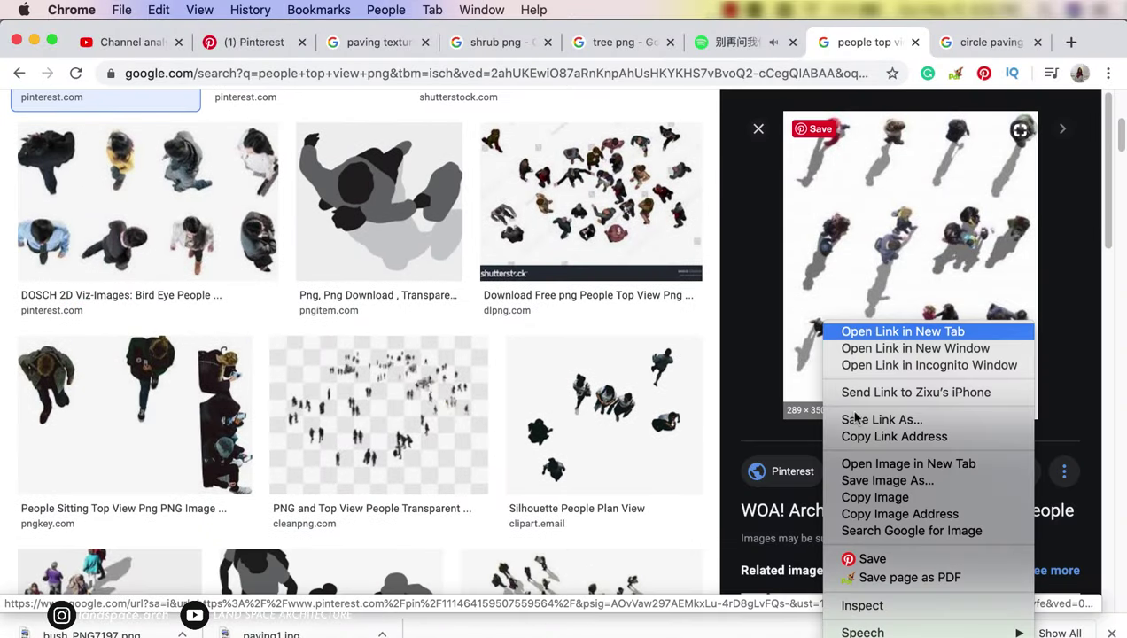
pyautogui.click(870, 490)
pyautogui.scroll(-1, 576, 476)
pyautogui.scroll(-5, 576, 477)
# Step: Paste the copied top-view people image as a new layer above paving1 copy 7
pyautogui.press('super+Tab')
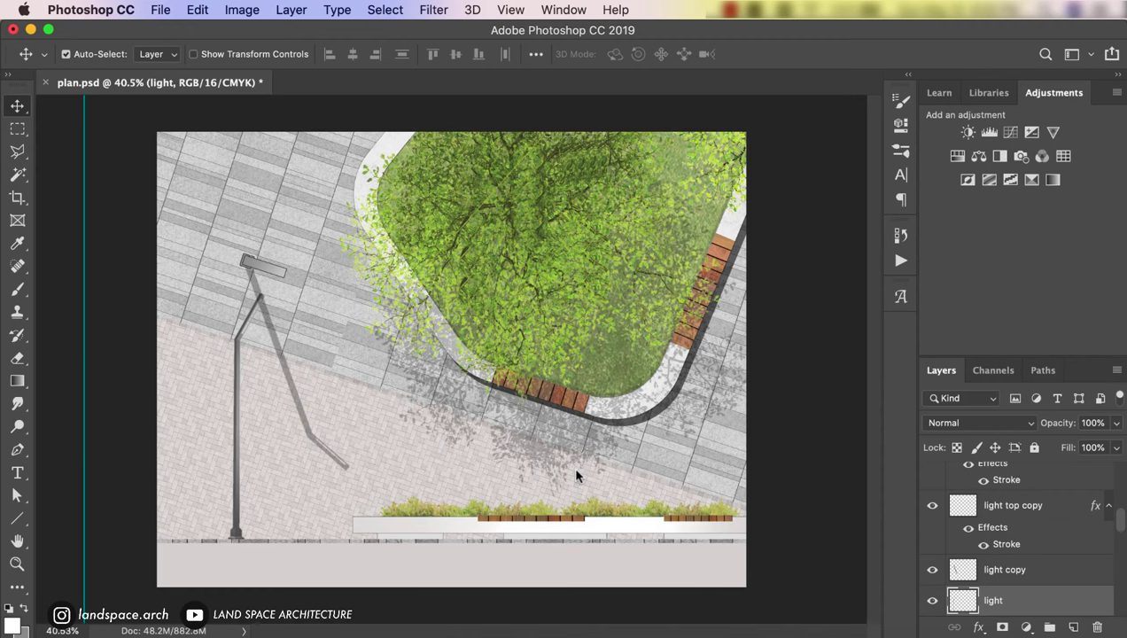
pyautogui.scroll(1, 1082, 536)
pyautogui.scroll(-5, 1082, 536)
pyautogui.scroll(-5, 1083, 536)
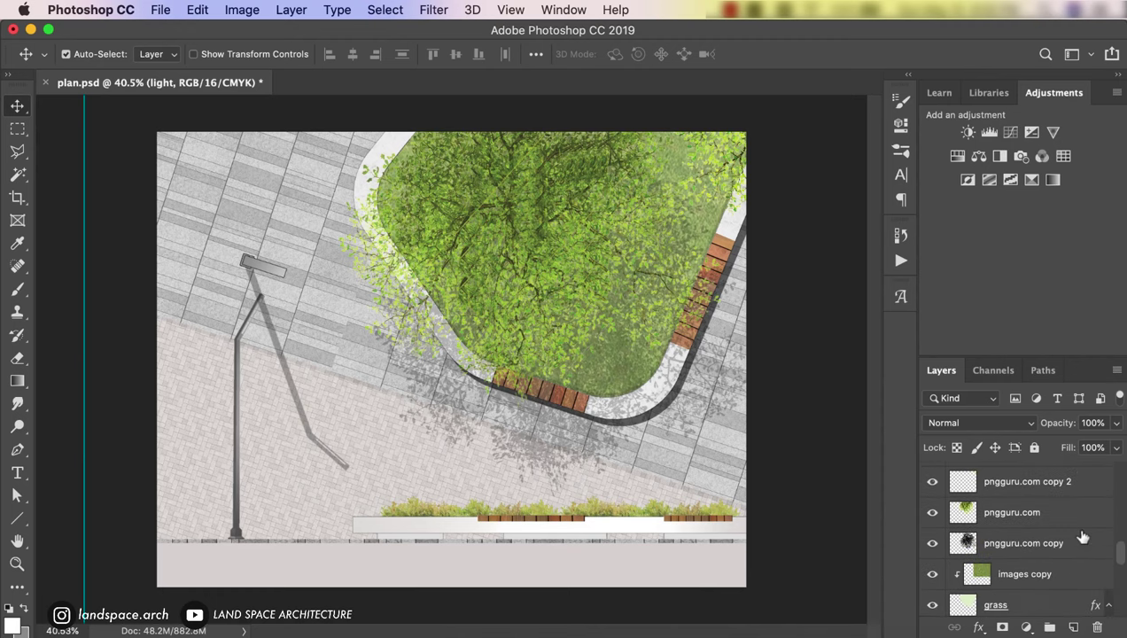
pyautogui.scroll(-5, 1083, 536)
pyautogui.scroll(-5, 1083, 536)
pyautogui.click(292, 164)
pyautogui.click(1013, 509)
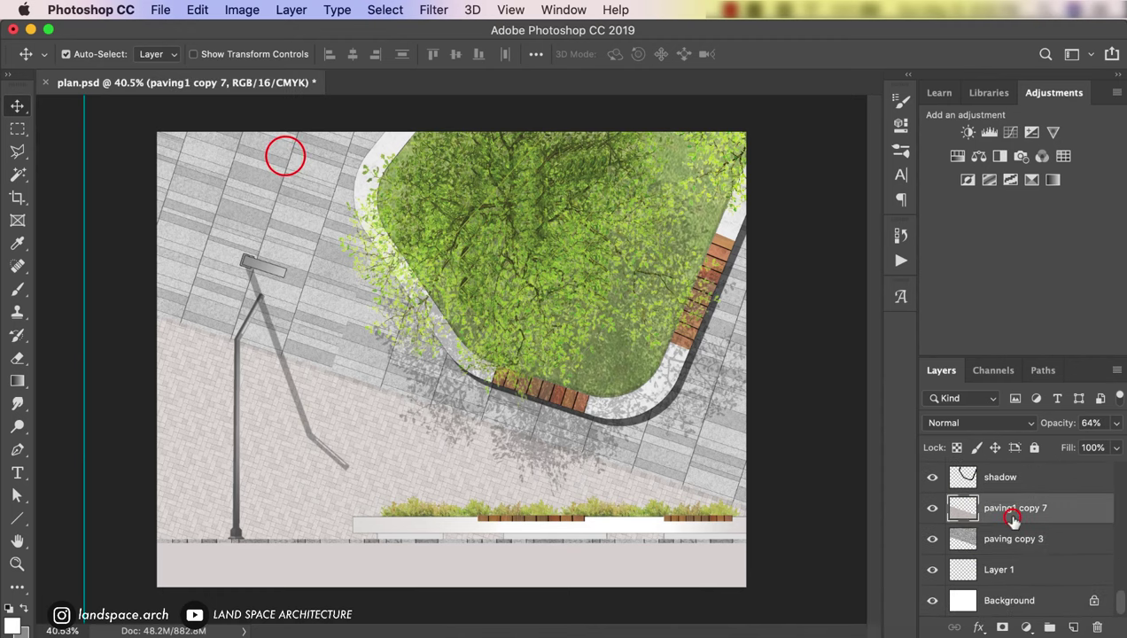
pyautogui.hotkey('ctrl', 'v')
# Step: Rotate the people about -47° to follow the paving, enlarge them, and position them over it
pyautogui.hotkey('ctrl', 't')
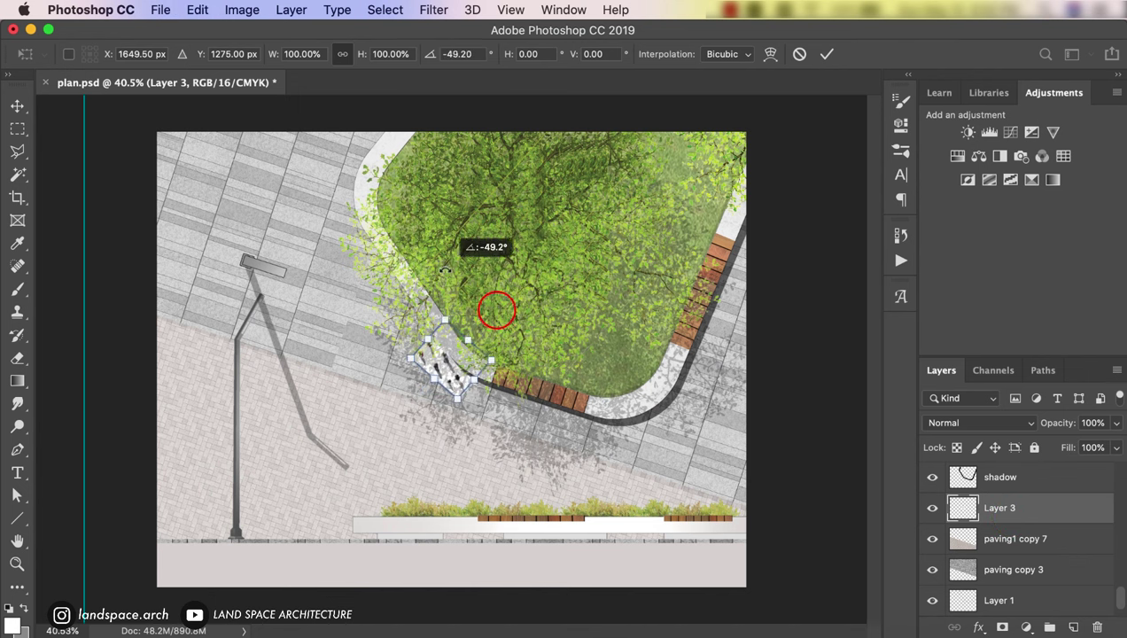
pyautogui.moveTo(497, 310)
pyautogui.mouseDown()
pyautogui.moveTo(448, 294)
pyautogui.moveTo(460, 122)
pyautogui.mouseUp()
pyautogui.moveTo(410, 222); pyautogui.dragTo(381, 212)
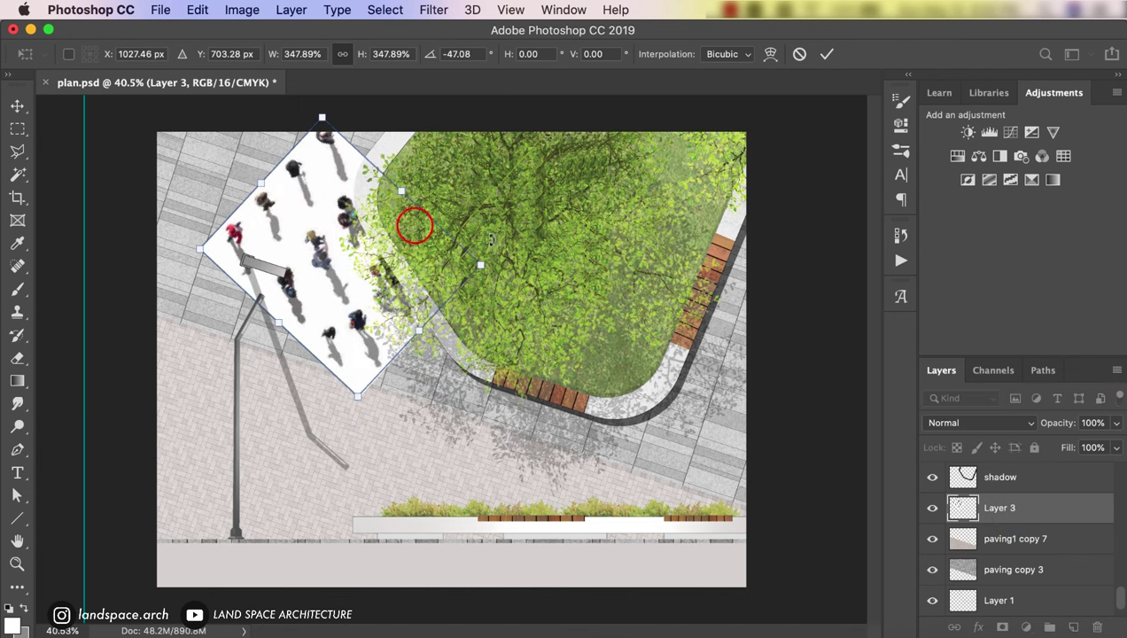
pyautogui.moveTo(548, 262); pyautogui.dragTo(653, 215)
pyautogui.moveTo(302, 241); pyautogui.dragTo(341, 305)
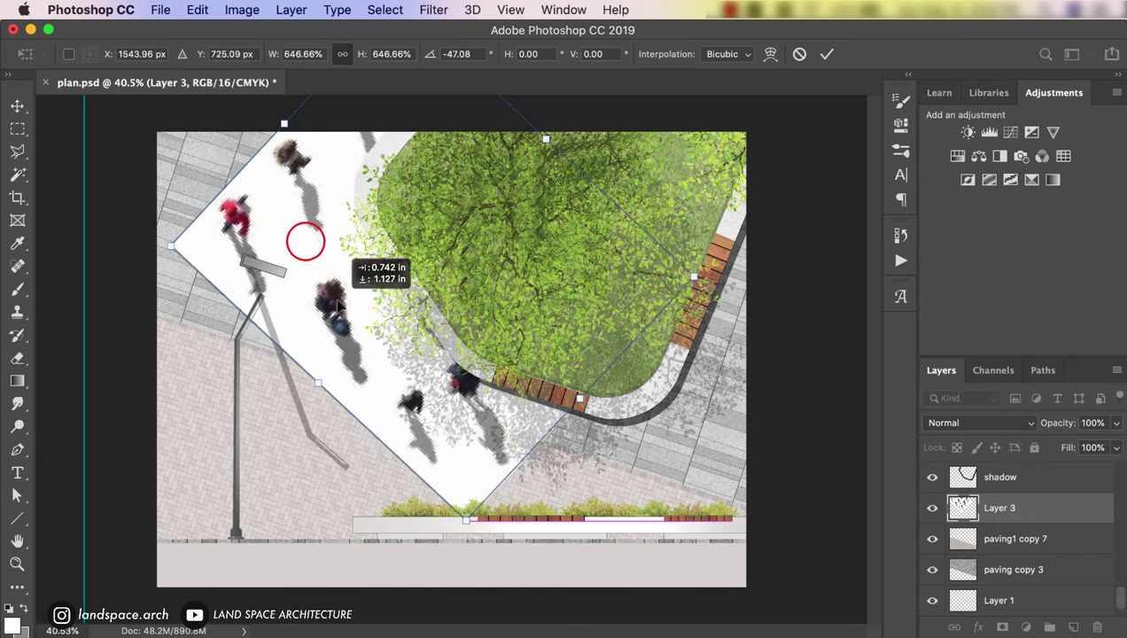
pyautogui.press('Return')
# Step: Set the people layer to Darken blend mode and narrow it slightly
pyautogui.click(926, 422)
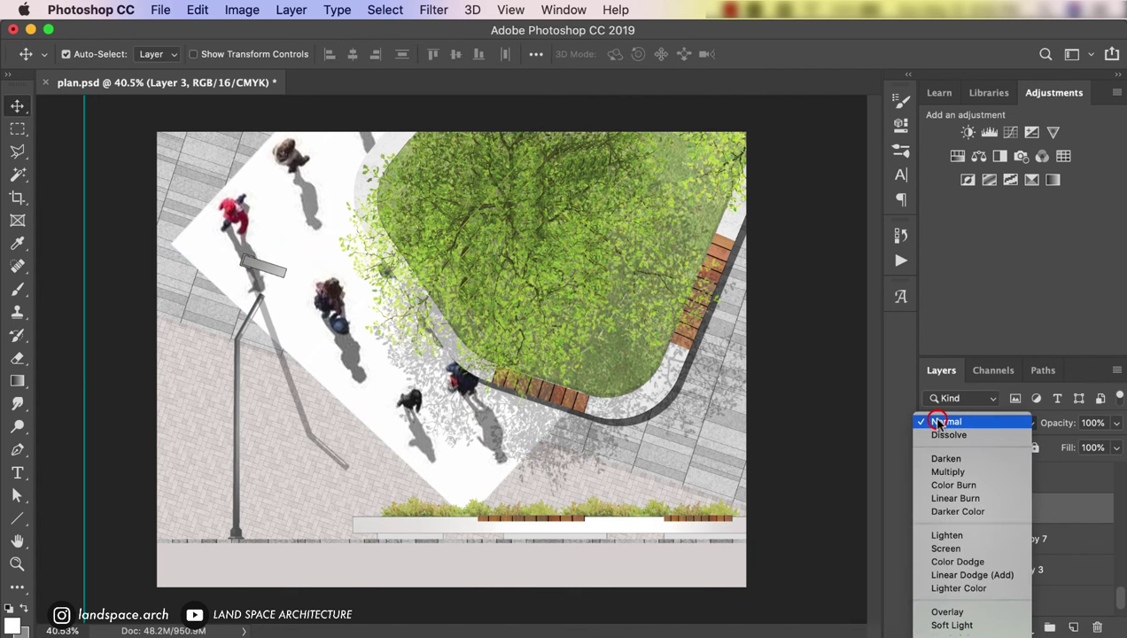
pyautogui.click(947, 459)
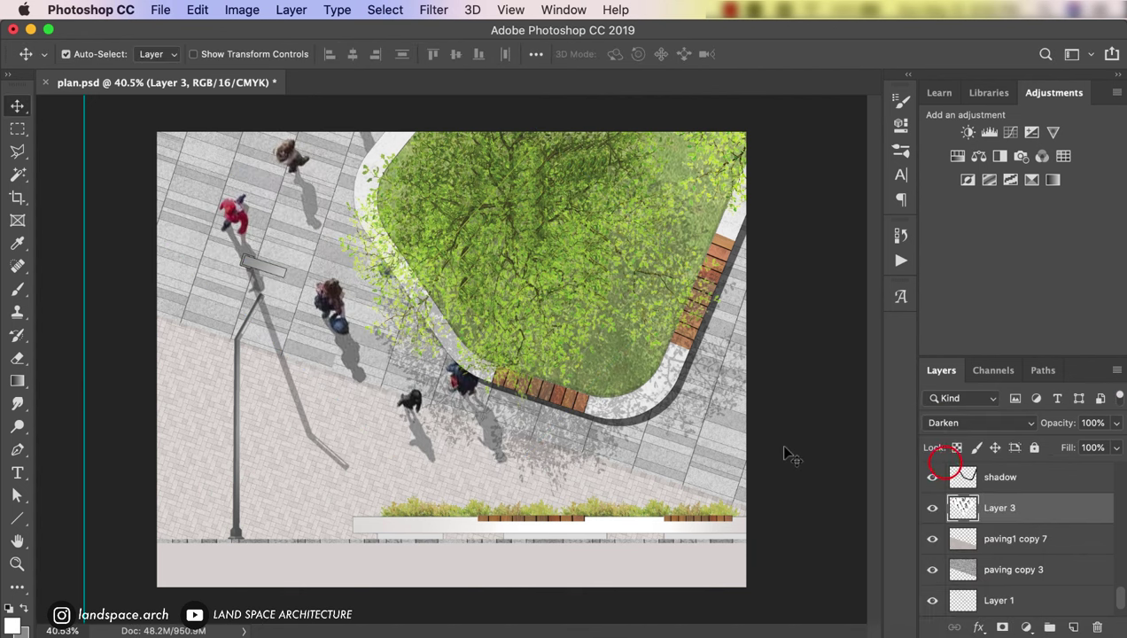
pyautogui.hotkey('ctrl', 't')
pyautogui.moveTo(697, 262); pyautogui.dragTo(675, 262)
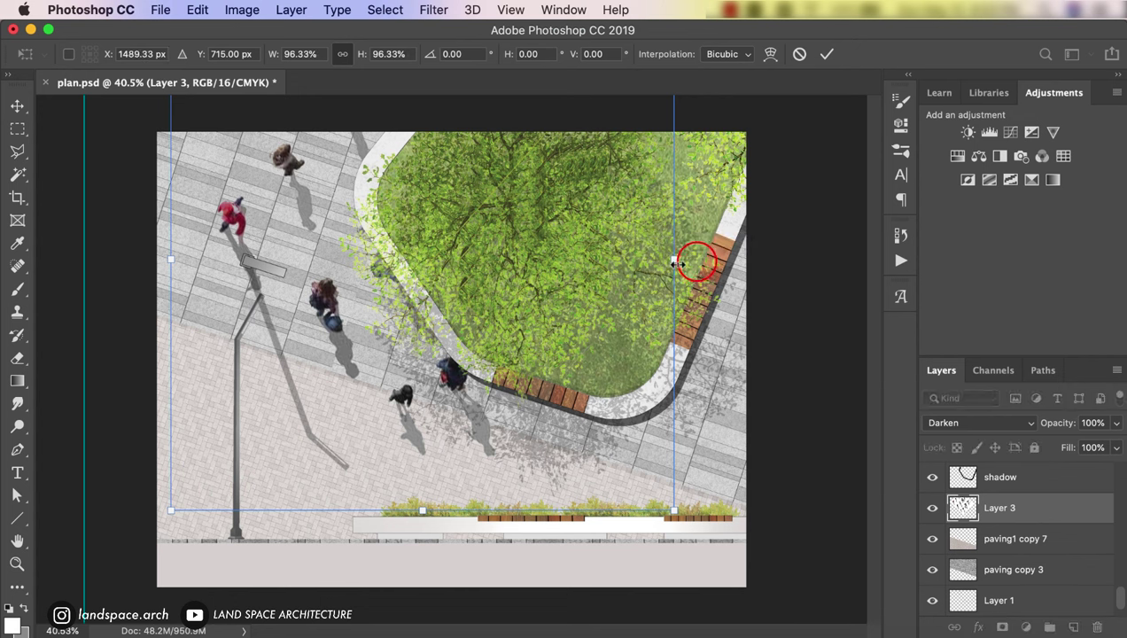
pyautogui.press('Return')
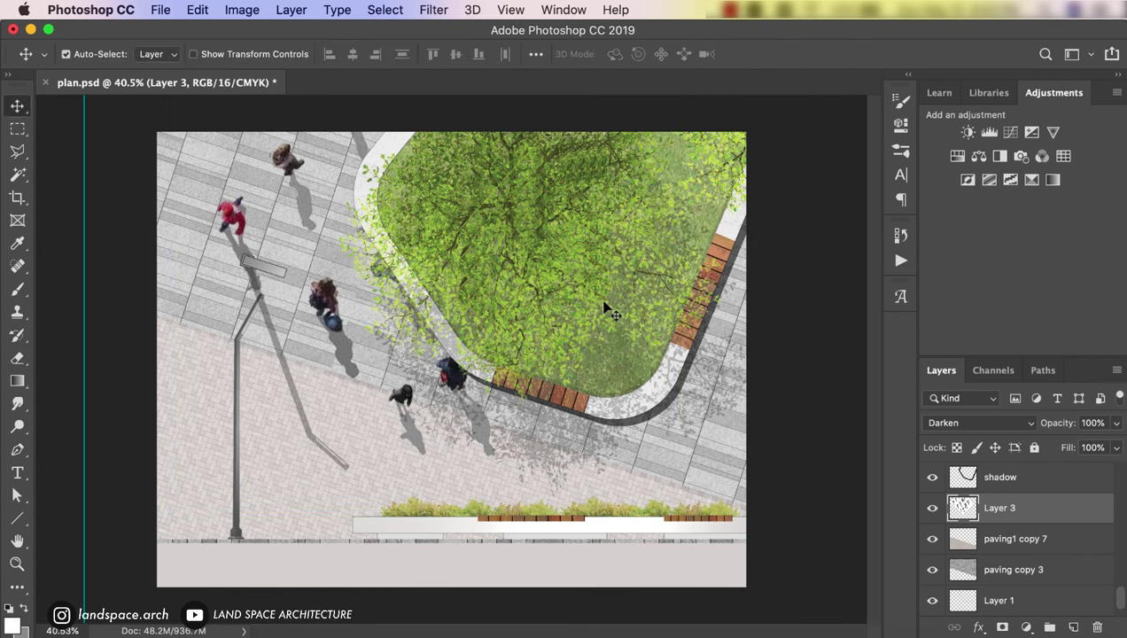
# Step: Shift the people layer down-left and move the person near the street light up the paving
pyautogui.moveTo(235, 226); pyautogui.dragTo(216, 251)
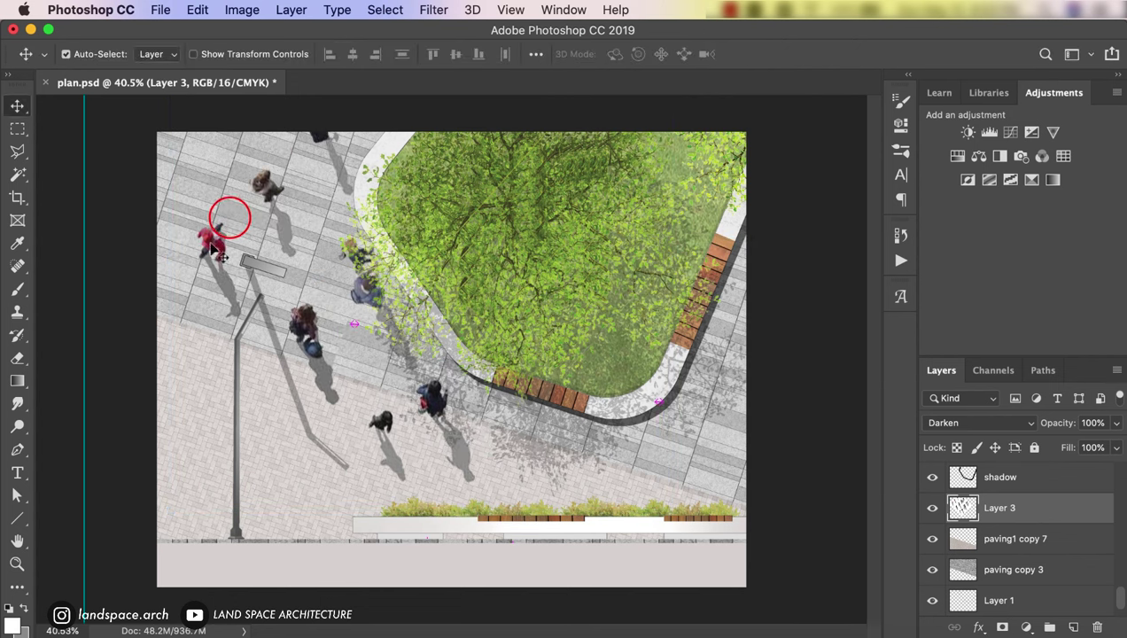
pyautogui.press('m')
pyautogui.press('w')
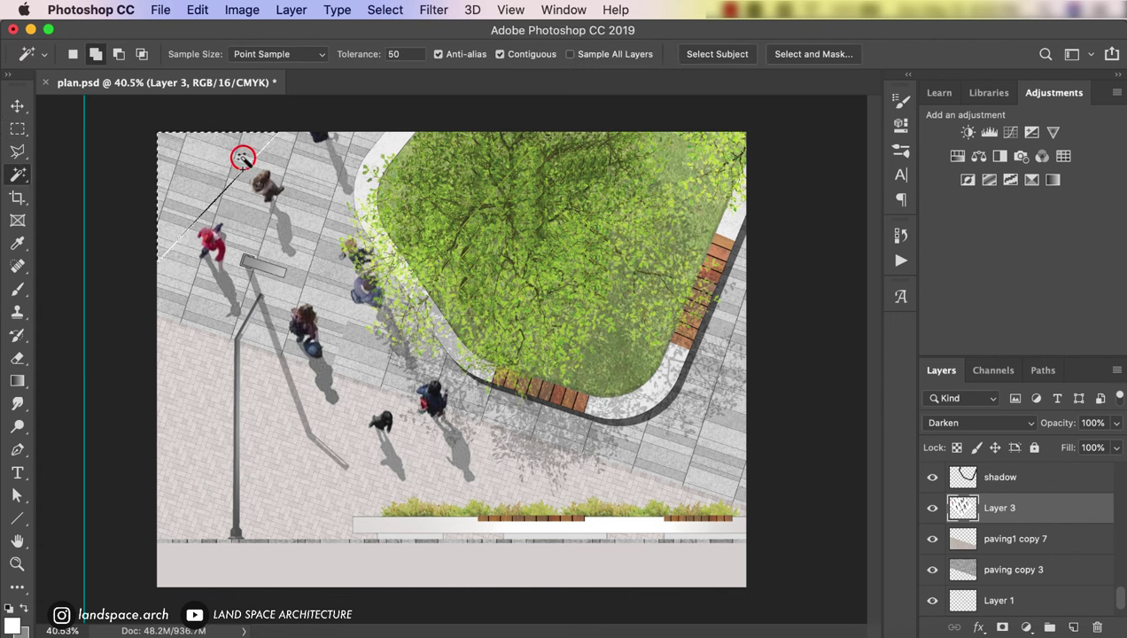
pyautogui.click(282, 166)
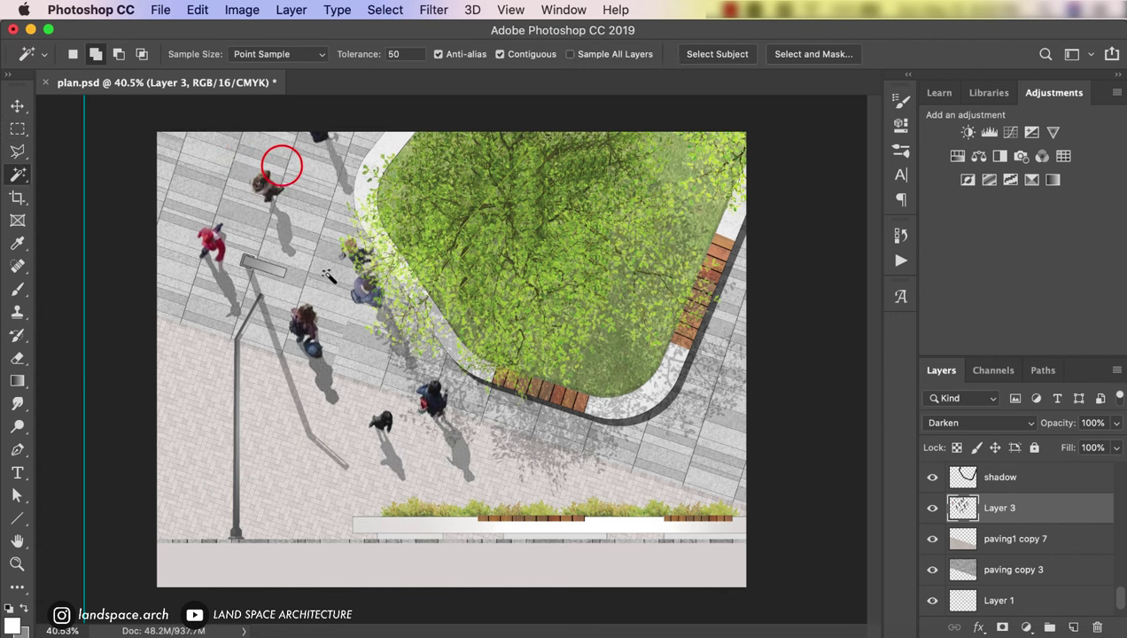
pyautogui.press('m')
pyautogui.moveTo(277, 290); pyautogui.dragTo(353, 414)
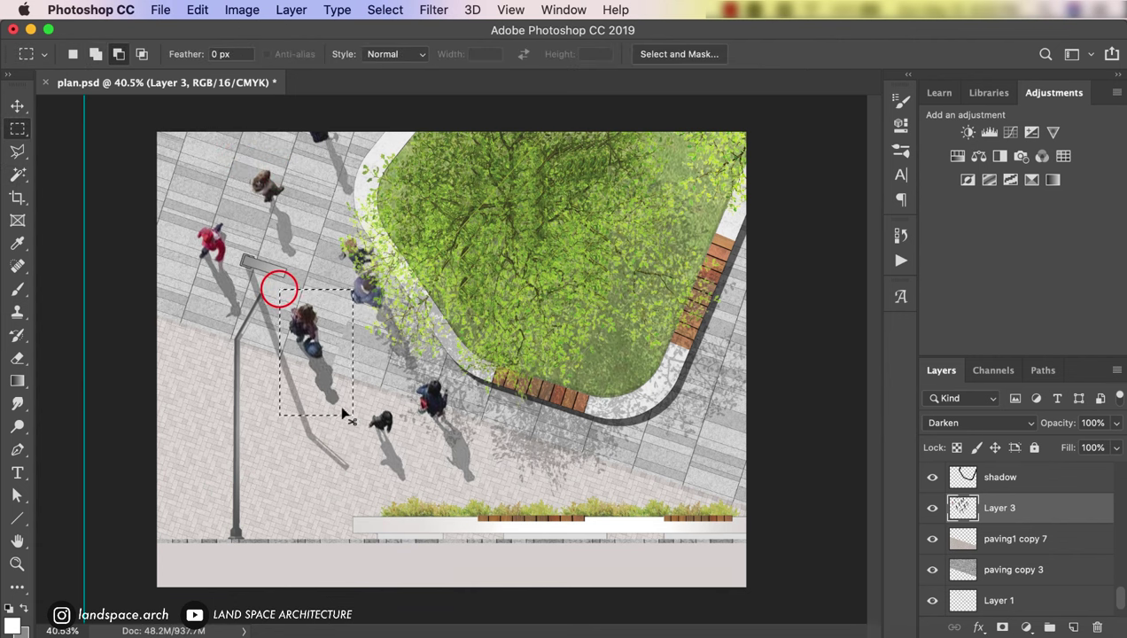
pyautogui.hotkey('ctrl', 's')
pyautogui.moveTo(278, 299); pyautogui.dragTo(353, 415)
pyautogui.press('v')
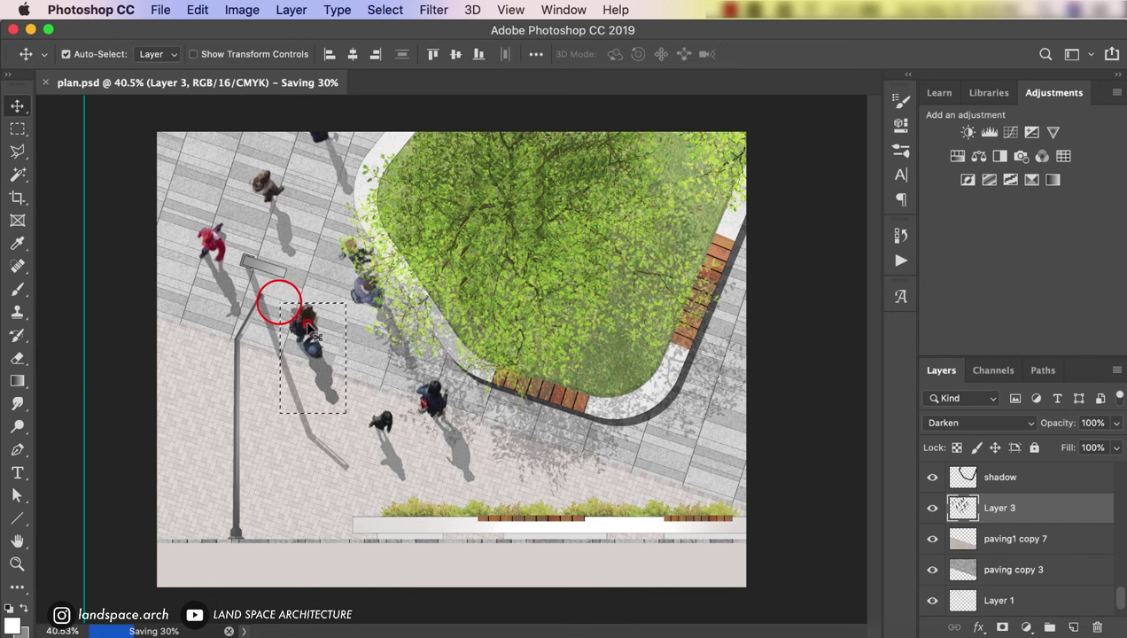
pyautogui.moveTo(307, 319)
pyautogui.mouseDown()
pyautogui.moveTo(310, 266)
pyautogui.moveTo(280, 297)
pyautogui.mouseUp()
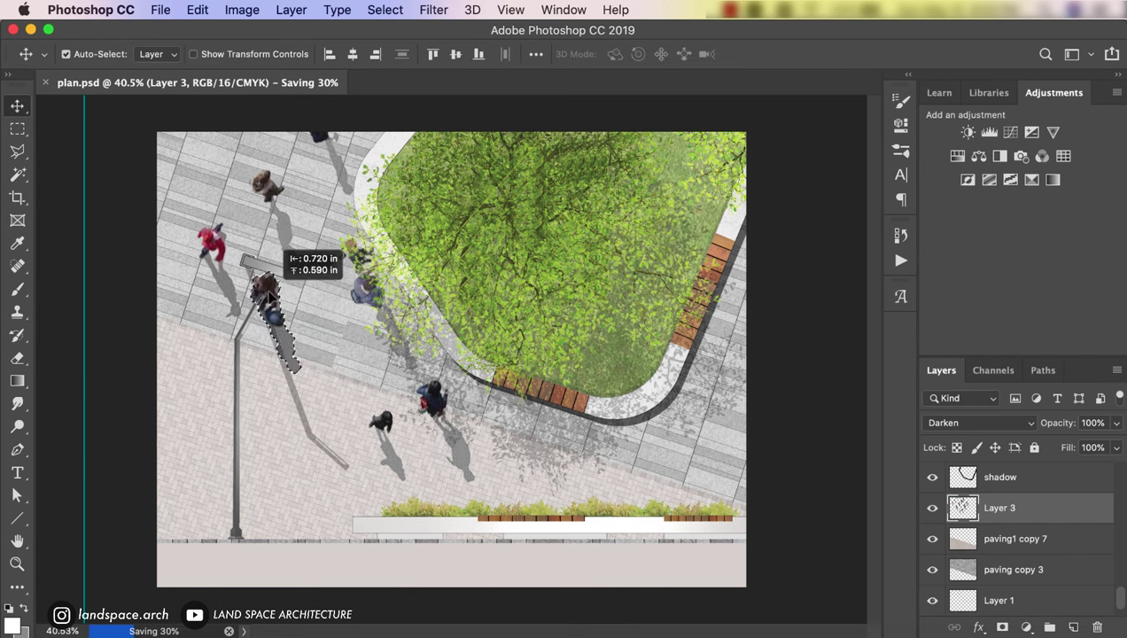
pyautogui.hotkey('ctrl', 'd')
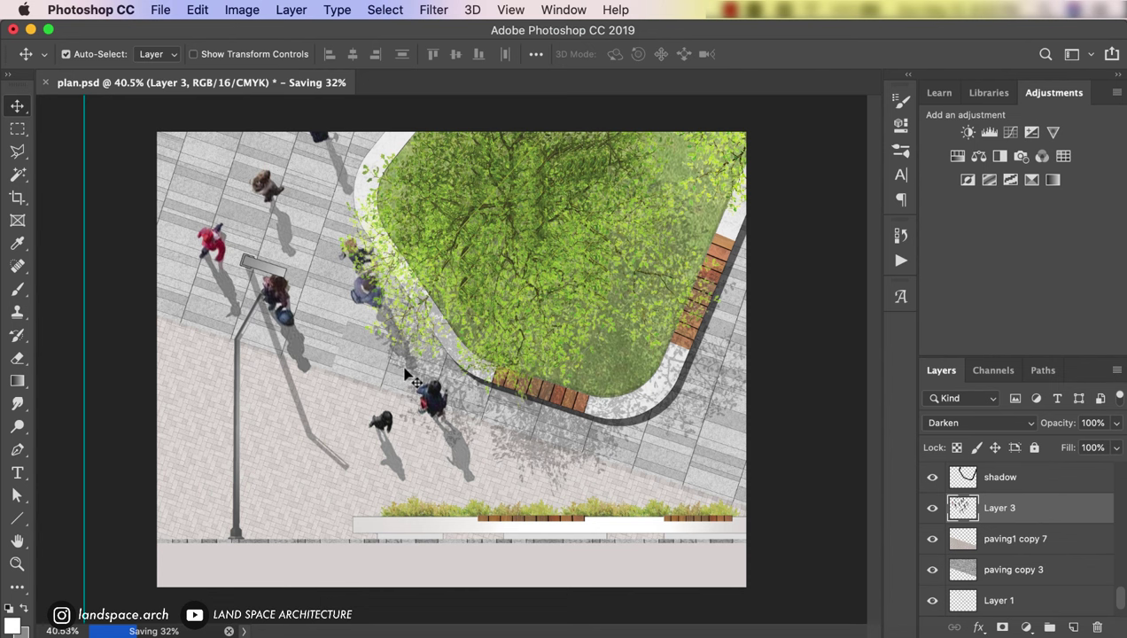
# Step: Nudge all the people down and move the top-edge walker to the top-left paving
pyautogui.press('m')
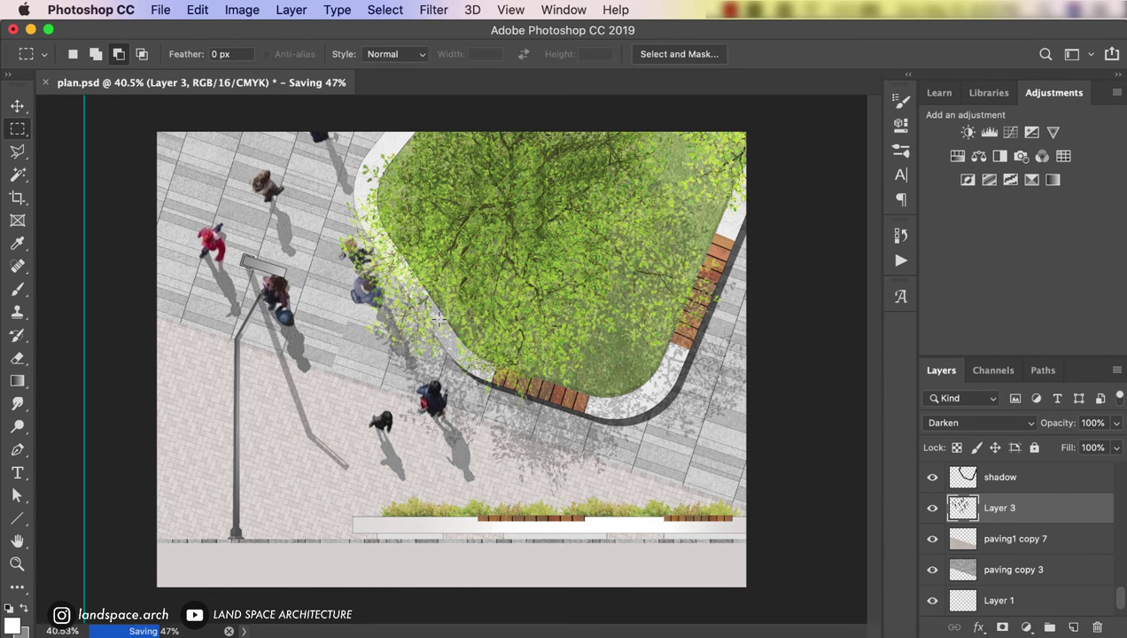
pyautogui.press('v')
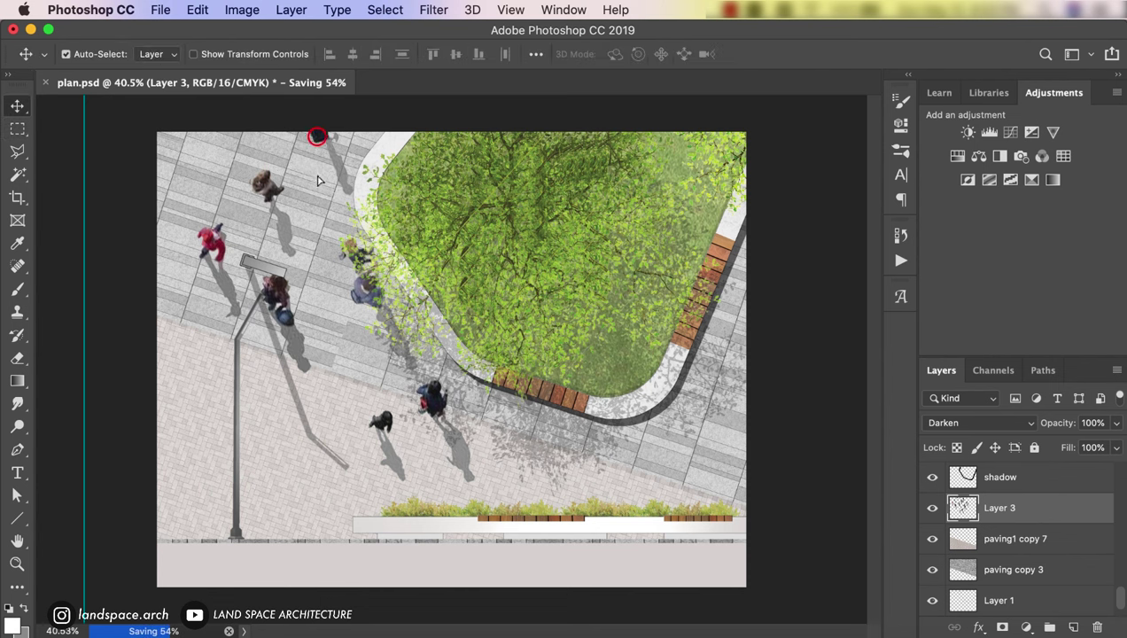
pyautogui.moveTo(317, 136); pyautogui.dragTo(324, 197)
pyautogui.press('m')
pyautogui.moveTo(295, 151); pyautogui.dragTo(363, 248)
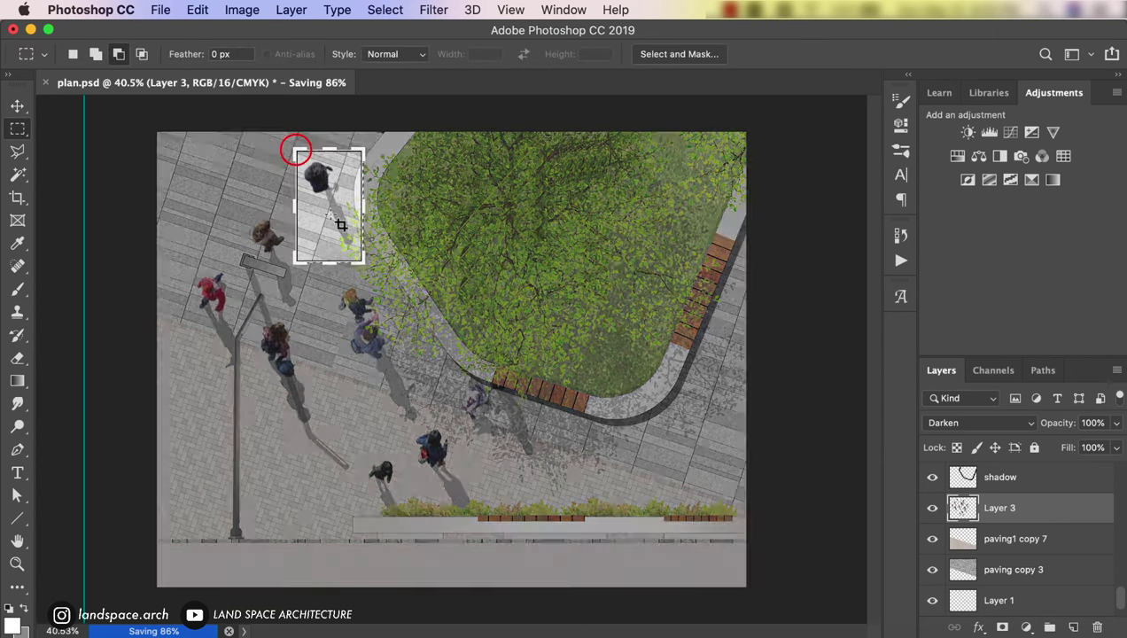
pyautogui.press('v')
pyautogui.moveTo(317, 175)
pyautogui.mouseDown()
pyautogui.moveTo(196, 182)
pyautogui.moveTo(213, 151)
pyautogui.mouseUp()
pyautogui.hotkey('ctrl', 'd')
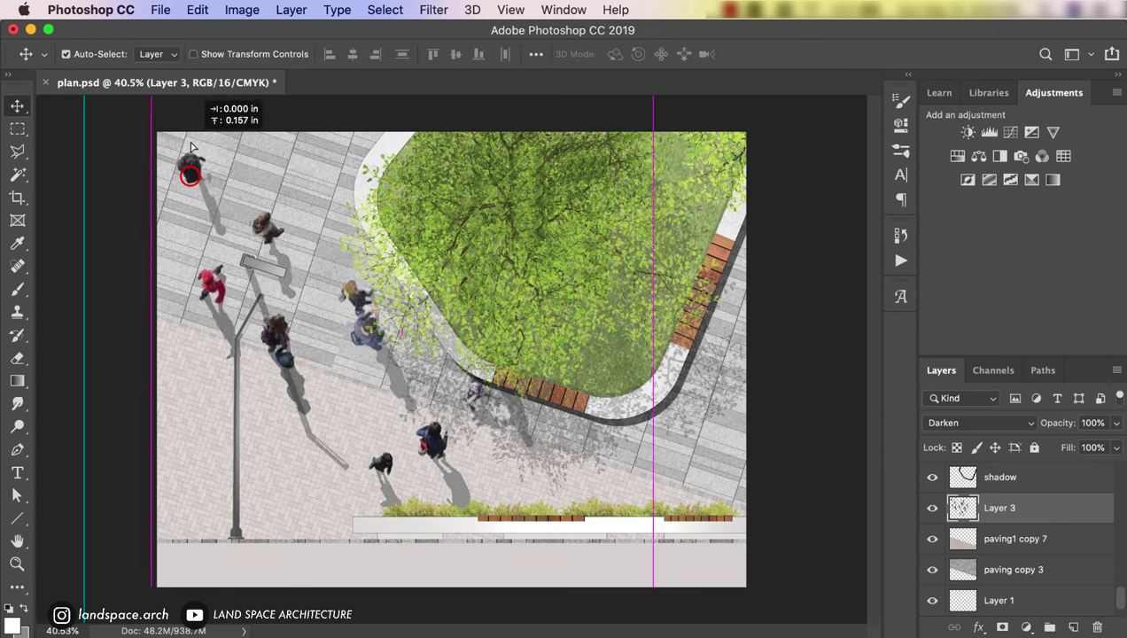
# Step: Move another person out to the plan's right edge
pyautogui.press('m')
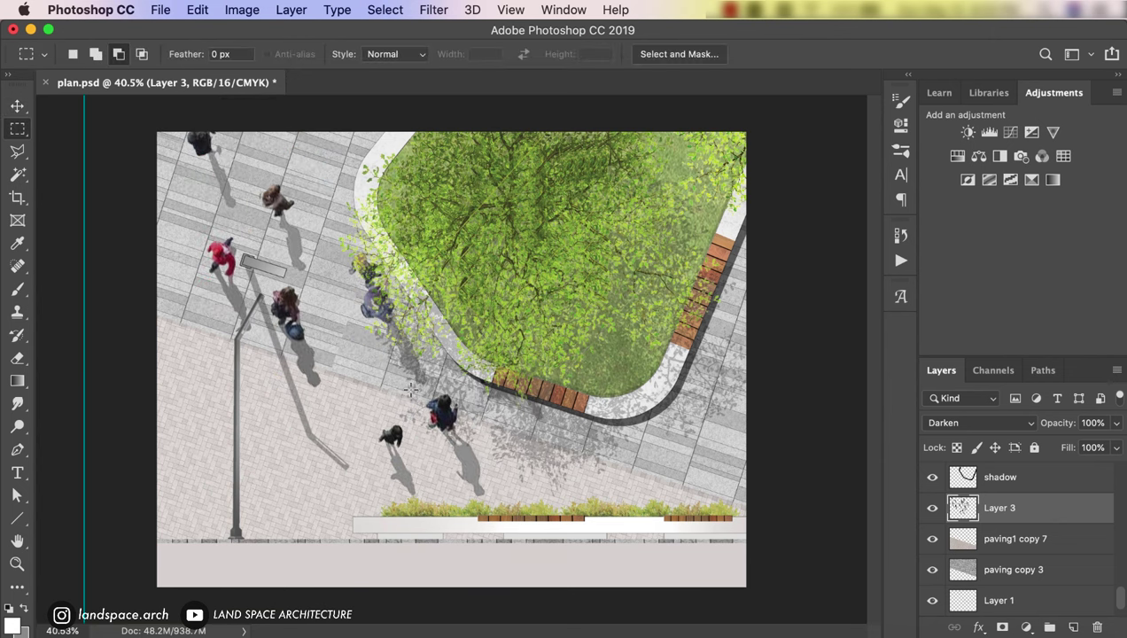
pyautogui.moveTo(415, 411); pyautogui.dragTo(373, 514)
pyautogui.press('c')
pyautogui.press('v')
pyautogui.moveTo(392, 432); pyautogui.dragTo(724, 337)
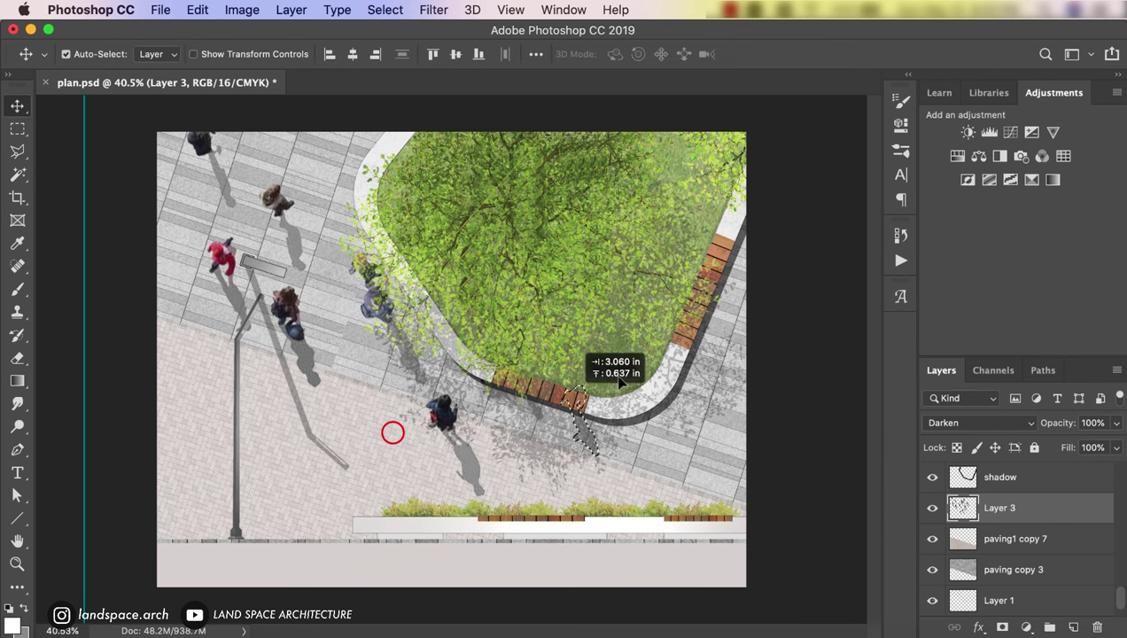
pyautogui.hotkey('ctrl', 'd')
# Step: Desaturate the people to -45 saturation and set Layer 3 opacity to 53%
pyautogui.hotkey('ctrl', 'u')
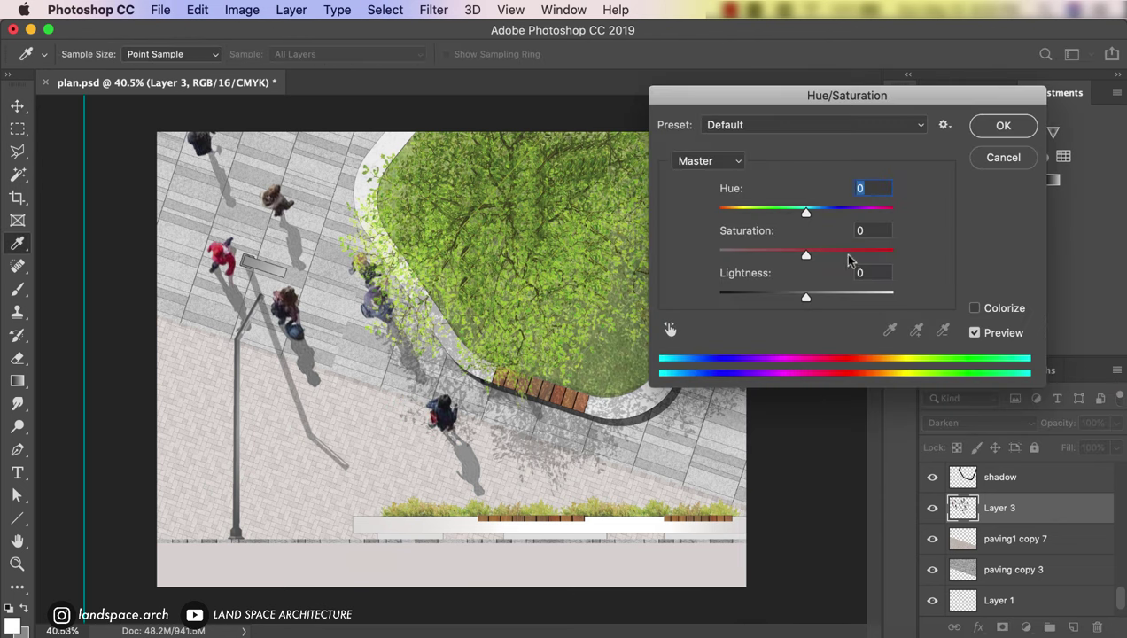
pyautogui.moveTo(806, 251)
pyautogui.mouseDown()
pyautogui.moveTo(742, 252)
pyautogui.moveTo(756, 252)
pyautogui.mouseUp()
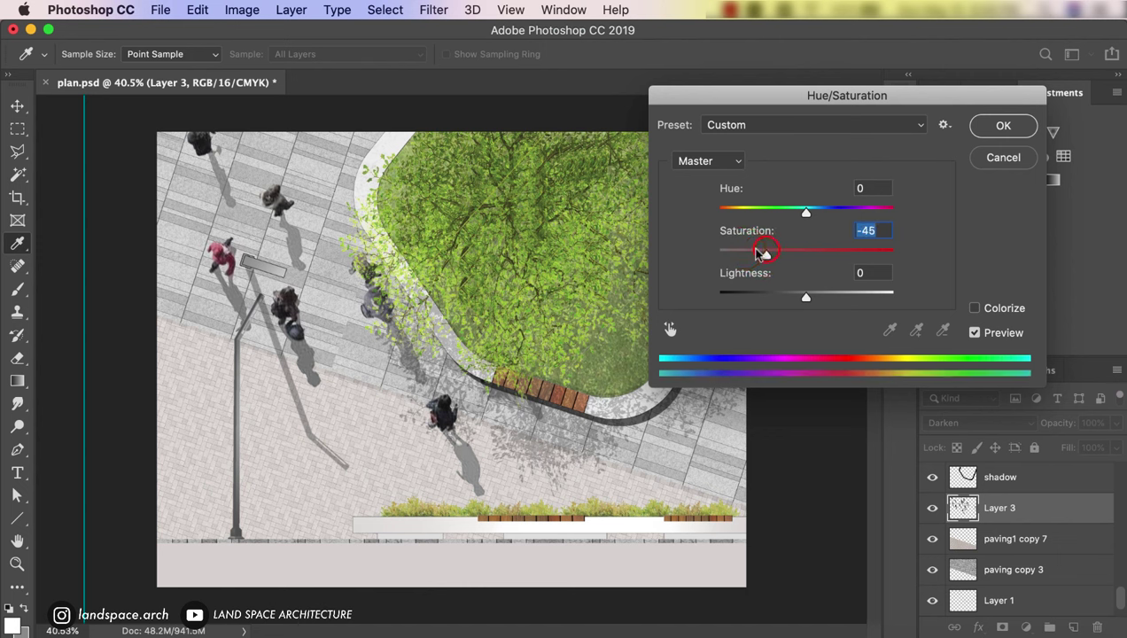
pyautogui.click(984, 133)
pyautogui.press('v')
pyautogui.moveTo(1117, 423); pyautogui.dragTo(1079, 449)
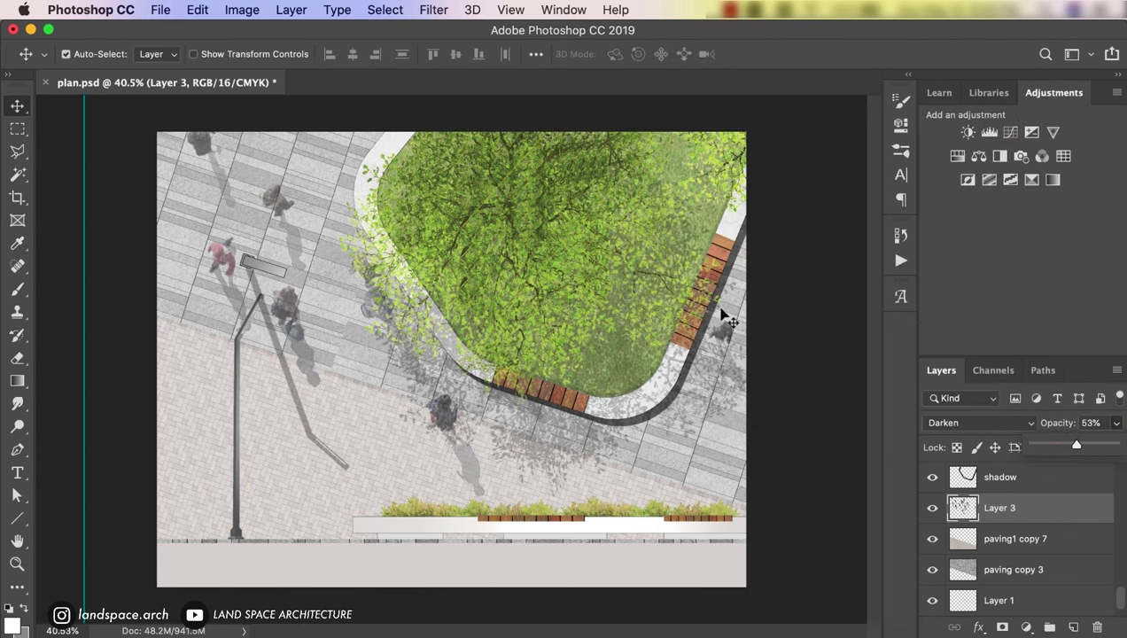
# Step: Set the people layer (Layer 3) to 72% opacity and reposition it
pyautogui.press('7')
pyautogui.press('2')
pyautogui.moveTo(276, 223); pyautogui.dragTo(197, 441)
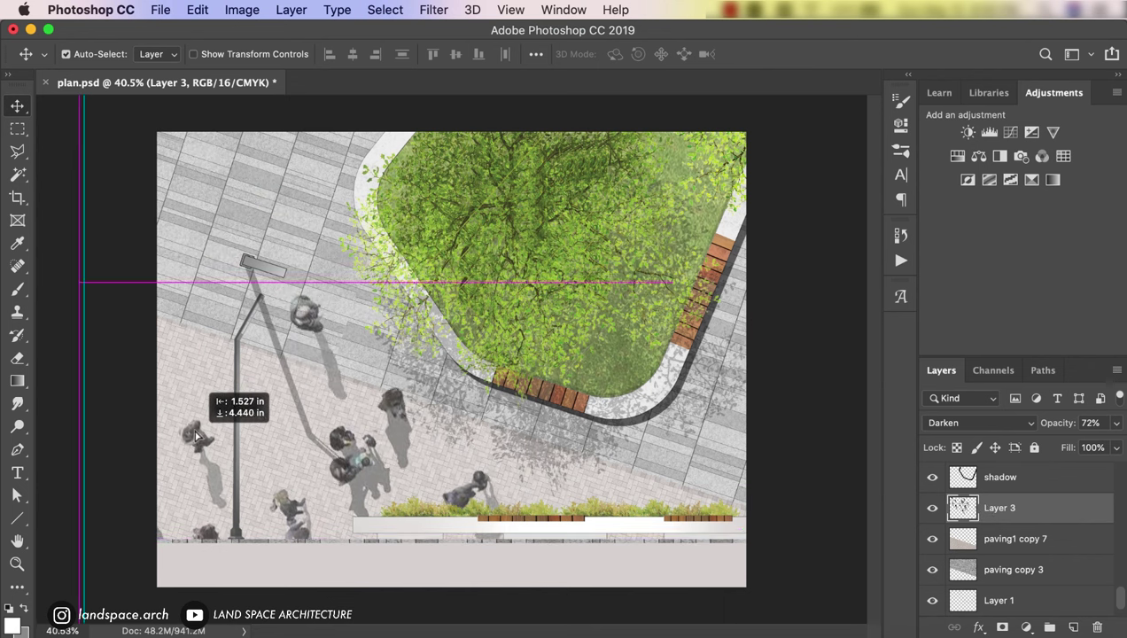
pyautogui.moveTo(196, 441); pyautogui.dragTo(199, 421)
# Step: Cut one person and their shadow onto Layer 4, placed above the images copy layer
pyautogui.press('l')
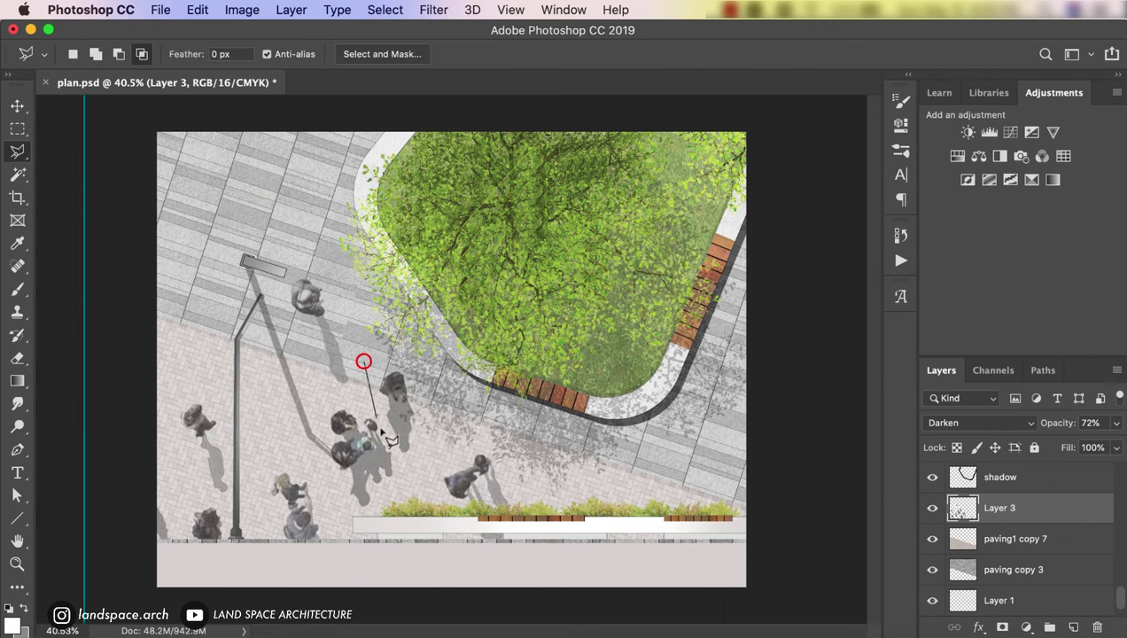
pyautogui.click(389, 446)
pyautogui.click(411, 461)
pyautogui.click(428, 416)
pyautogui.doubleClick(422, 332)
pyautogui.hotkey('ctrl', 'j')
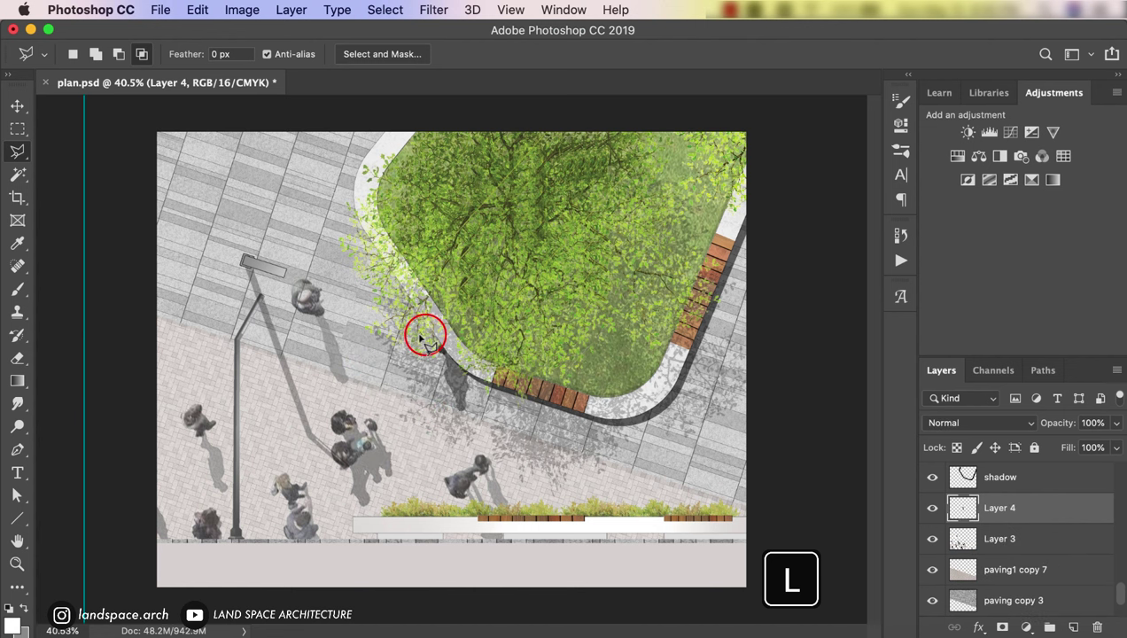
pyautogui.hotkey('ctrl', 'x')
pyautogui.moveTo(1052, 505); pyautogui.dragTo(1032, 541)
# Step: Move the separated person right onto the bench at the tree bed's lower edge
pyautogui.hotkey('ctrl', 't')
pyautogui.moveTo(457, 346); pyautogui.dragTo(571, 412)
pyautogui.press('Return')
pyautogui.press('l')
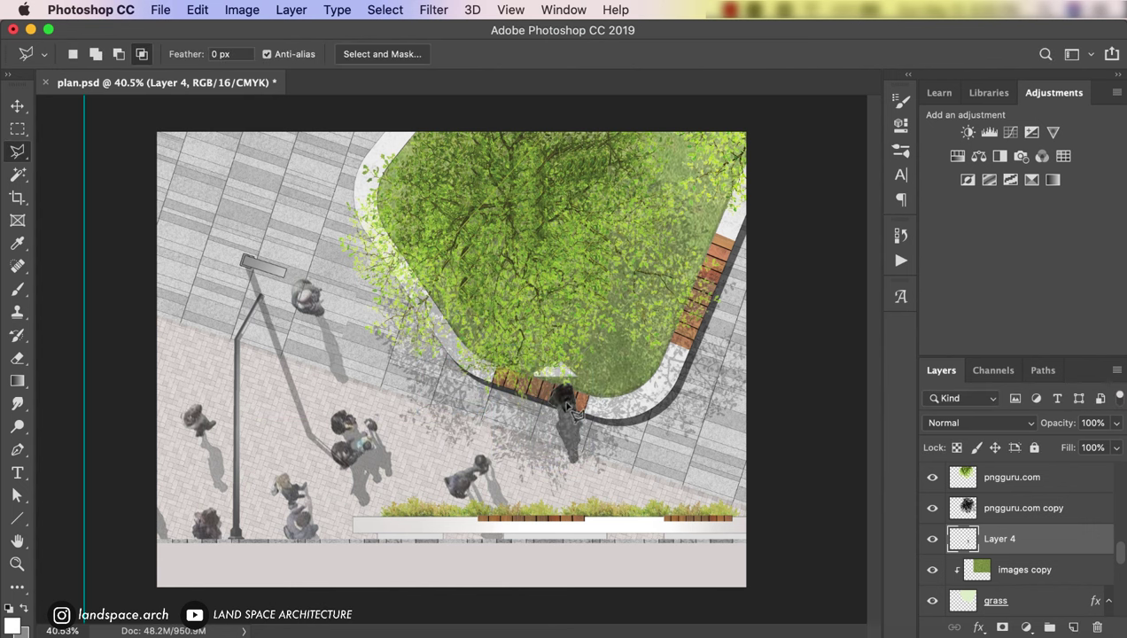
pyautogui.hotkey('ctrl', 'd')
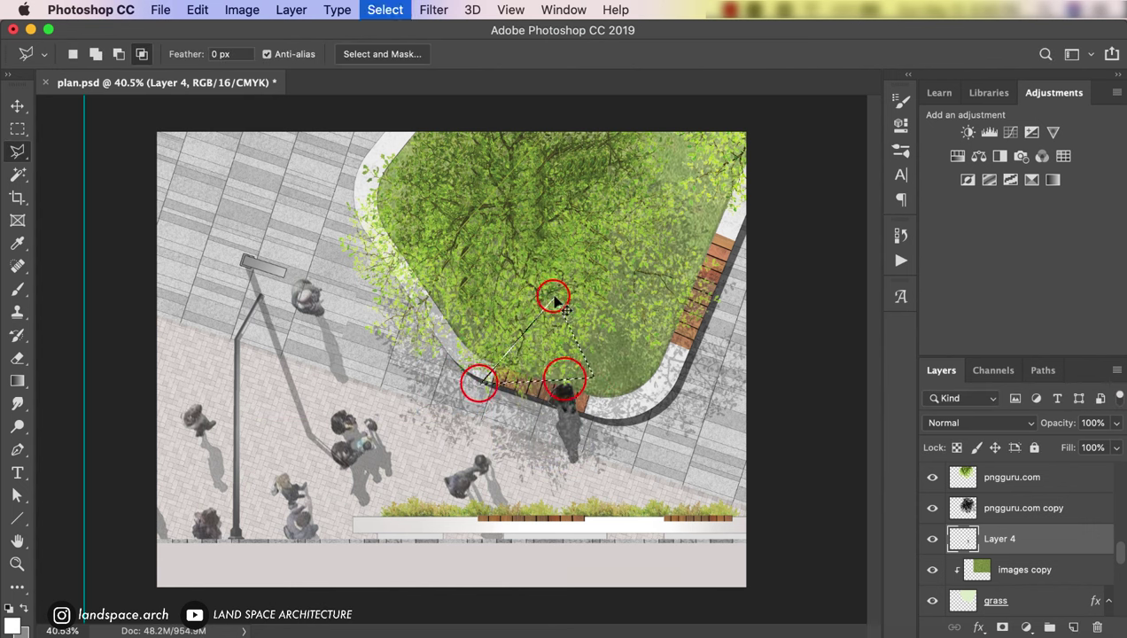
# Step: Erase leftover pixels and shift the walking people up and left
pyautogui.press('v')
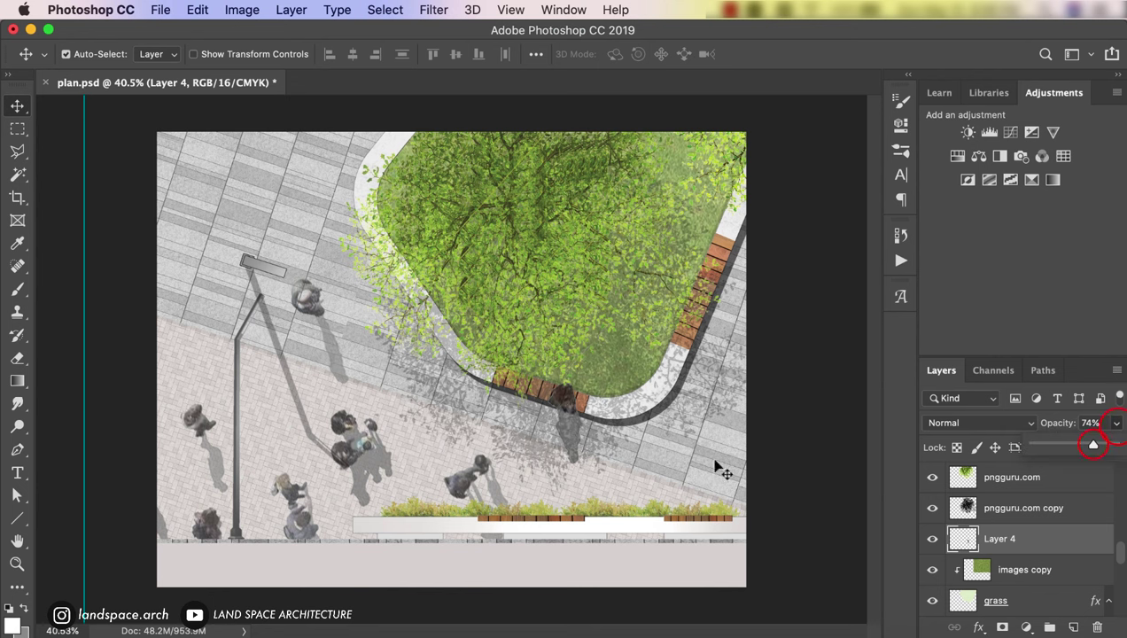
pyautogui.press('e')
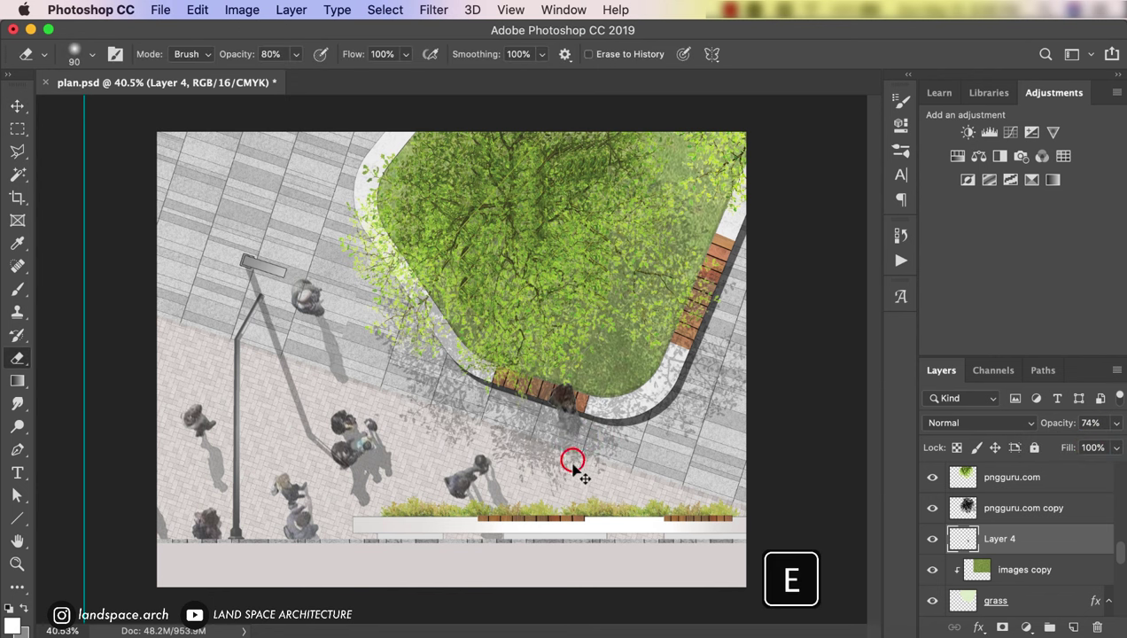
pyautogui.press('v')
pyautogui.moveTo(354, 457)
pyautogui.mouseDown()
pyautogui.moveTo(203, 350)
pyautogui.moveTo(378, 369)
pyautogui.moveTo(433, 243)
pyautogui.mouseUp()
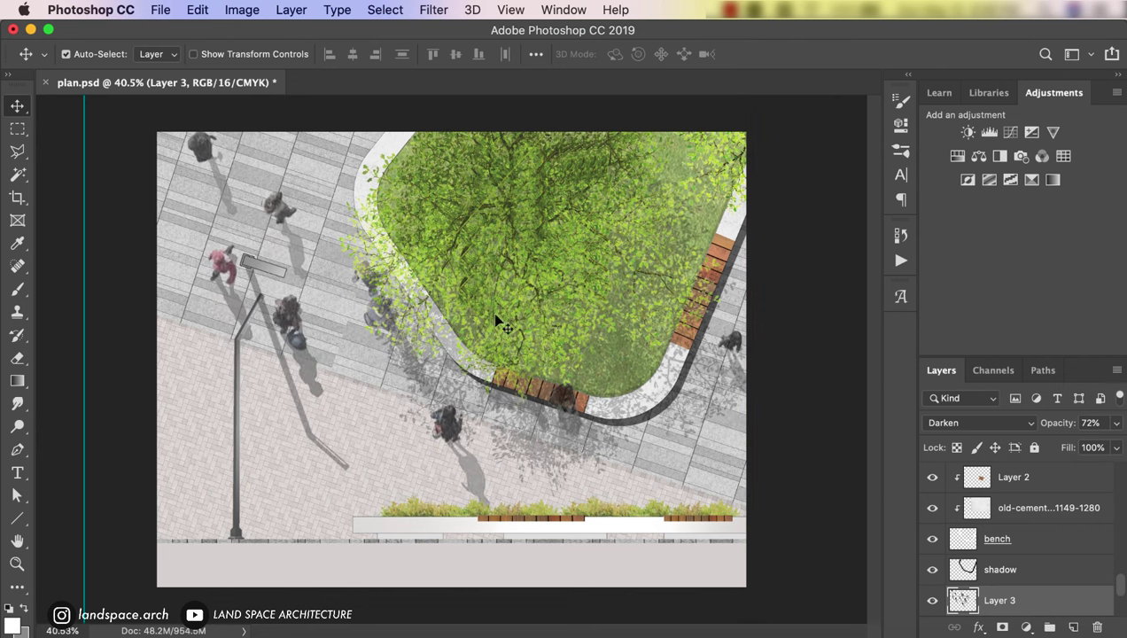
# Step: Lasso and delete the unwanted part of the leaf shadow
pyautogui.press('l')
pyautogui.click(458, 392)
pyautogui.click(483, 428)
pyautogui.click(569, 453)
pyautogui.doubleClick(606, 257)
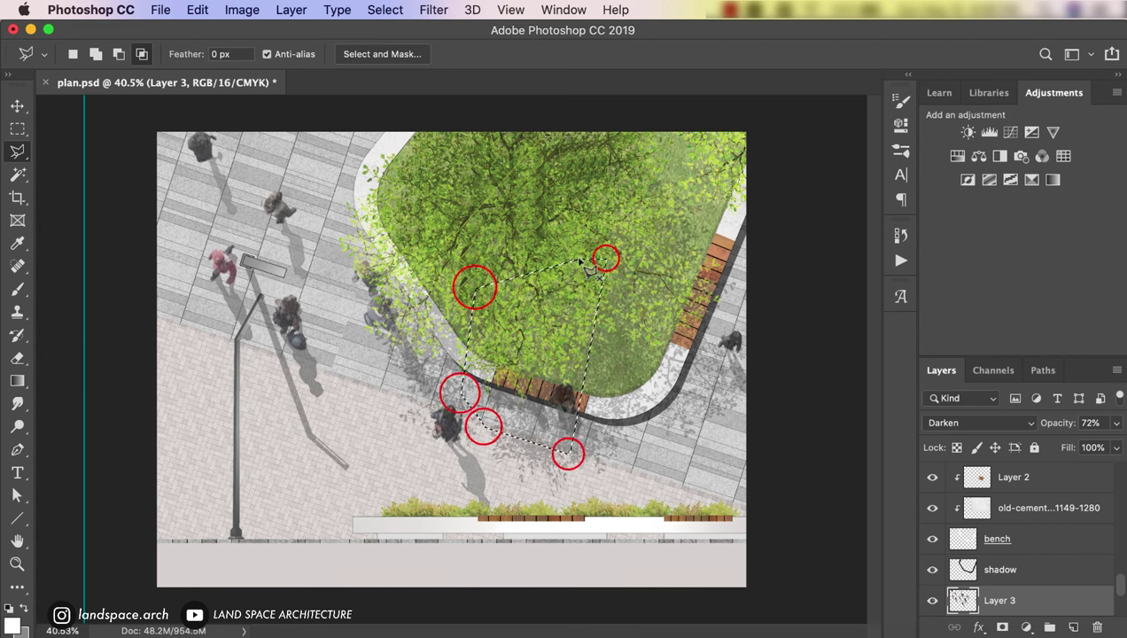
pyautogui.press('Delete')
pyautogui.press('v')
pyautogui.click(568, 394)
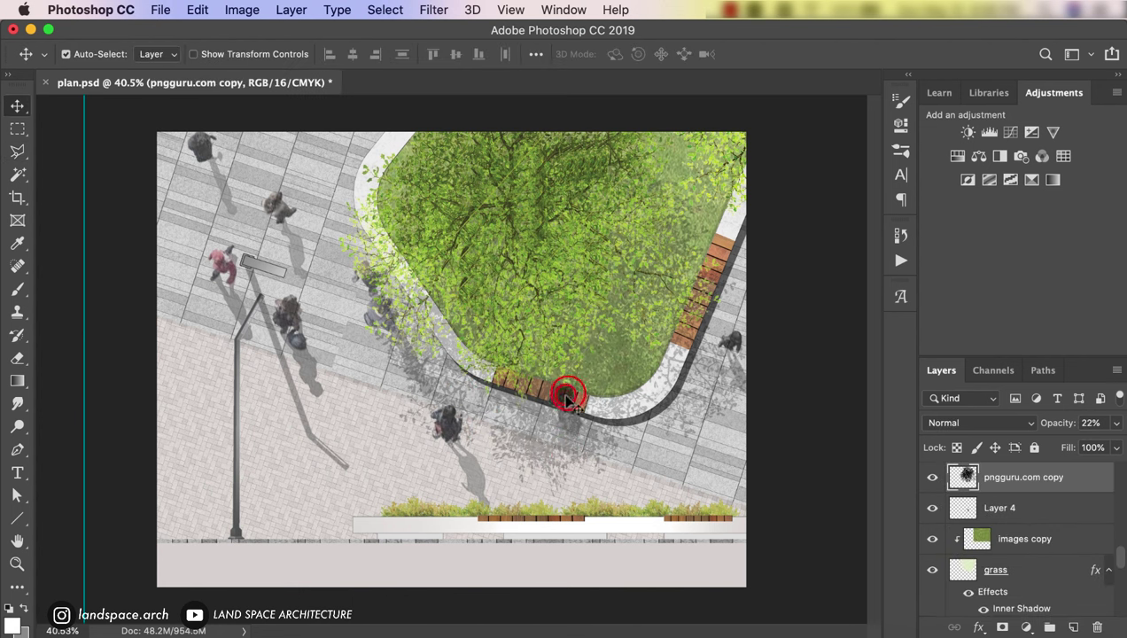
# Step: Rename Layer 4 'people sit', put a copy on the right bench, and lower people opacity to 64%
pyautogui.click(966, 507)
pyautogui.doubleClick(996, 506)
pyautogui.write('people sit')
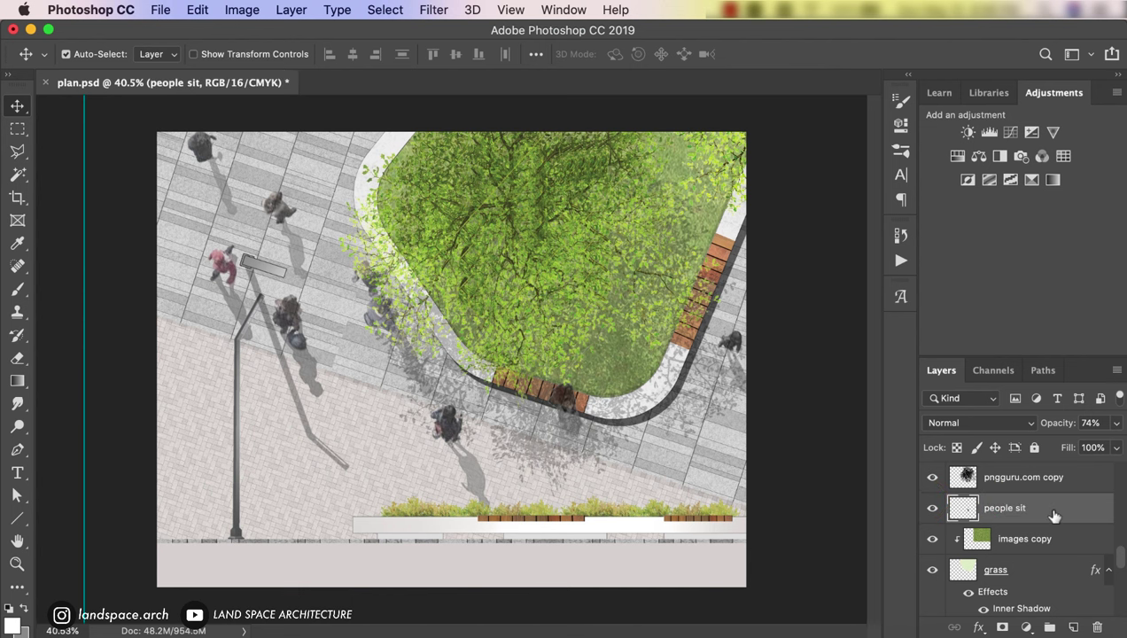
pyautogui.moveTo(1053, 516); pyautogui.dragTo(1053, 532)
pyautogui.hotkey('ctrl', 't')
pyautogui.moveTo(577, 404)
pyautogui.mouseDown()
pyautogui.moveTo(725, 301)
pyautogui.moveTo(703, 301)
pyautogui.mouseUp()
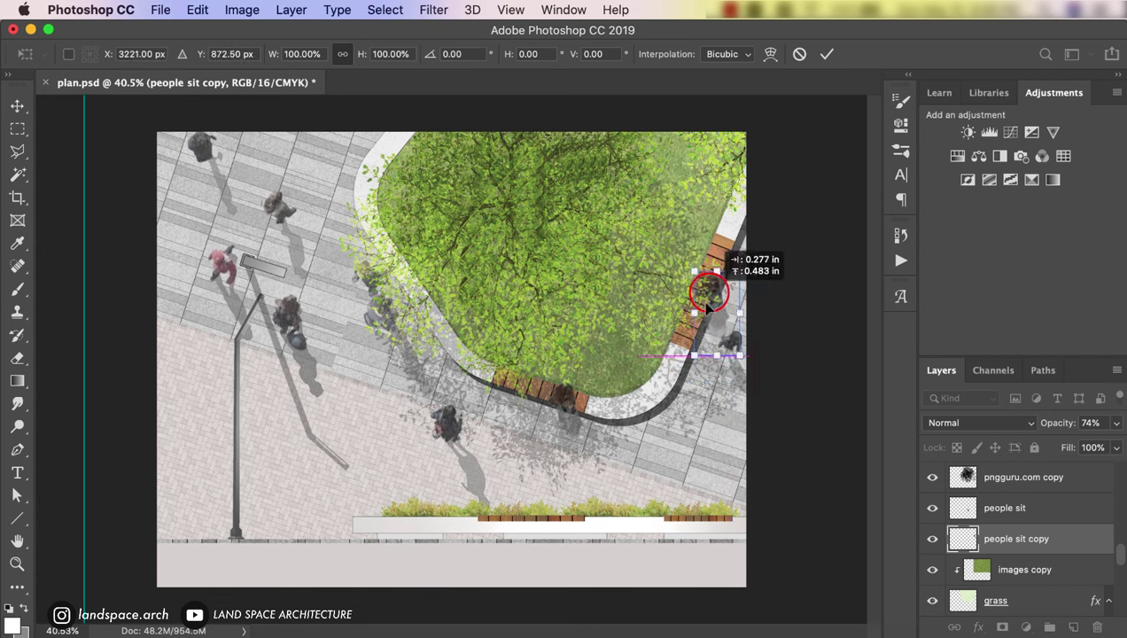
pyautogui.press('Return')
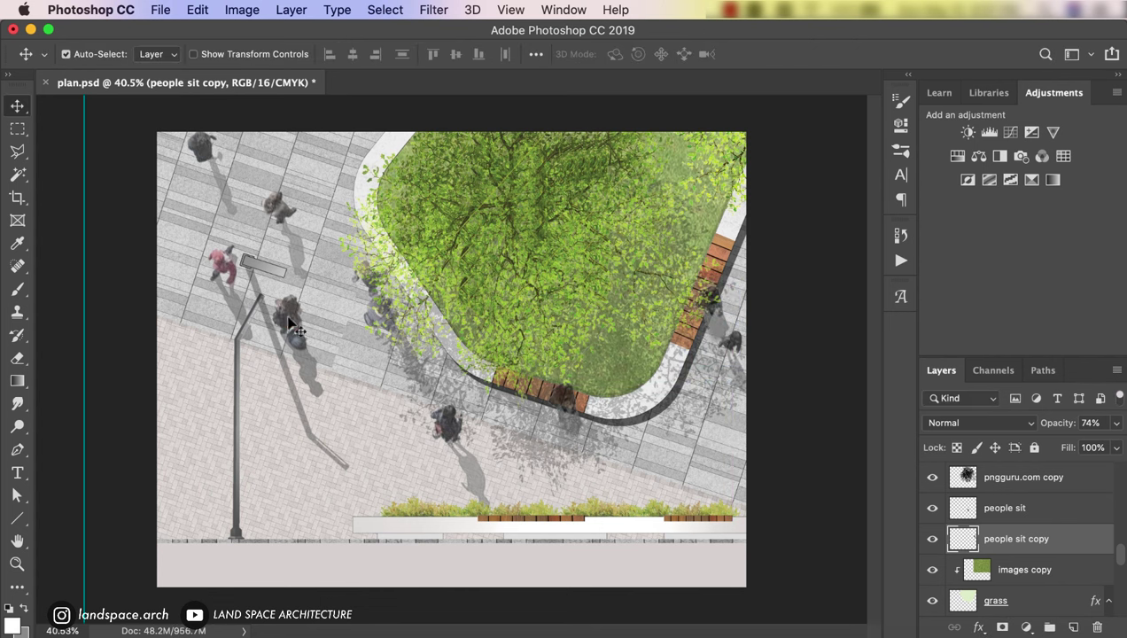
pyautogui.moveTo(292, 325); pyautogui.dragTo(308, 319)
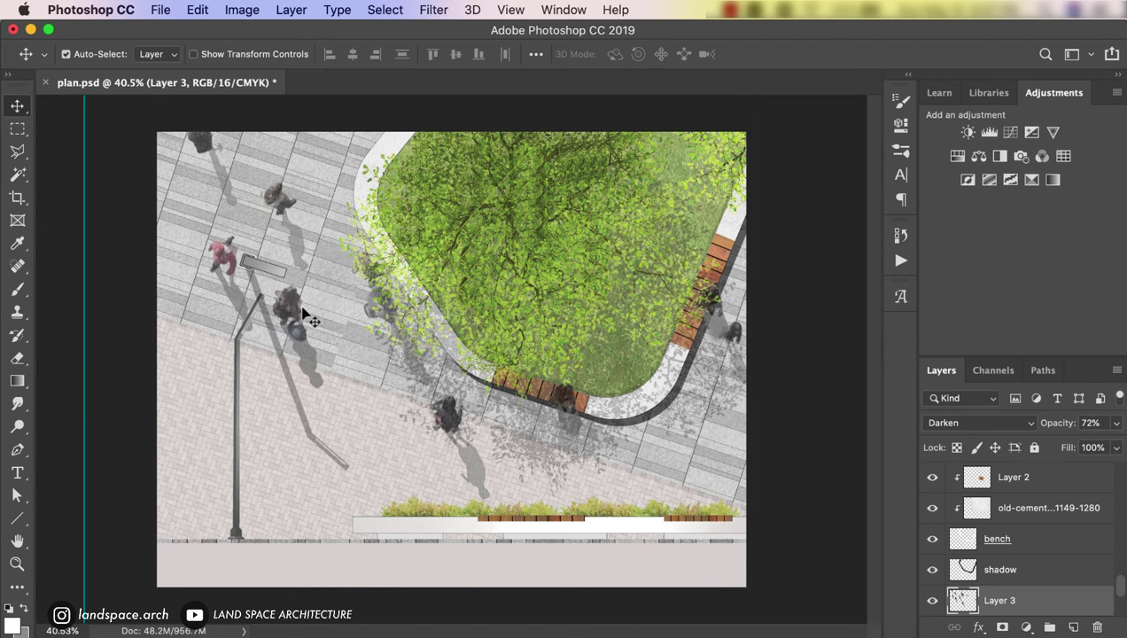
pyautogui.moveTo(1115, 429); pyautogui.dragTo(1088, 446)
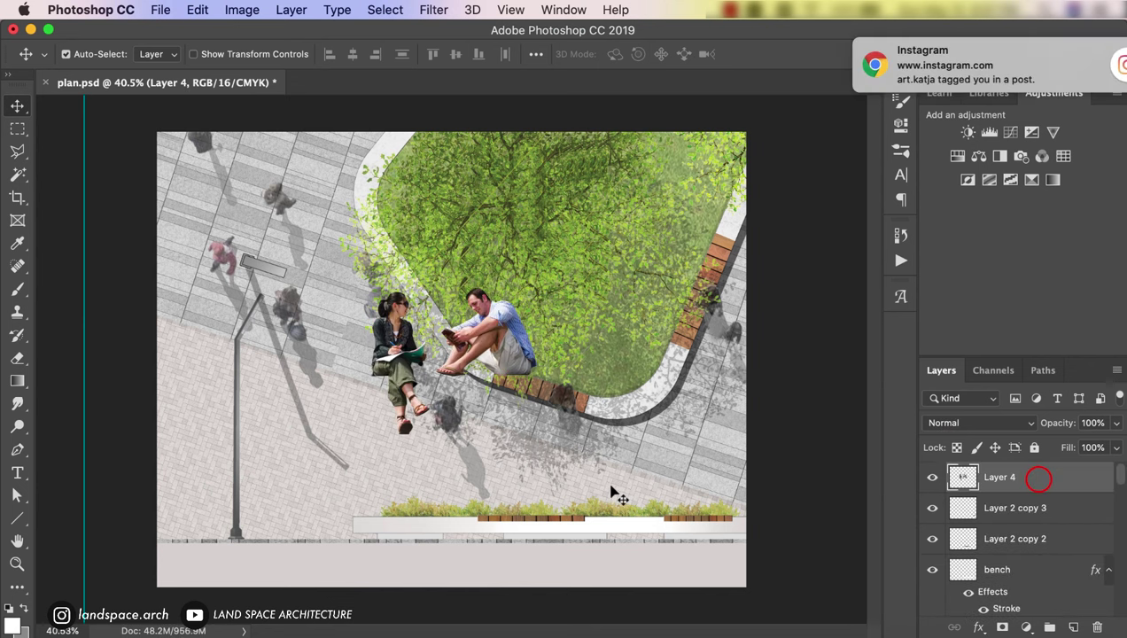
# Step: Place the seated couple photo on the lower bench, scaled to about 69%
pyautogui.moveTo(478, 309); pyautogui.dragTo(482, 310)
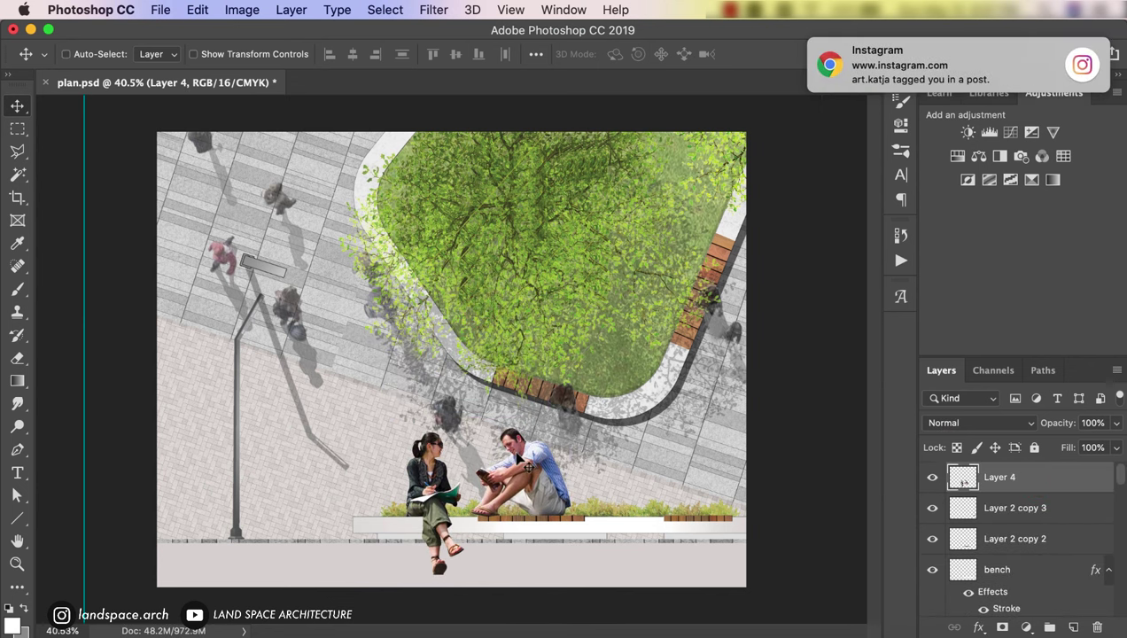
pyautogui.hotkey('ctrl', 't')
pyautogui.moveTo(393, 430); pyautogui.dragTo(470, 494)
pyautogui.moveTo(523, 520); pyautogui.dragTo(618, 452)
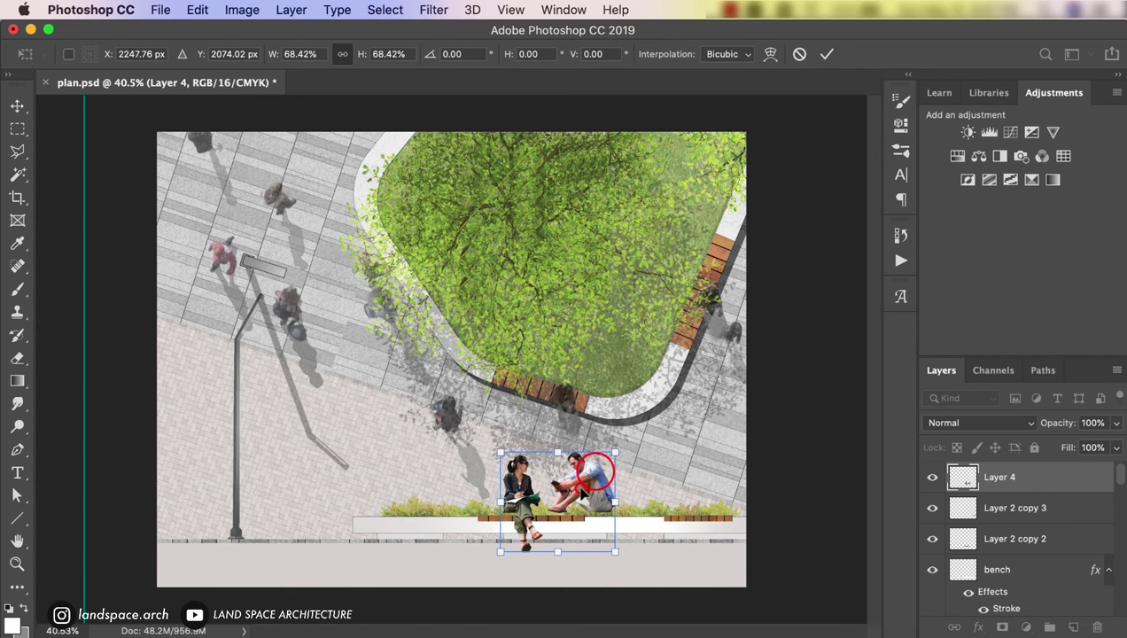
pyautogui.moveTo(581, 487); pyautogui.dragTo(584, 493)
pyautogui.press('Return')
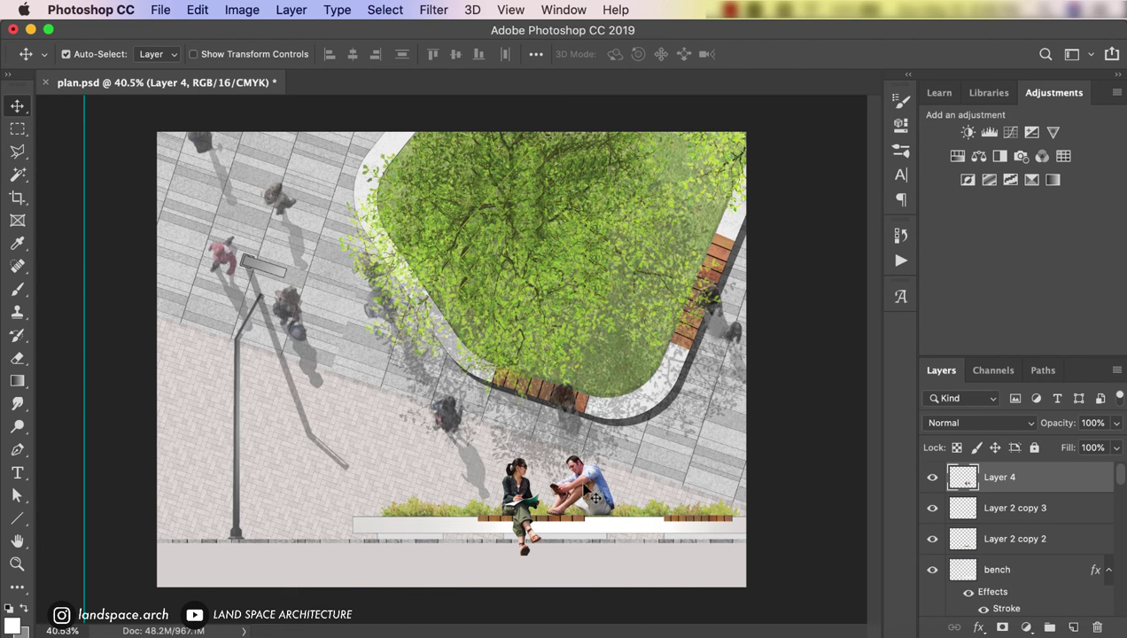
pyautogui.moveTo(596, 499); pyautogui.dragTo(649, 500)
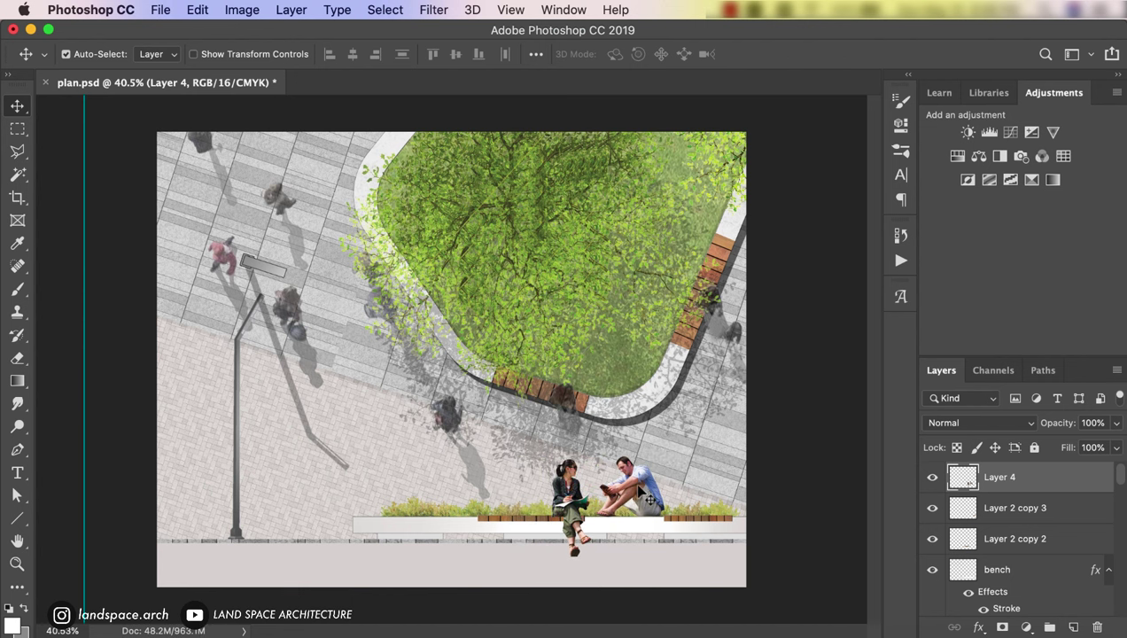
# Step: Cut the seated man onto his own layer, slide him right and shrink him slightly
pyautogui.press('l')
pyautogui.click(589, 527)
pyautogui.click(675, 551)
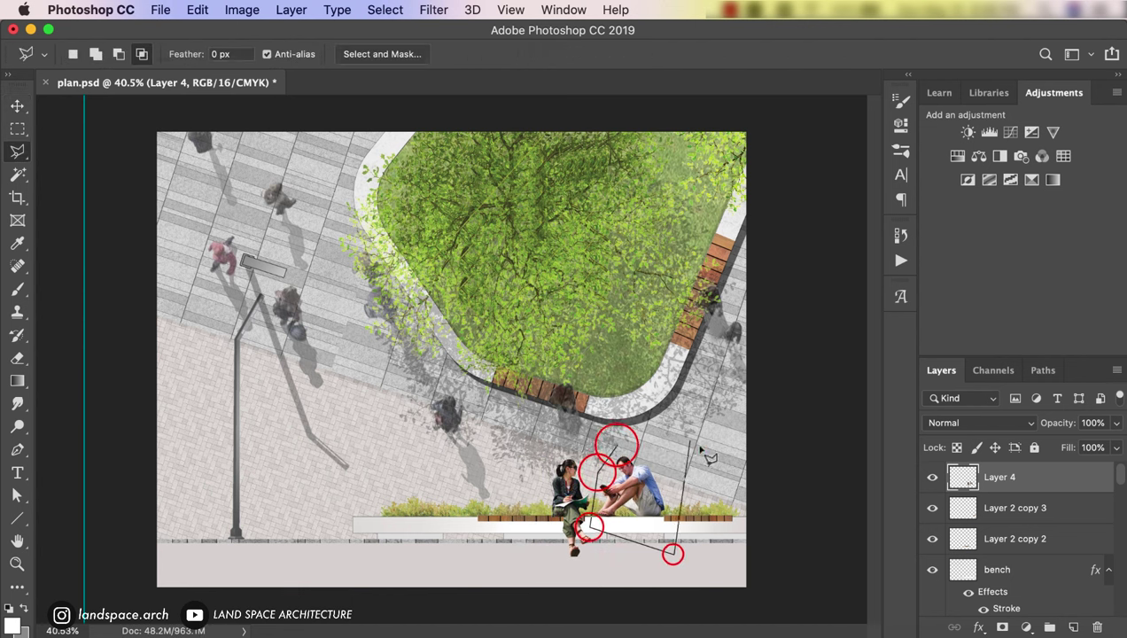
pyautogui.click(705, 454)
pyautogui.click(617, 443)
pyautogui.press('v')
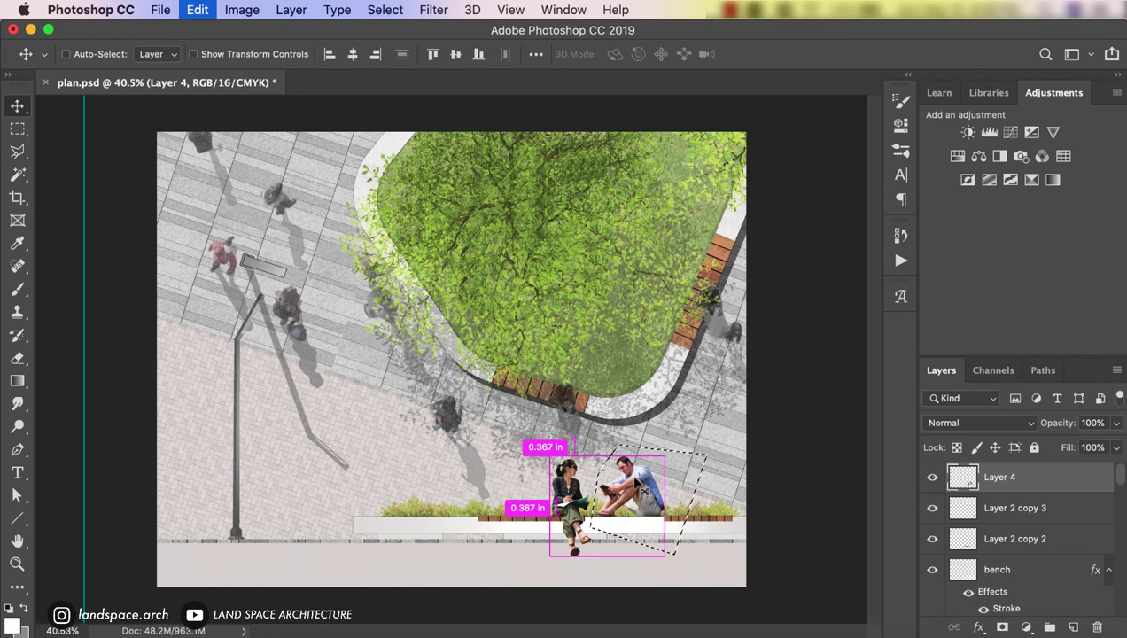
pyautogui.hotkey('ctrl', 'shift', 'j')
pyautogui.moveTo(636, 490)
pyautogui.mouseDown()
pyautogui.moveTo(460, 343)
pyautogui.moveTo(702, 479)
pyautogui.moveTo(716, 466)
pyautogui.mouseUp()
pyautogui.hotkey('ctrl', 't')
pyautogui.press('Return')
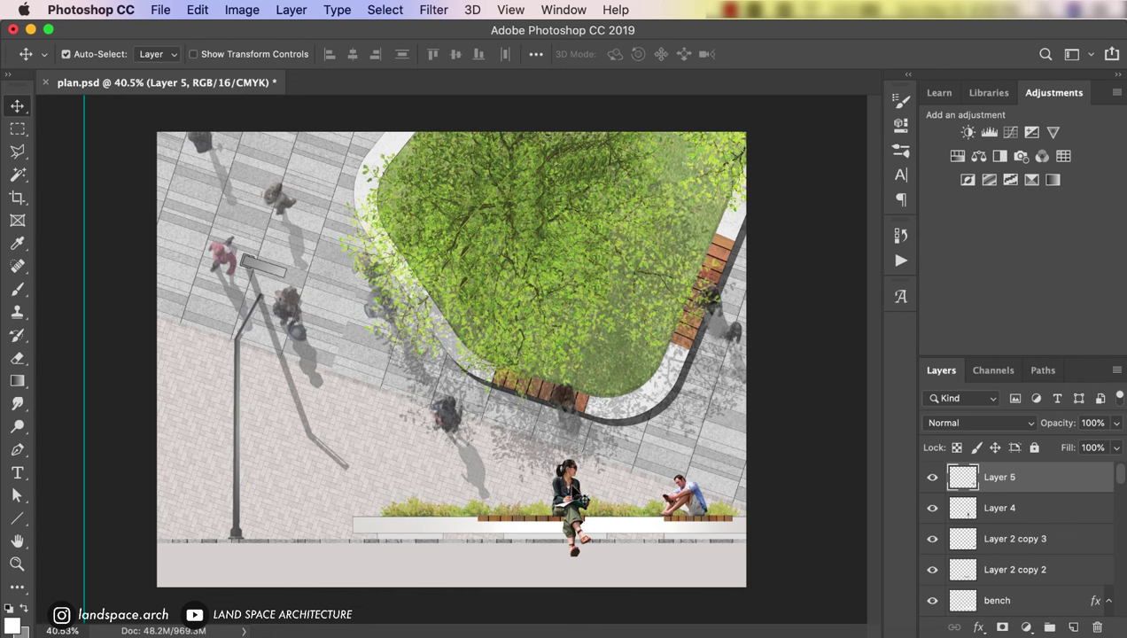
# Step: Scale the seated woman down to 86.26%
pyautogui.click(570, 485)
pyautogui.hotkey('ctrl', 't')
pyautogui.moveTo(574, 556); pyautogui.dragTo(573, 548)
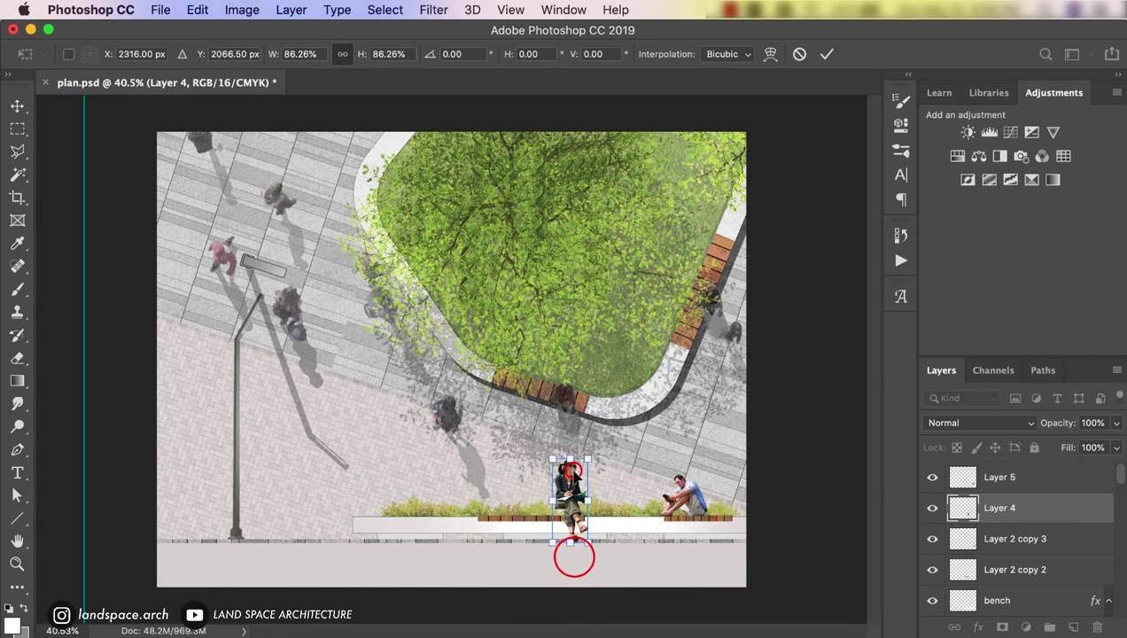
pyautogui.moveTo(571, 459); pyautogui.dragTo(572, 472)
pyautogui.press('Return')
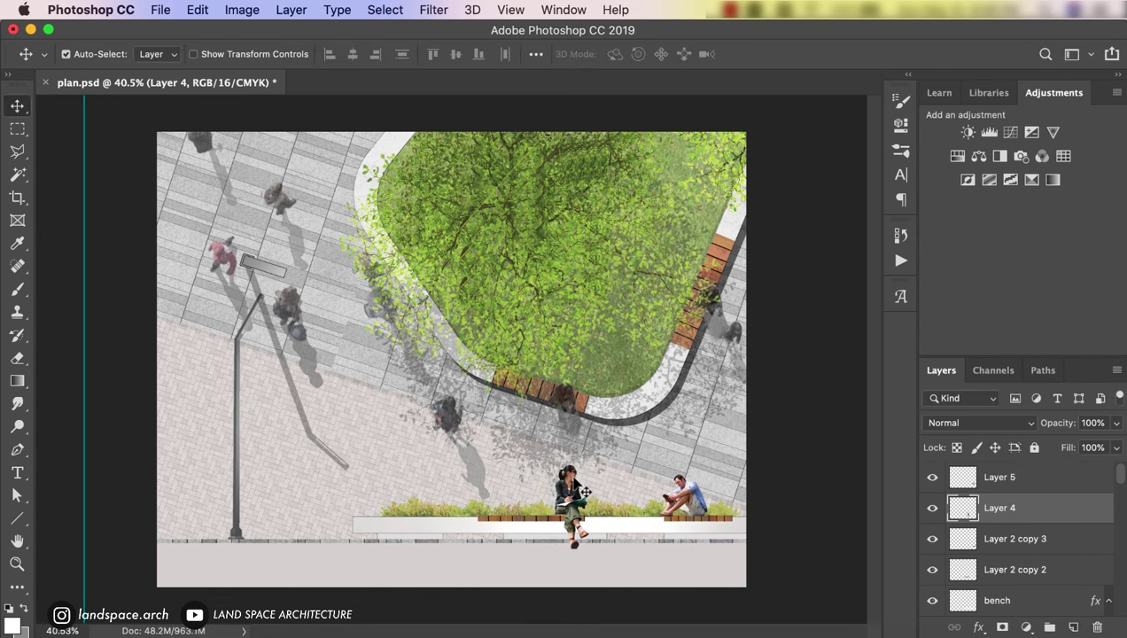
# Step: Desaturate the seated woman and the seated man (saturation -59) with Hue/Saturation
pyautogui.hotkey('ctrl', 'u')
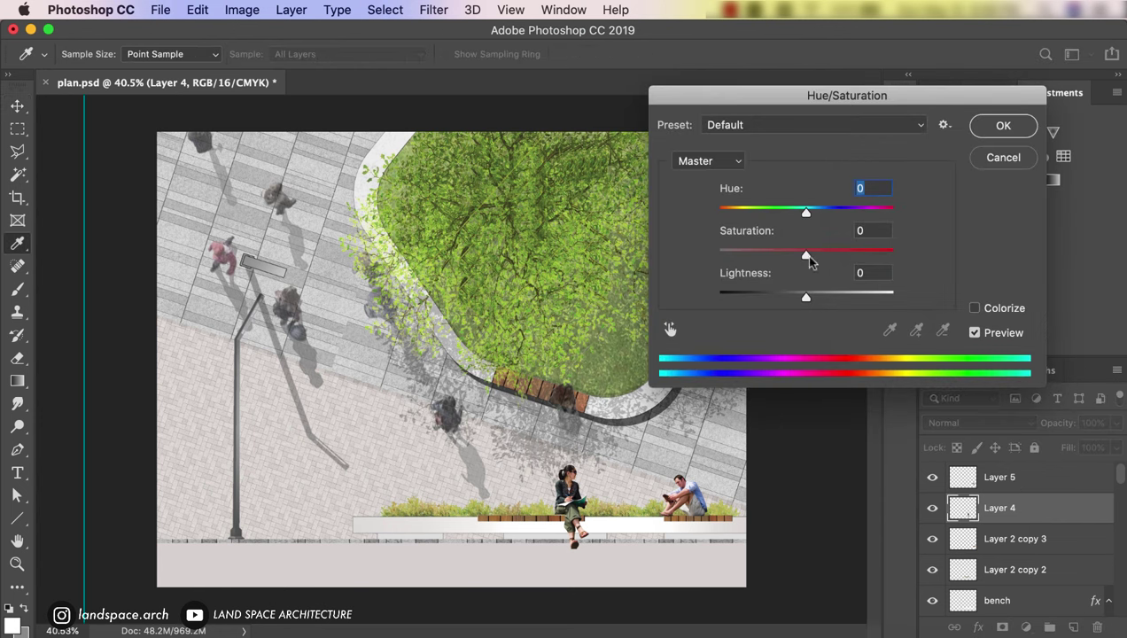
pyautogui.moveTo(806, 255); pyautogui.dragTo(742, 256)
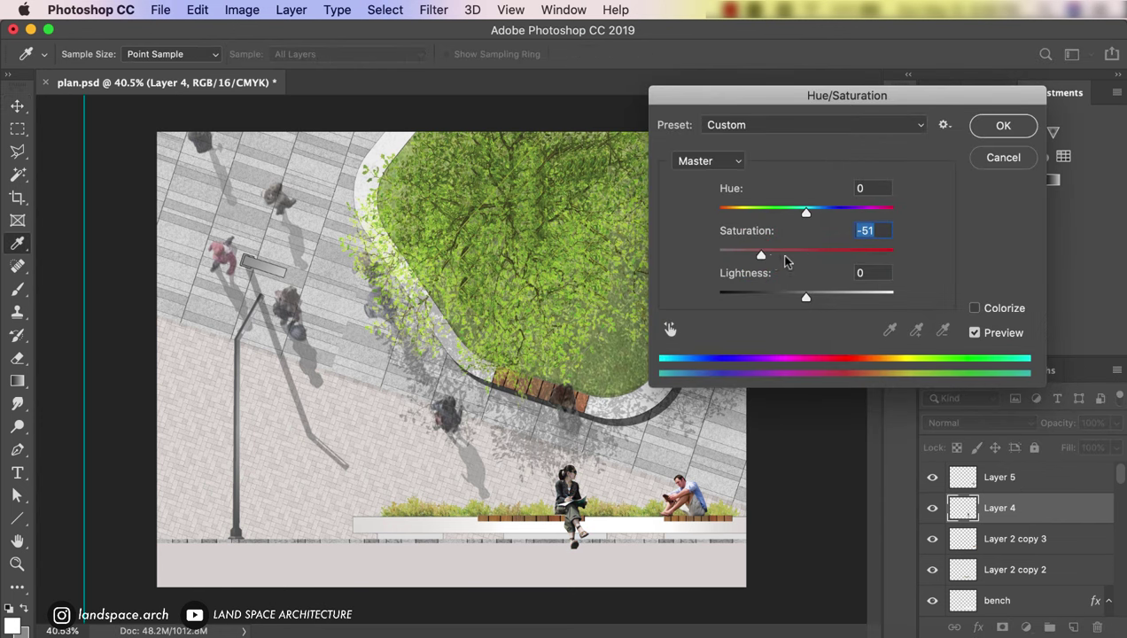
pyautogui.click(1005, 125)
pyautogui.click(1015, 477)
pyautogui.hotkey('ctrl', 'u')
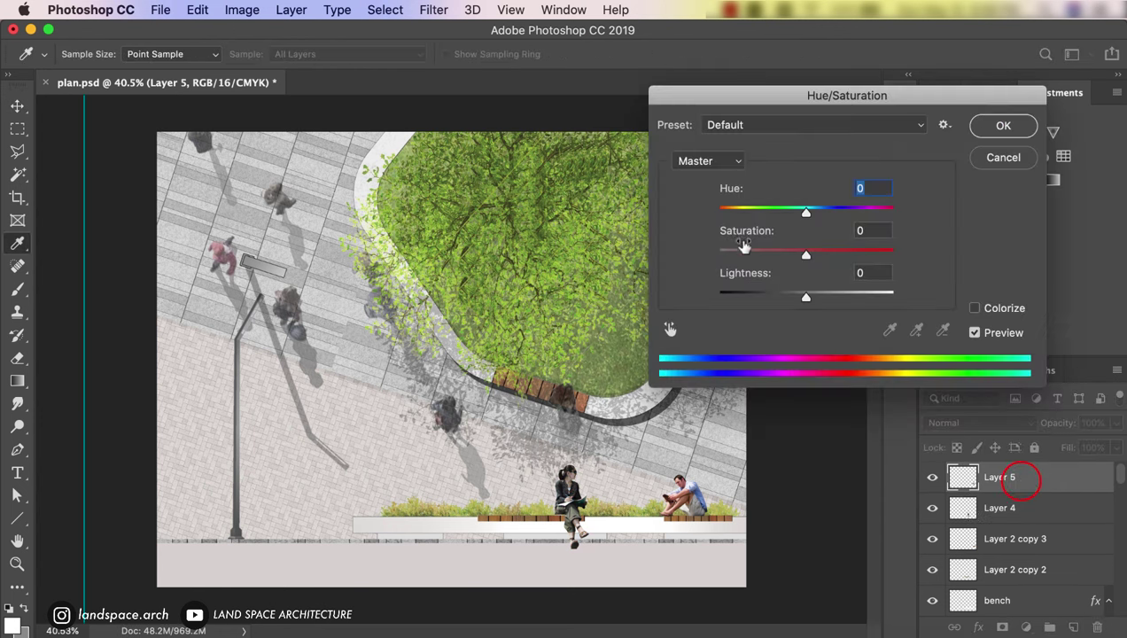
pyautogui.moveTo(807, 255); pyautogui.dragTo(754, 254)
pyautogui.press('Return')
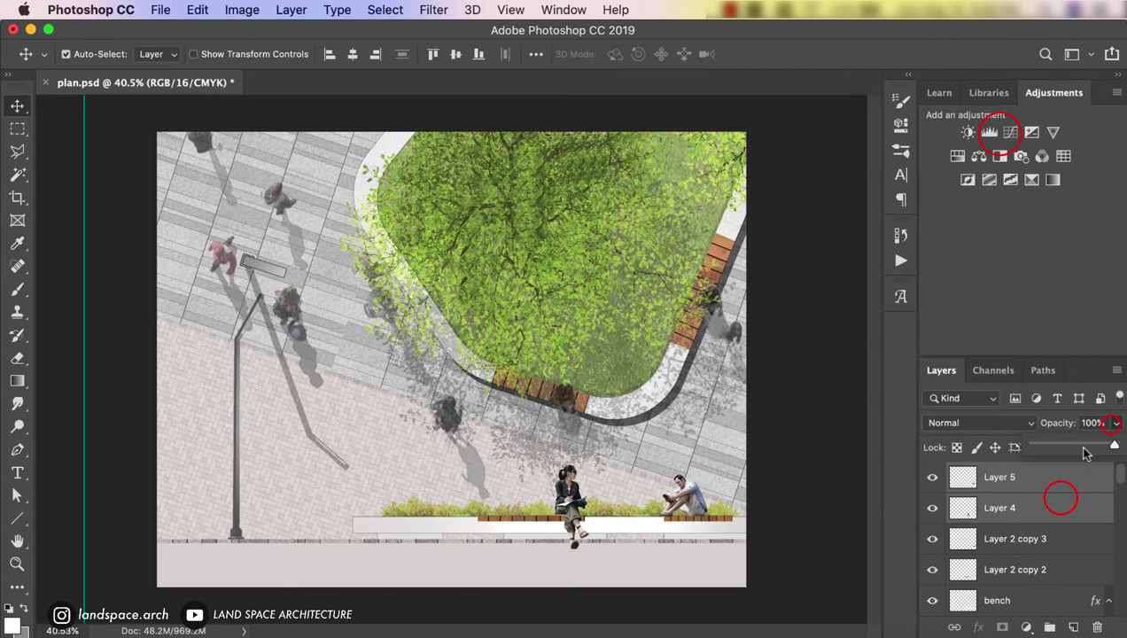
# Step: Fade the people layer to 86% and shorten the lamp post to about 80.63% height
pyautogui.moveTo(1115, 446); pyautogui.dragTo(1091, 447)
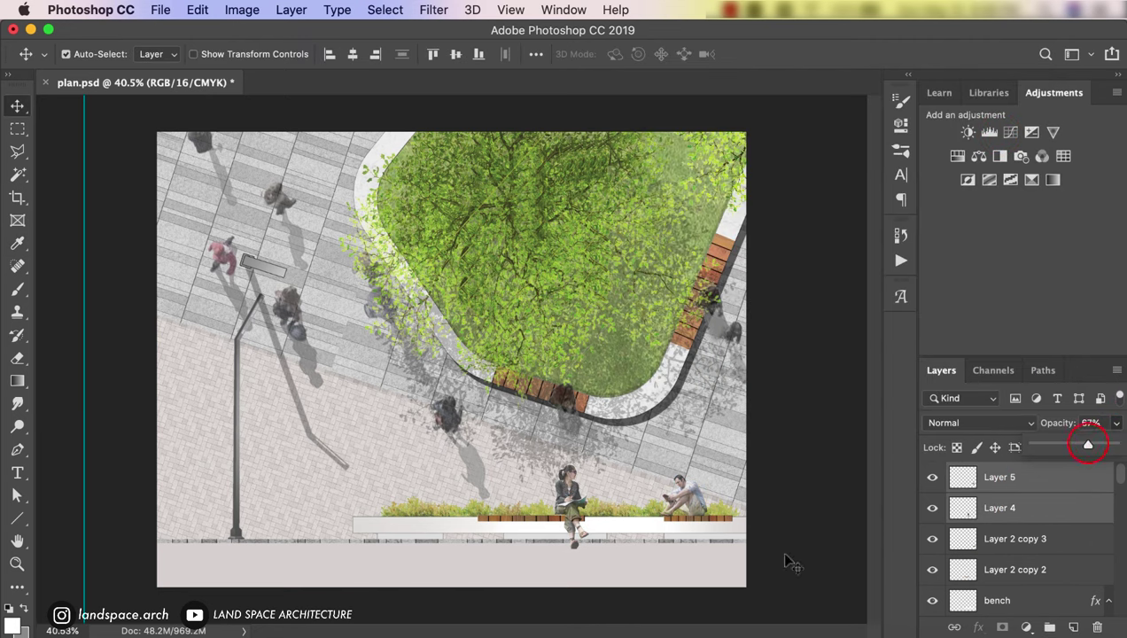
pyautogui.click(823, 527)
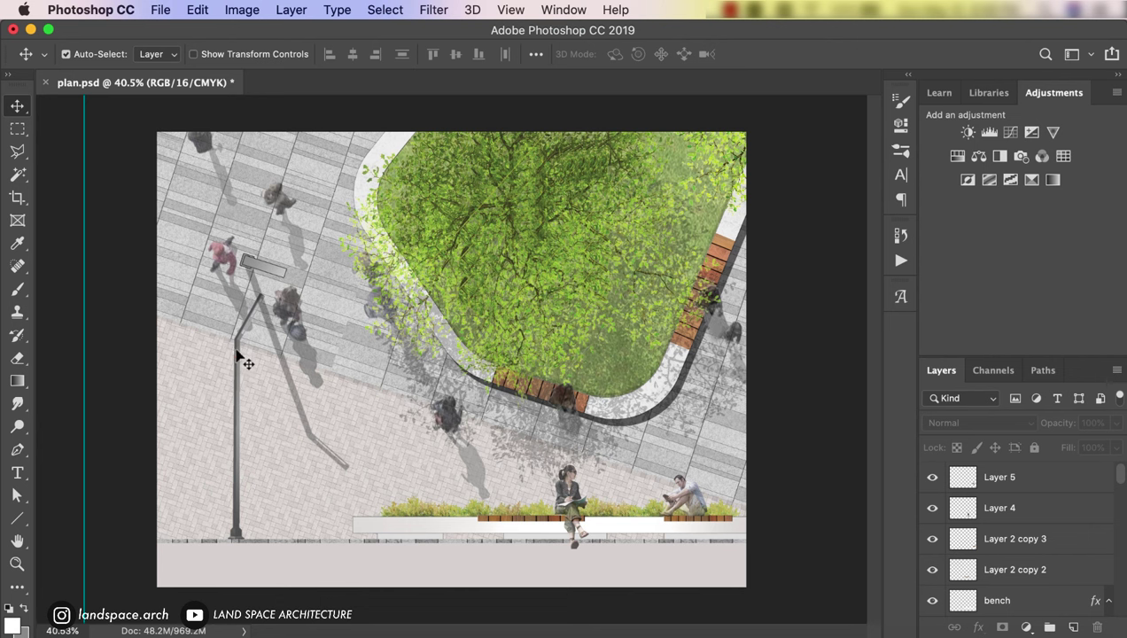
pyautogui.click(239, 359)
pyautogui.hotkey('ctrl', 't')
pyautogui.moveTo(246, 266); pyautogui.dragTo(239, 337)
pyautogui.press('Return')
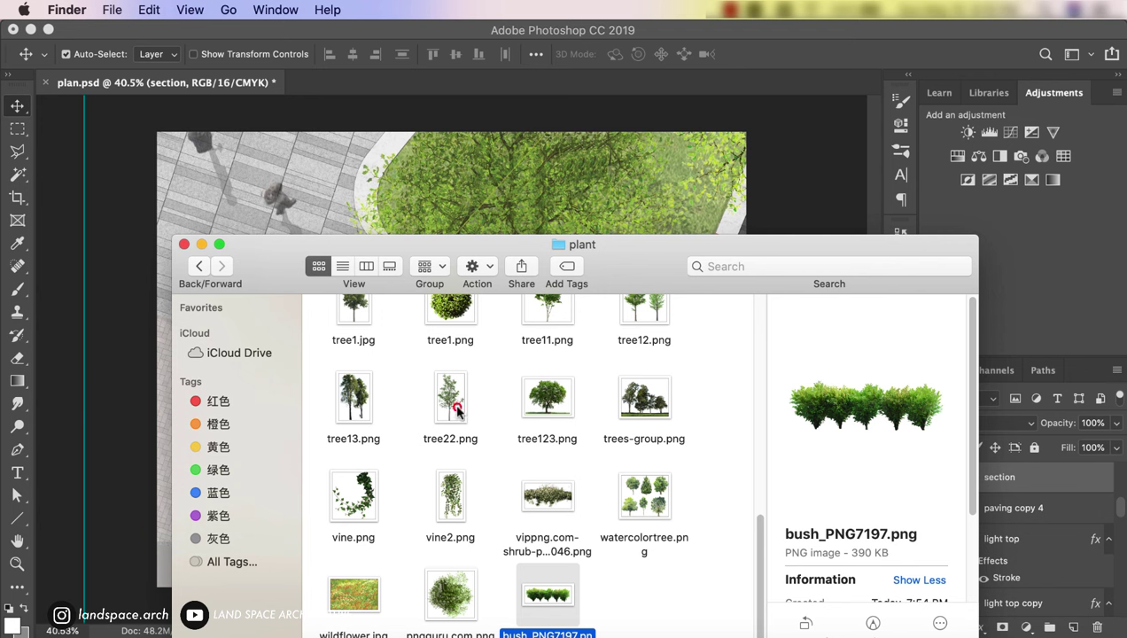
# Step: Browse the plant folder's tree images and drag the kisspng tree PNG into the plan
pyautogui.click(458, 412)
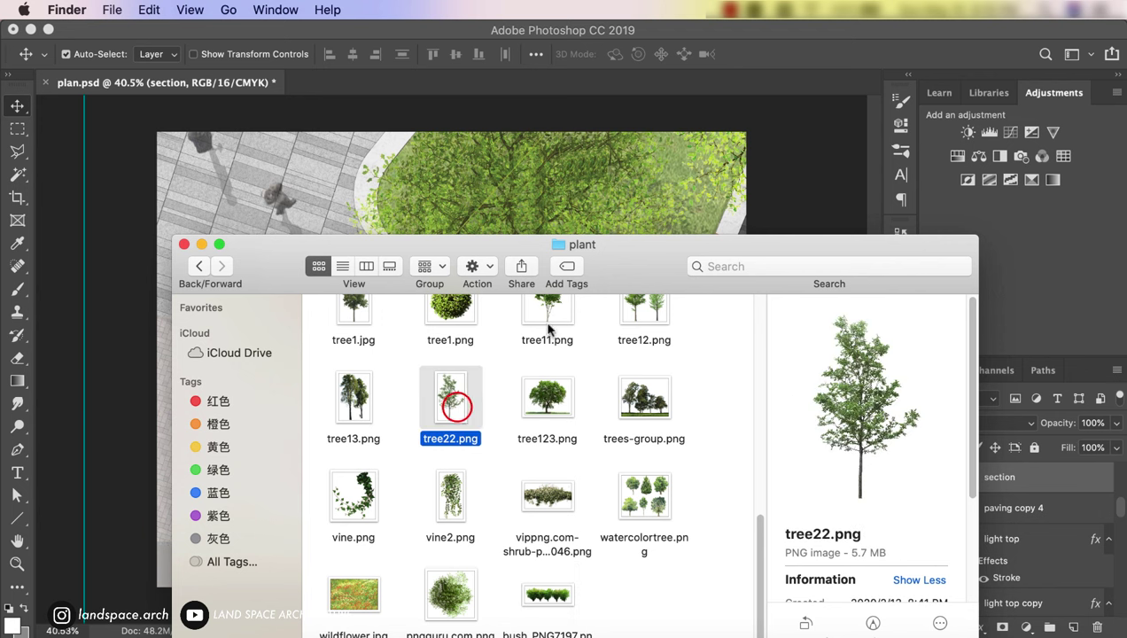
pyautogui.click(548, 305)
pyautogui.scroll(3, 549, 304)
pyautogui.scroll(2, 548, 316)
pyautogui.scroll(2, 547, 315)
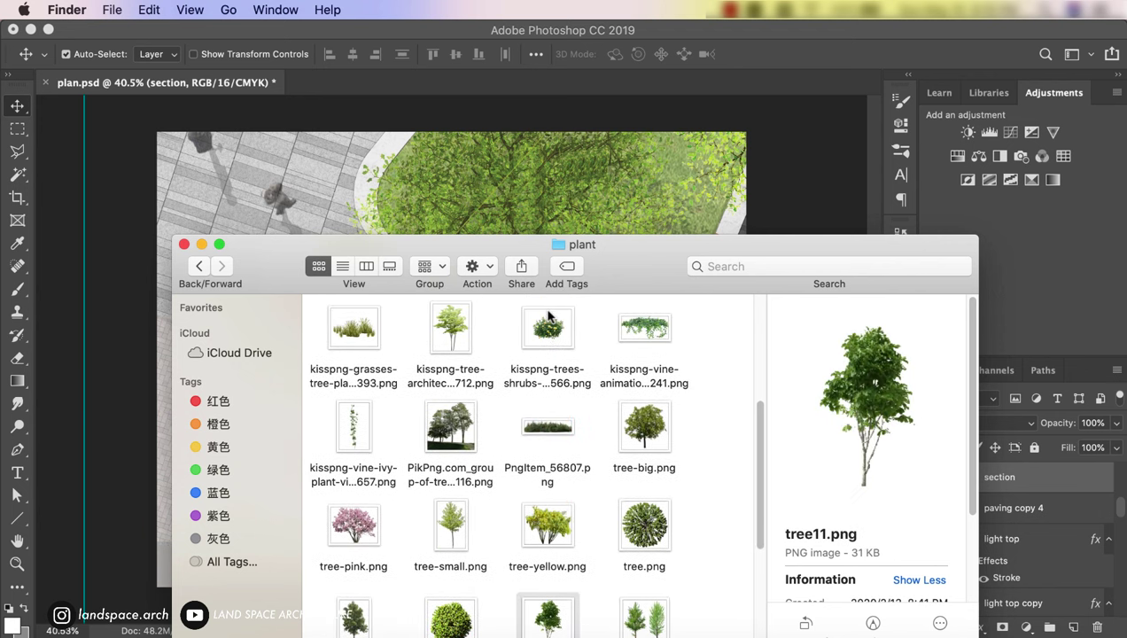
pyautogui.scroll(1, 547, 314)
pyautogui.moveTo(454, 347)
pyautogui.mouseDown()
pyautogui.moveTo(486, 180)
pyautogui.moveTo(526, 250)
pyautogui.mouseUp()
# Step: Rasterize the placed tree, move it below the pngguru.com copy canopy, and set 59% opacity
pyautogui.press('Return')
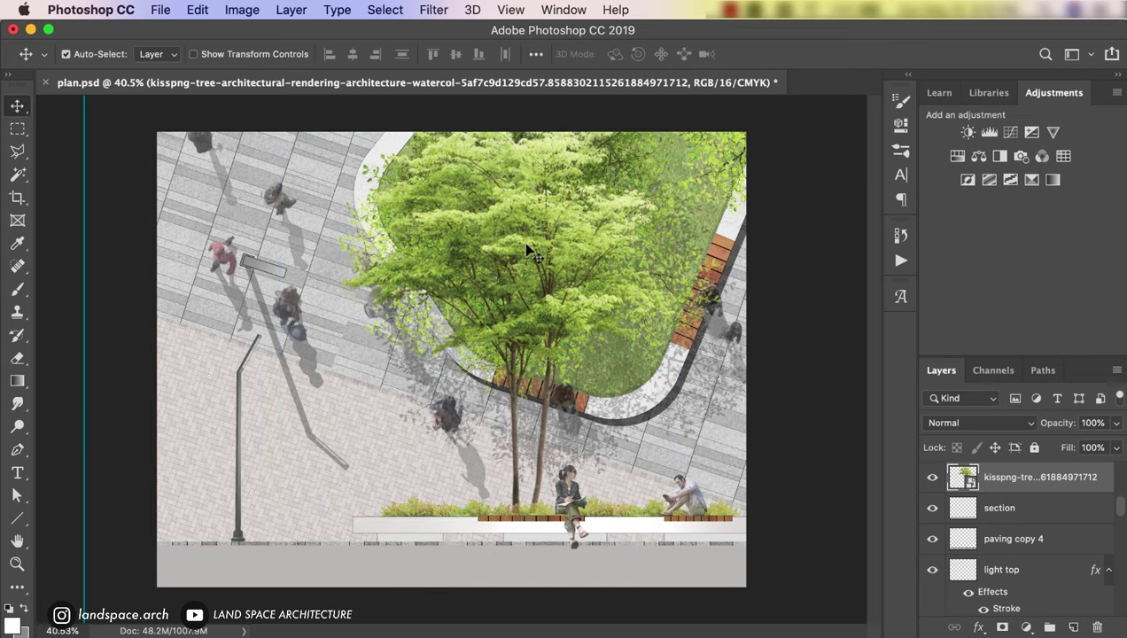
pyautogui.rightClick(1042, 481)
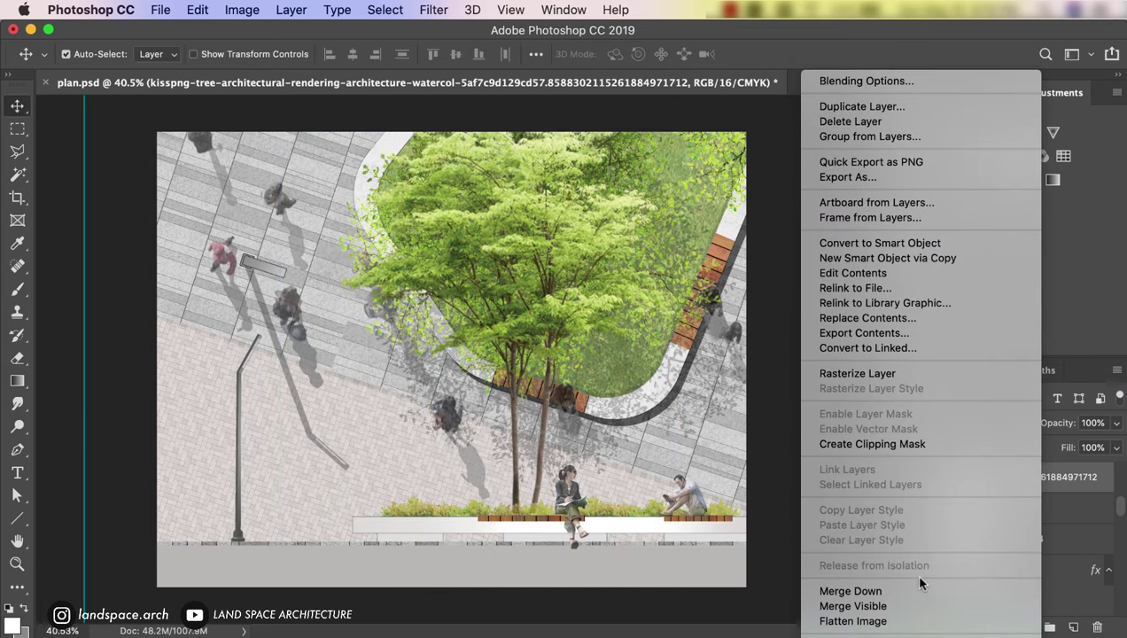
pyautogui.click(913, 343)
pyautogui.scroll(5, 1010, 497)
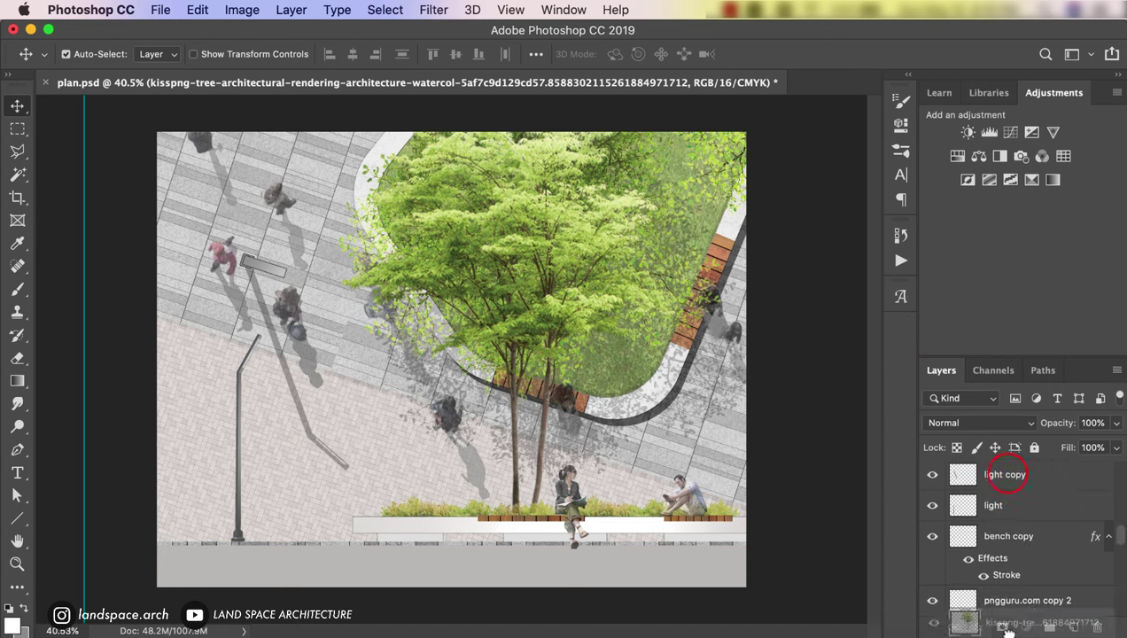
pyautogui.moveTo(1049, 632); pyautogui.dragTo(1028, 556)
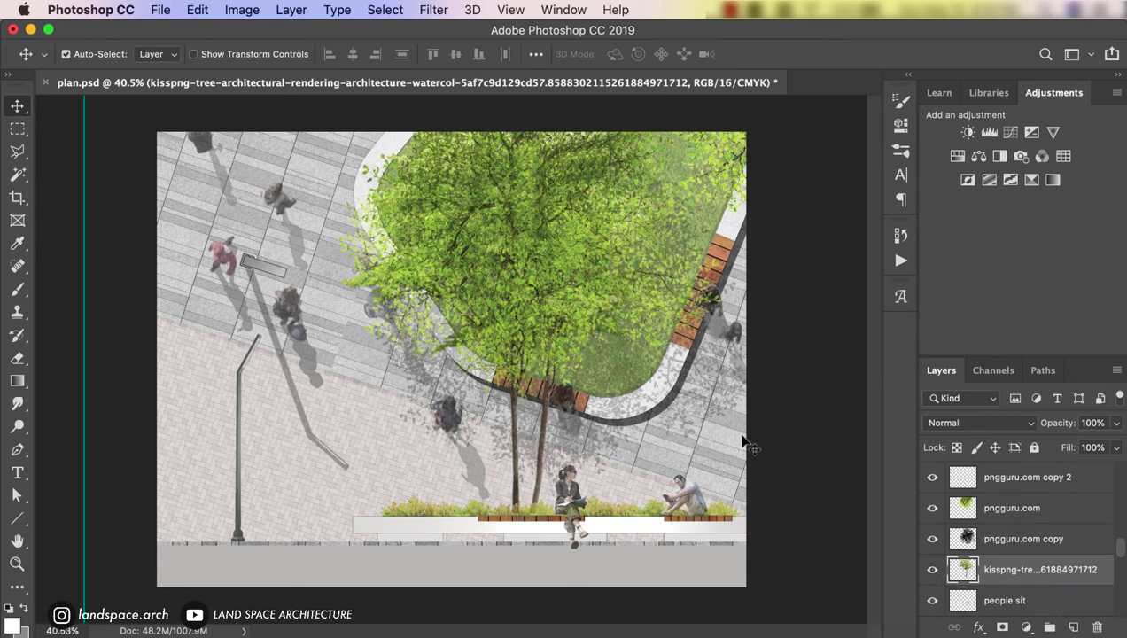
pyautogui.moveTo(1115, 429); pyautogui.dragTo(1081, 445)
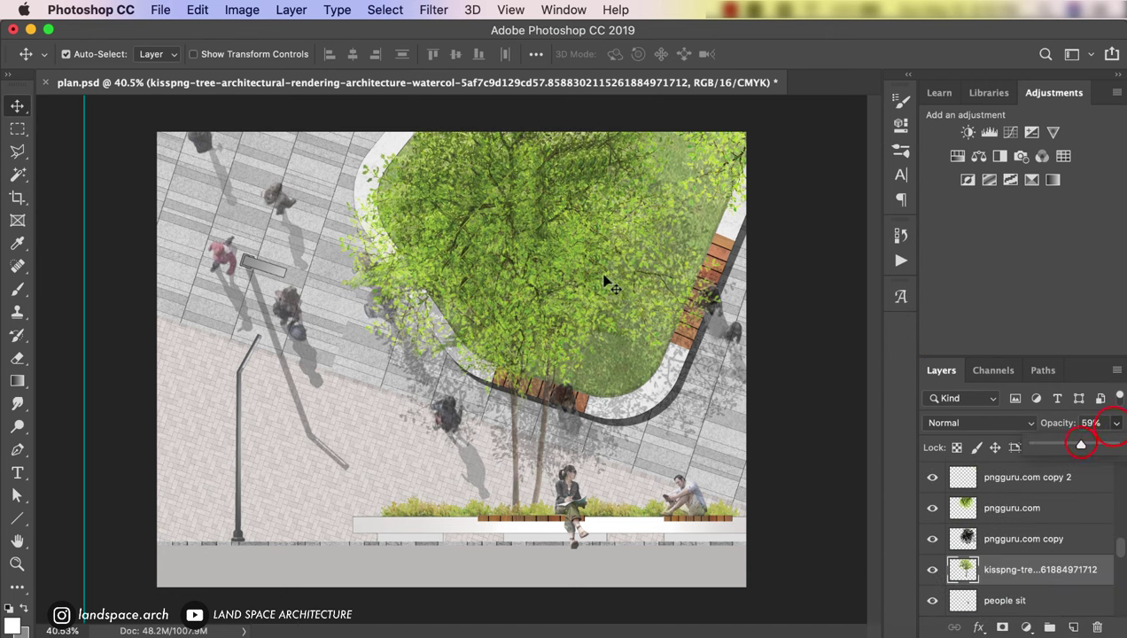
# Step: Marquee-select and delete the top part of the tree
pyautogui.press('m')
pyautogui.moveTo(780, 114); pyautogui.dragTo(240, 363)
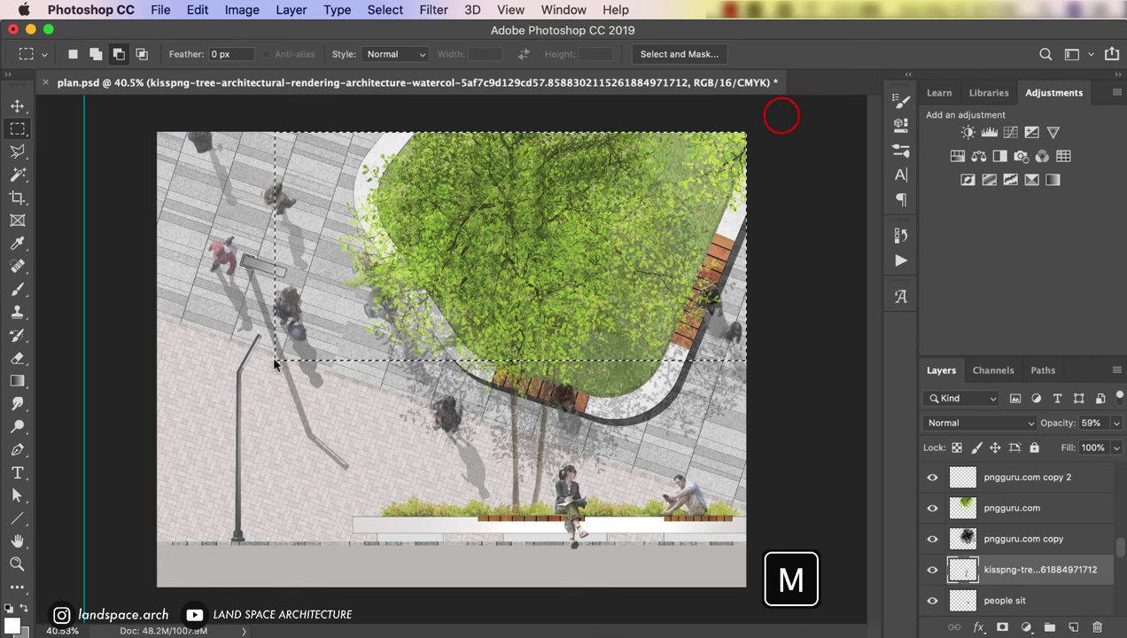
pyautogui.press('BackSpace')
pyautogui.press('e')
pyautogui.press(']')
pyautogui.press(']')
pyautogui.press(']')
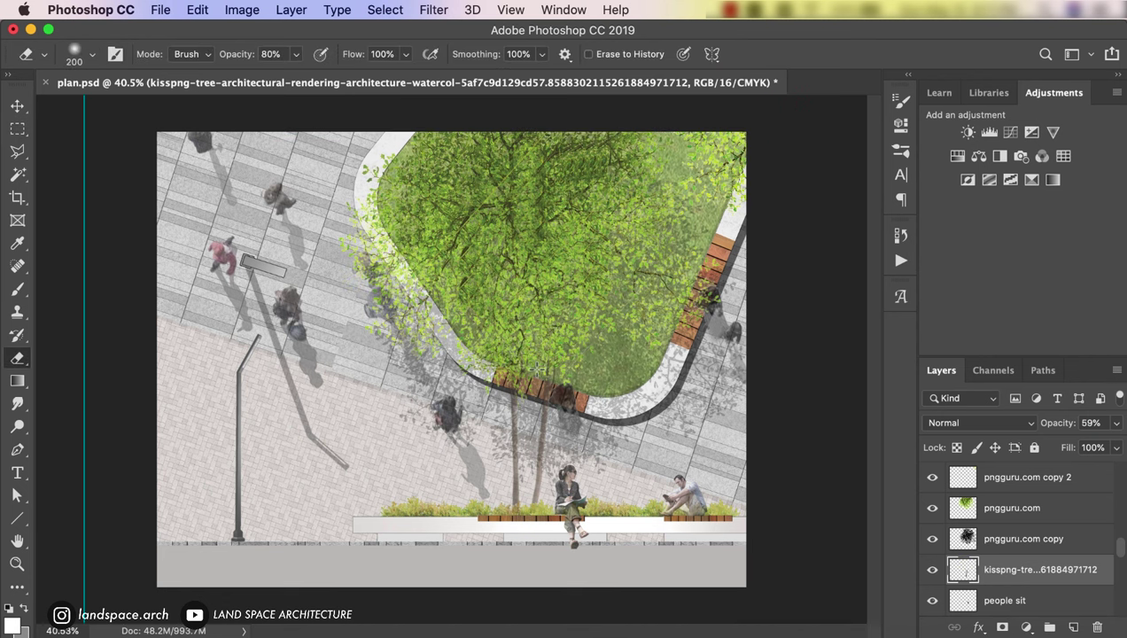
pyautogui.press('v')
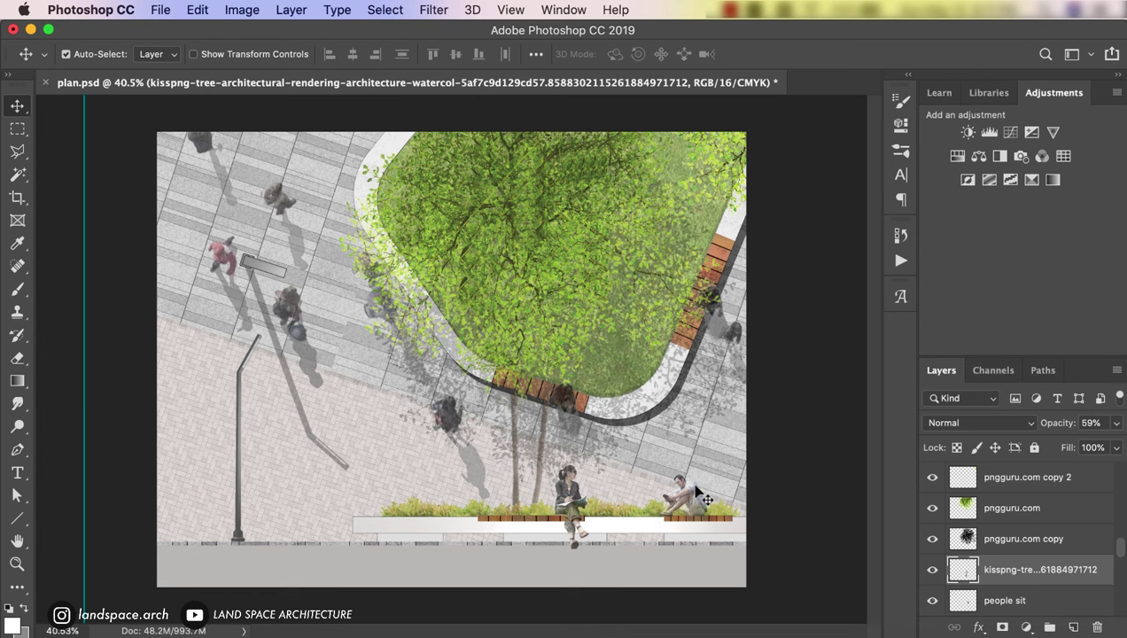
# Step: Raise the seated people's Layer 4 opacity to about 80%
pyautogui.click(576, 494)
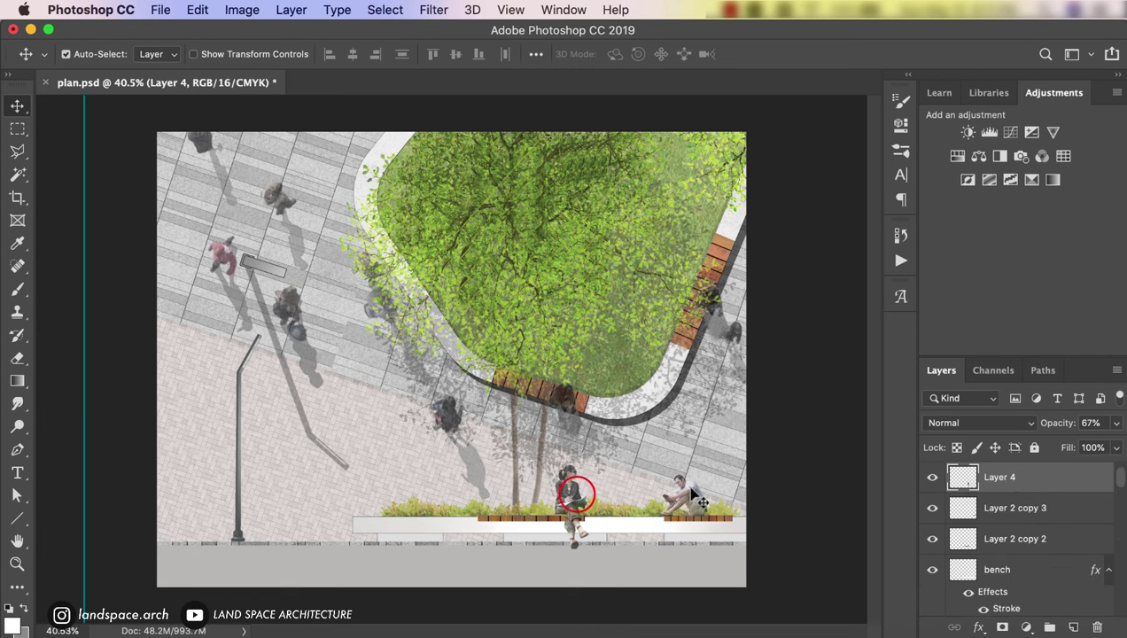
pyautogui.click(680, 492)
pyautogui.click(1116, 423)
pyautogui.moveTo(1065, 445); pyautogui.dragTo(1081, 447)
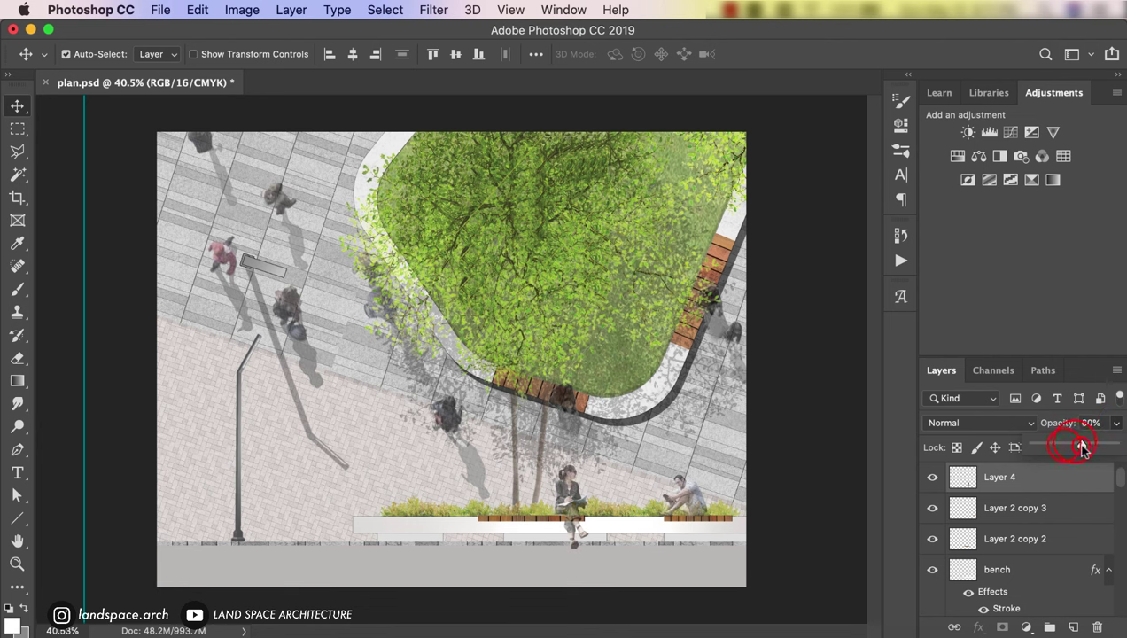
pyautogui.click(785, 449)
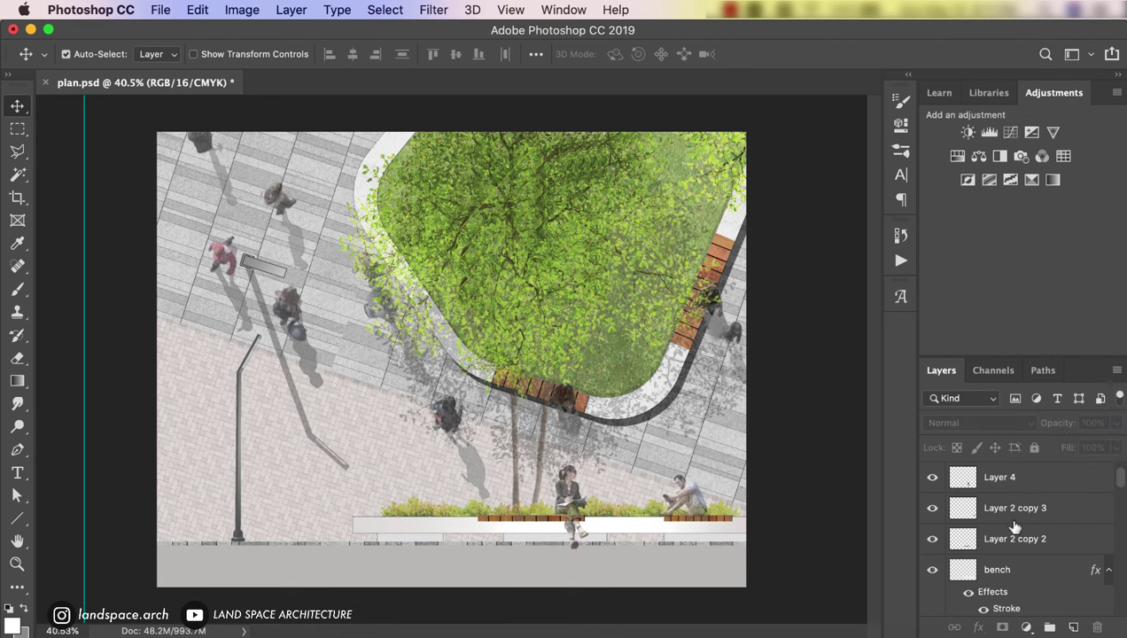
pyautogui.click(673, 562)
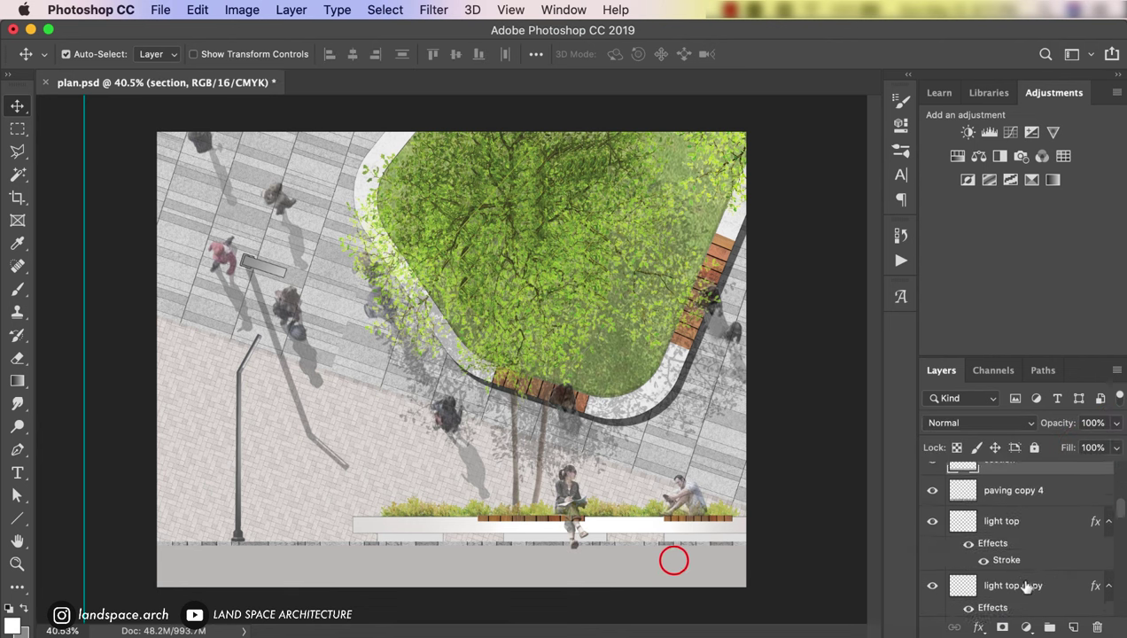
# Step: Create a new layer named 'mask' above the light top layer
pyautogui.click(1036, 563)
pyautogui.click(1039, 589)
pyautogui.click(1073, 626)
pyautogui.doubleClick(986, 567)
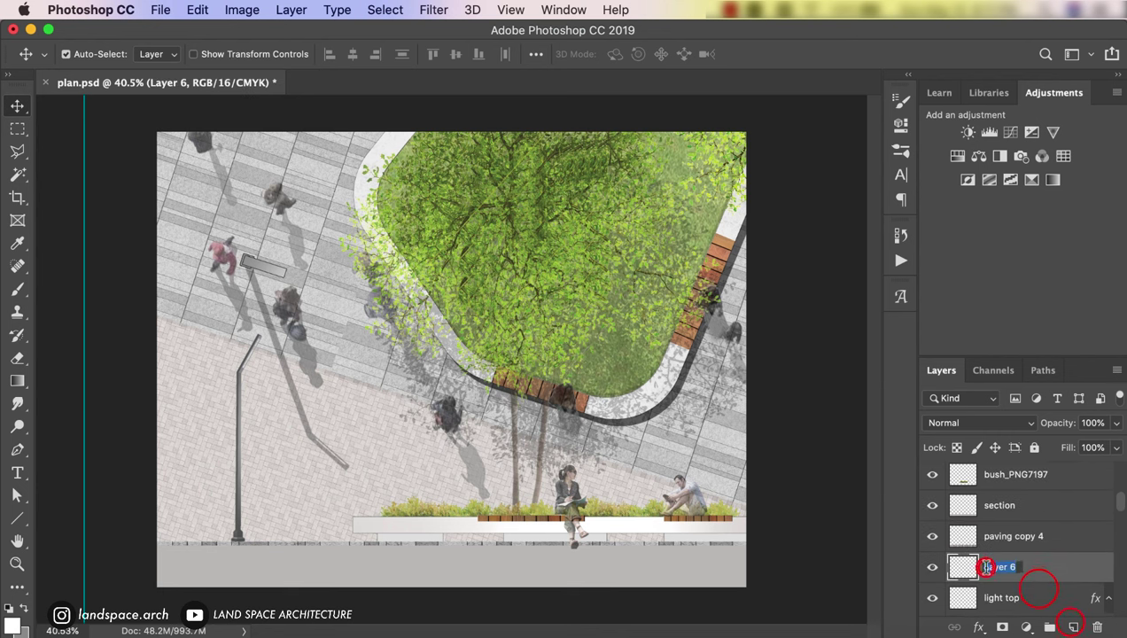
pyautogui.write('mask')
pyautogui.press('Return')
# Step: Paint a soft white fade over the lower-left paving on the mask layer
pyautogui.press('b')
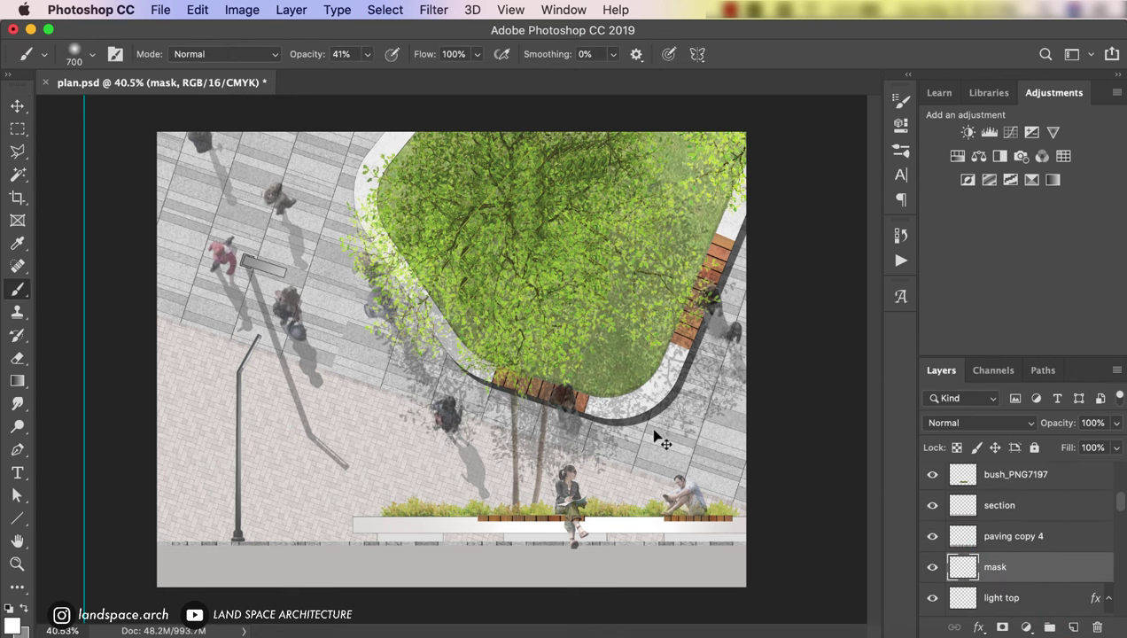
pyautogui.press('b')
pyautogui.moveTo(407, 539); pyautogui.dragTo(257, 532)
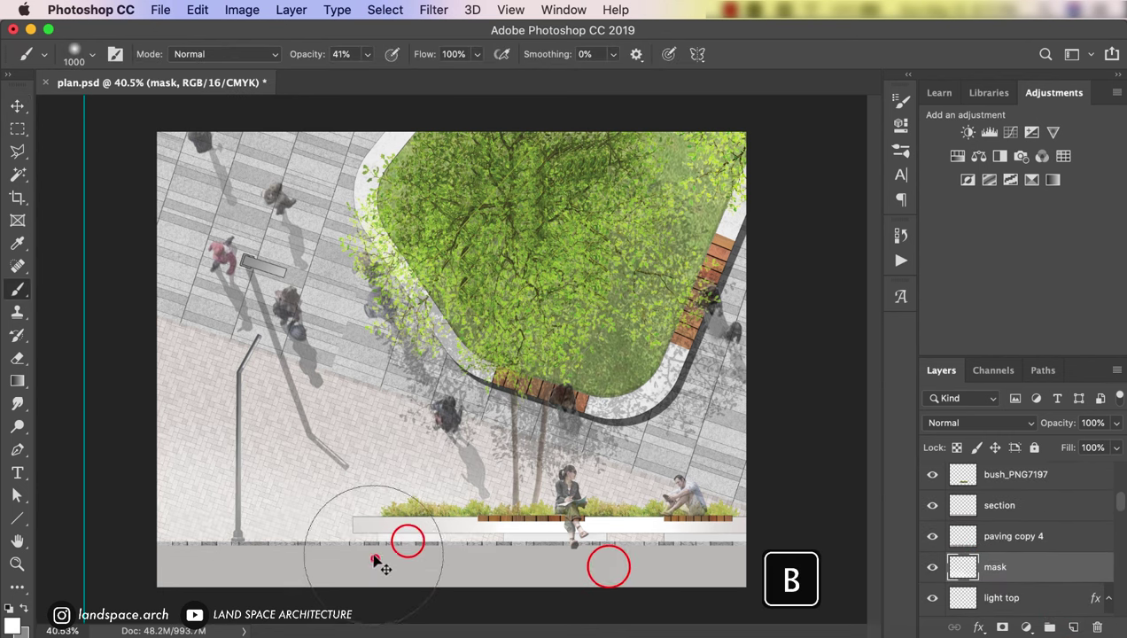
pyautogui.moveTo(374, 557); pyautogui.dragTo(155, 458)
pyautogui.click(206, 474)
pyautogui.click(180, 546)
pyautogui.click(417, 589)
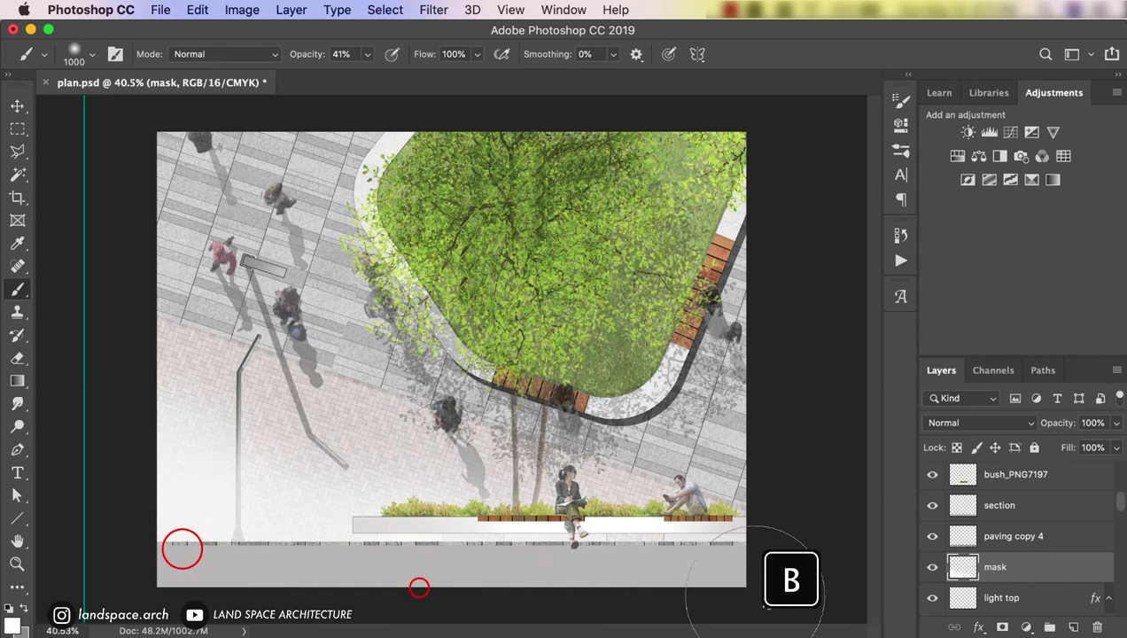
pyautogui.press('v')
# Step: Set the mask layer to Dissolve at 70% opacity, below light top copy
pyautogui.click(956, 424)
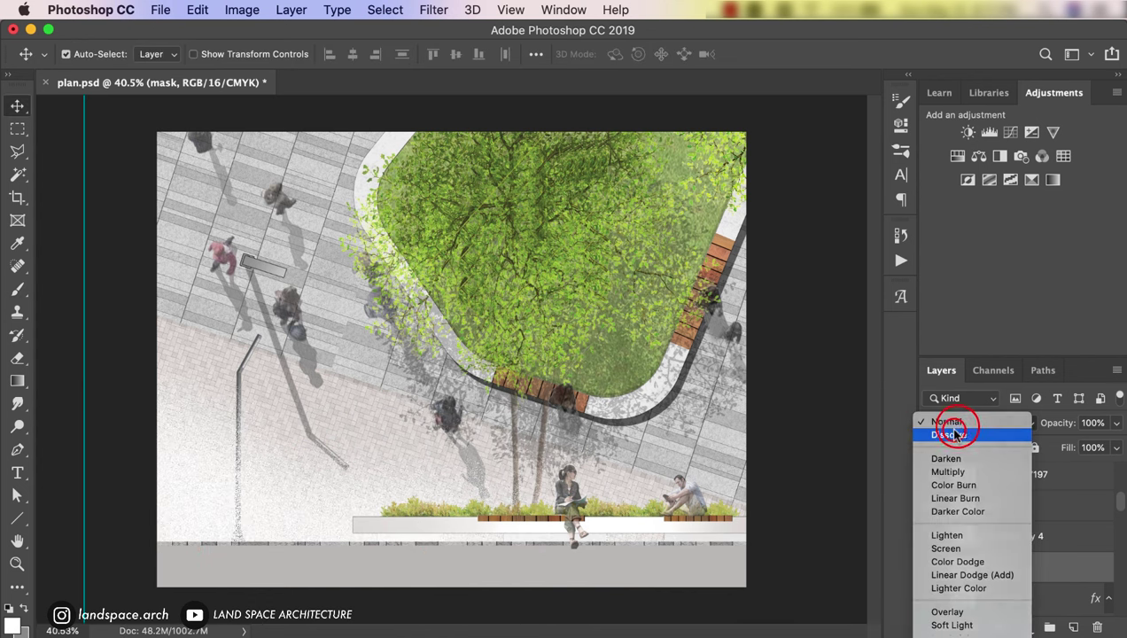
pyautogui.click(954, 434)
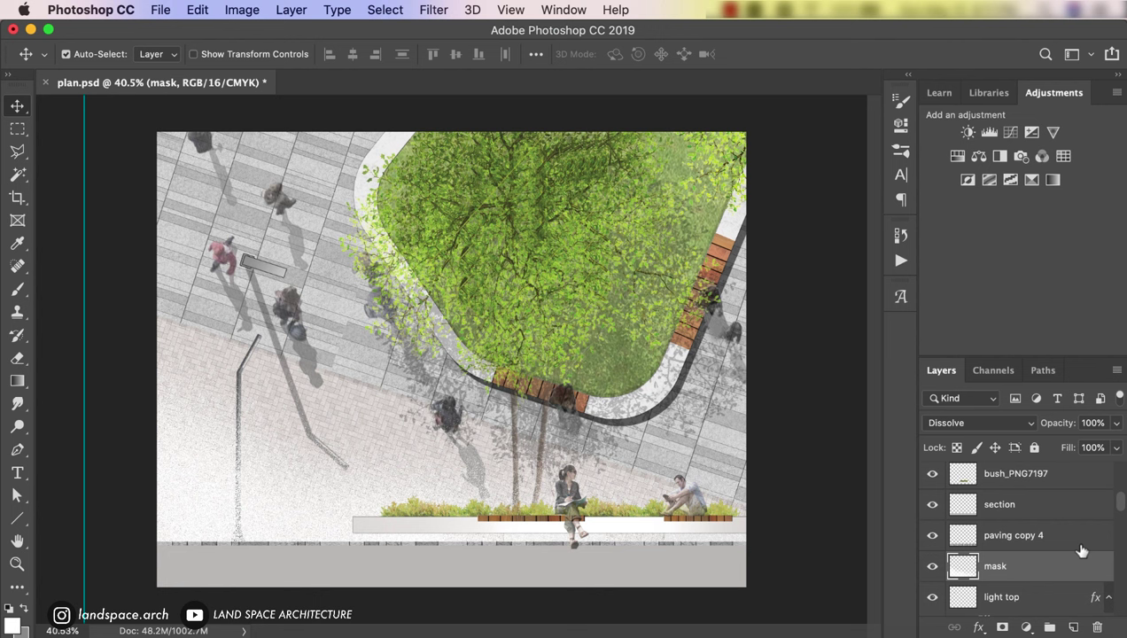
pyautogui.scroll(-2, 1080, 550)
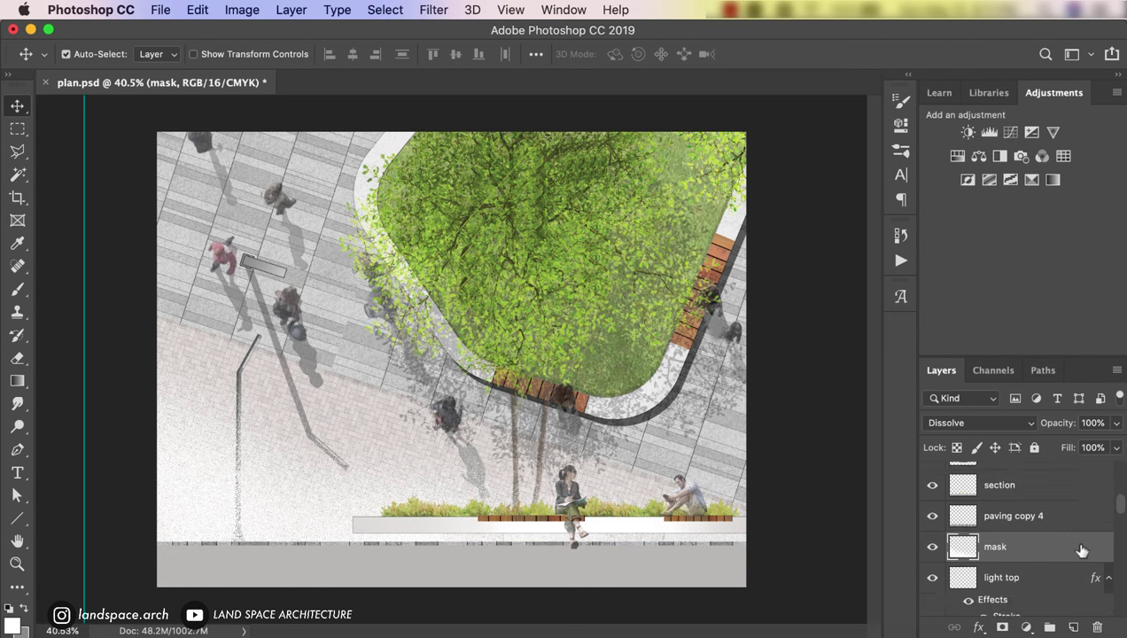
pyautogui.scroll(-2, 1080, 552)
pyautogui.moveTo(1024, 469)
pyautogui.mouseDown()
pyautogui.moveTo(979, 551)
pyautogui.moveTo(1010, 599)
pyautogui.mouseUp()
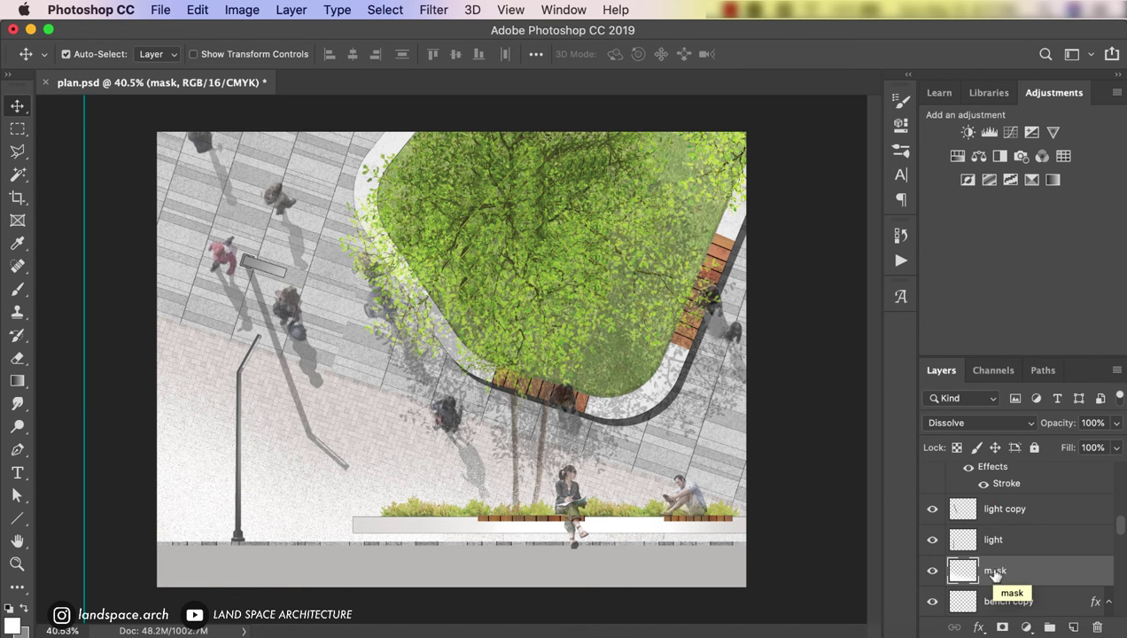
pyautogui.click(1117, 422)
pyautogui.moveTo(1115, 447); pyautogui.dragTo(1090, 446)
pyautogui.scroll(10, 1019, 531)
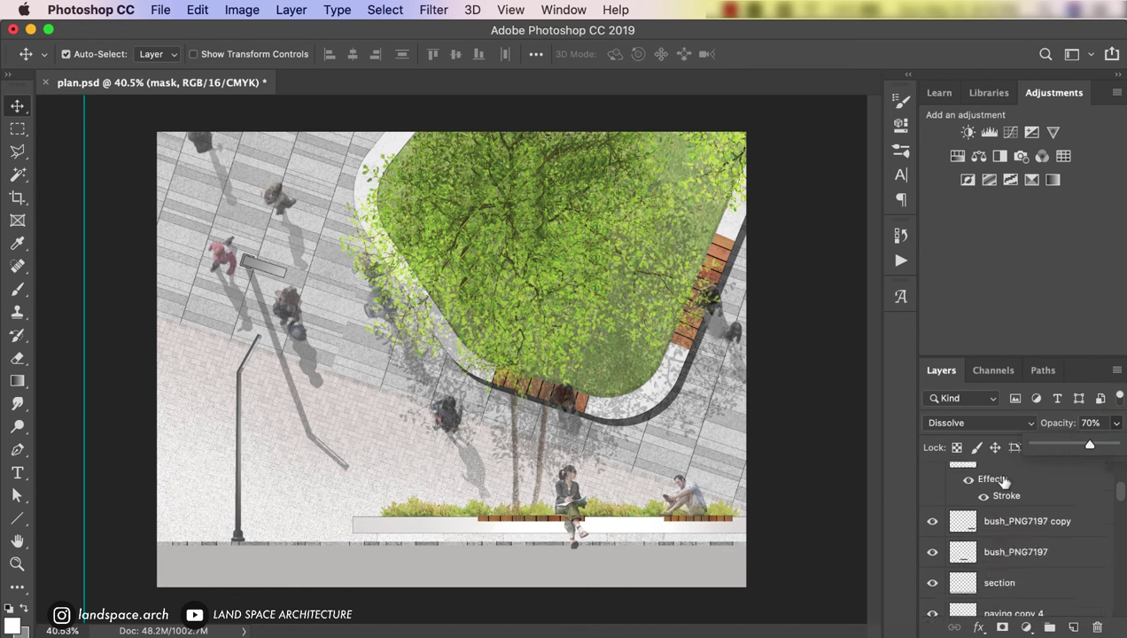
pyautogui.click(1000, 477)
# Step: Fade the pngguru.com tree layer to 46% opacity
pyautogui.click(521, 164)
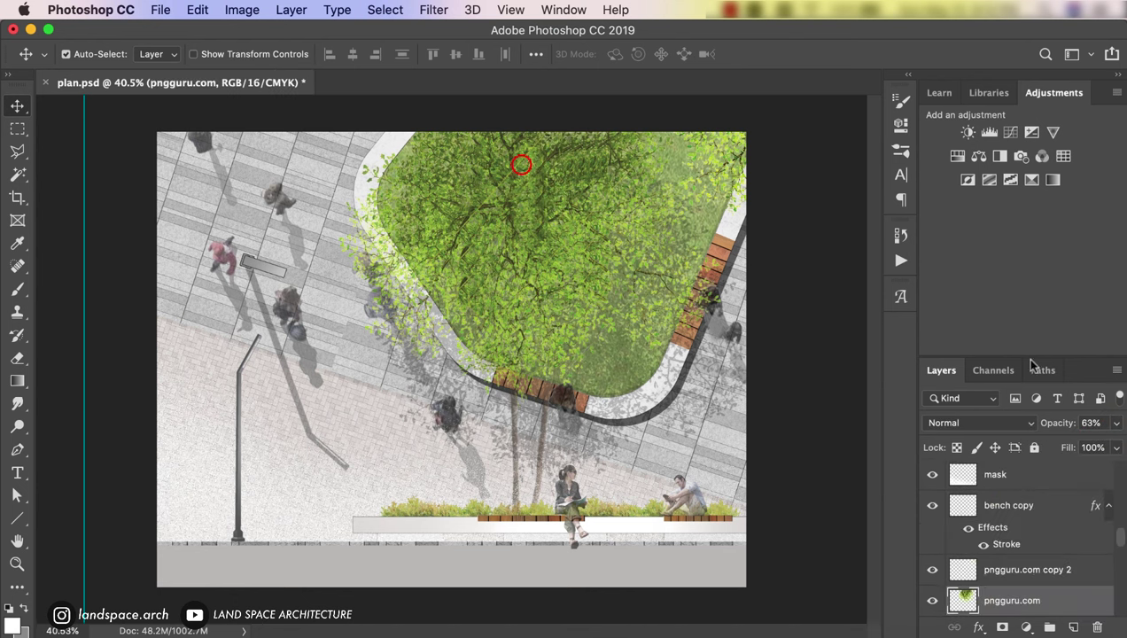
pyautogui.click(1116, 422)
pyautogui.moveTo(1085, 447); pyautogui.dragTo(1070, 446)
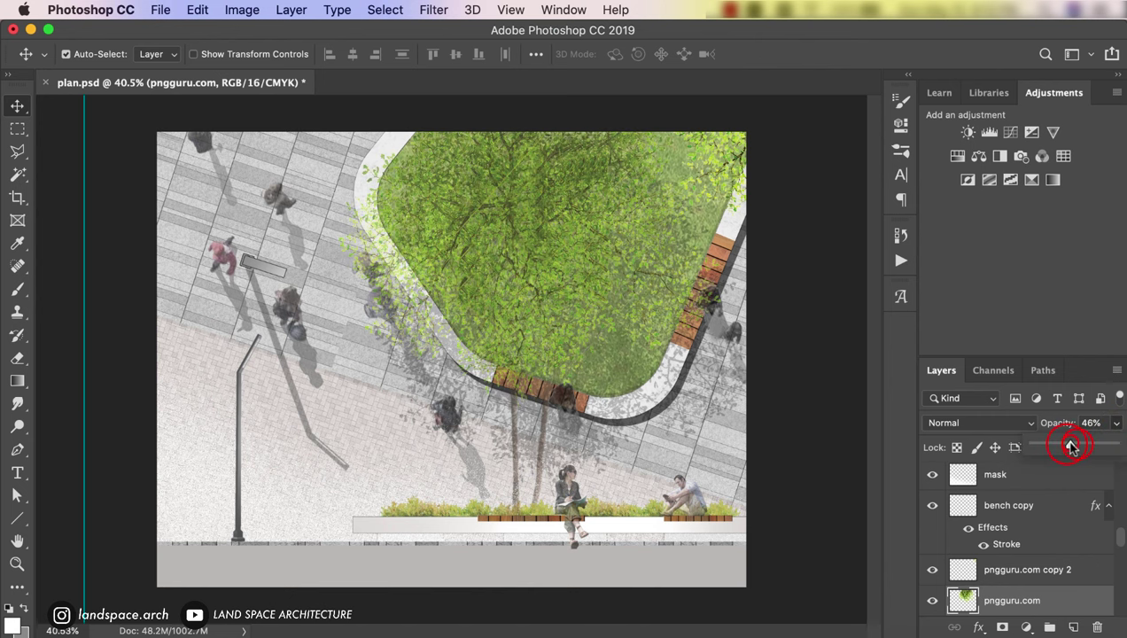
pyautogui.scroll(-1, 485, 283)
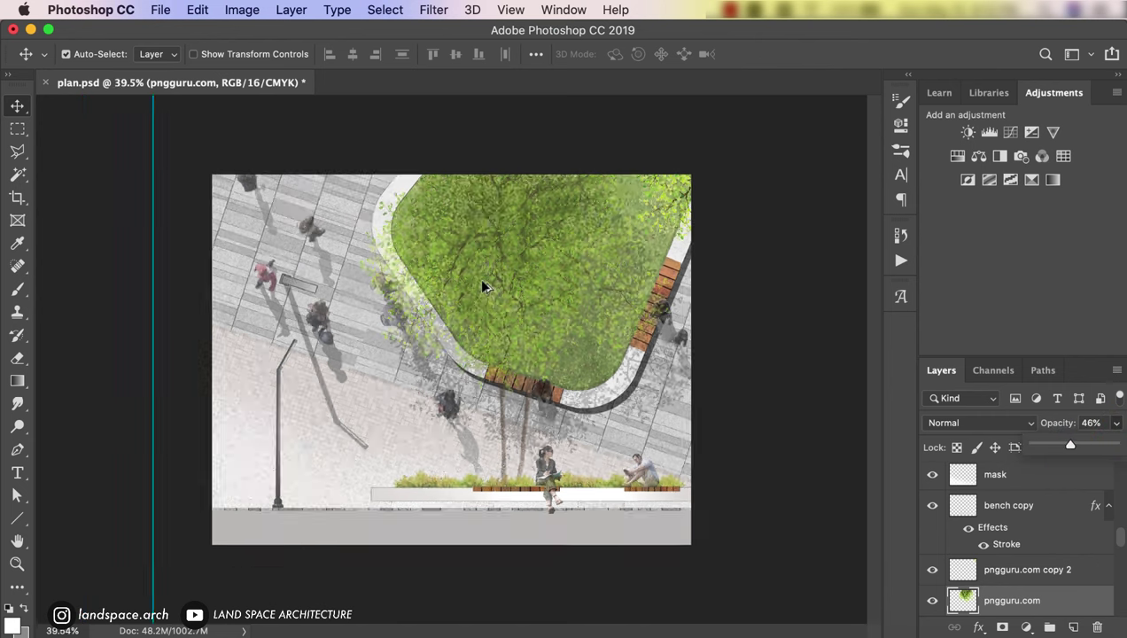
pyautogui.scroll(-5, 486, 284)
pyautogui.scroll(5, 486, 284)
pyautogui.scroll(-1, 673, 274)
# Step: Select the bench overlay layers, Layer 2 and its copy, and lower their opacity
pyautogui.click(671, 269)
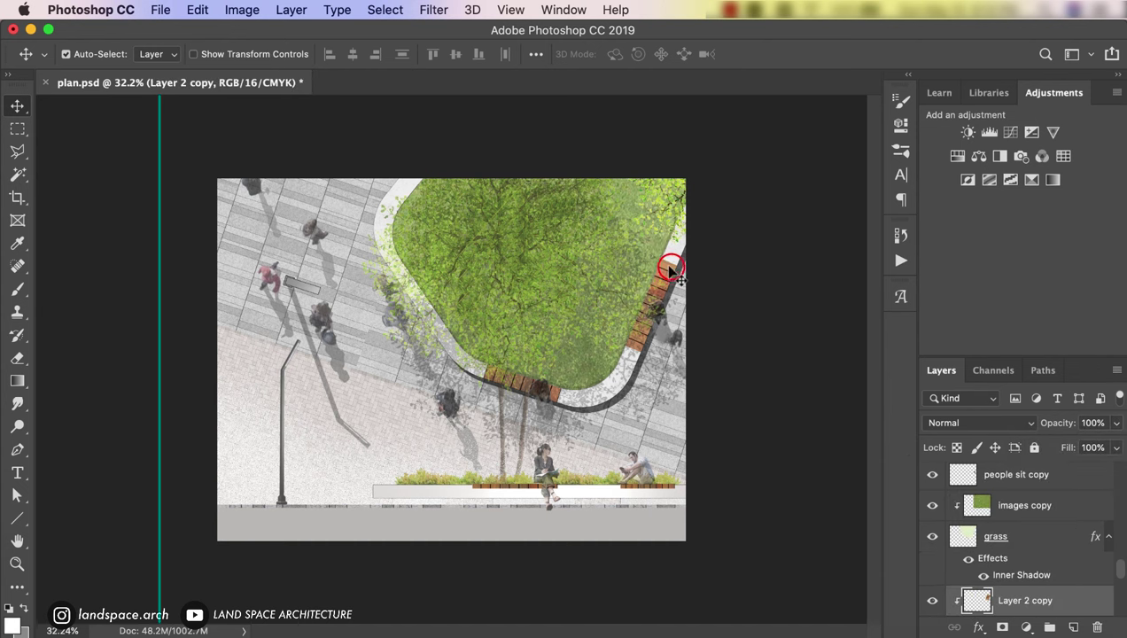
pyautogui.scroll(-1, 1019, 531)
pyautogui.scroll(-2, 1045, 523)
pyautogui.keyDown('shift'); pyautogui.click(1055, 553); pyautogui.keyUp('shift')
pyautogui.click(1117, 423)
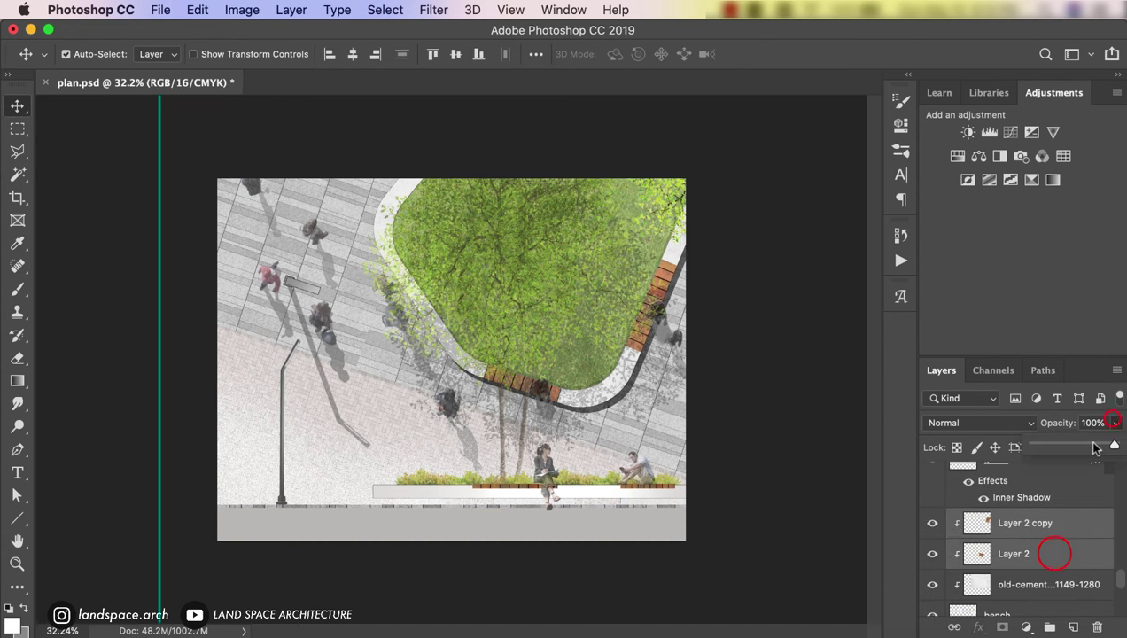
pyautogui.moveTo(1114, 447); pyautogui.dragTo(1095, 446)
# Step: Merge the bench layers into one, fade it to about 60% opacity, and save plan.psd
pyautogui.click(658, 486)
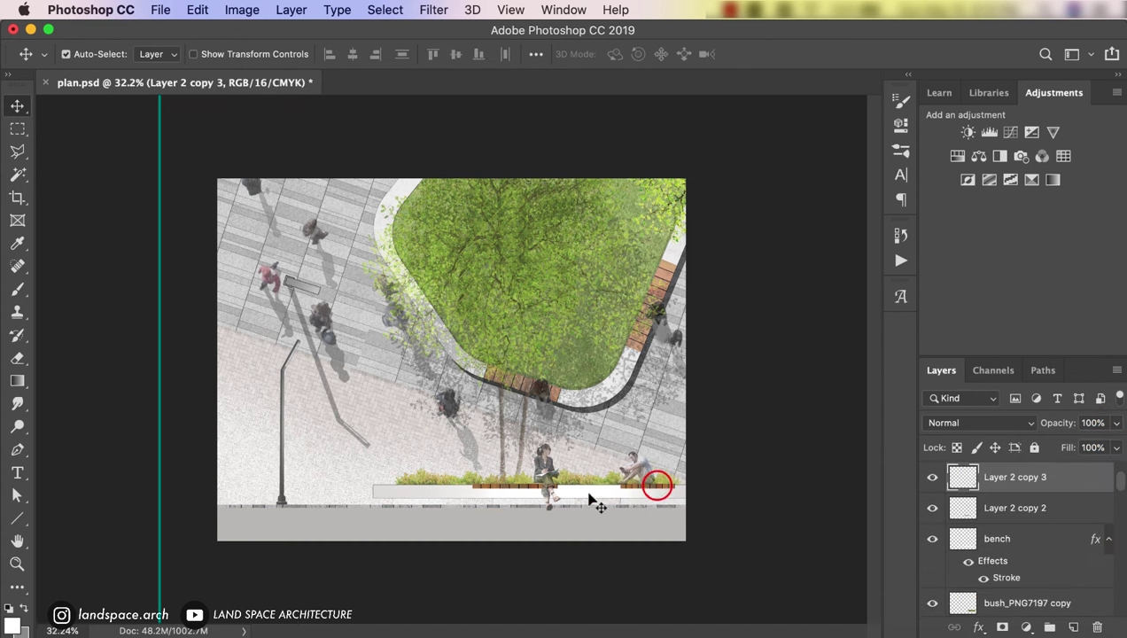
pyautogui.scroll(3, 521, 536)
pyautogui.keyDown('shift'); pyautogui.click(516, 526); pyautogui.keyUp('shift')
pyautogui.rightClick(916, 512)
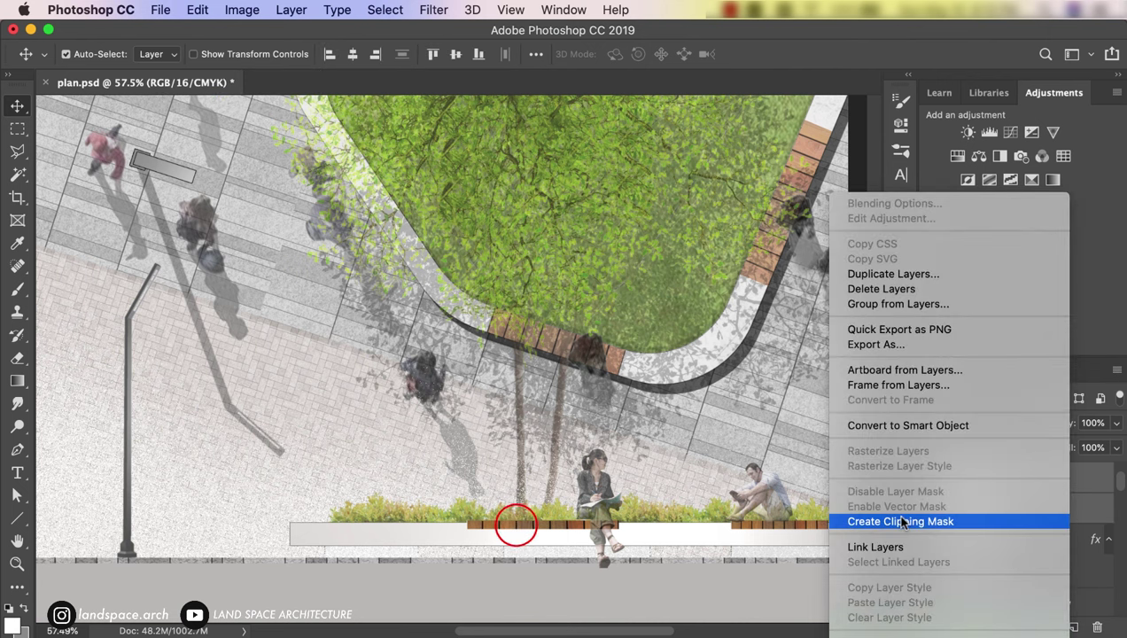
pyautogui.click(922, 468)
pyautogui.click(1116, 422)
pyautogui.moveTo(1115, 447); pyautogui.dragTo(1081, 448)
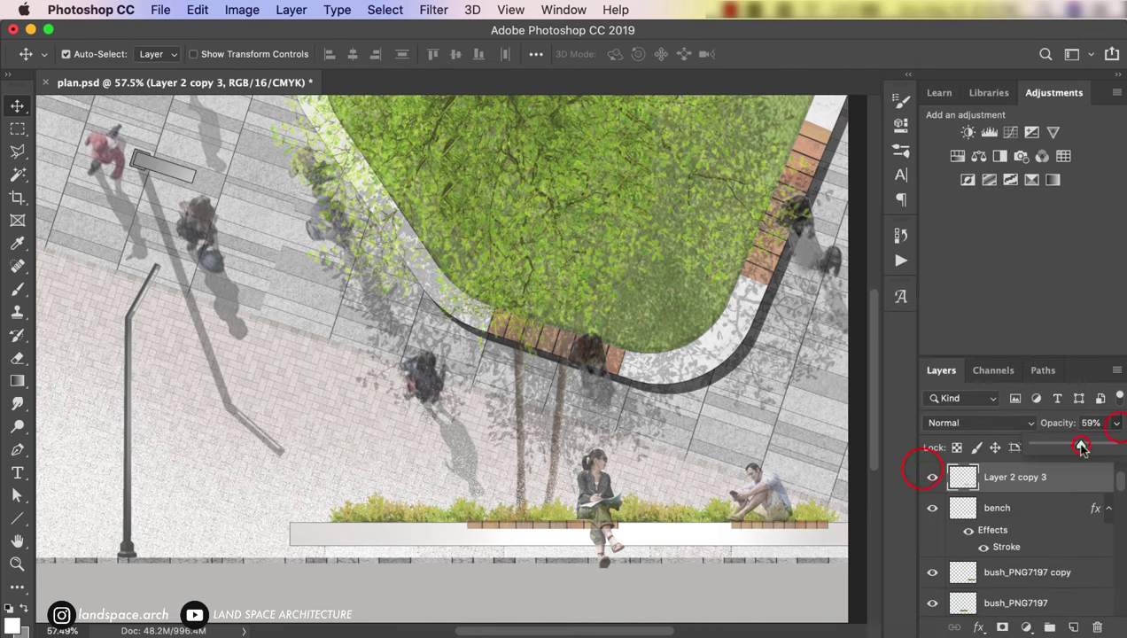
pyautogui.hotkey('ctrl', '0')
pyautogui.hotkey('ctrl', 's')
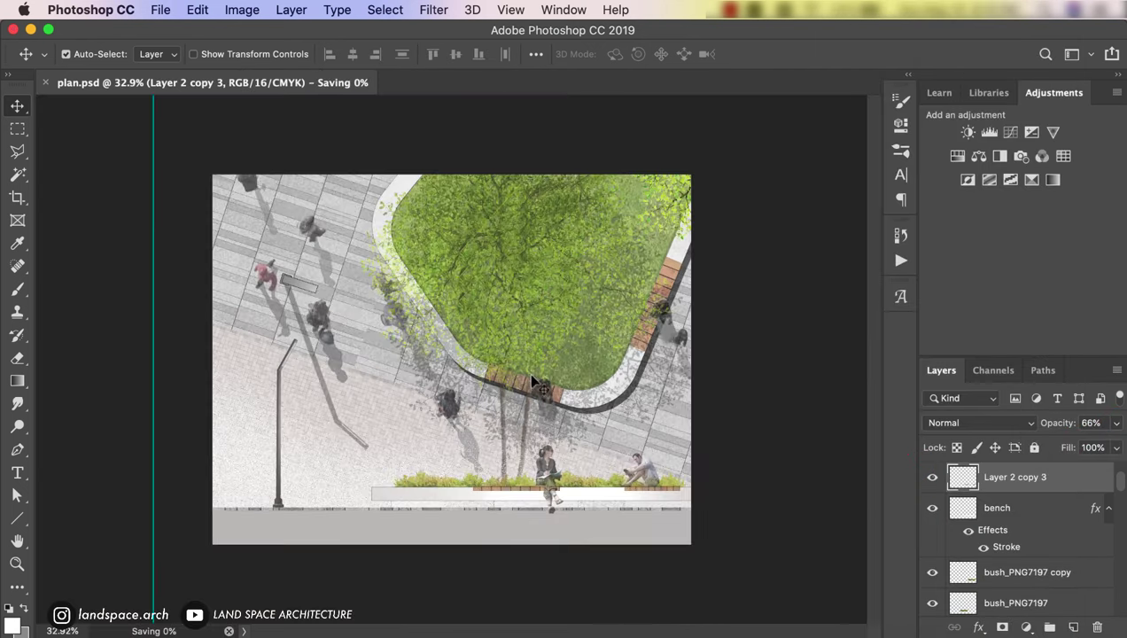
# Step: Place concrete.jpeg from the texture folder over the section base
pyautogui.click(201, 266)
pyautogui.scroll(1, 578, 436)
pyautogui.click(675, 431)
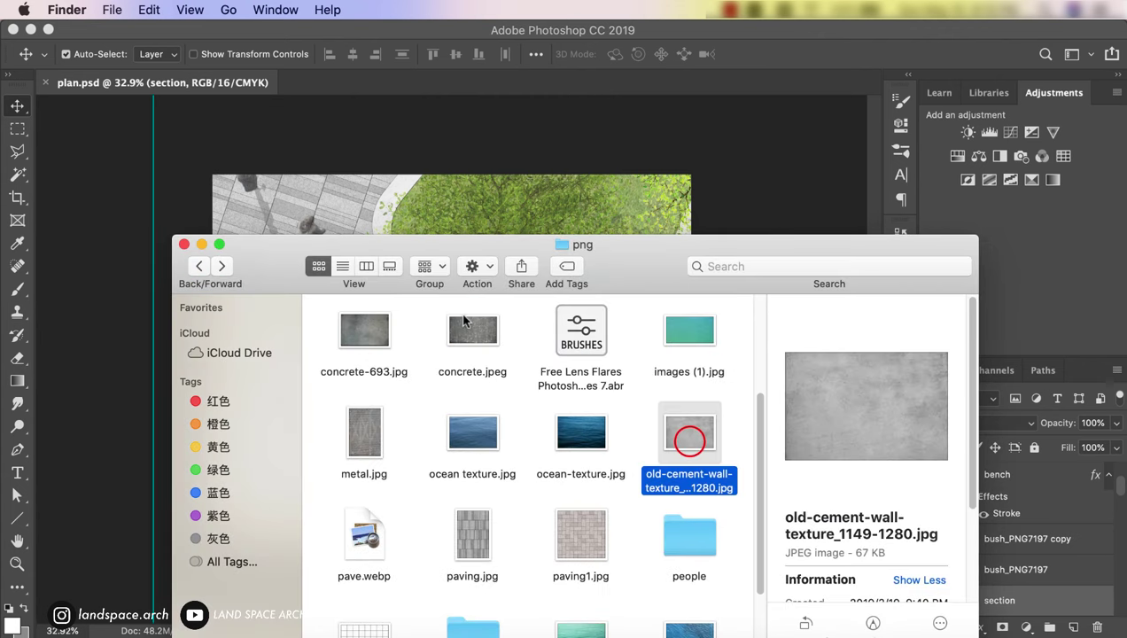
pyautogui.moveTo(471, 327); pyautogui.dragTo(365, 259)
pyautogui.moveTo(410, 295); pyautogui.dragTo(408, 348)
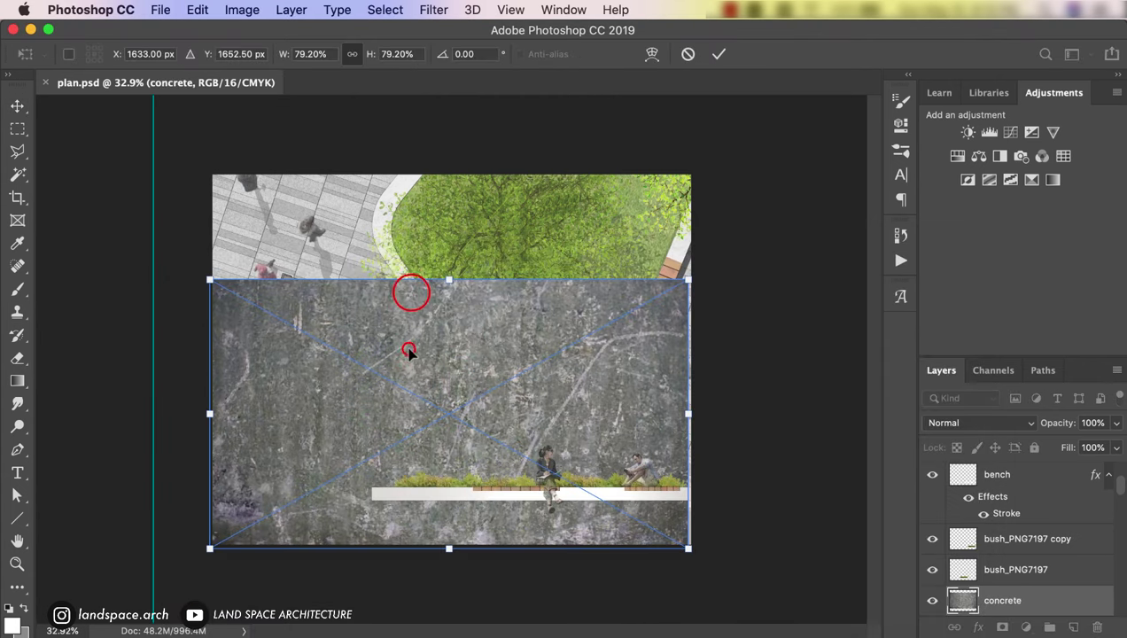
pyautogui.press('Return')
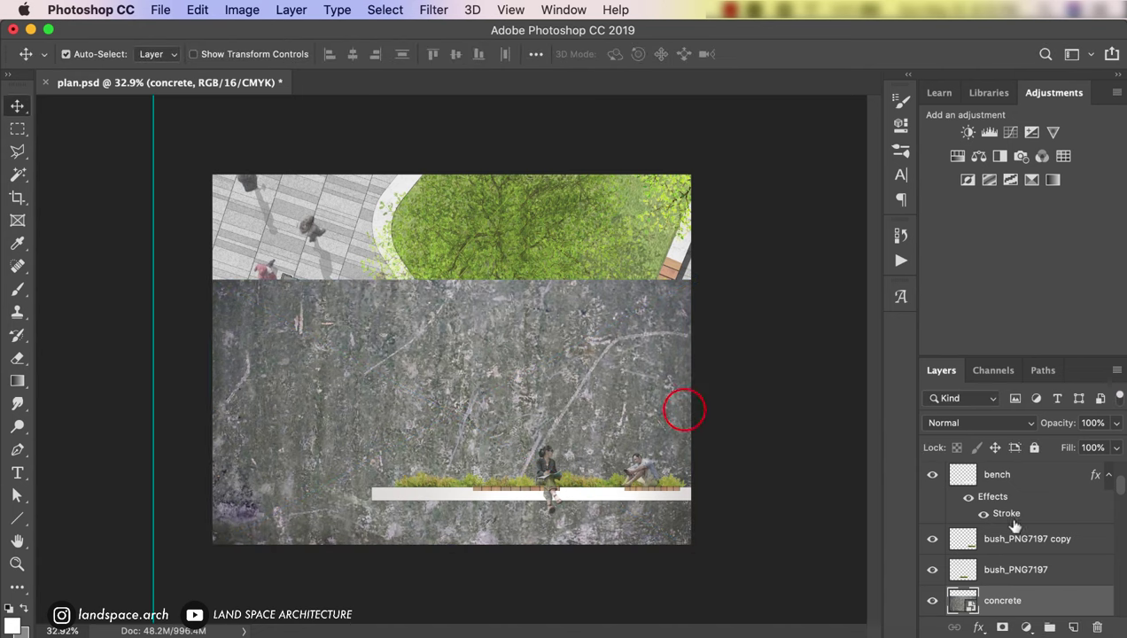
# Step: Clip the concrete texture to the section layer at 21% opacity and save
pyautogui.scroll(-2, 1064, 545)
pyautogui.keyDown('alt'); pyautogui.click(1061, 538); pyautogui.keyUp('alt')
pyautogui.click(1116, 423)
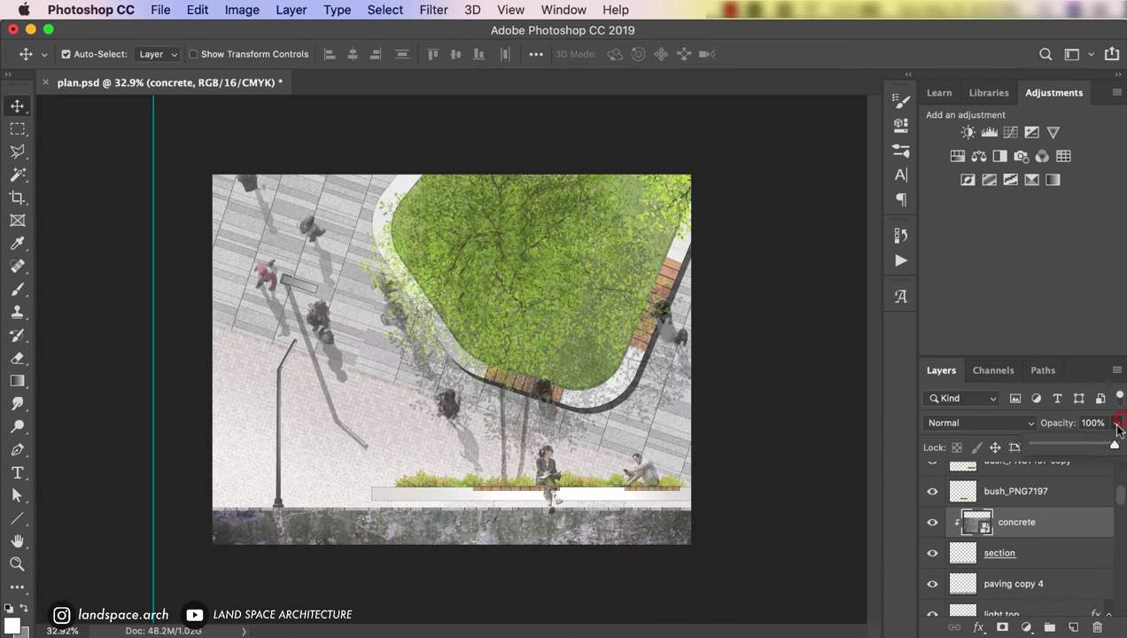
pyautogui.moveTo(1110, 447); pyautogui.dragTo(1051, 448)
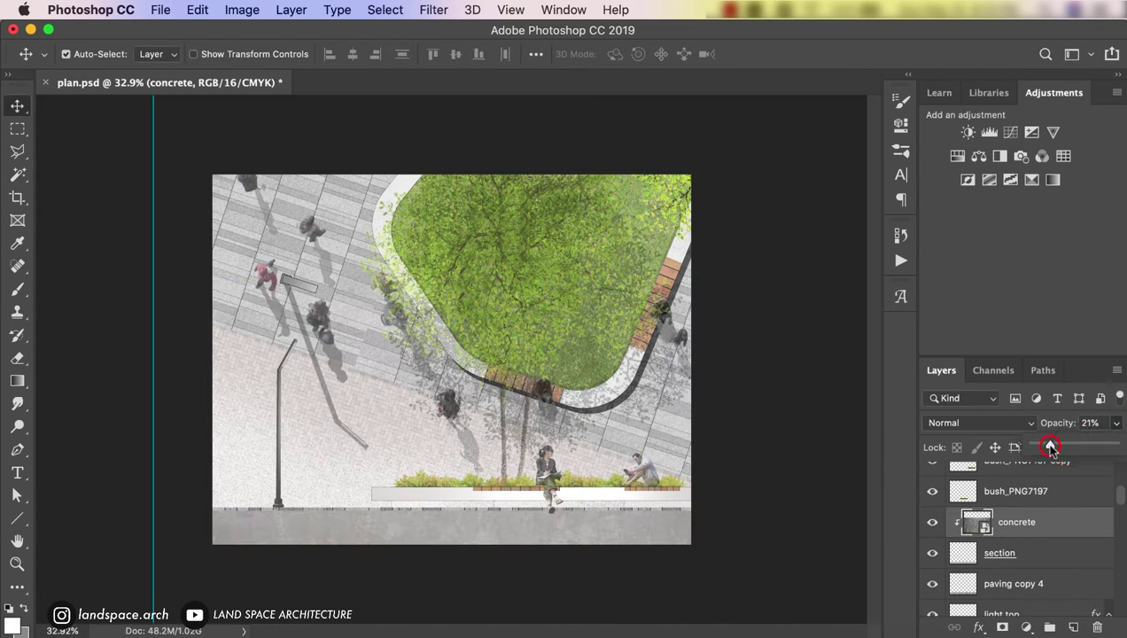
pyautogui.click(828, 474)
pyautogui.hotkey('ctrl', 's')
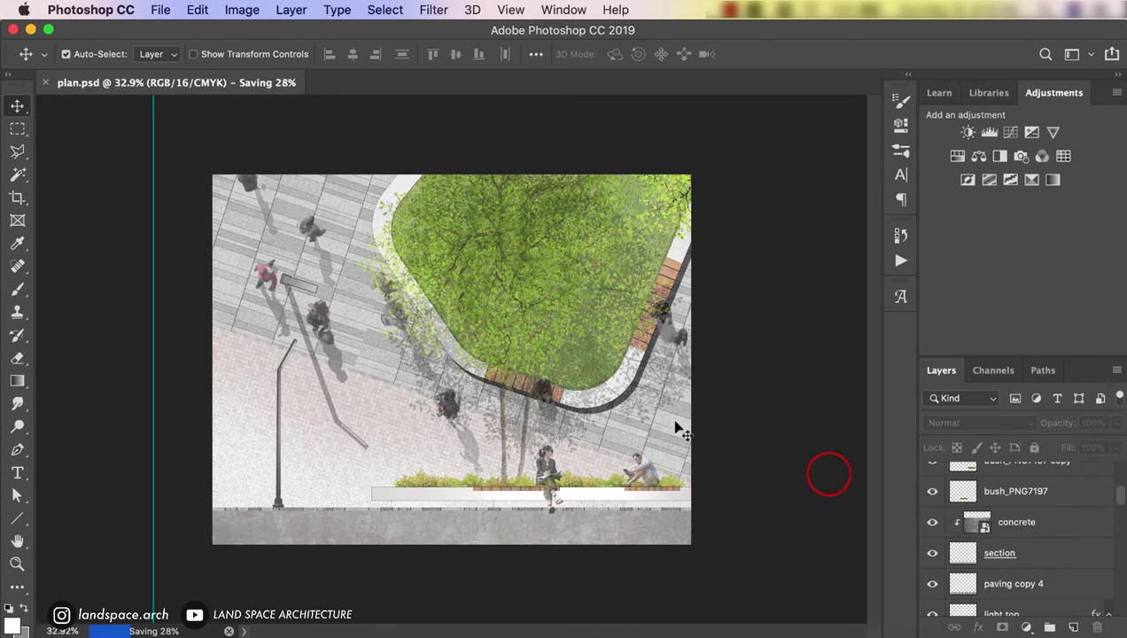
# Step: Shift the tree shadow slightly on the plan
pyautogui.scroll(1, 574, 397)
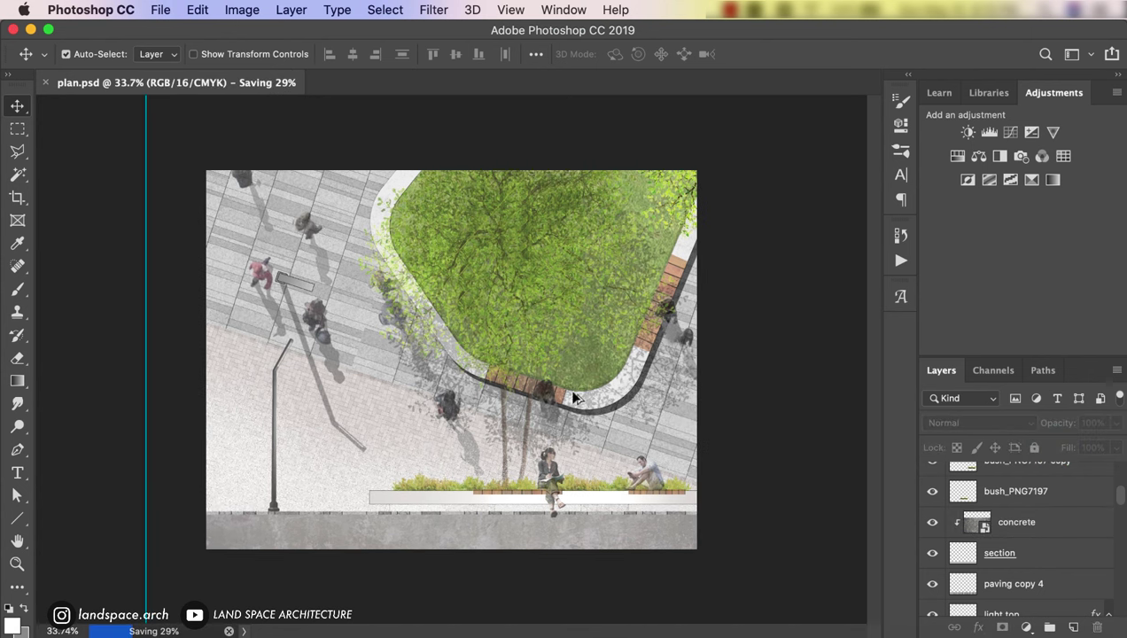
pyautogui.scroll(1, 576, 401)
pyautogui.moveTo(557, 428); pyautogui.dragTo(583, 434)
# Step: Erase parts of the tree shadow and duplicate the tree layer
pyautogui.press('e')
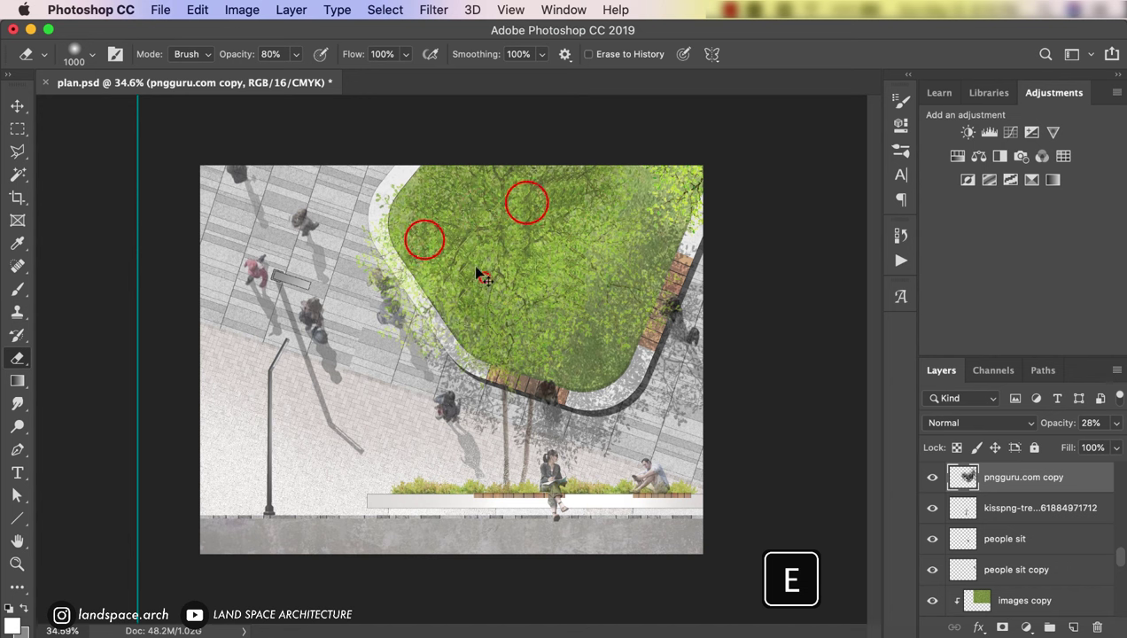
pyautogui.press('v')
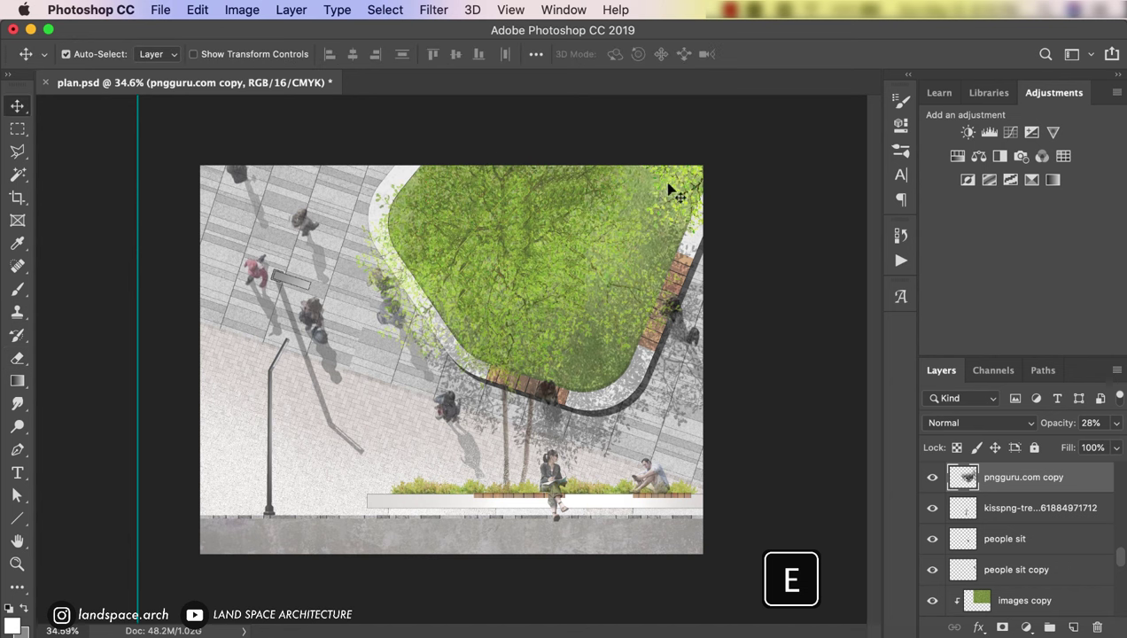
pyautogui.moveTo(671, 191); pyautogui.dragTo(674, 181)
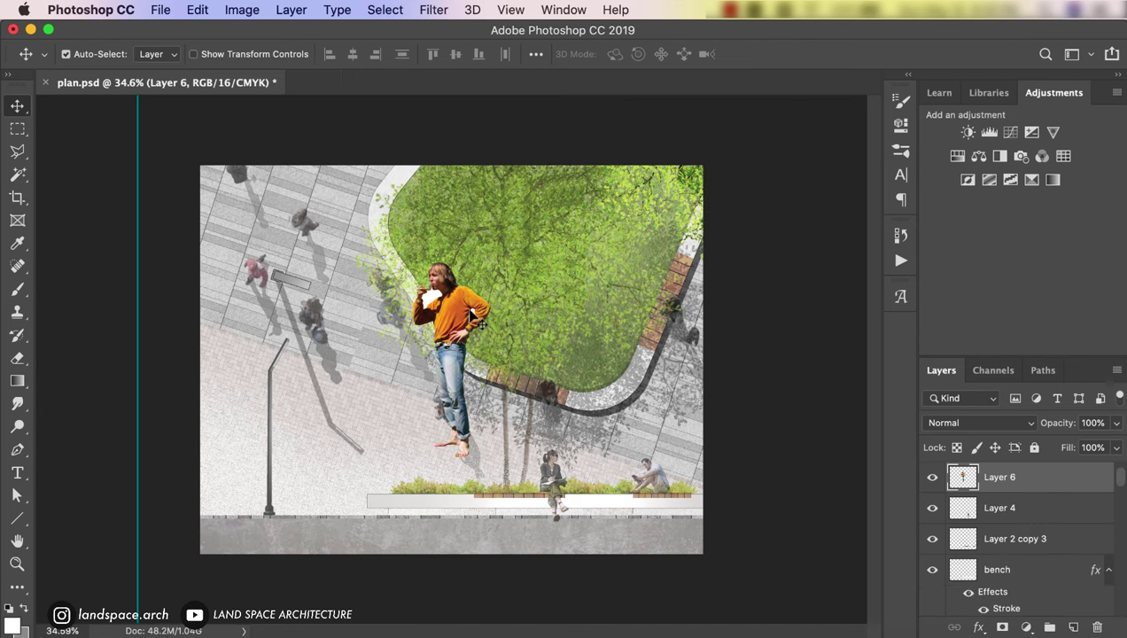
pyautogui.press('w')
pyautogui.press('v')
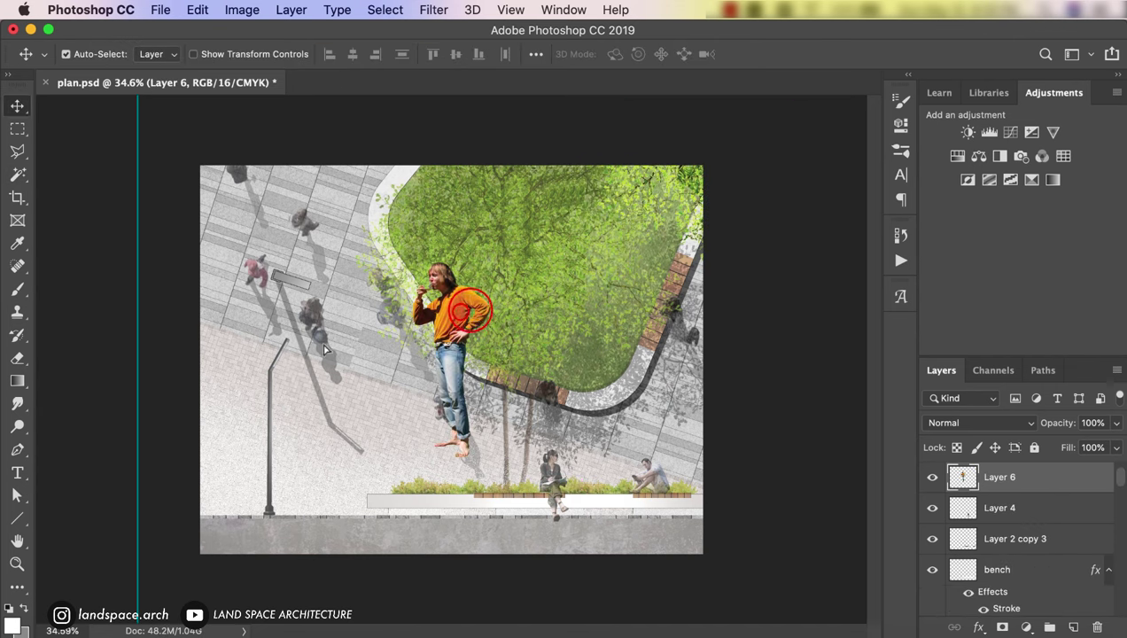
# Step: Move the standing person beside the lamp post and shrink it to fit the scene
pyautogui.moveTo(461, 312)
pyautogui.mouseDown()
pyautogui.moveTo(296, 293)
pyautogui.moveTo(284, 298)
pyautogui.moveTo(300, 339)
pyautogui.mouseUp()
pyautogui.hotkey('ctrl', 't')
pyautogui.moveTo(288, 474); pyautogui.dragTo(308, 463)
pyautogui.moveTo(309, 387); pyautogui.dragTo(306, 425)
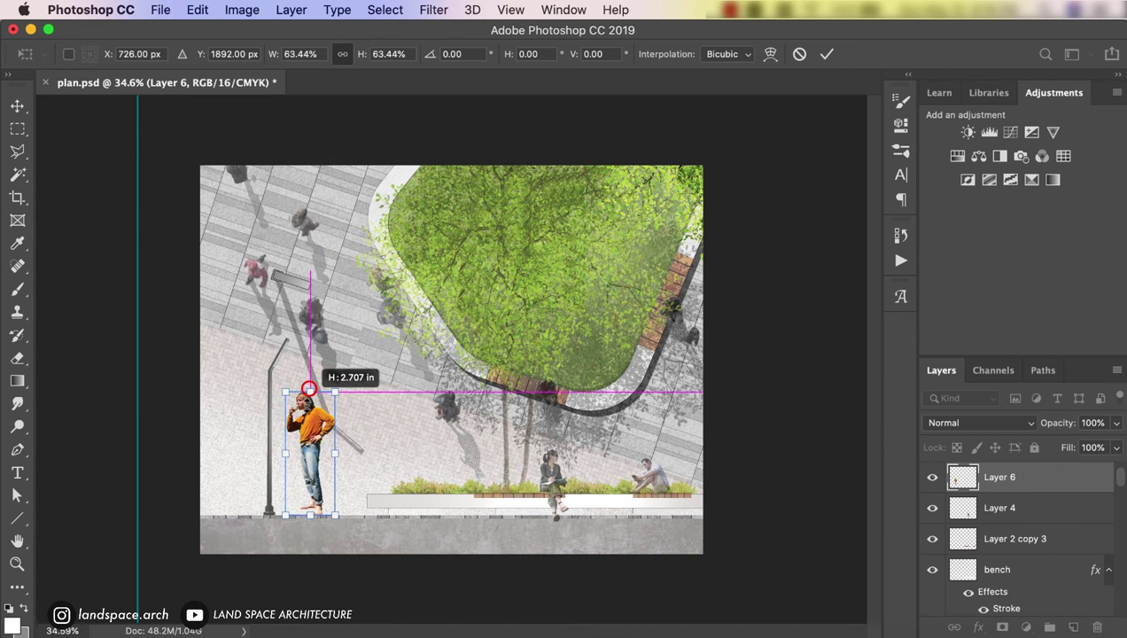
pyautogui.press('Return')
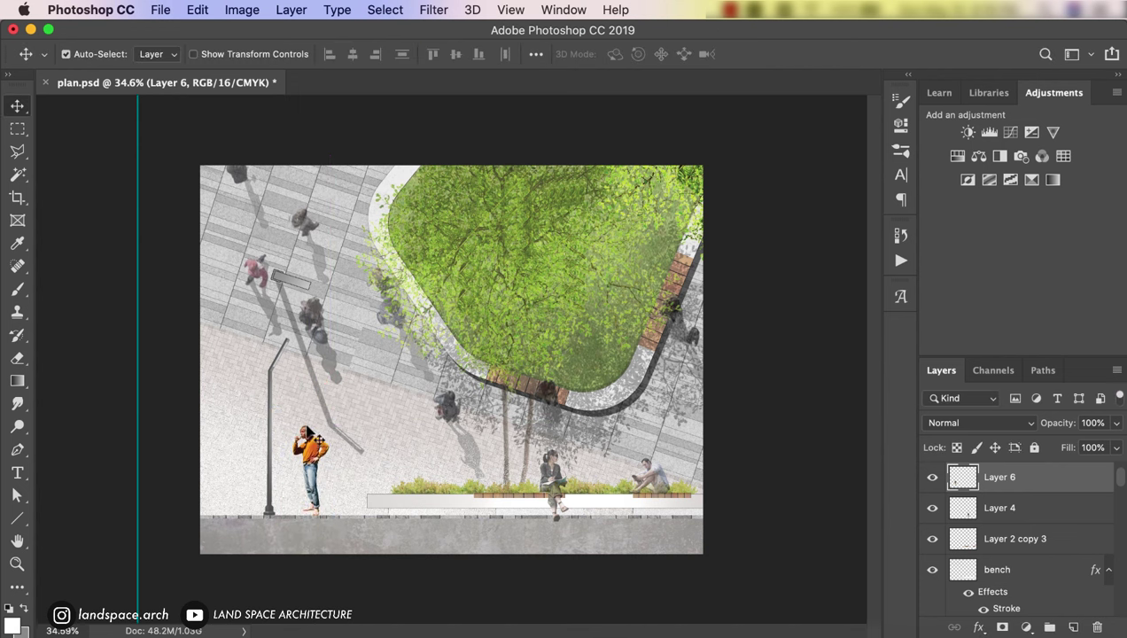
# Step: Desaturate the person with Hue/Saturation -100, fade it to 47% opacity, and nudge it
pyautogui.hotkey('ctrl', 'u')
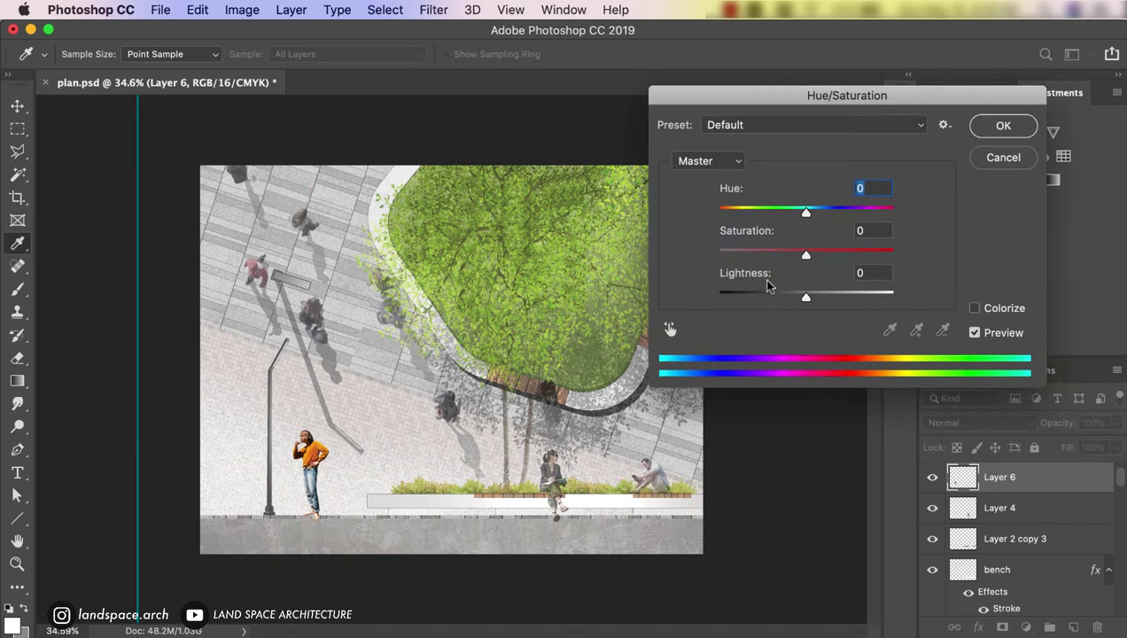
pyautogui.moveTo(806, 255); pyautogui.dragTo(706, 257)
pyautogui.click(1002, 126)
pyautogui.moveTo(1115, 423); pyautogui.dragTo(1085, 445)
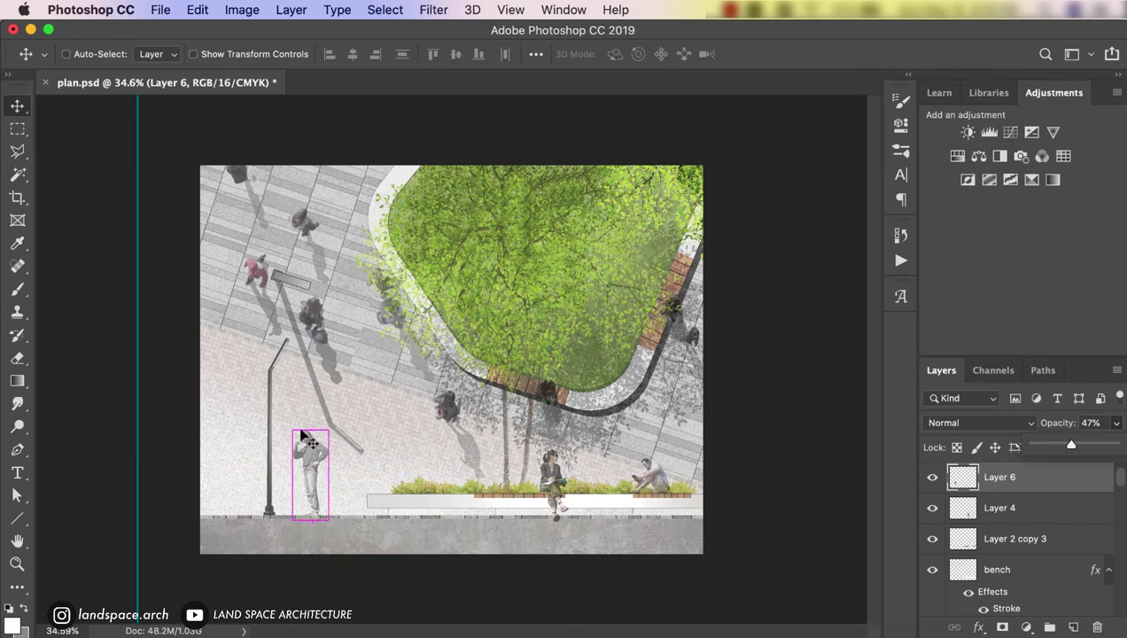
pyautogui.hotkey('ctrl', 't')
pyautogui.moveTo(307, 432); pyautogui.dragTo(311, 430)
pyautogui.press('Return')
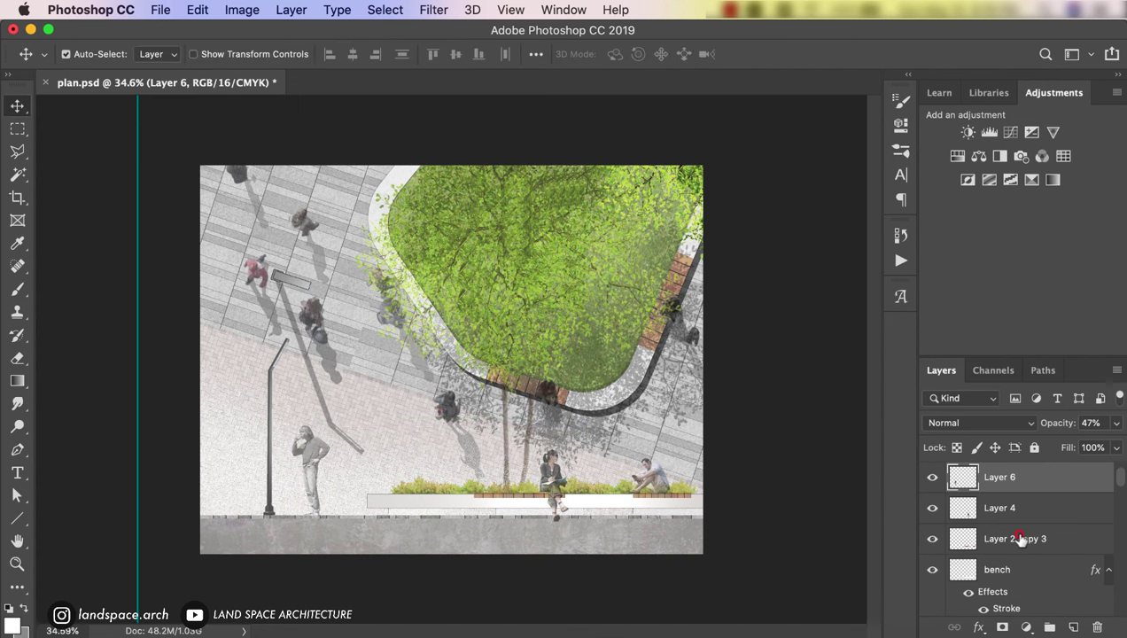
# Step: Group the three people layers as 'people' and save plan.psd
pyautogui.keyDown('shift'); pyautogui.click(1019, 540); pyautogui.keyUp('shift')
pyautogui.click(1051, 627)
pyautogui.write('peop')
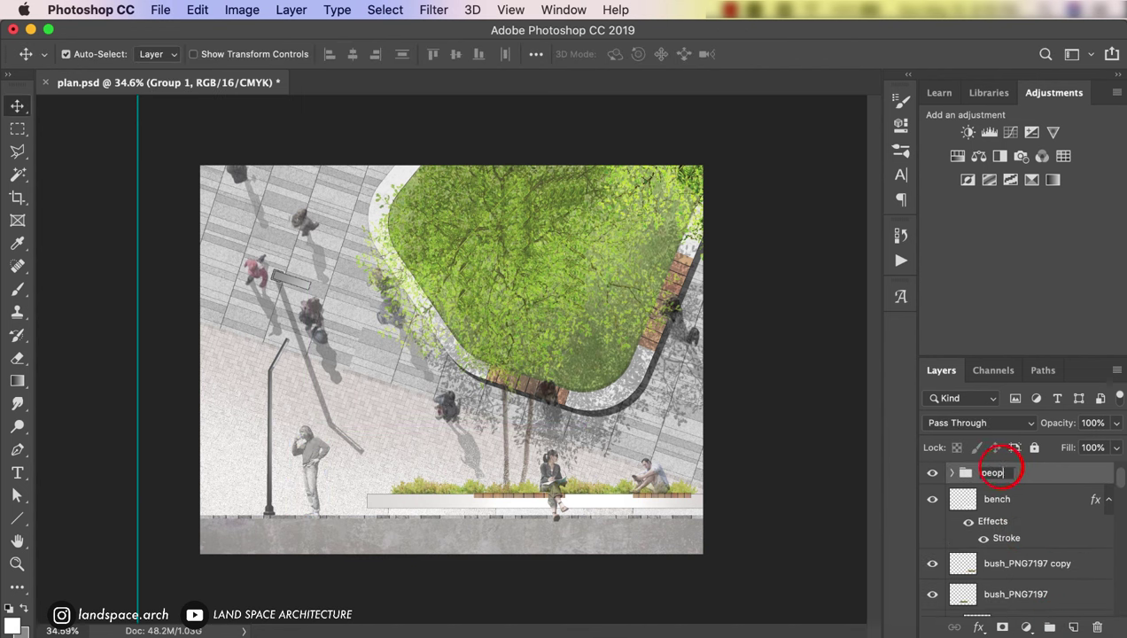
pyautogui.write('le')
pyautogui.press('Return')
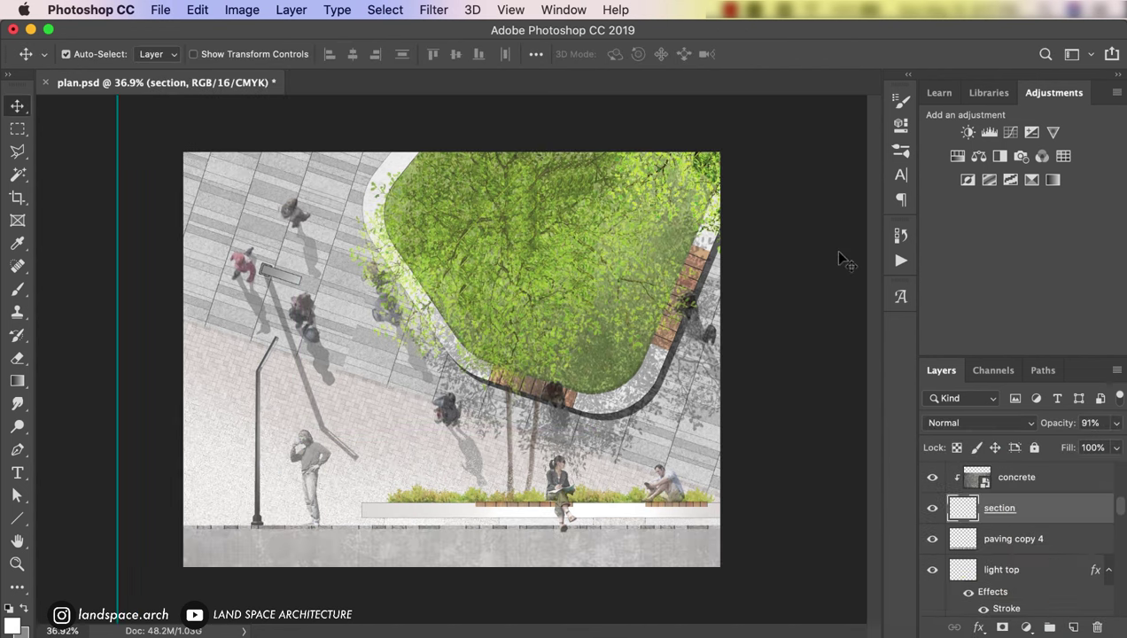
pyautogui.hotkey('ctrl', 's')
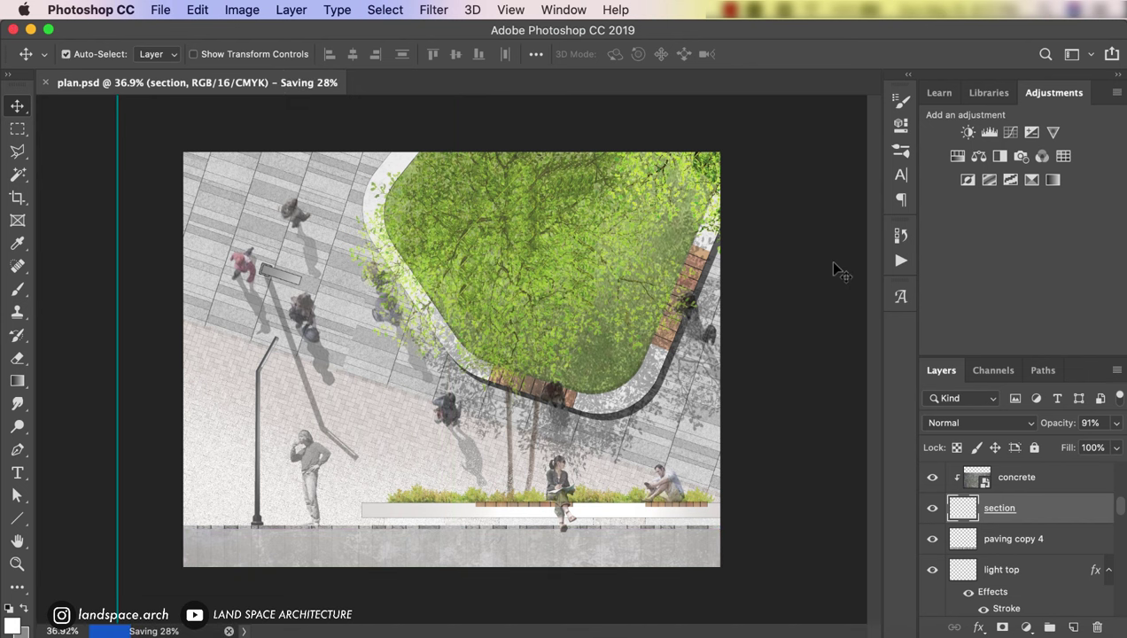